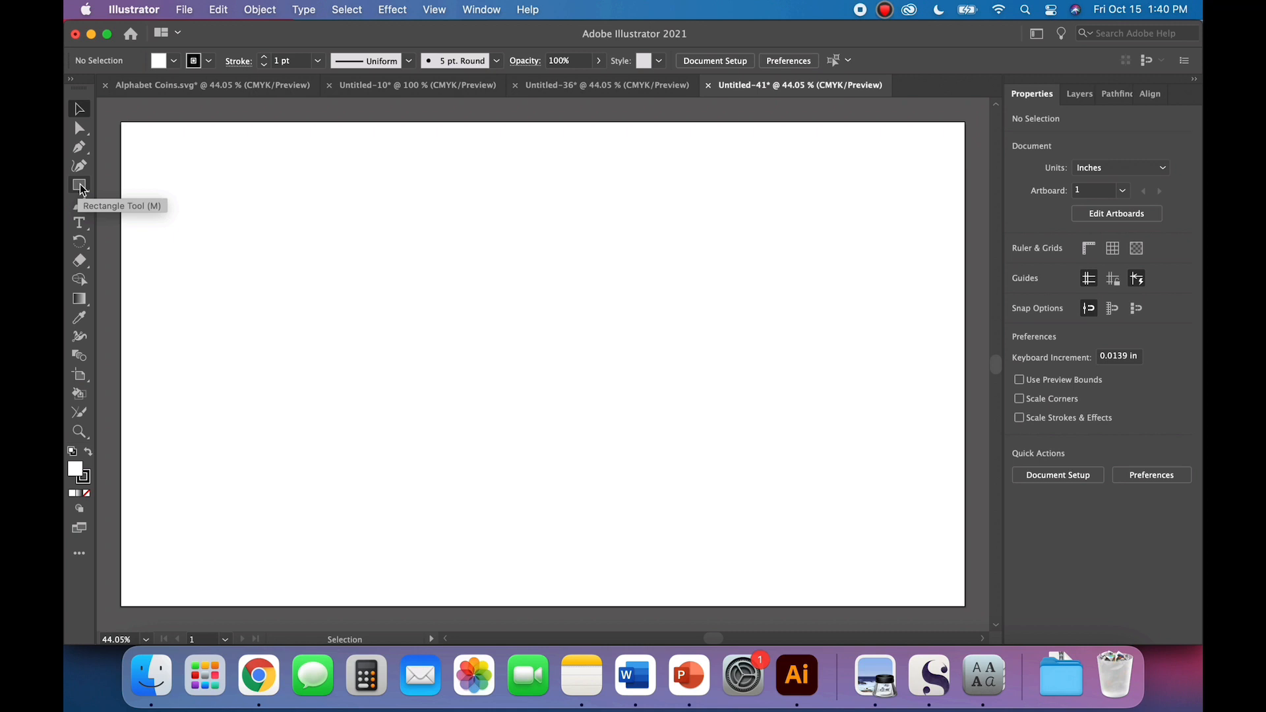
Step: Create a three-sided polygon with a 0.6944 in radius near the artboard's upper-left area
left_click(79, 187)
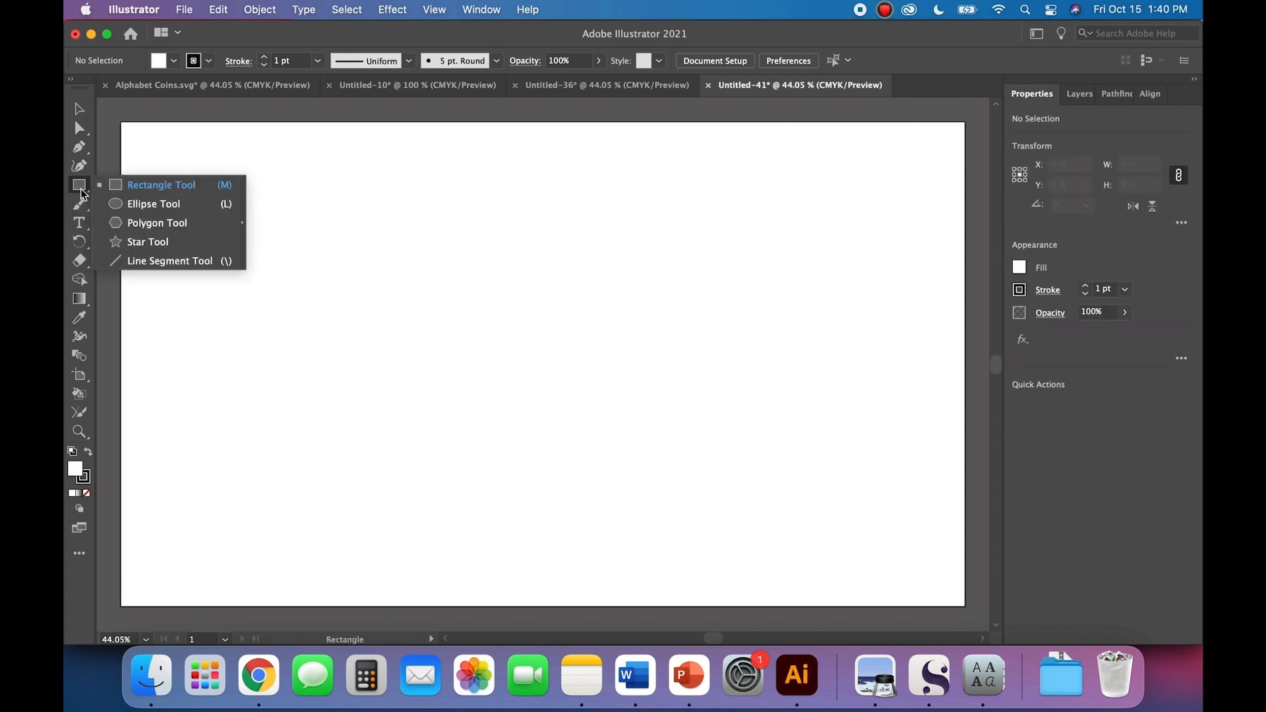
left_click(134, 220)
left_click(219, 284)
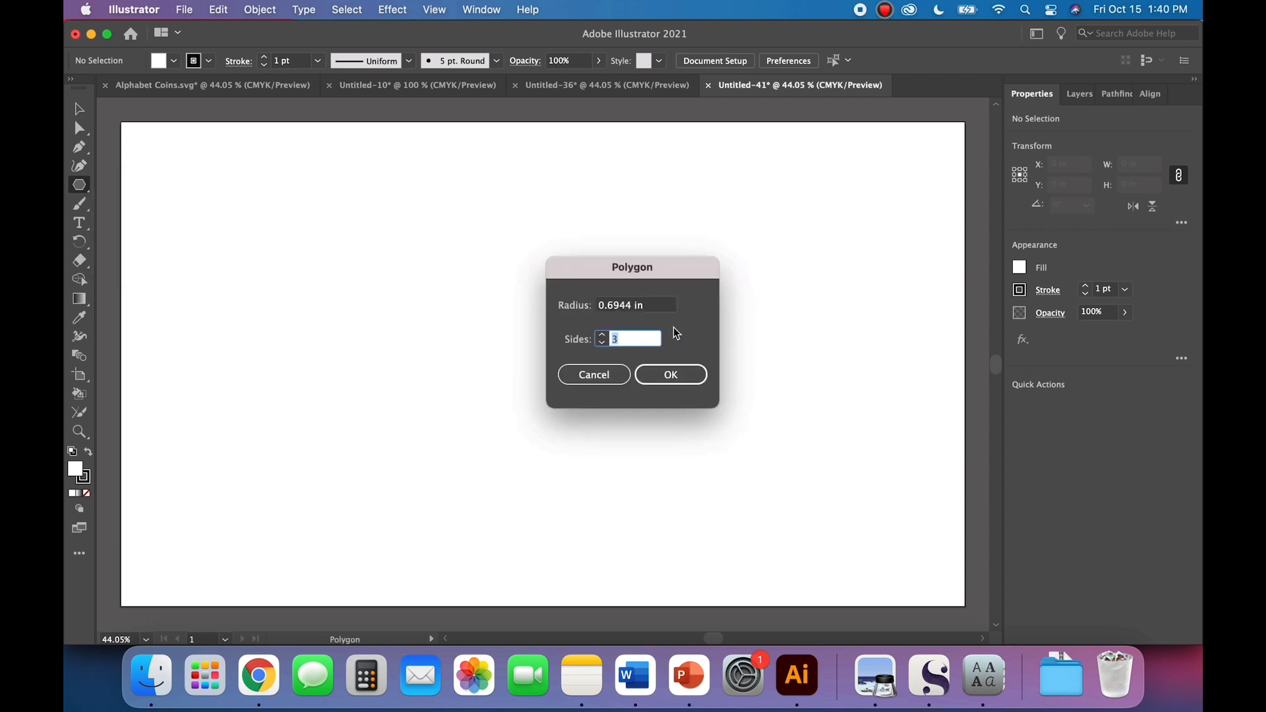
left_click(653, 374)
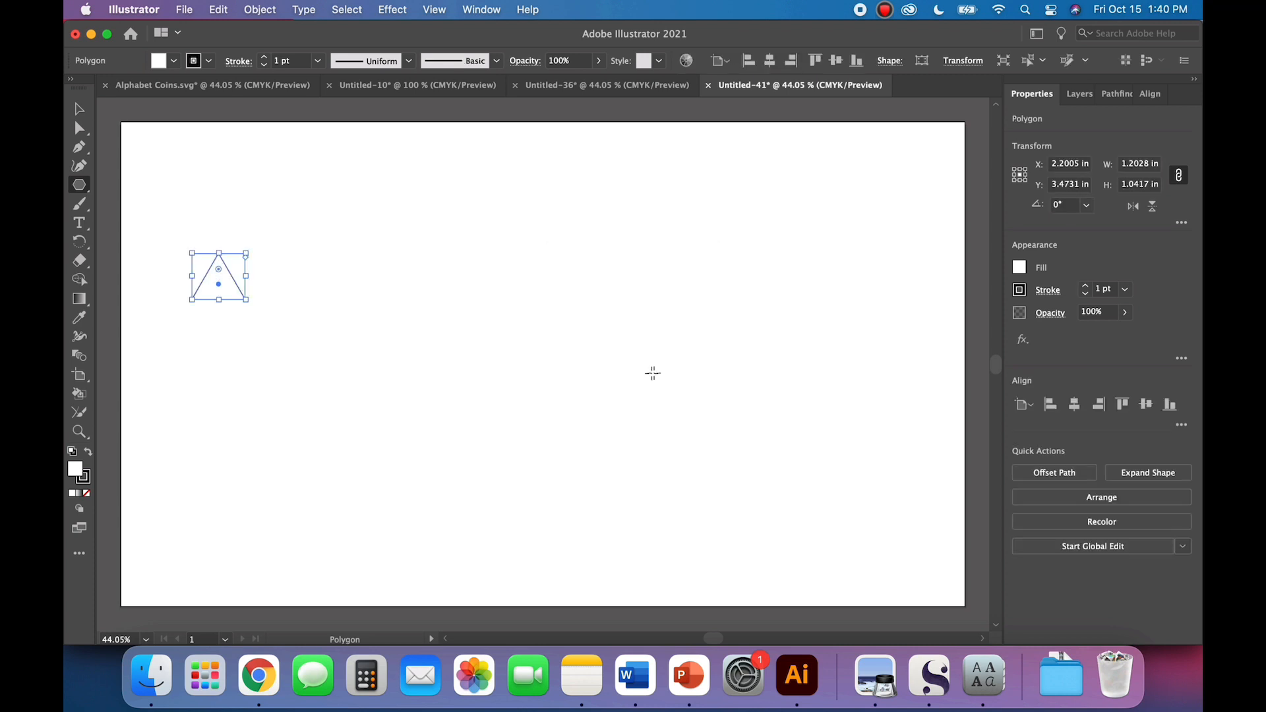
Step: Set the triangle's width to 1 in, keeping its width and height proportions
left_click(78, 111)
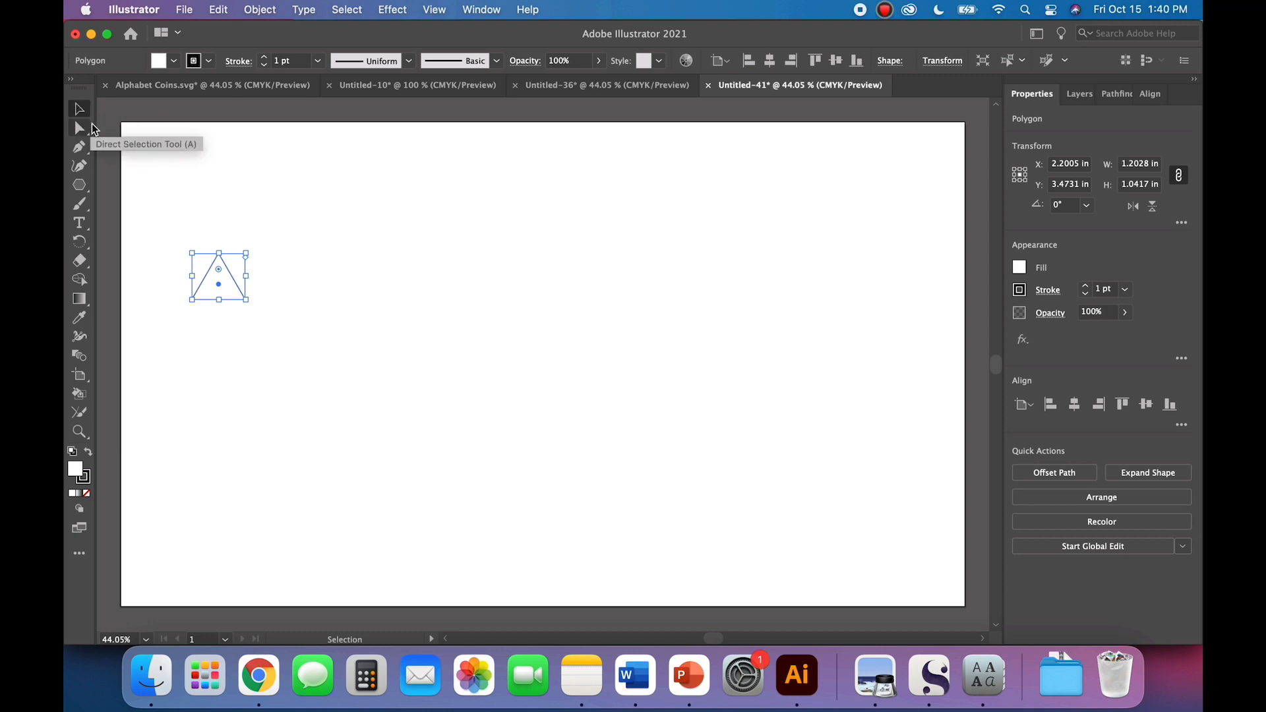
left_click(353, 237)
left_click(231, 301)
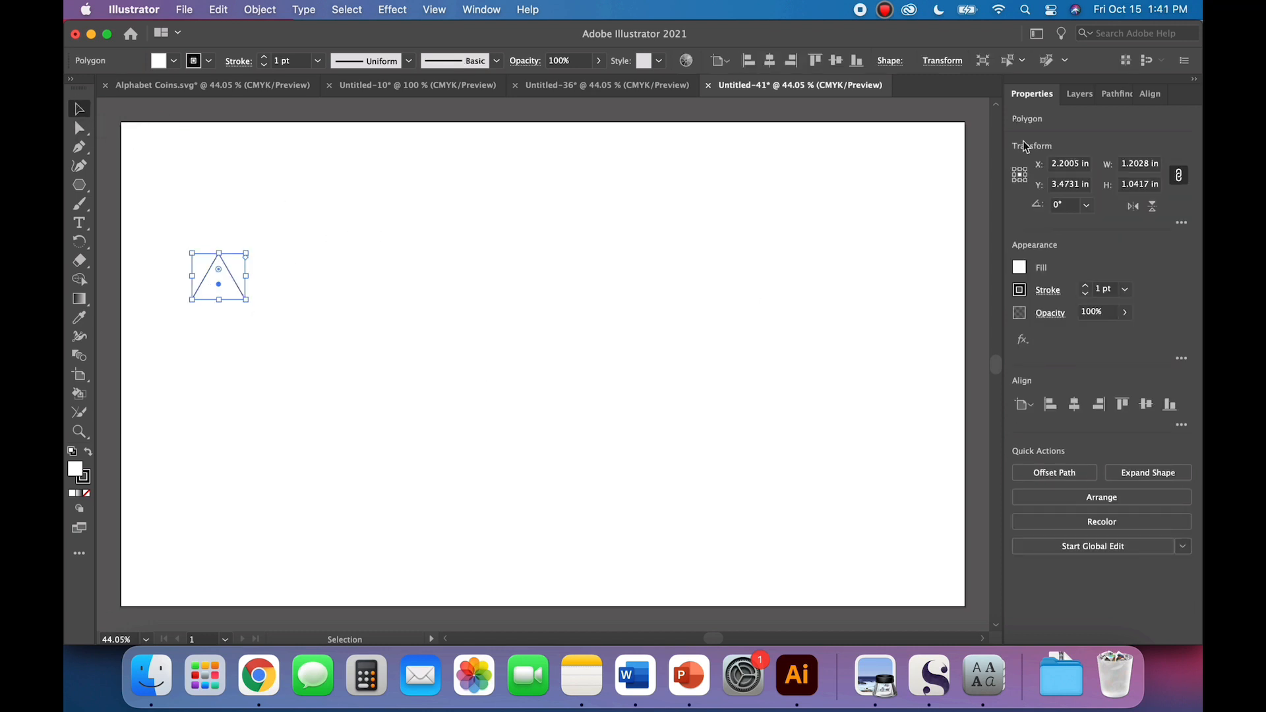
left_click(1135, 168)
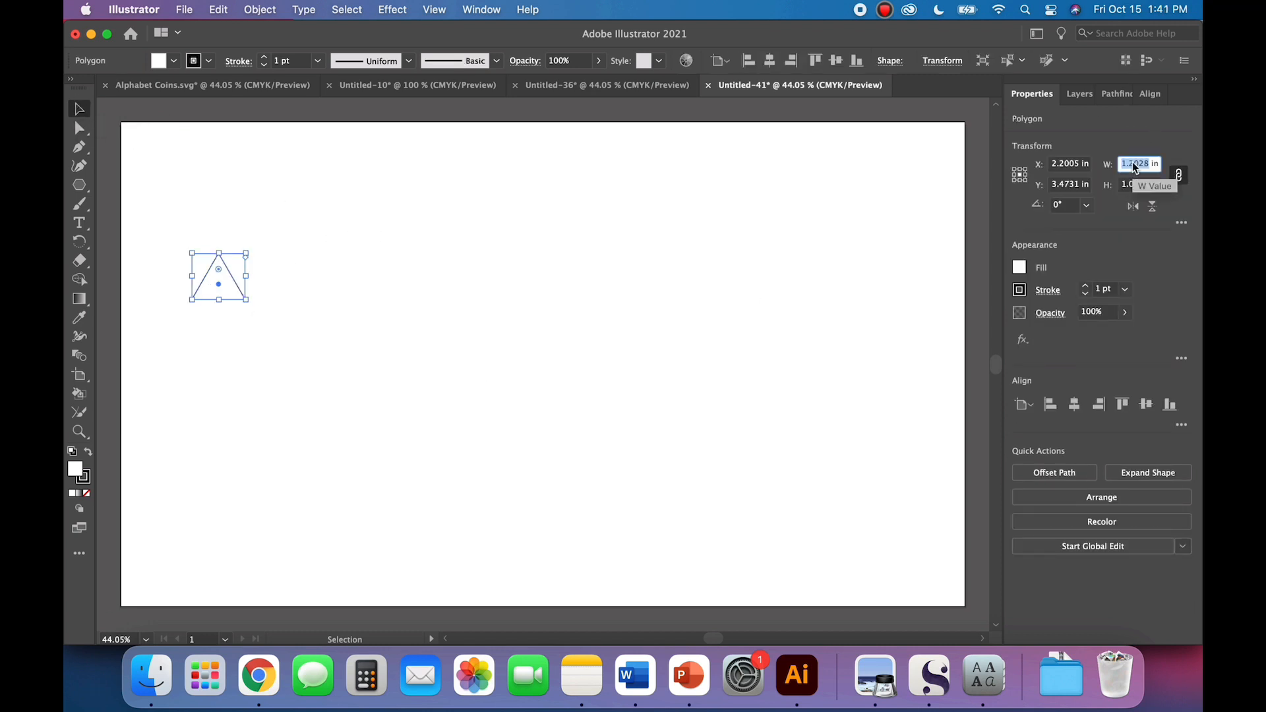
type("1")
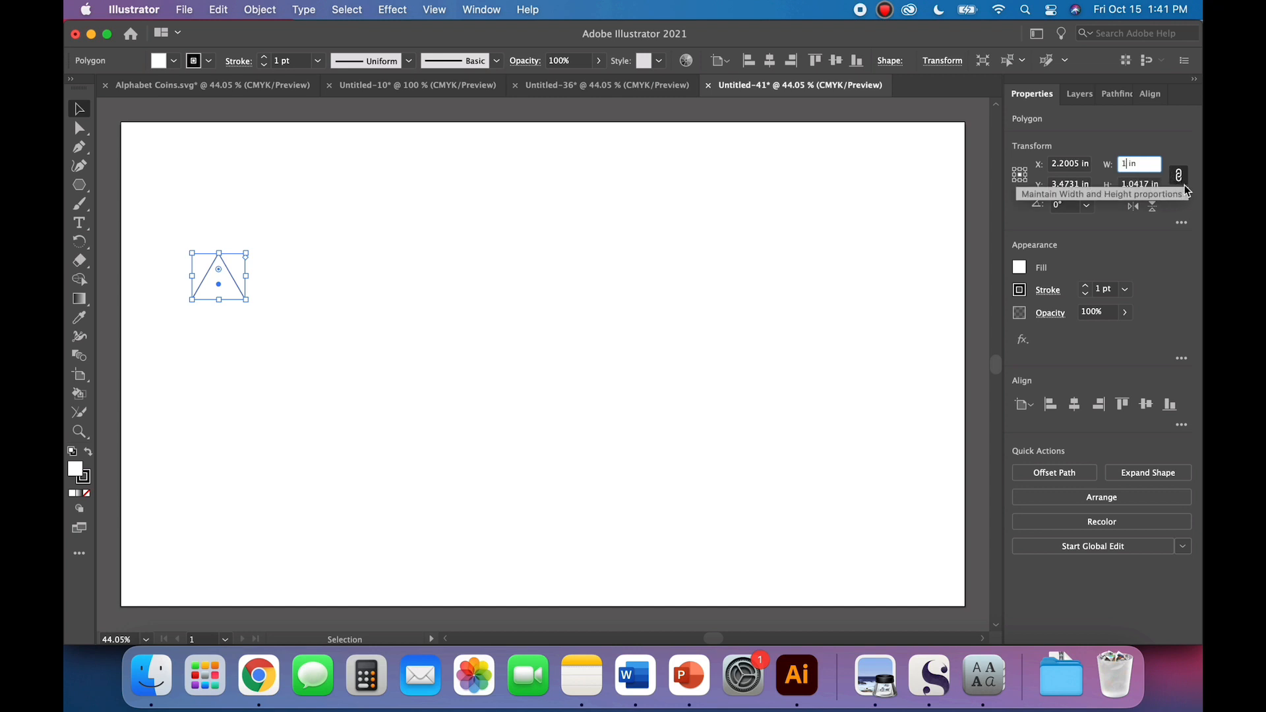
key("Tab")
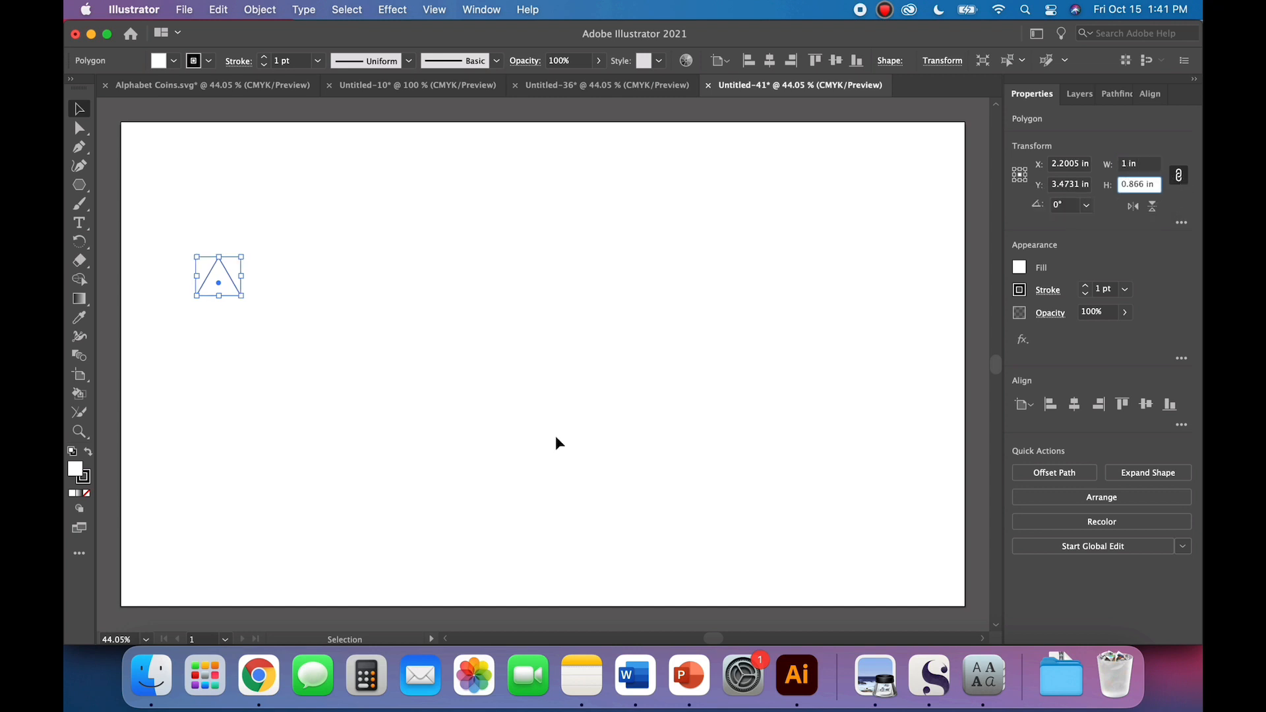
left_click(329, 354)
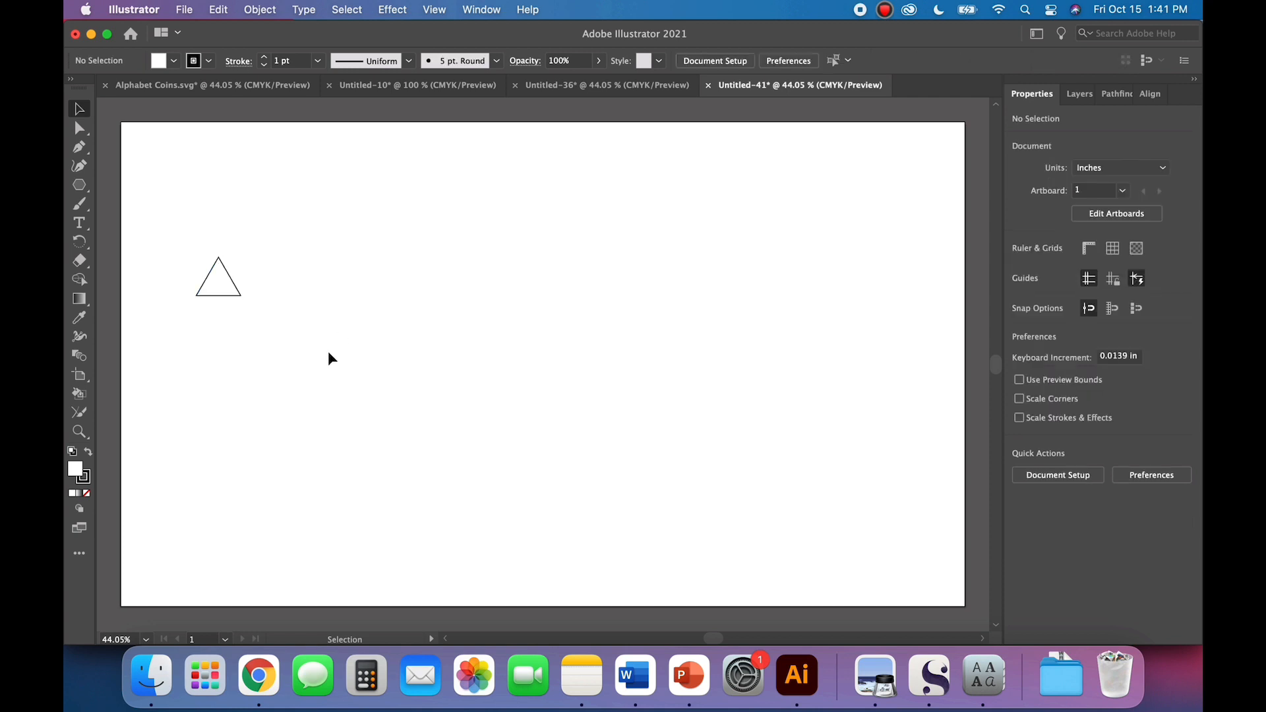
Step: Duplicate the 1 in triangle and set the copy's width to 1.5 in with proportions kept
left_click(240, 296)
key("super+c")
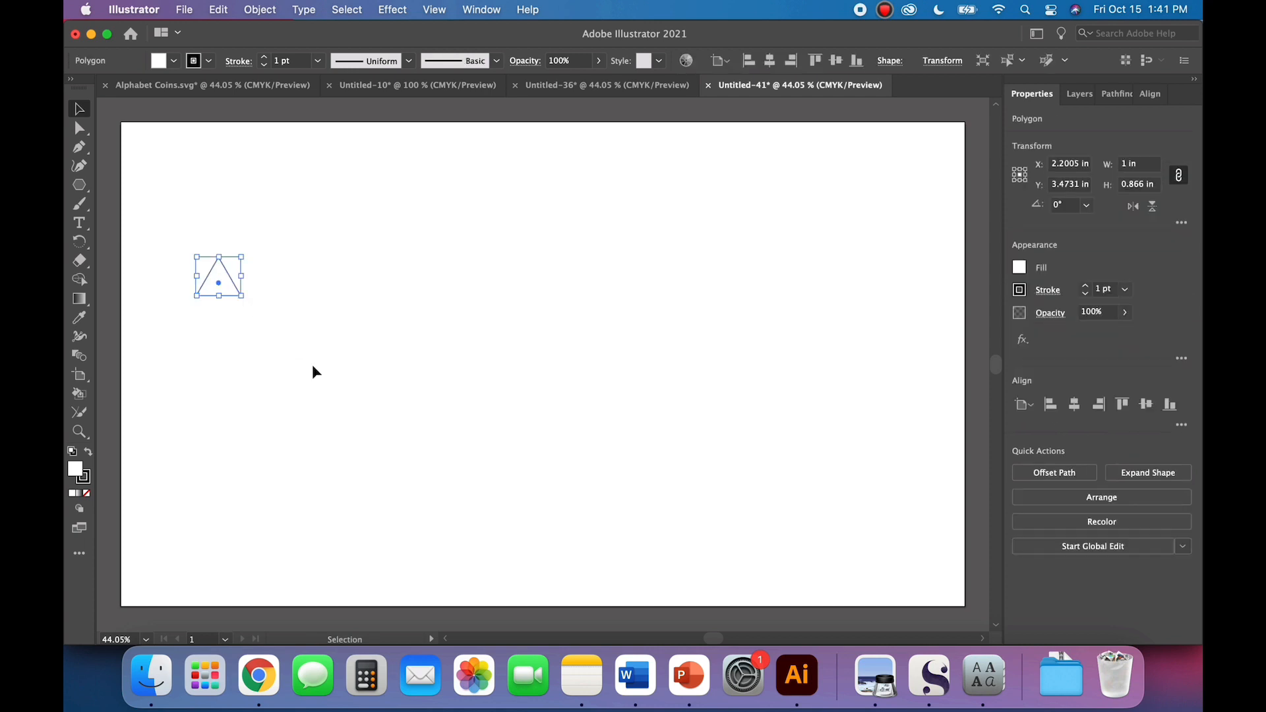
key("super+v")
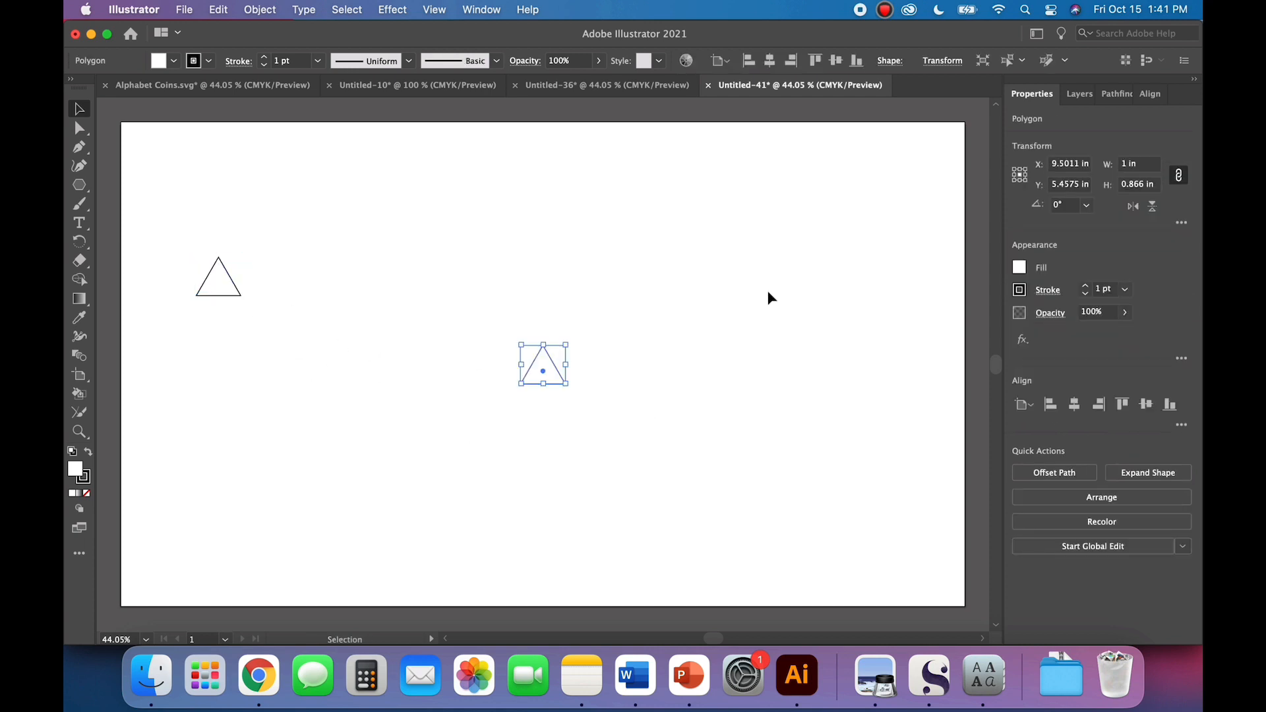
left_click(1124, 163)
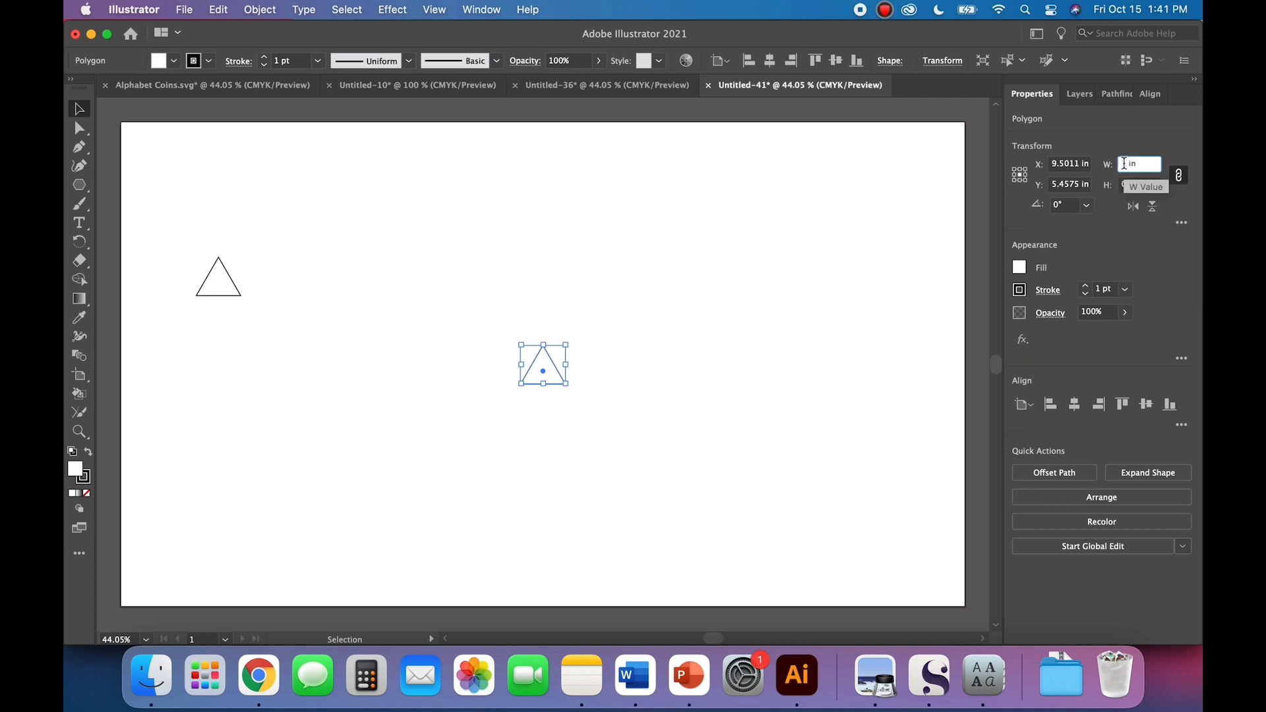
type("1.5")
key("Return")
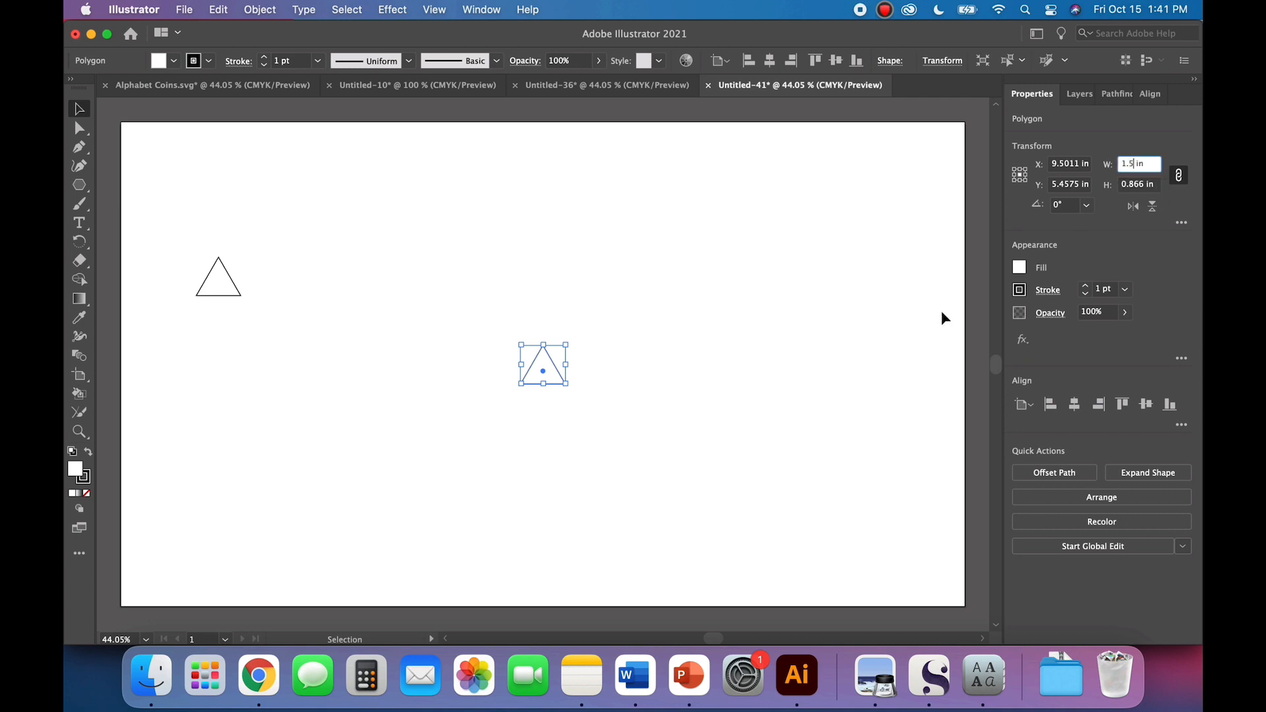
key("Tab")
left_click(781, 383)
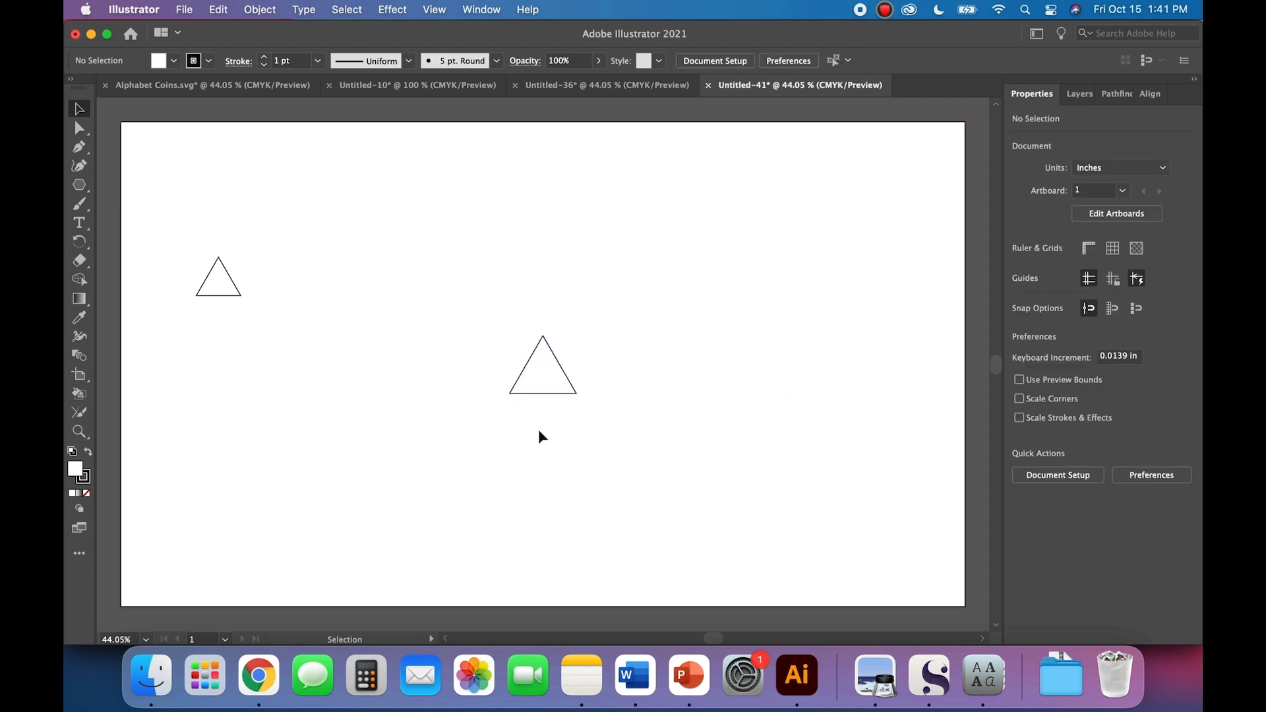
Step: Paste another copy of the small triangle, place it below the second one, and set its width to 2 in proportionally
key("super+z")
left_click_drag(541, 380, 440, 449)
left_click(1127, 168)
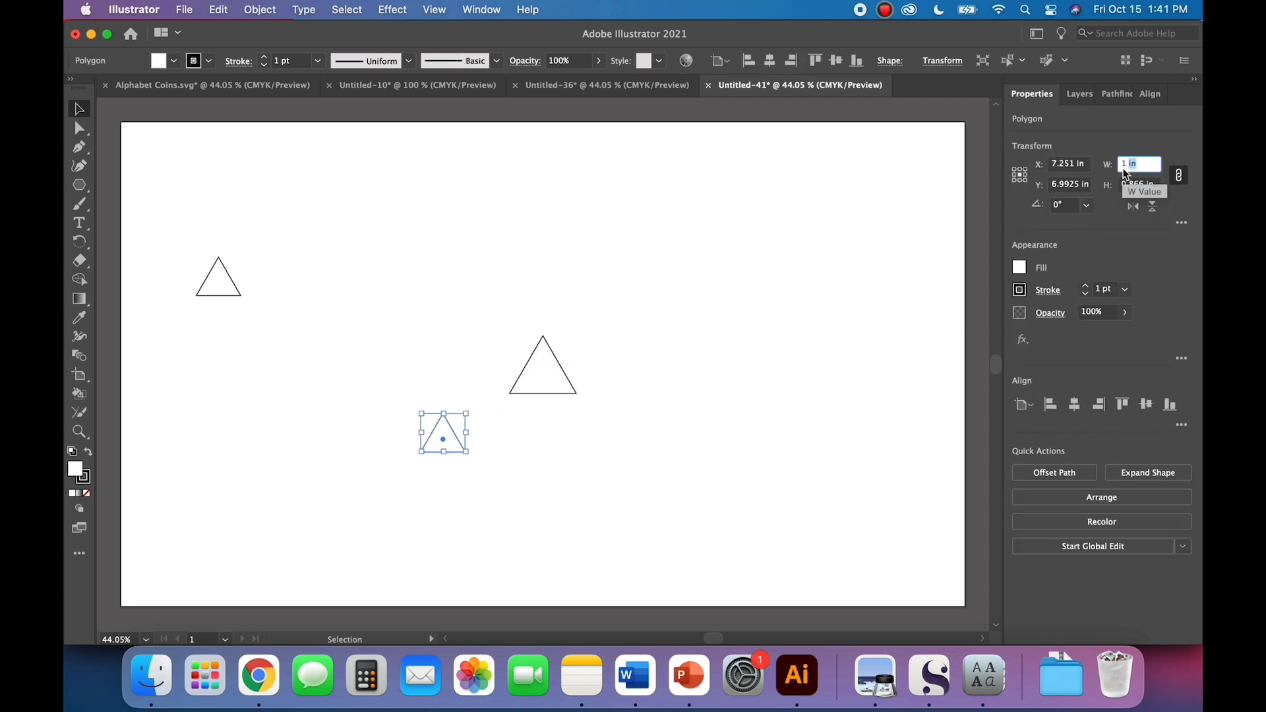
type("2")
key("Return")
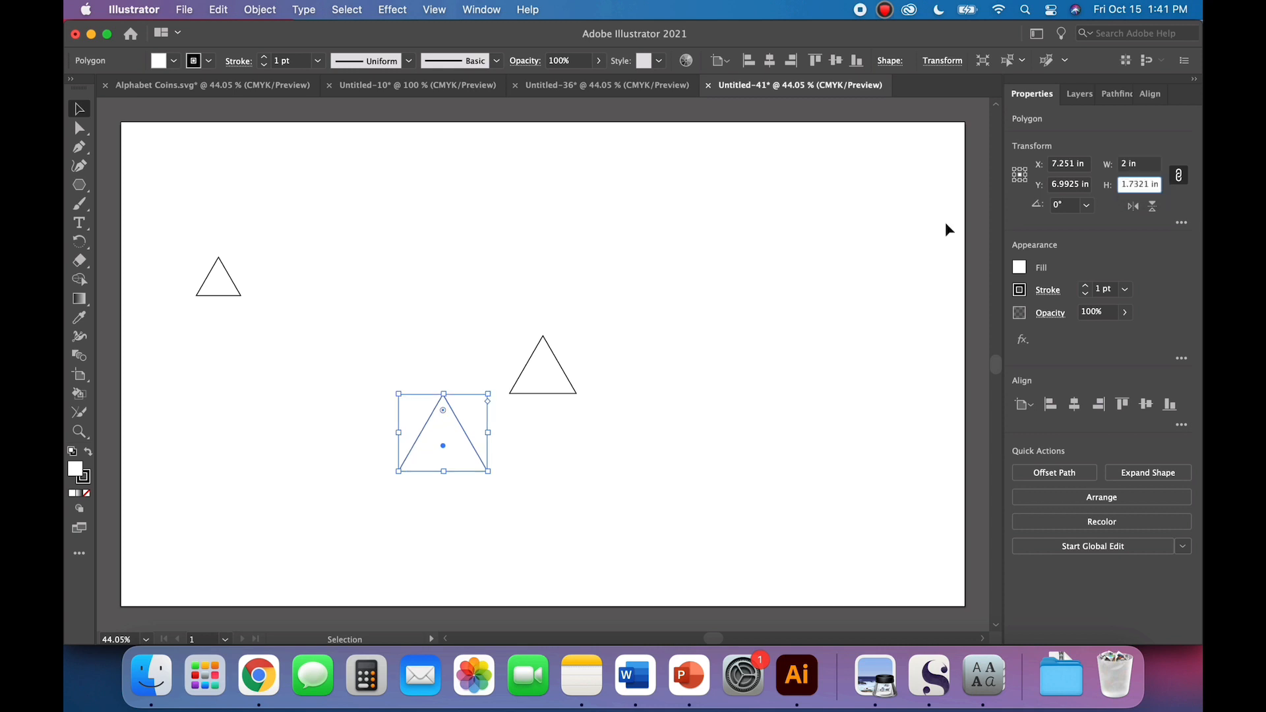
left_click(653, 323)
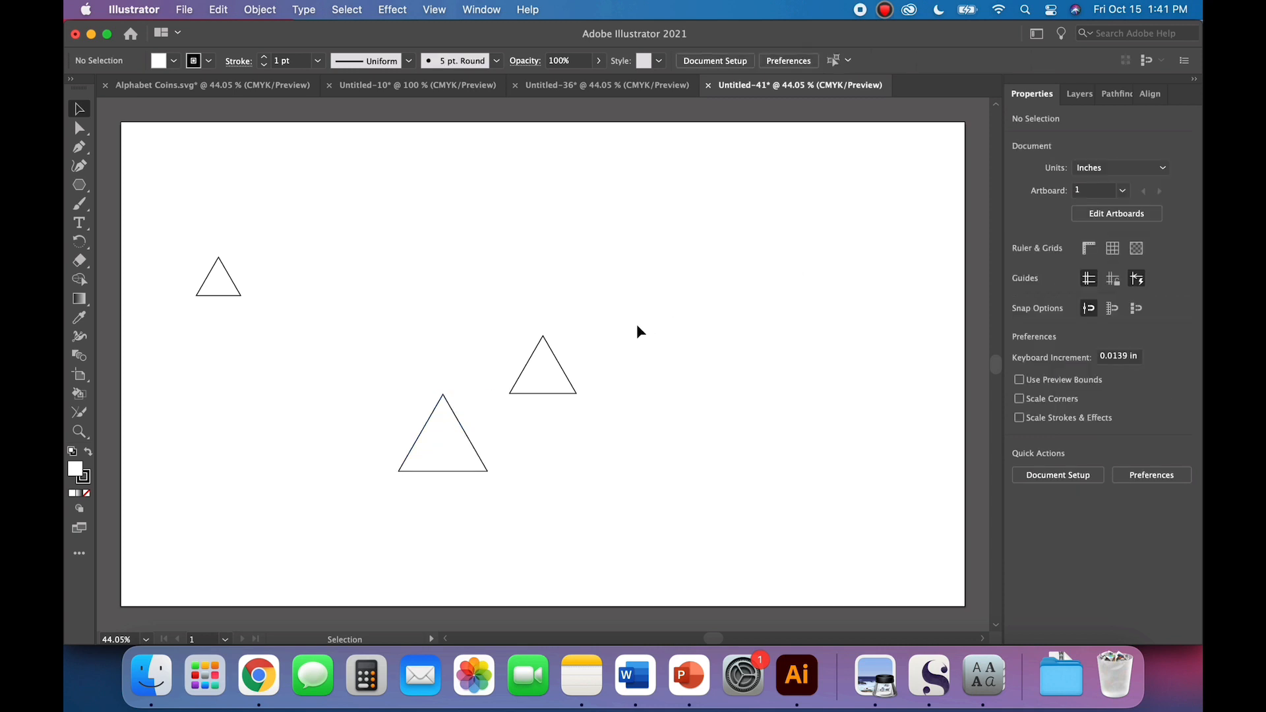
Step: Show the document grid and turn on snapping to the grid
left_click(434, 10)
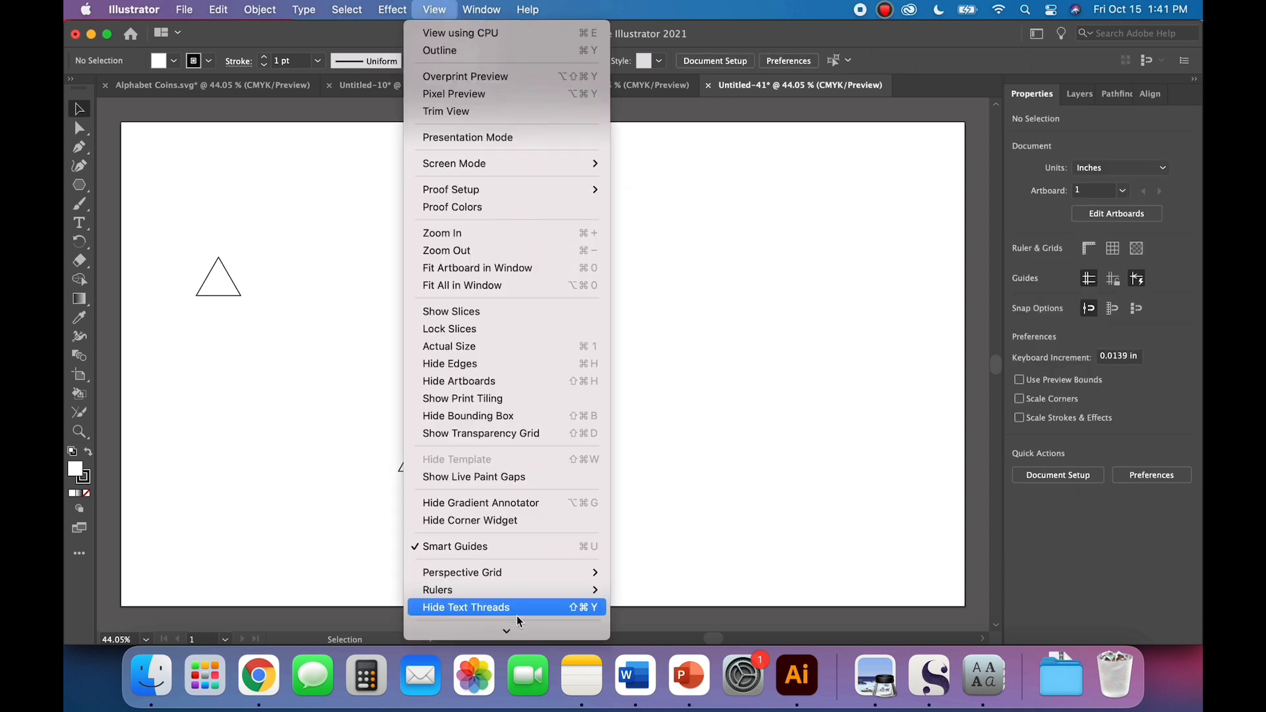
left_click(501, 540)
left_click(449, 9)
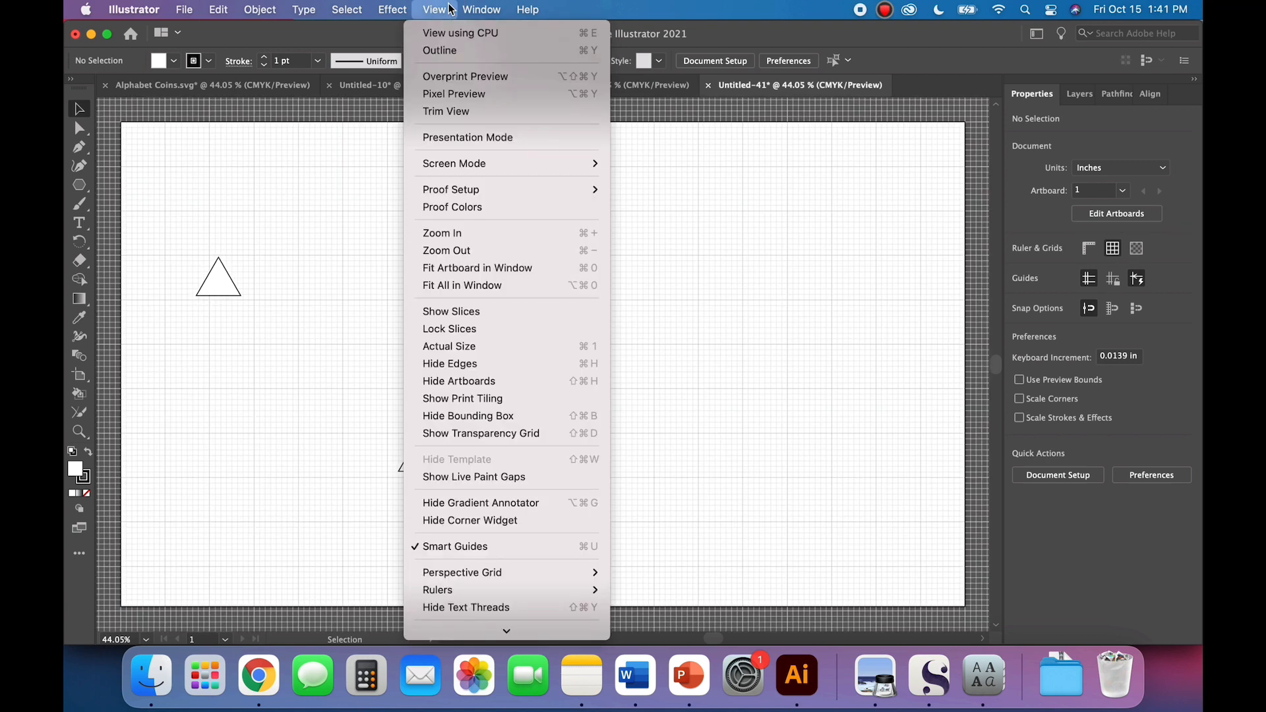
left_click(480, 537)
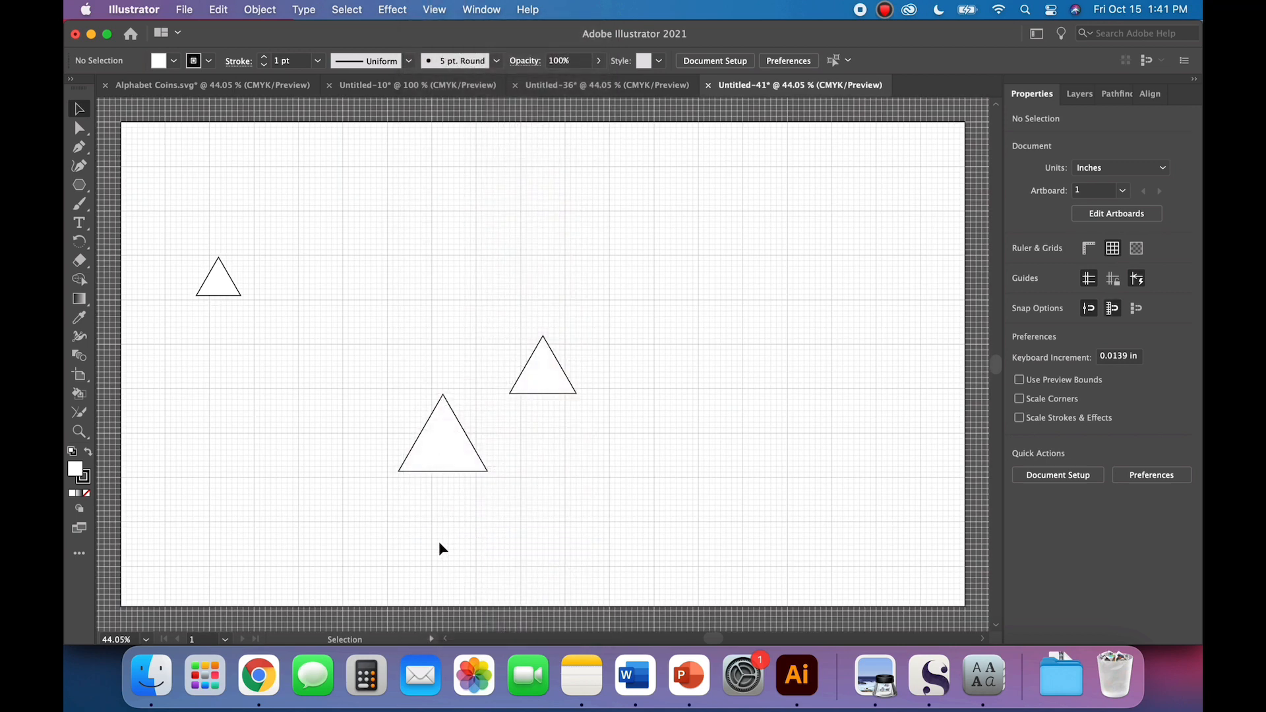
Step: Remove the fill from all three triangles
left_click(444, 458)
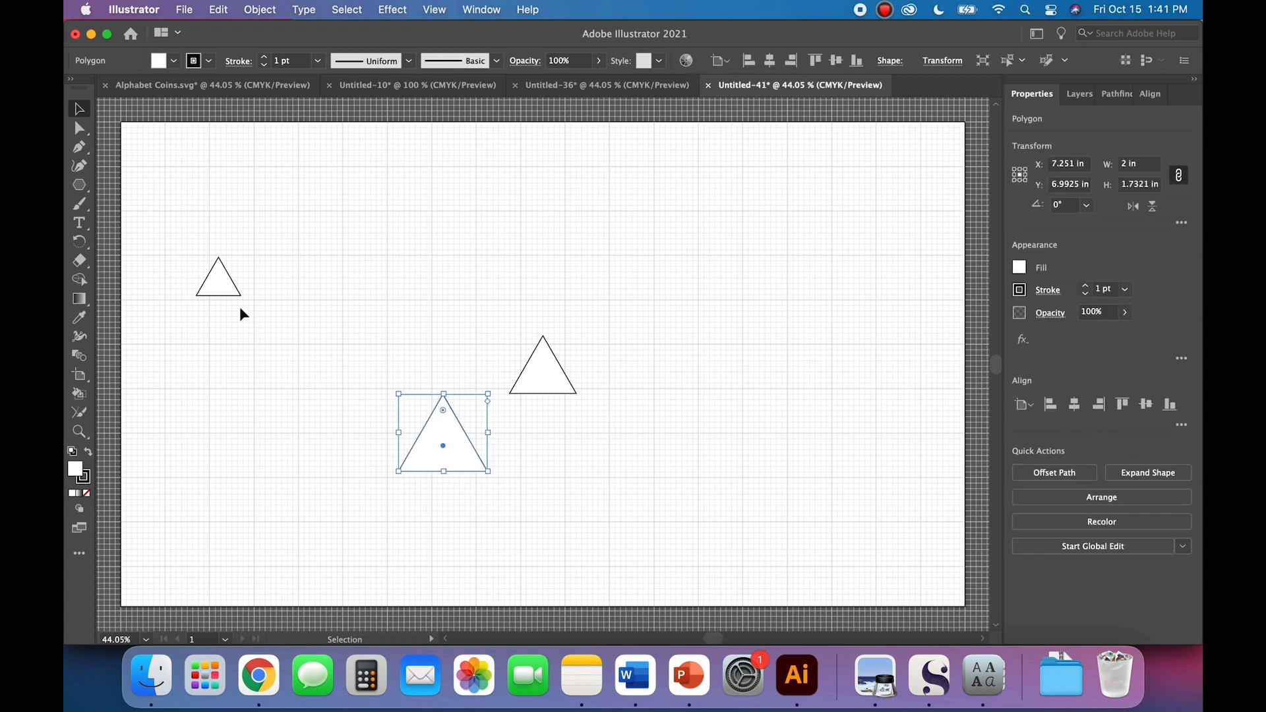
left_click(228, 290, "shift")
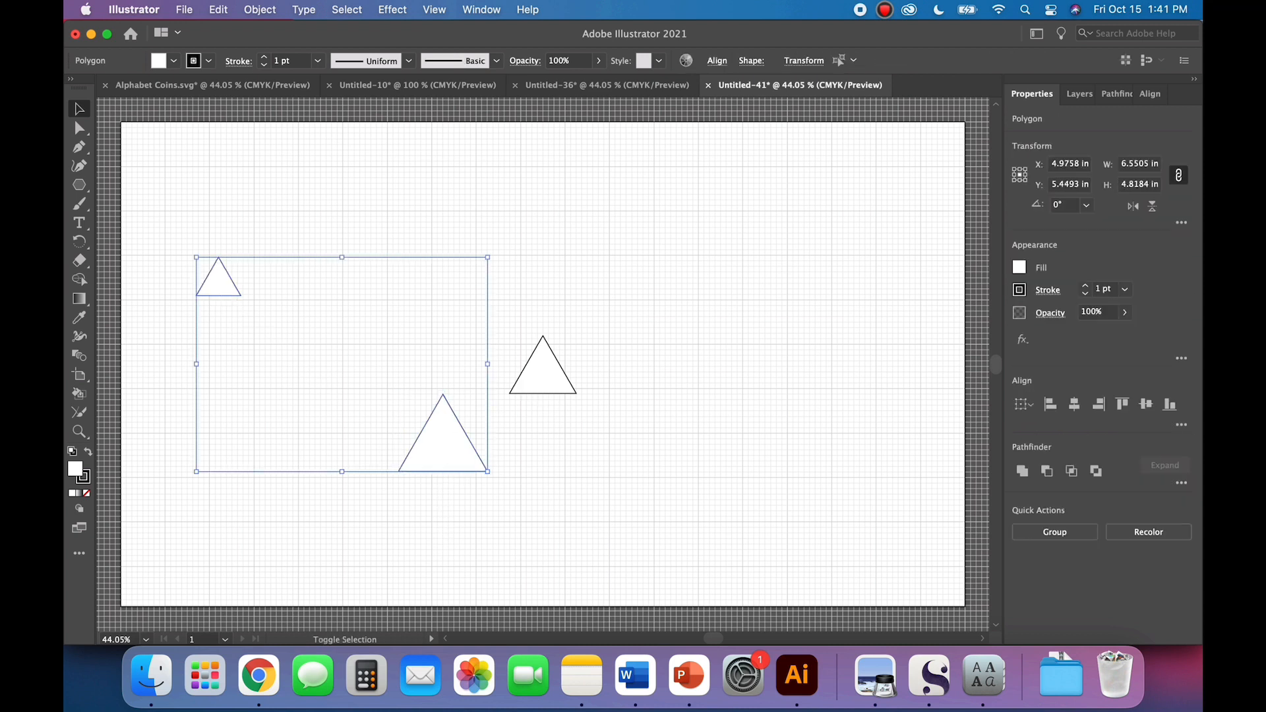
left_click(517, 390, "shift")
left_click(174, 61)
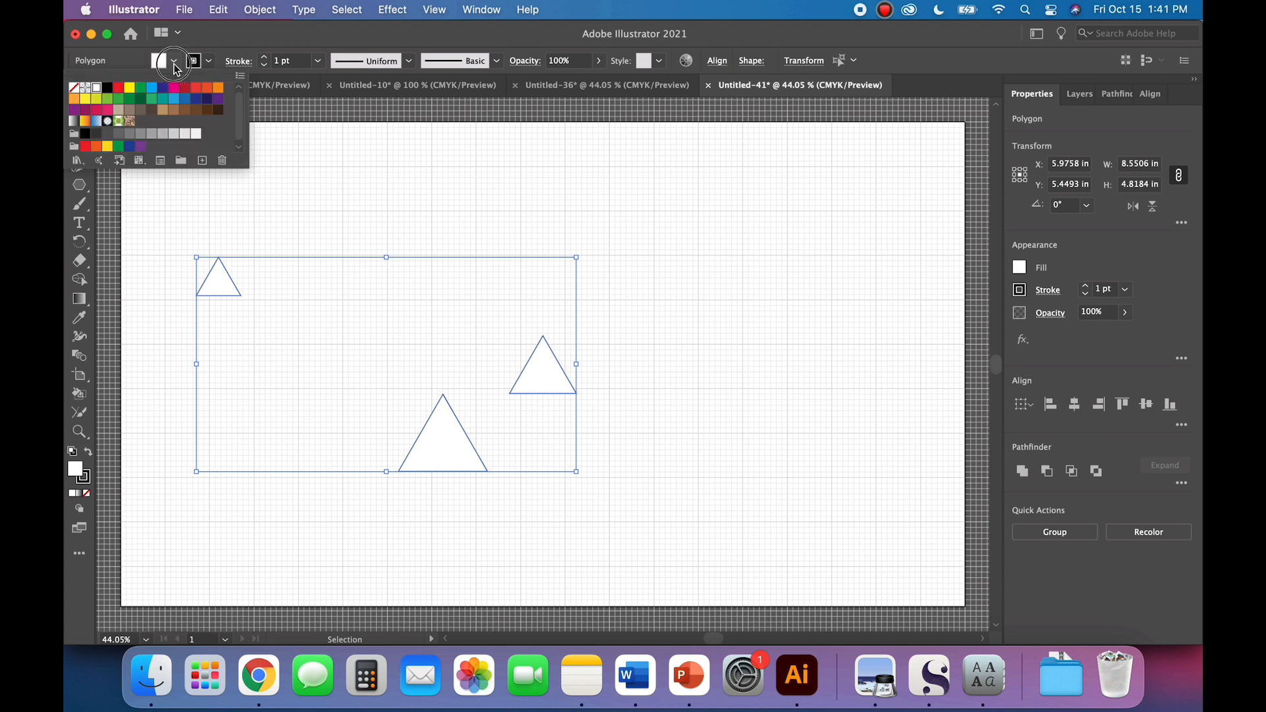
left_click(75, 88)
left_click(347, 193)
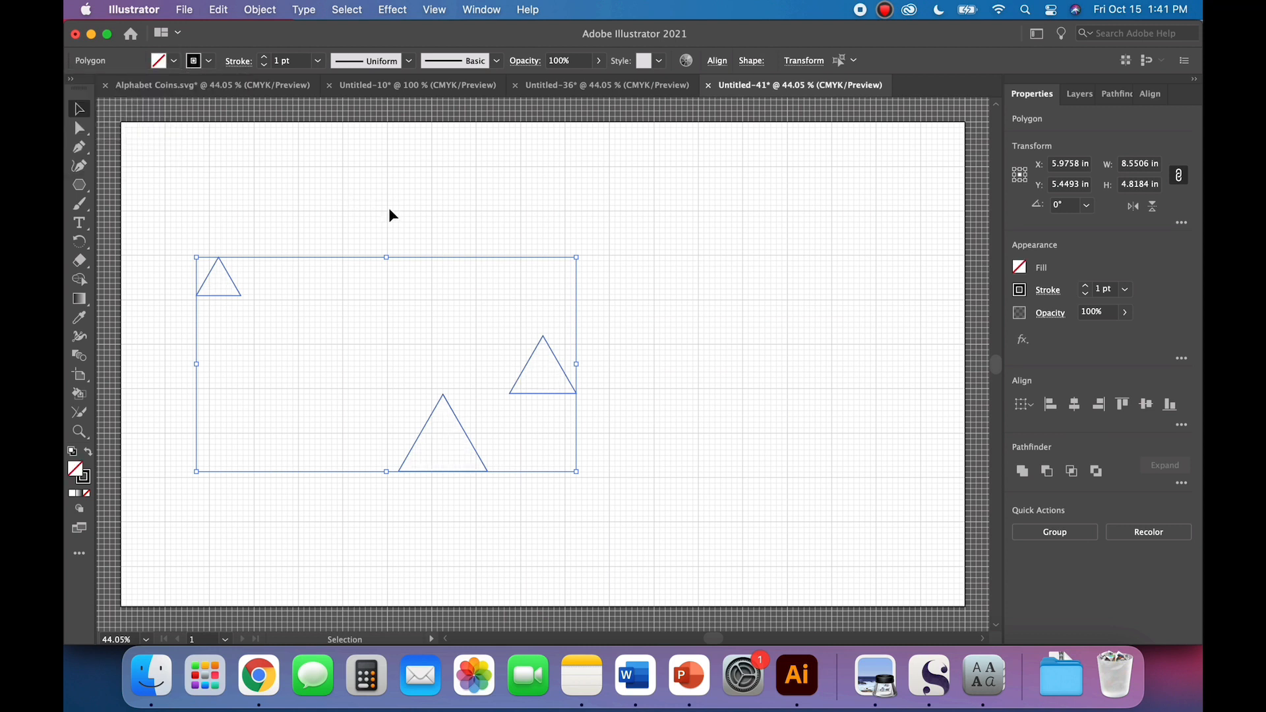
left_click(673, 319)
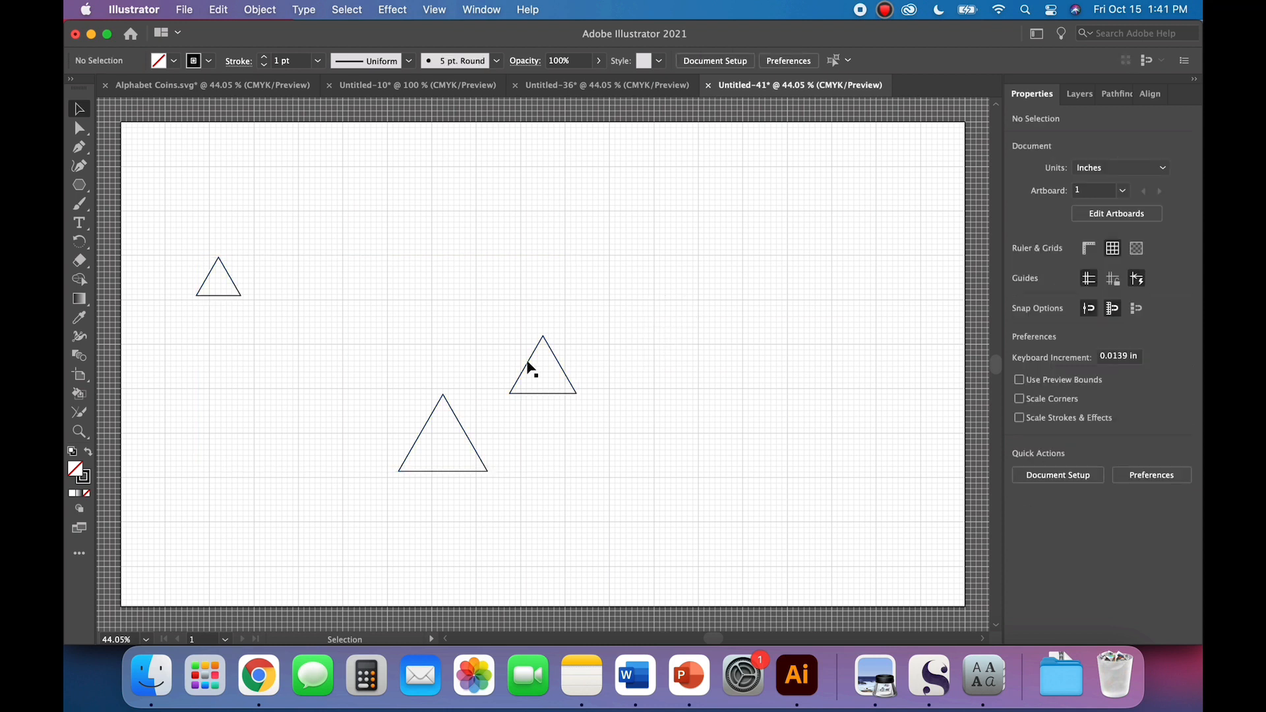
Step: Snap the smallest triangle to the grid with its centre at X 2 in, Y 3.558 in
left_click_drag(229, 294, 229, 297)
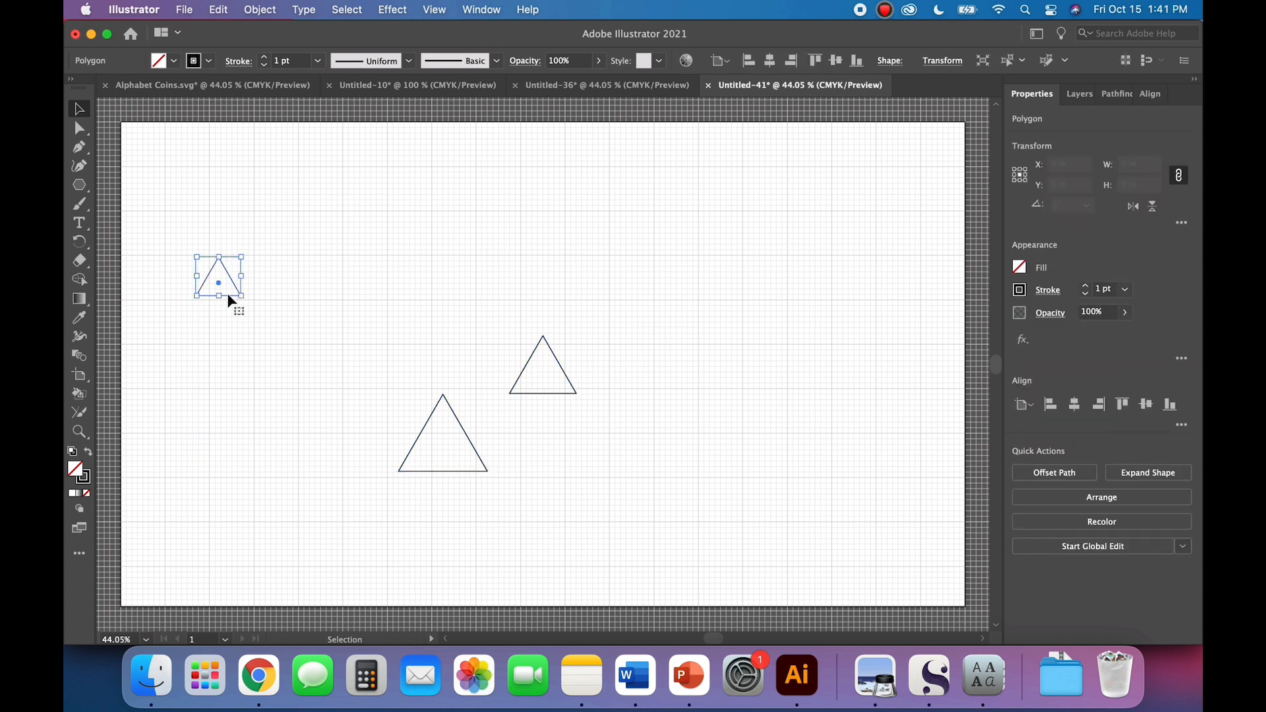
key("shift+Left")
key("shift+Left")
key("shift+Left")
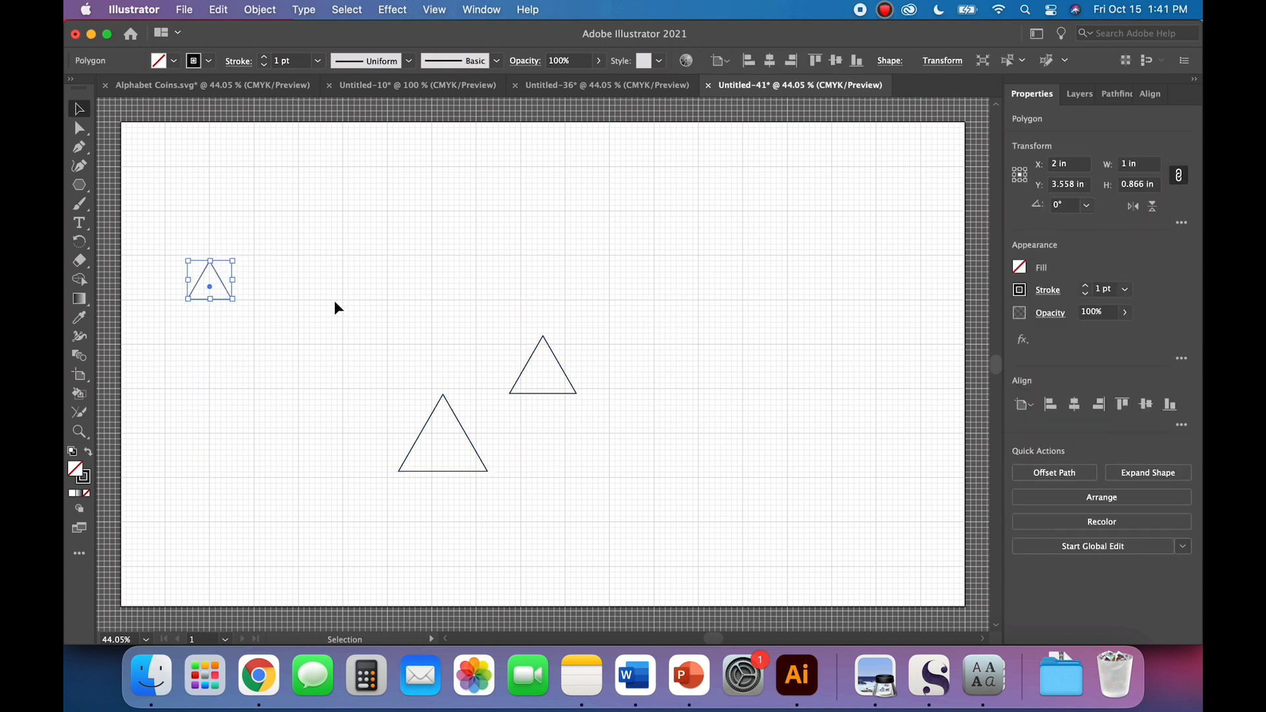
left_click(302, 310)
left_click(230, 300)
Step: Move the 1.5 in triangle under the smallest one, centred at X 2 in, Y 4.2255 in so that its tip overlaps
left_click(537, 391)
left_click_drag(538, 391, 345, 372)
left_click_drag(584, 397, 231, 338)
key("super+z")
left_click(577, 418)
key("super+equal")
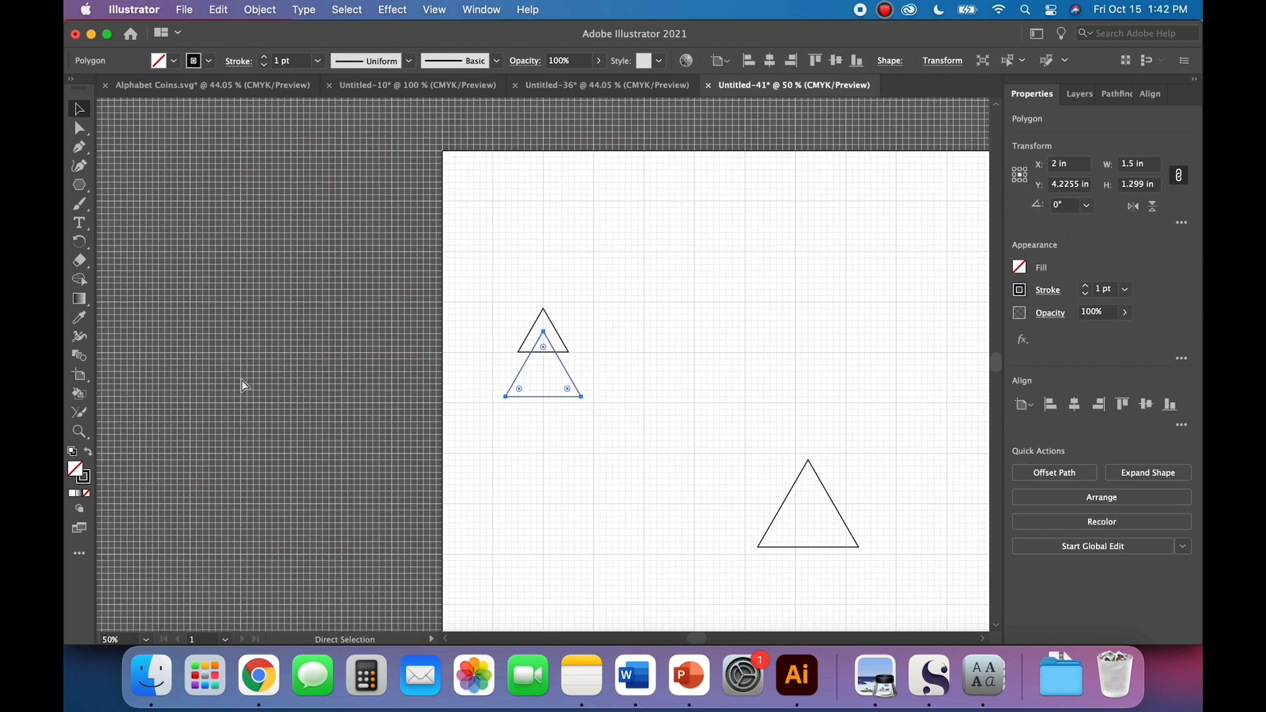
key("super+equal")
key("super+equal")
key("super+equal")
left_click(382, 444)
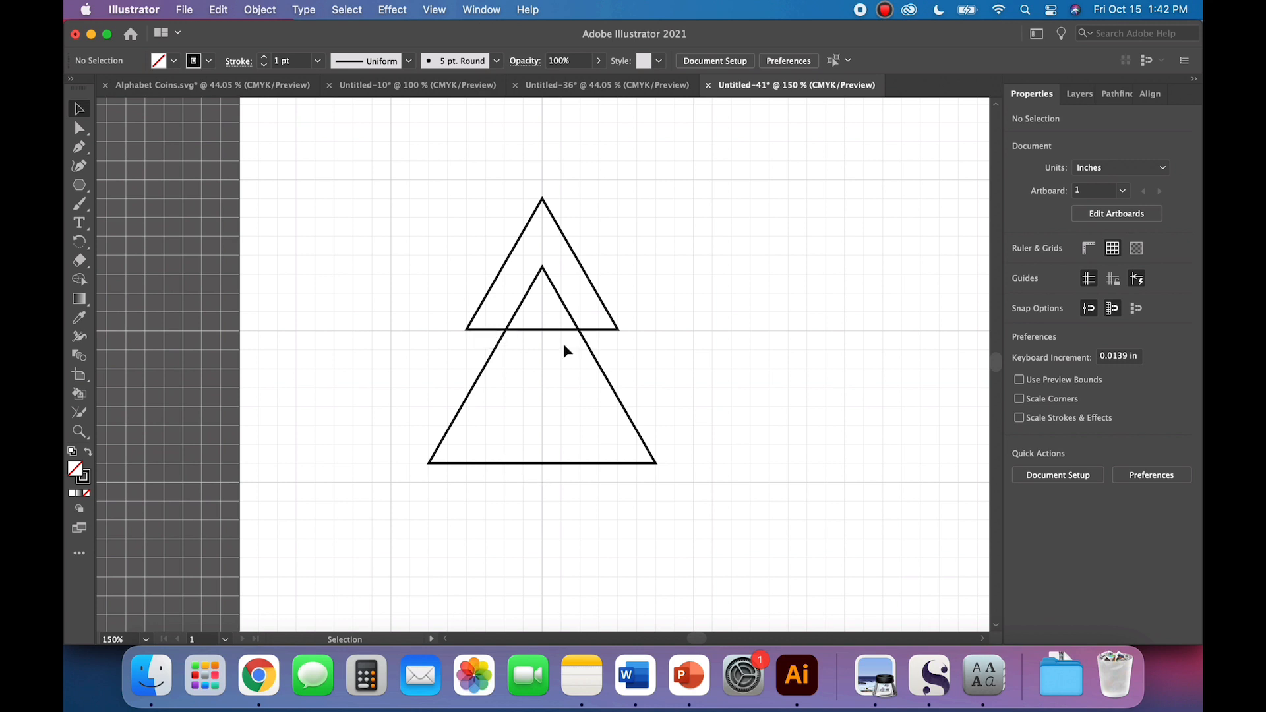
Step: Move the 2 in triangle under the other two, centred on them with its tip overlapping the middle triangle
key("super+minus")
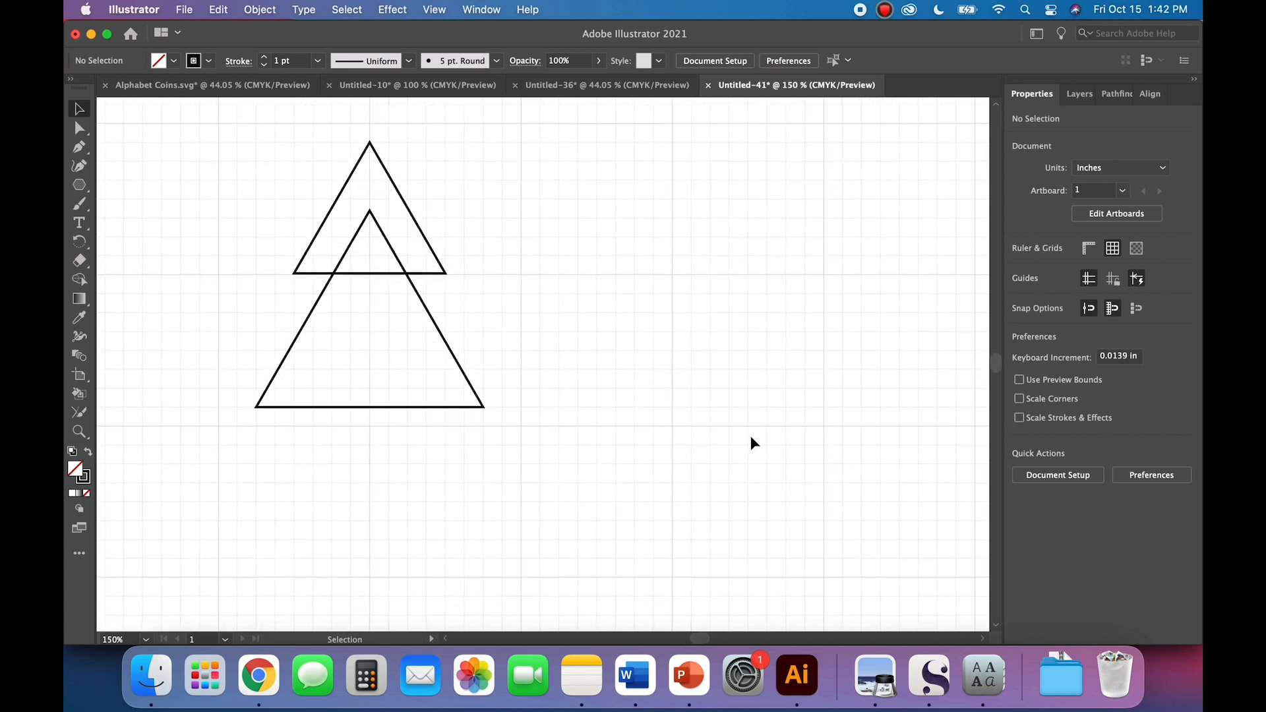
key("super+minus")
left_click_drag(793, 531, 432, 389)
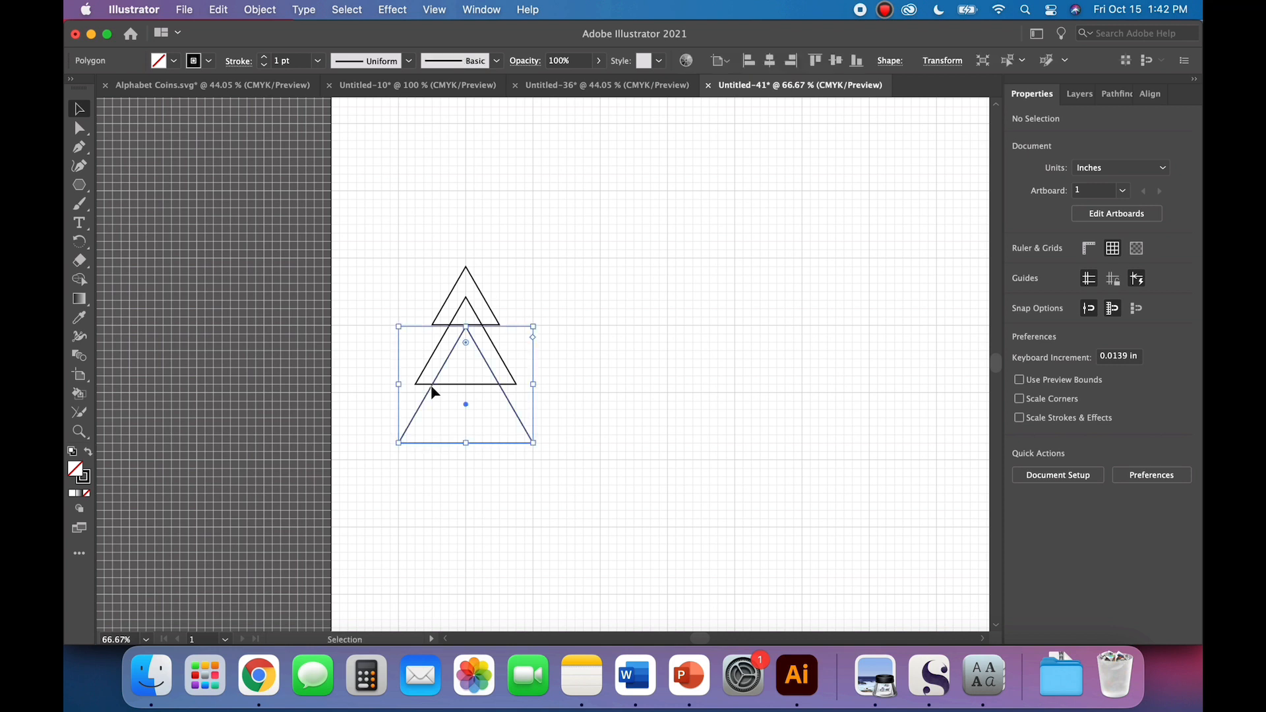
left_click(639, 398)
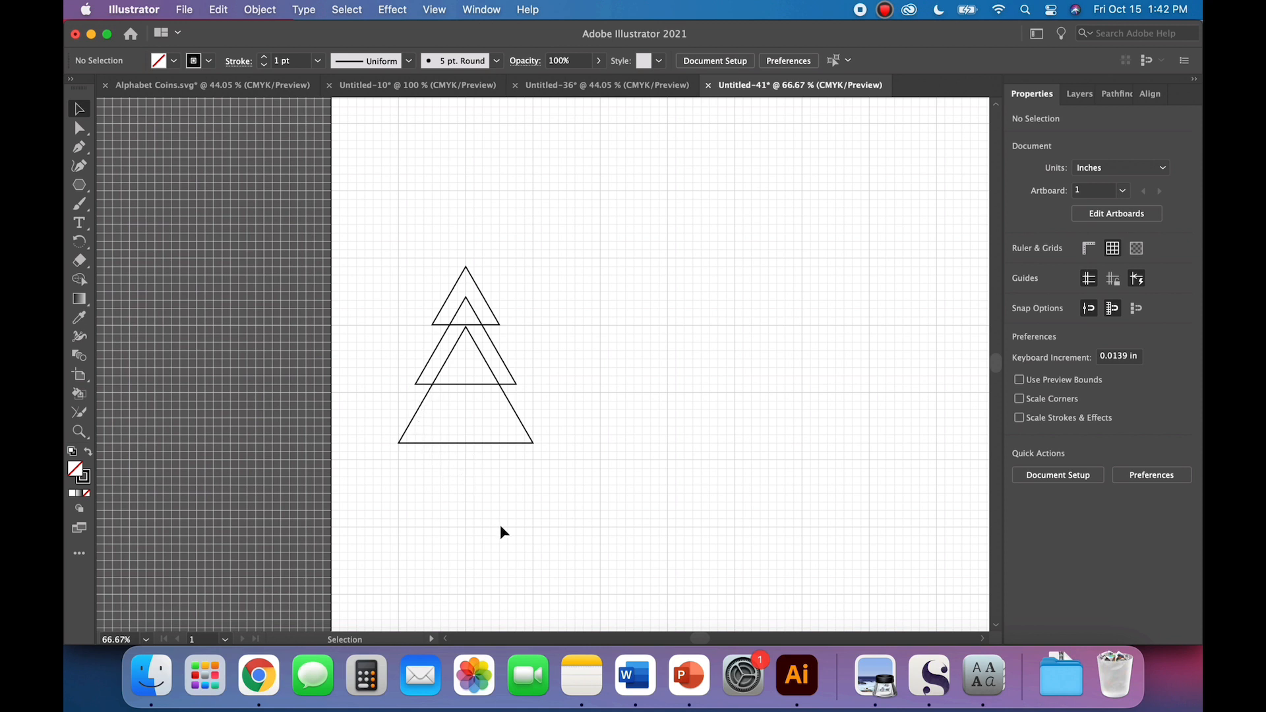
Step: Unite the three overlapping triangles into a single tree outline
left_click_drag(437, 260, 851, 506)
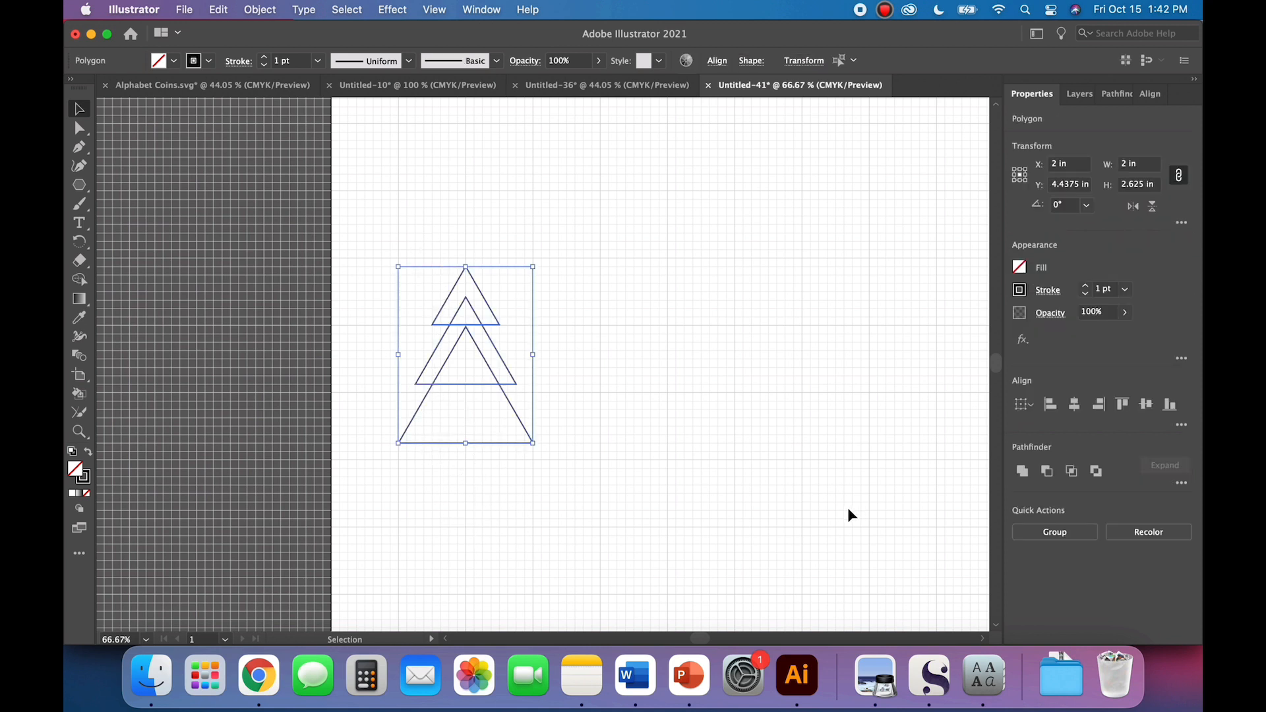
left_click(1023, 473)
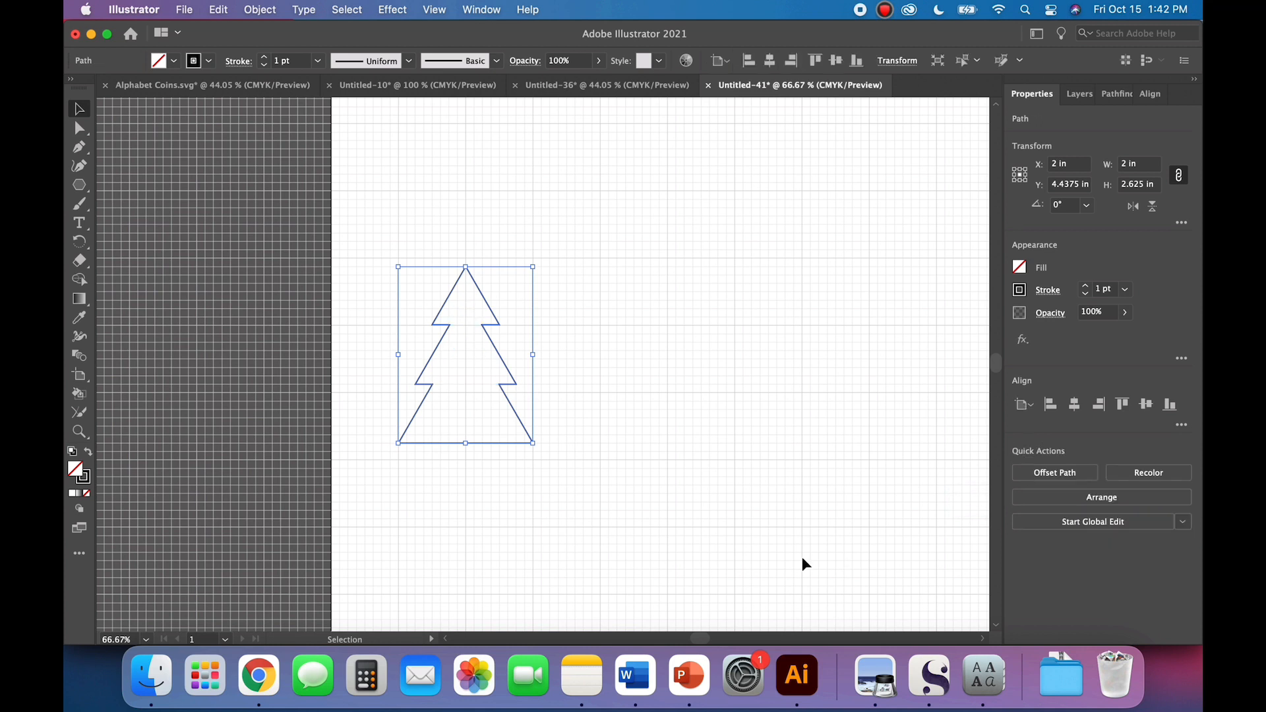
left_click(483, 9)
left_click(483, 9)
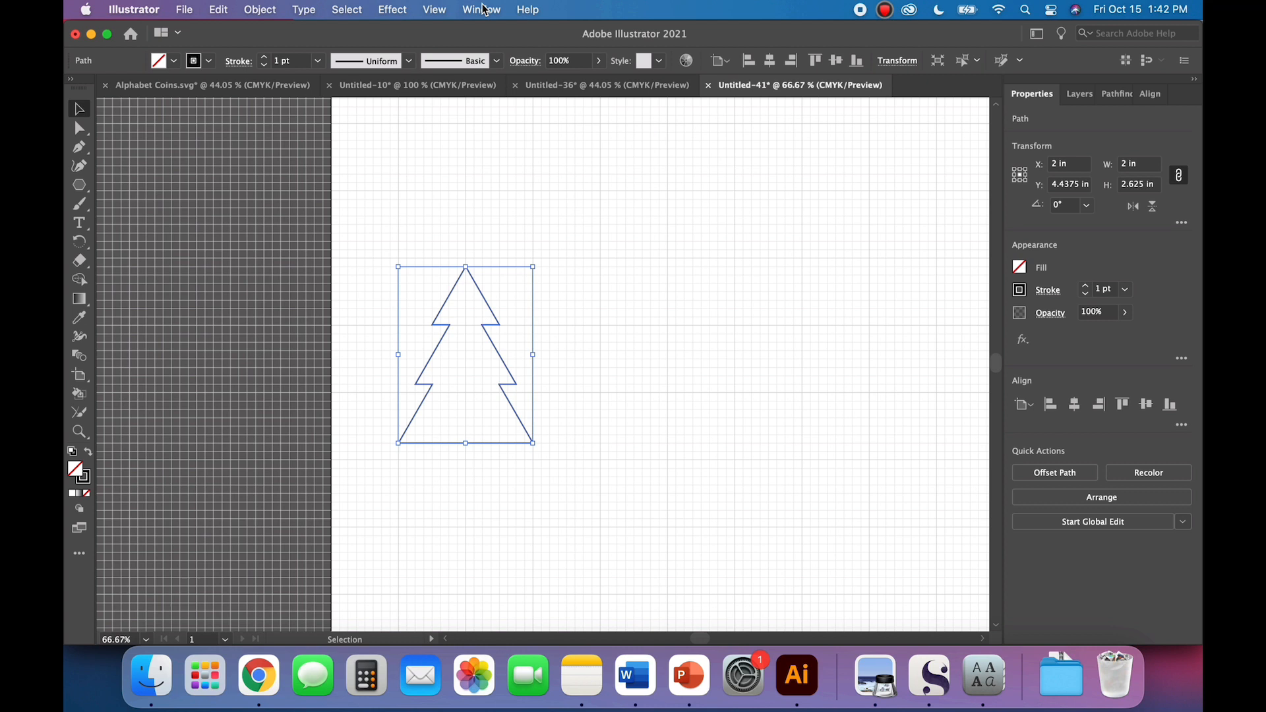
left_click(698, 469)
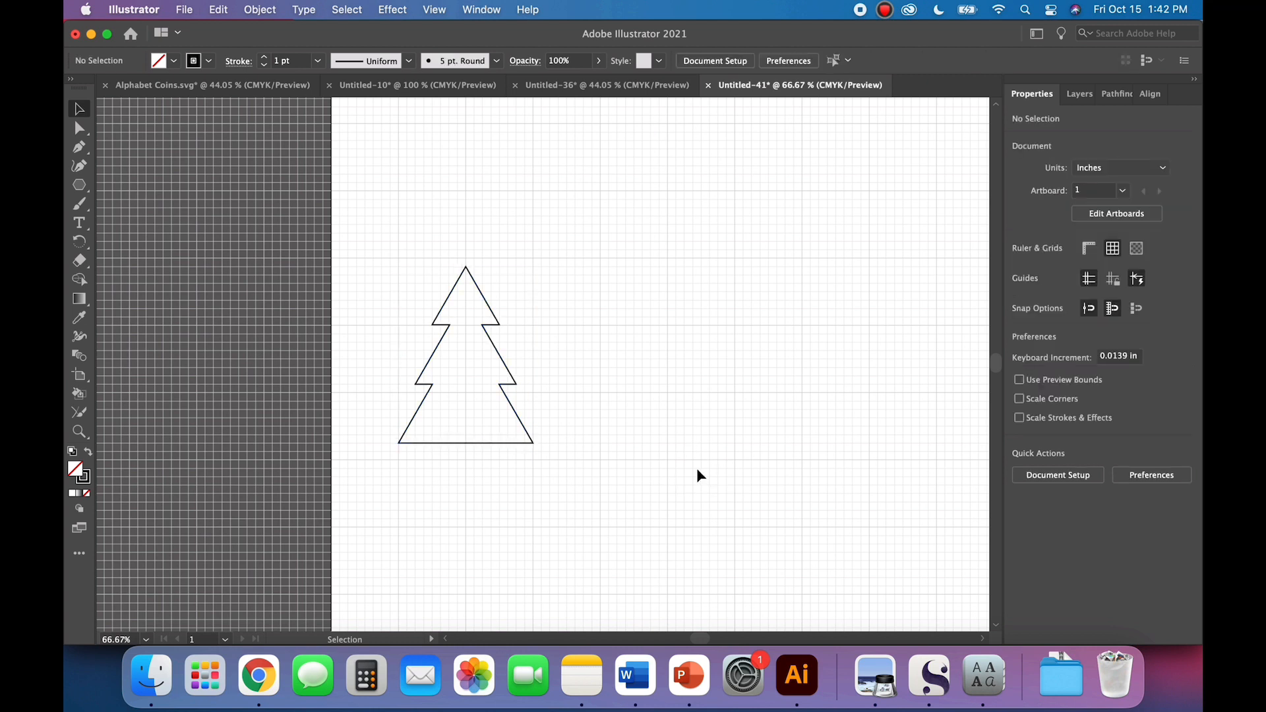
Step: Bend both slanted sides of the tree's top tier slightly inward by adding Curvature tool points at their midpoints
left_click(516, 446)
key("a")
key("super+1")
key("super+equal")
key("v")
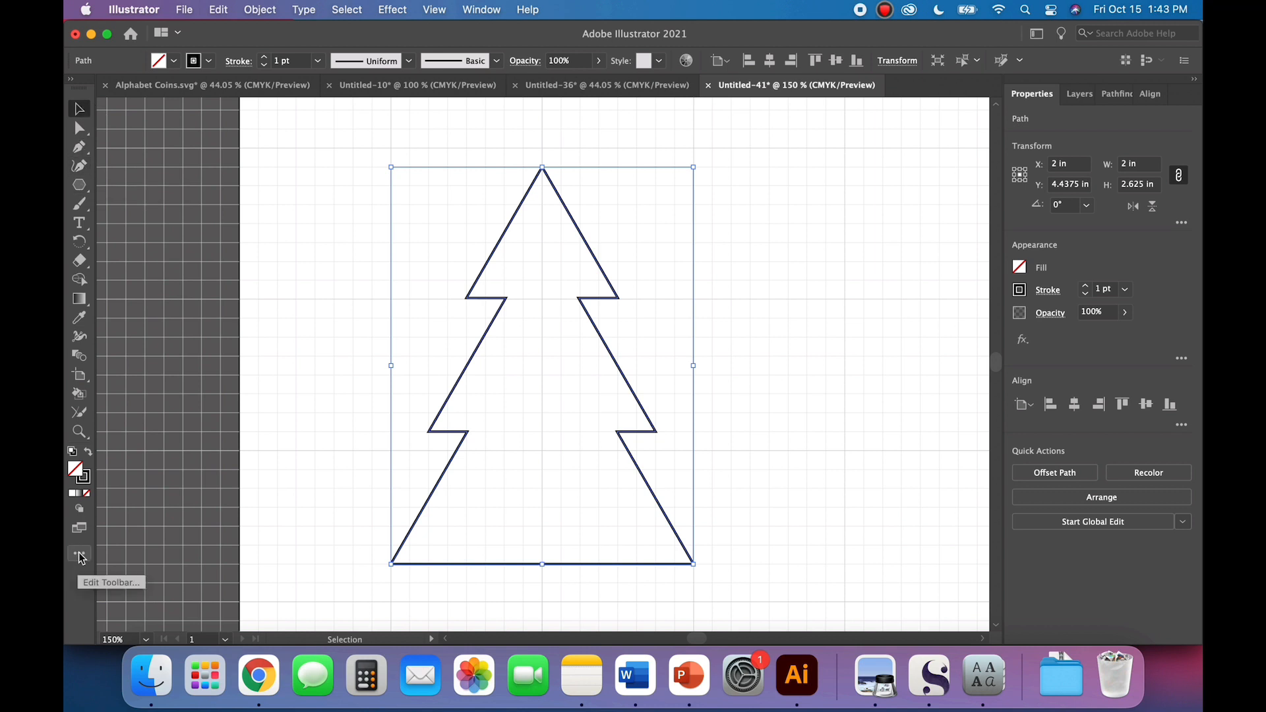
left_click(79, 167)
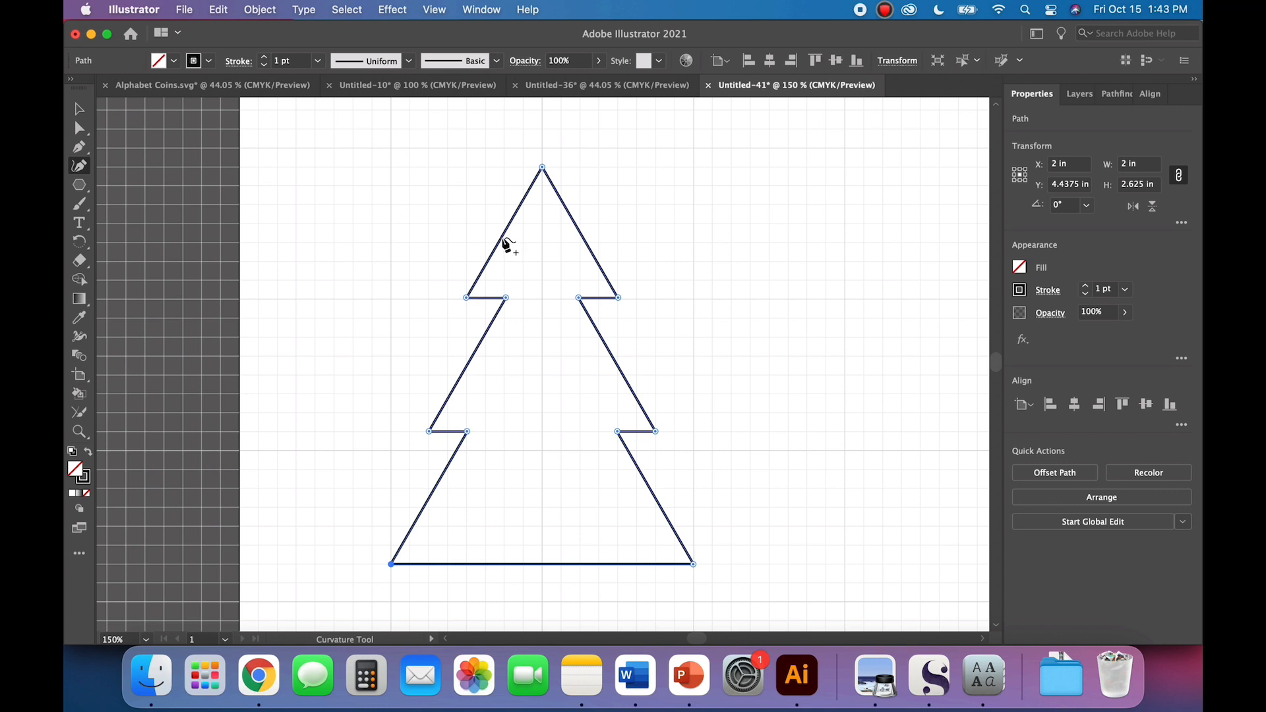
left_click(505, 243)
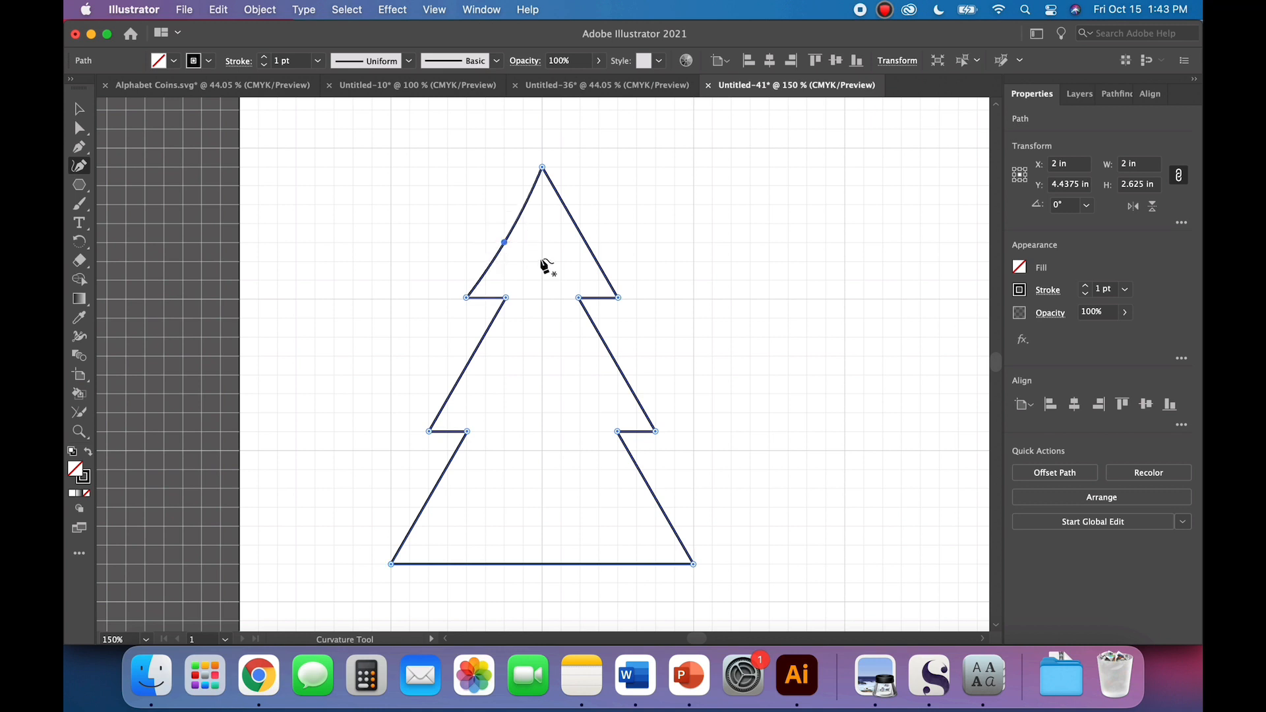
left_click(584, 238)
left_click_drag(583, 237, 581, 243)
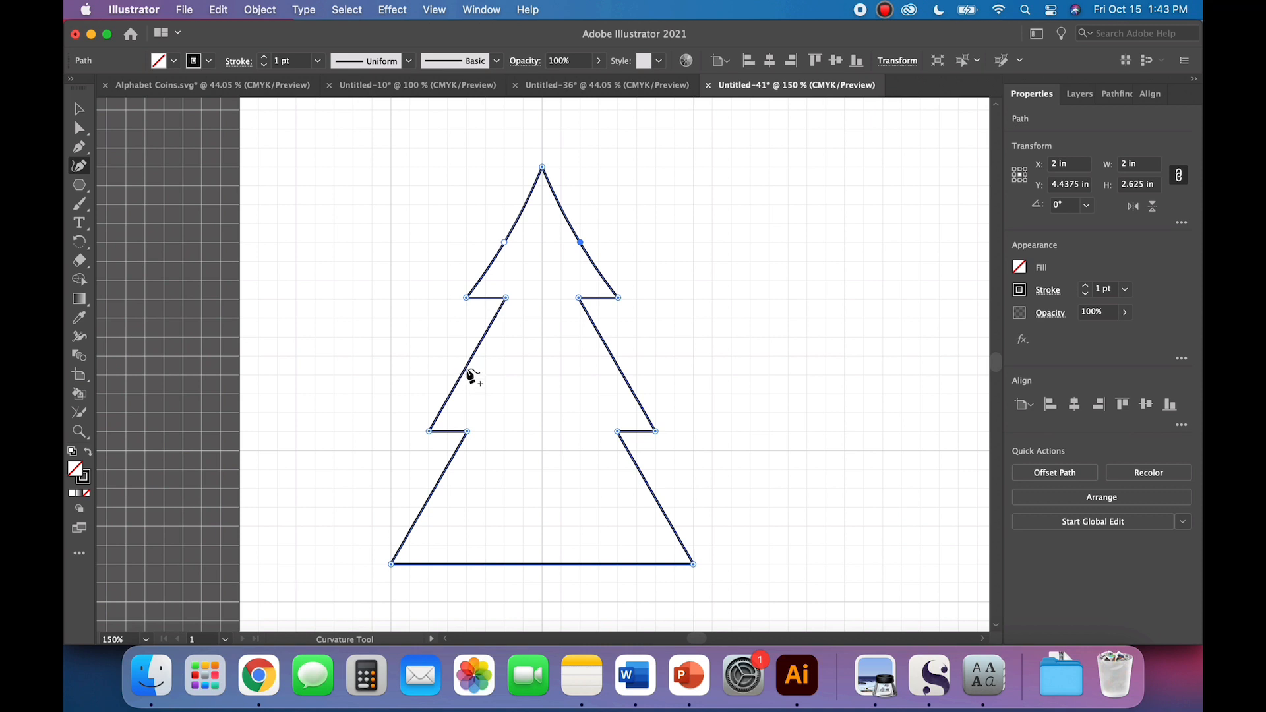
Step: Bend both slanted sides of the tree's middle tier inward with curvature points at their midpoints
left_click(466, 376)
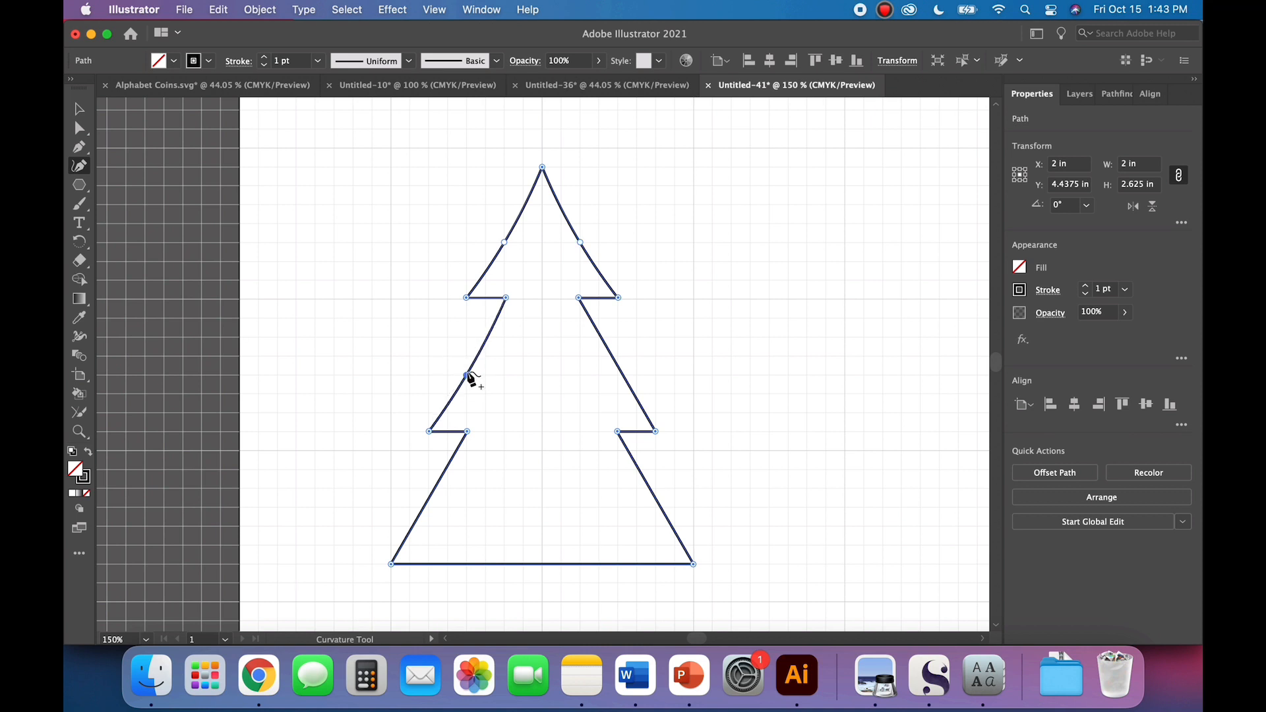
left_click(622, 373)
left_click_drag(621, 373, 617, 375)
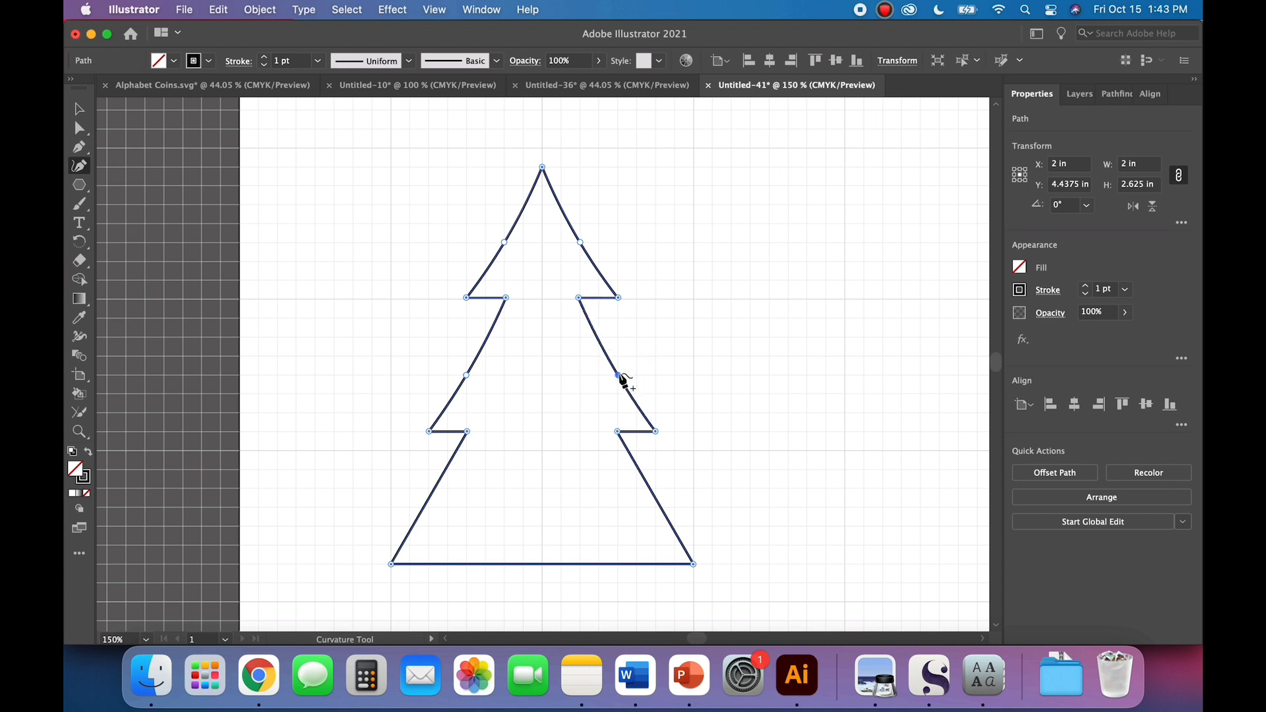
Step: Bend both slanted sides of the bottom tier inward with midpoint curvature points and deselect the tree
scroll(443, 507, "down", 1)
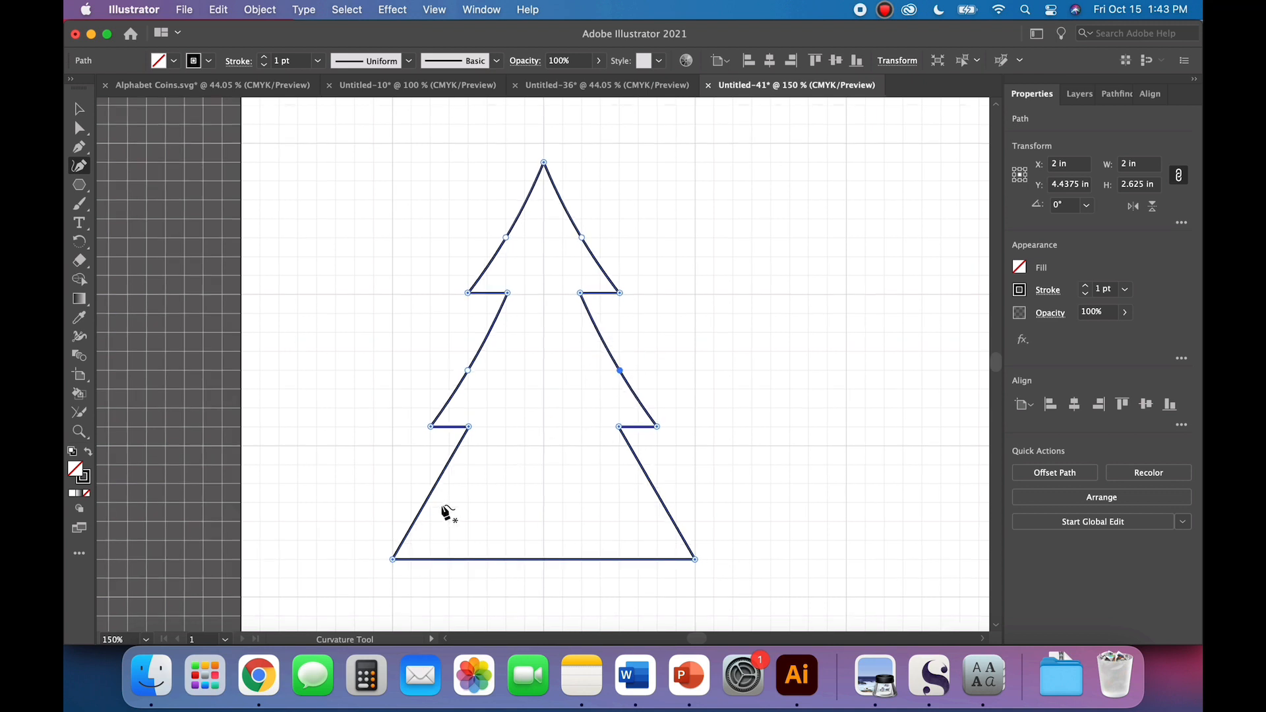
left_click(427, 502)
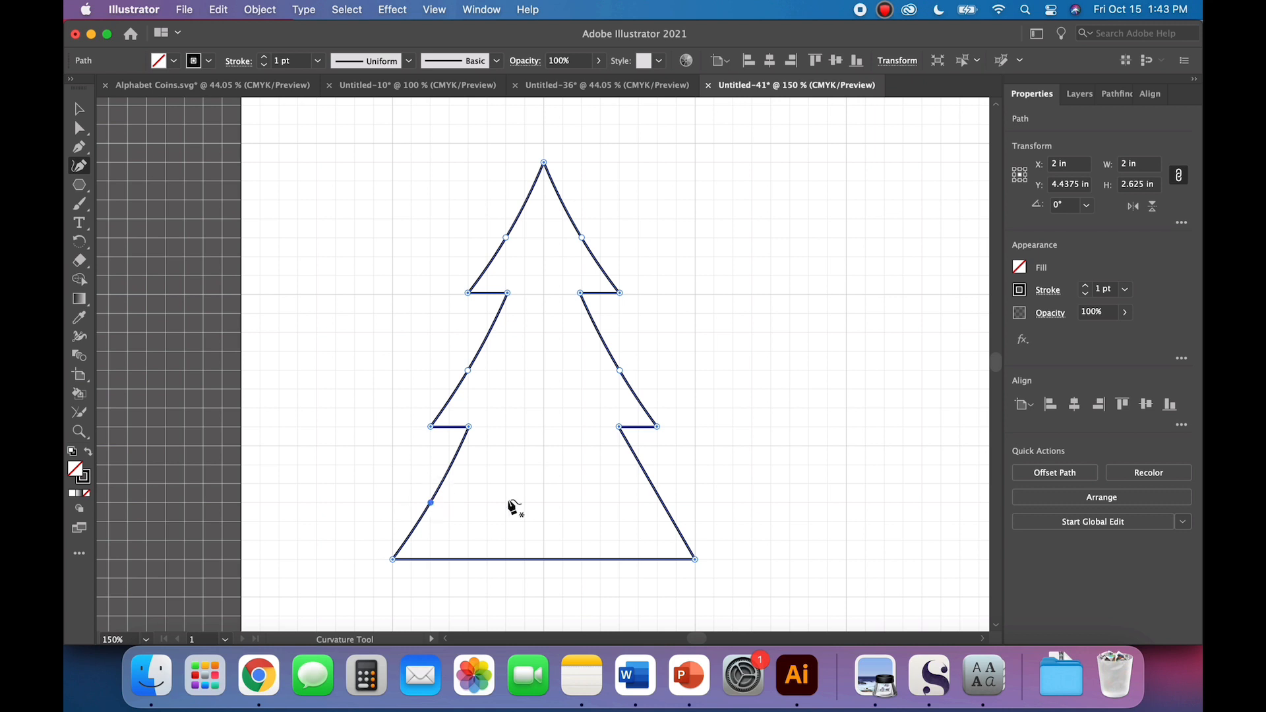
left_click(663, 503)
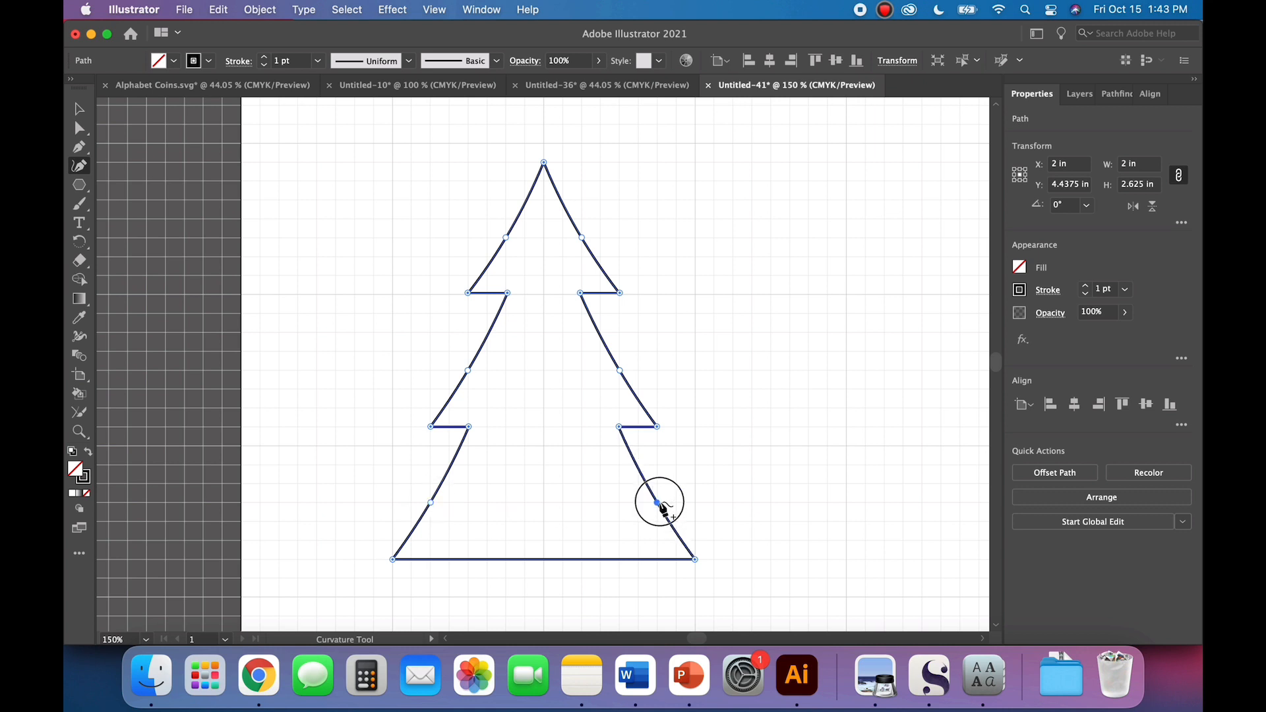
left_click(78, 108)
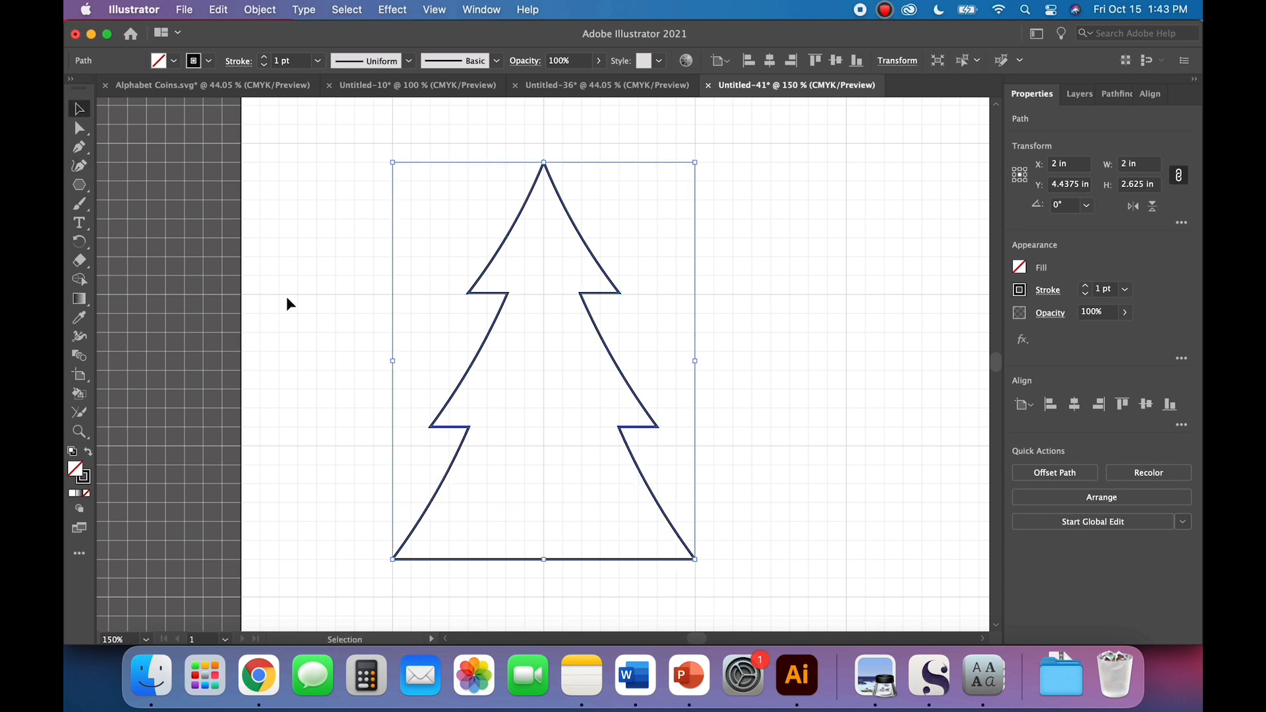
left_click(298, 317)
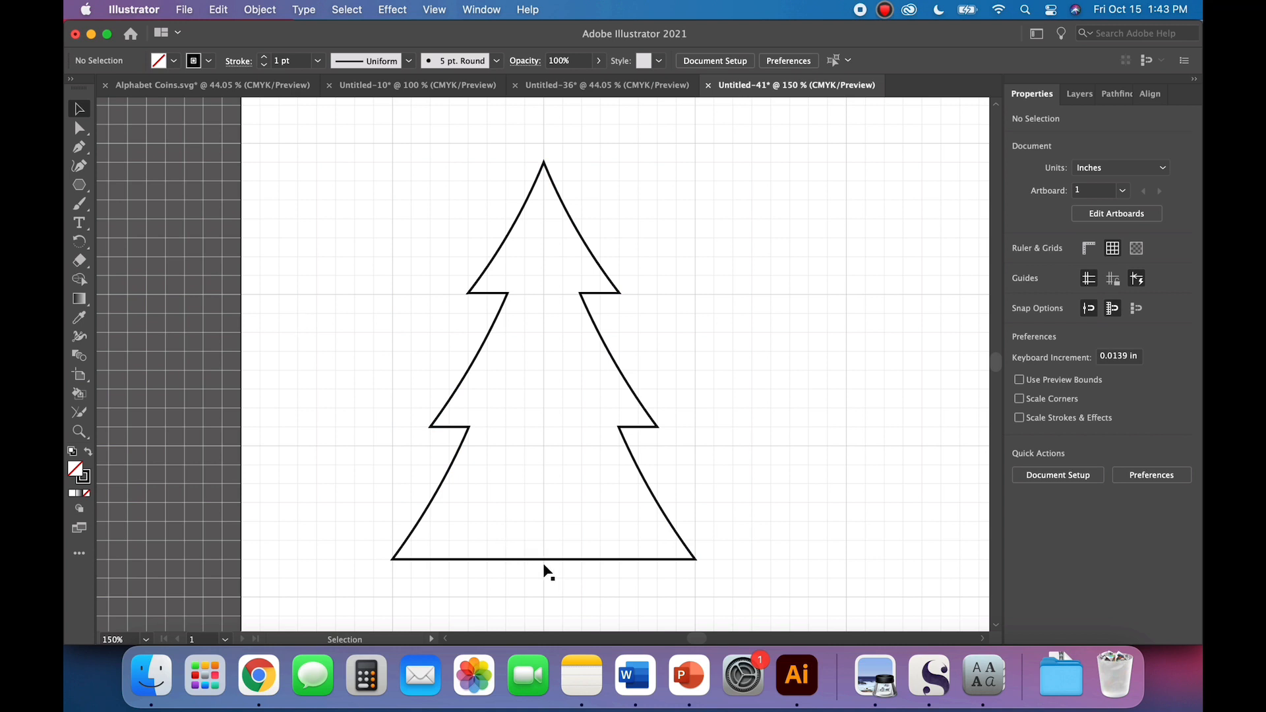
Step: Try to add a curvature point at the middle of the tree's base edge
left_click(79, 166)
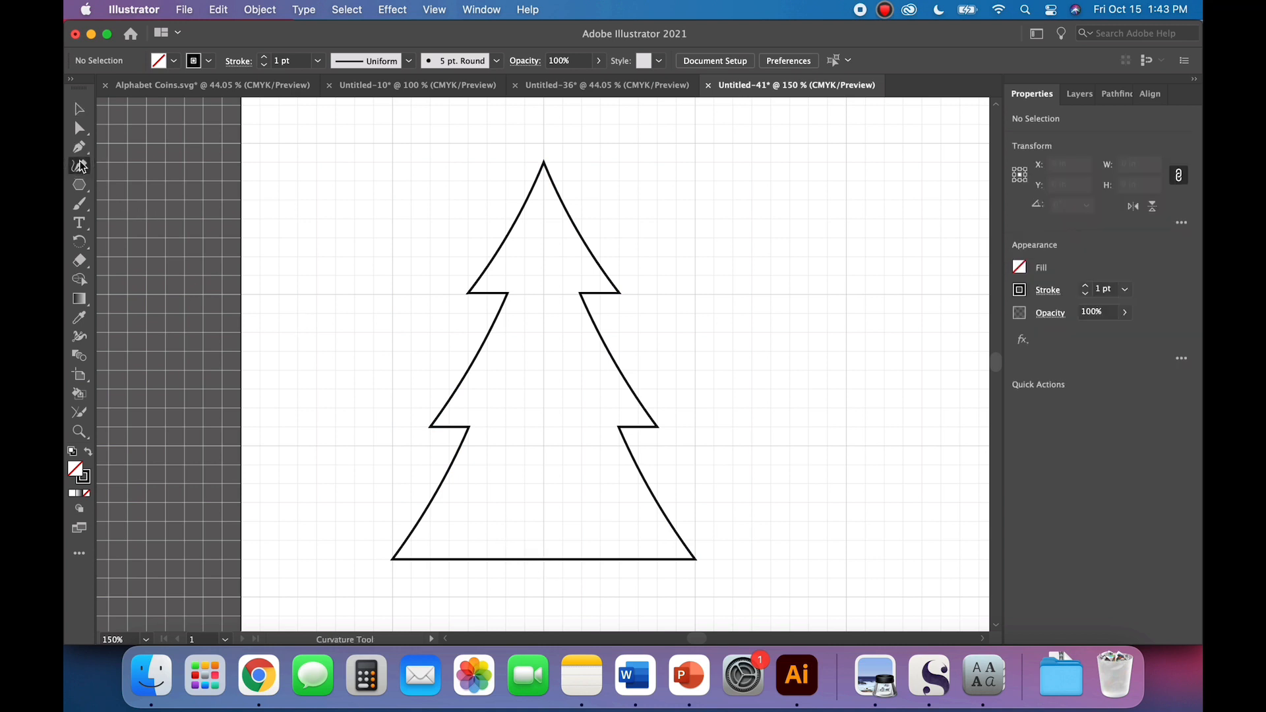
left_click(545, 560)
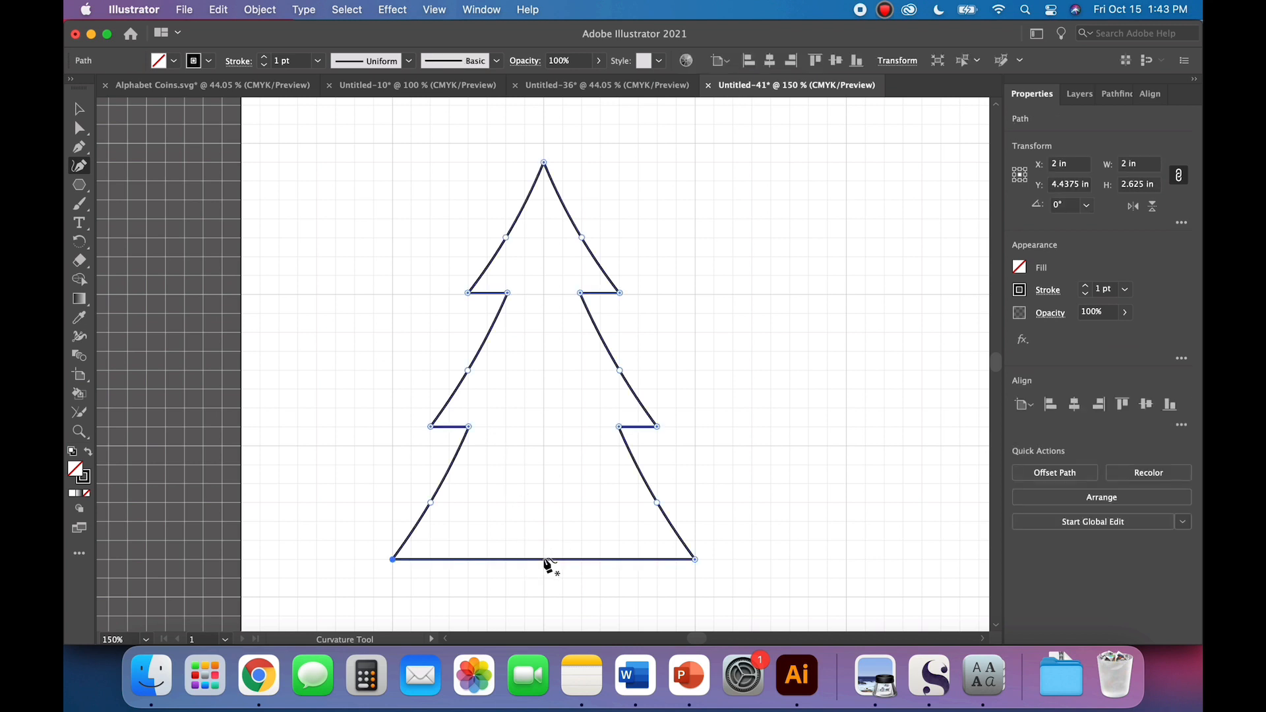
mouse_move(545, 560)
left_mouse_down()
mouse_move(546, 577)
mouse_move(546, 562)
left_mouse_up()
left_click(80, 109)
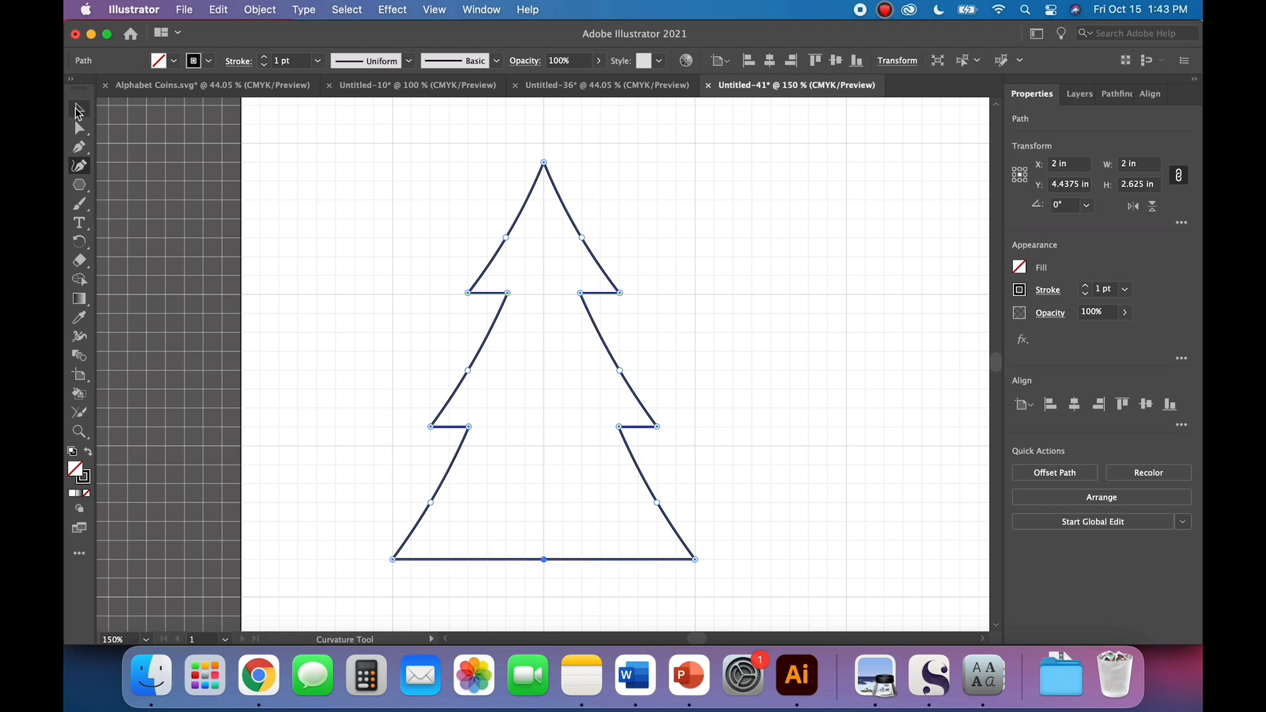
Step: Draw a 0.5 in square trunk centred directly below the tree's base edge
left_click(79, 191)
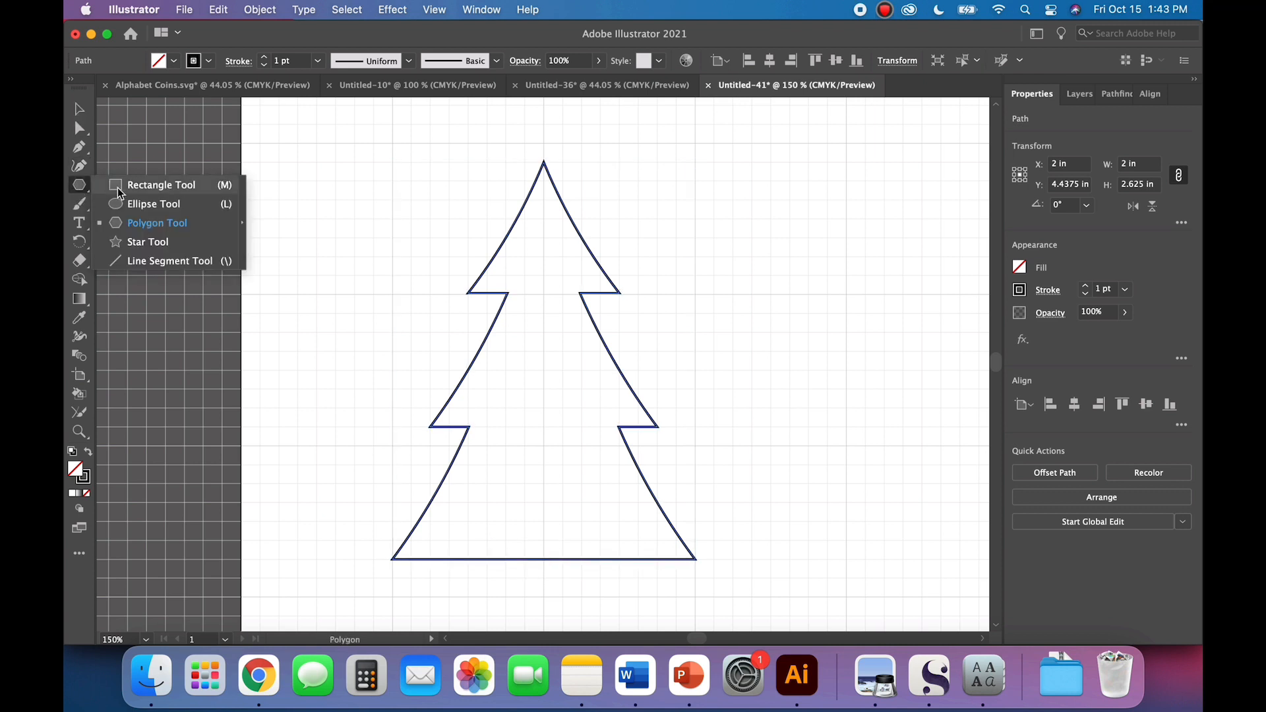
left_click(146, 186)
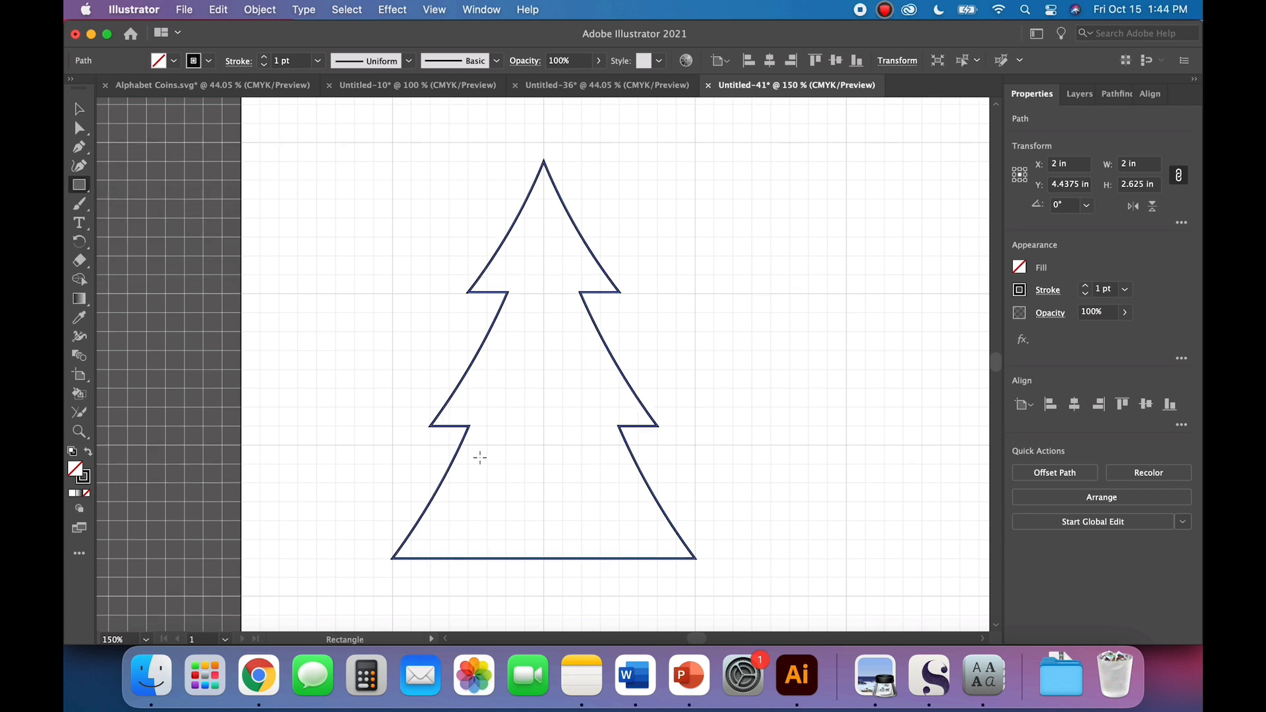
scroll(481, 455, "down", 3)
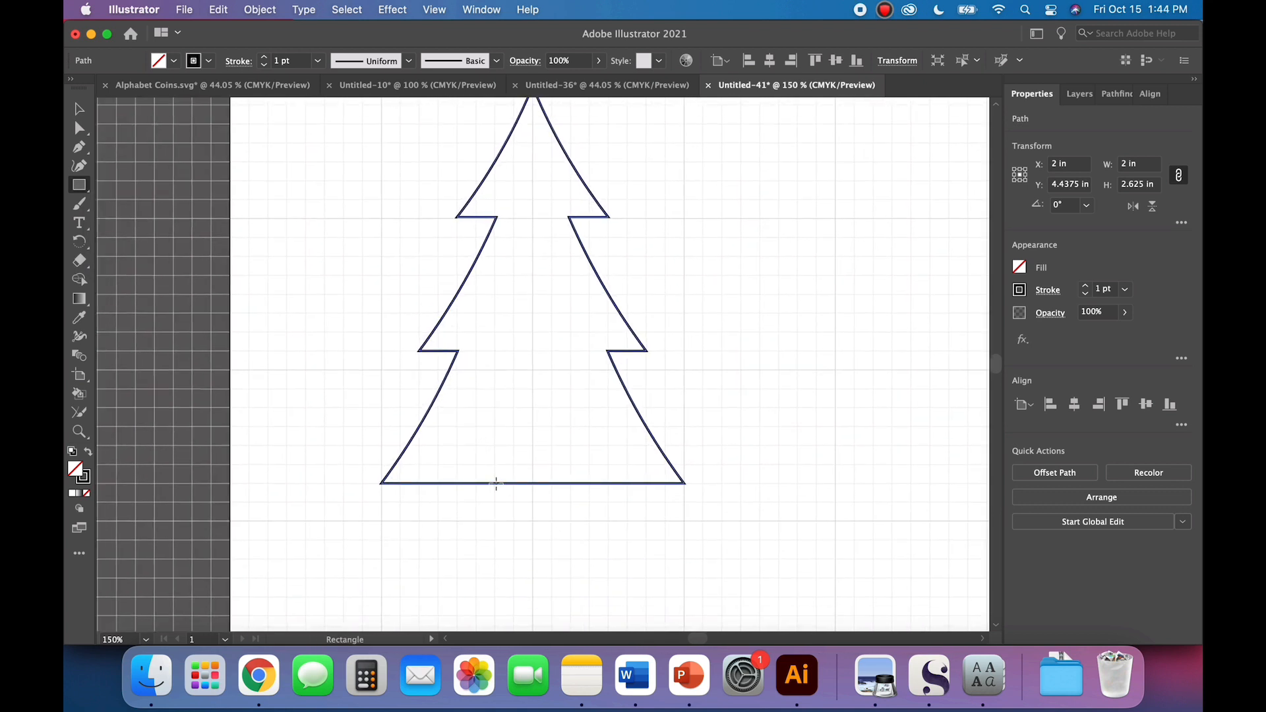
left_click_drag(494, 483, 566, 553)
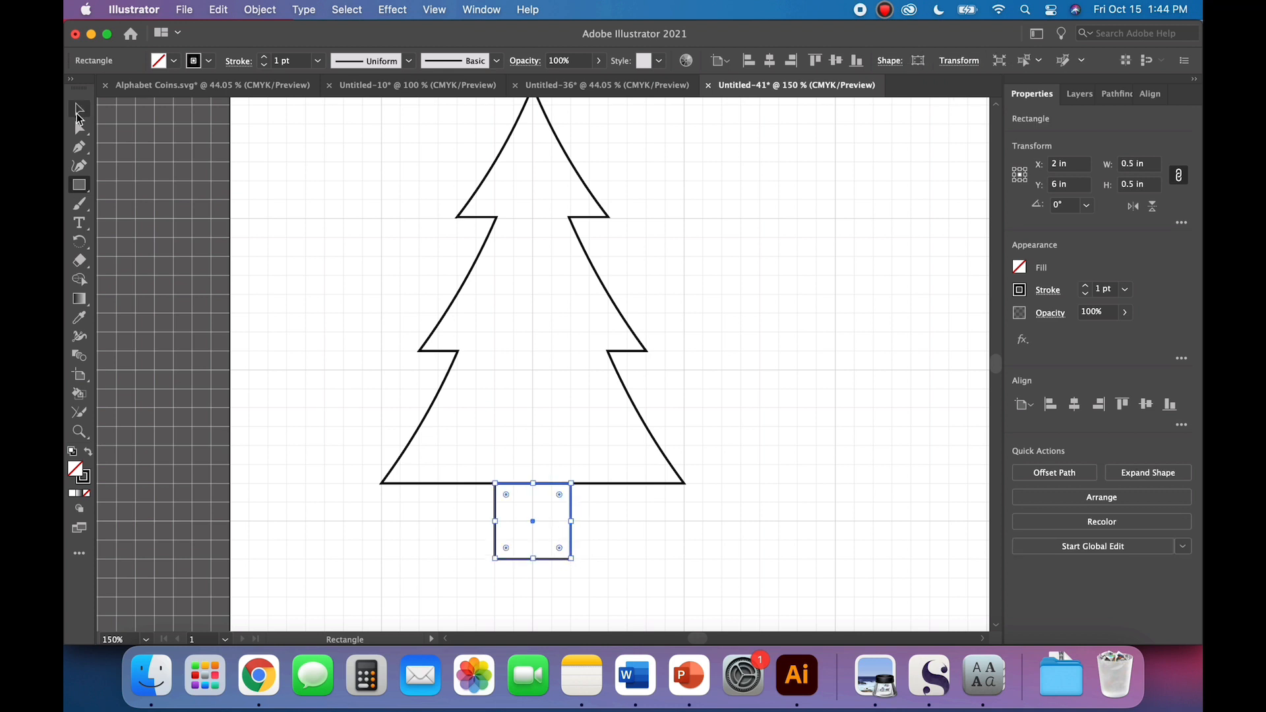
left_click(80, 112)
left_click(335, 411)
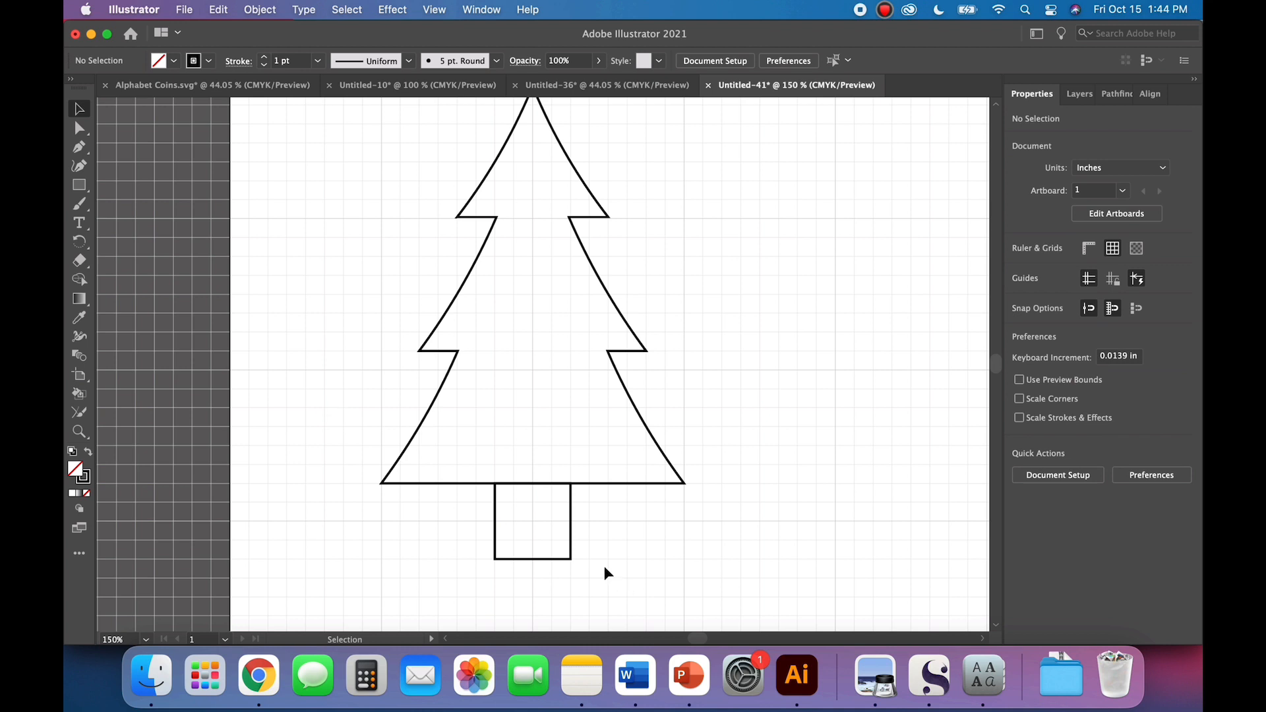
Step: Turn off snapping to the grid and nudge the trunk up two increments so it overlaps the tree's base
left_click(434, 9)
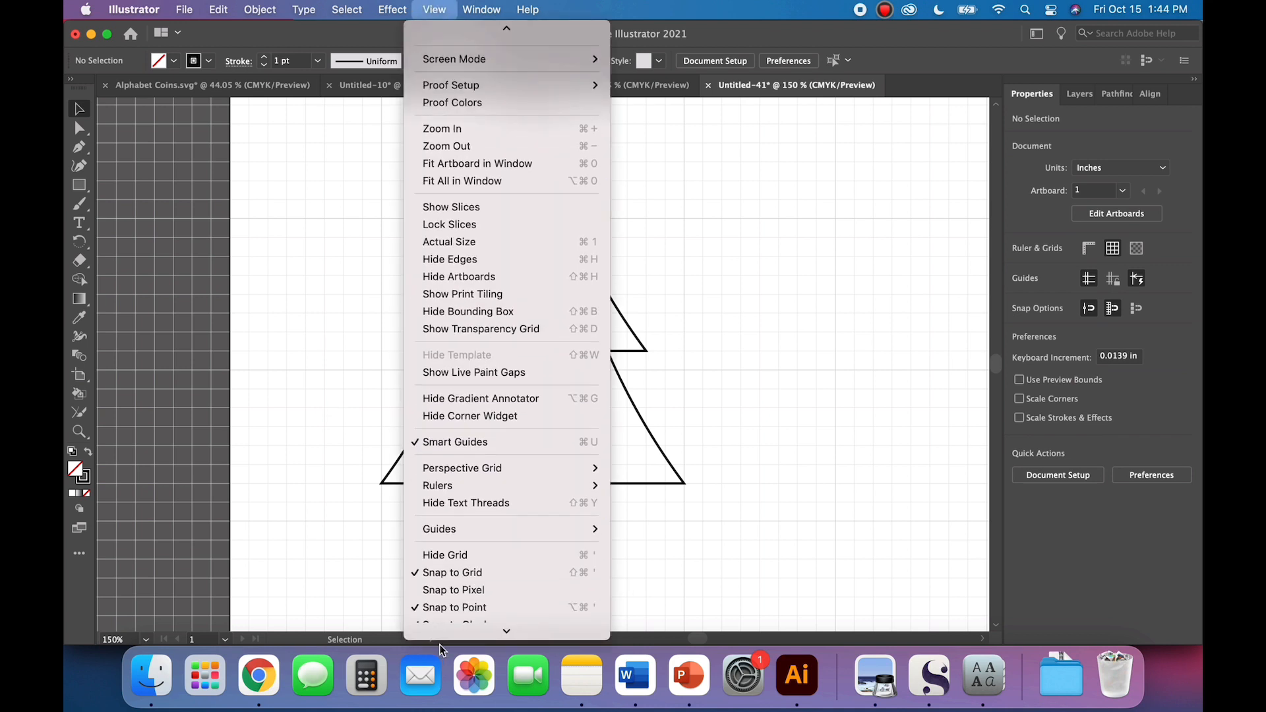
left_click(467, 556)
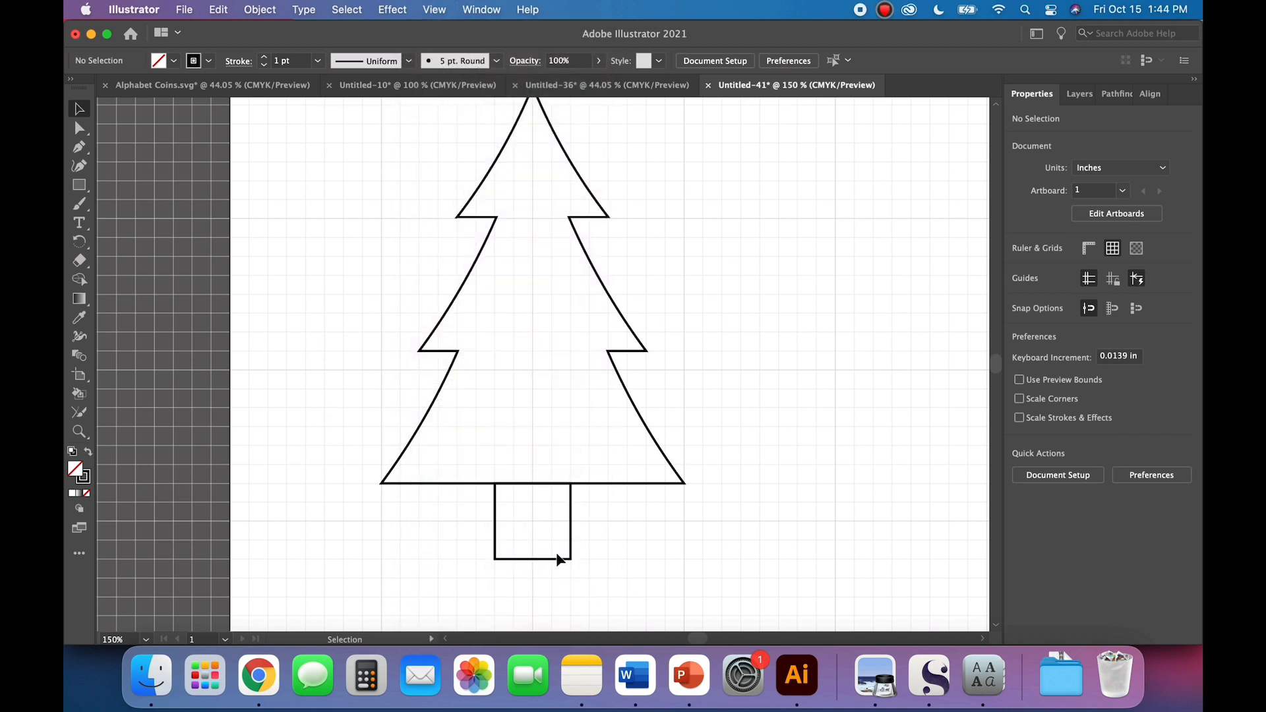
left_click(558, 560)
key("Up")
key("Up")
left_click(608, 603)
Step: Unite the tree and the trunk into a single outline
key("super+a")
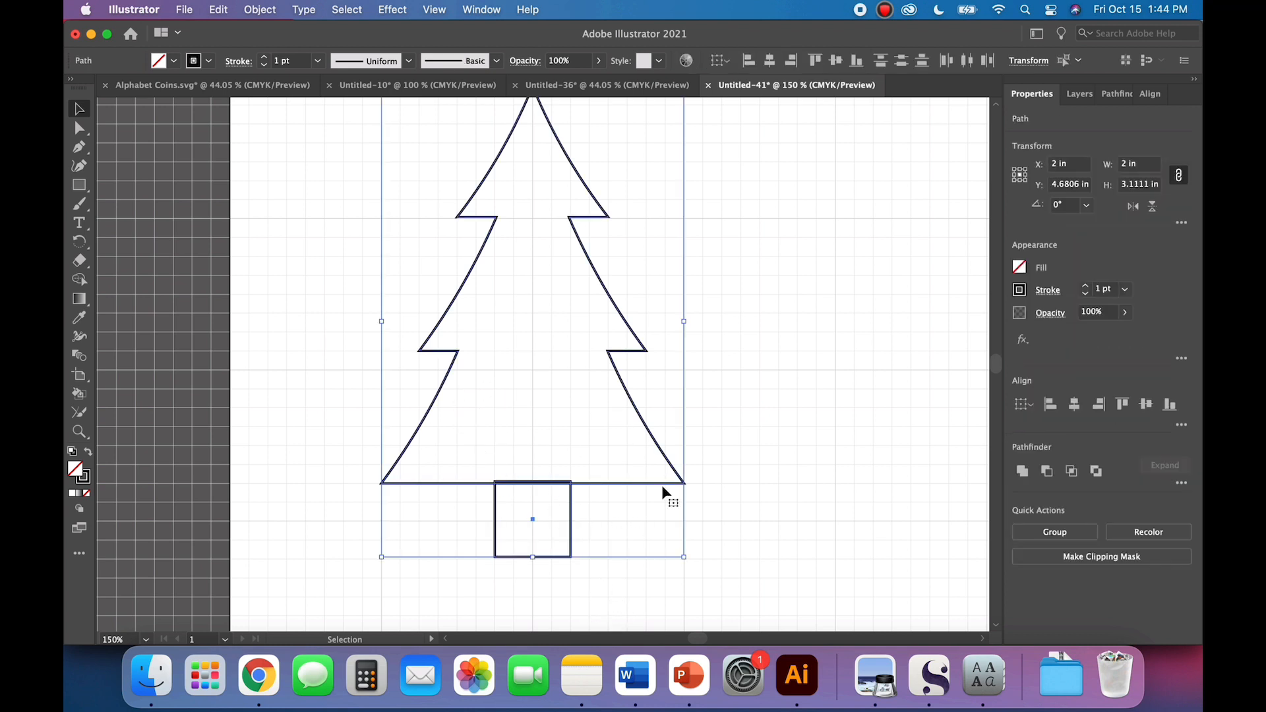
left_click(1022, 471)
left_click(855, 506)
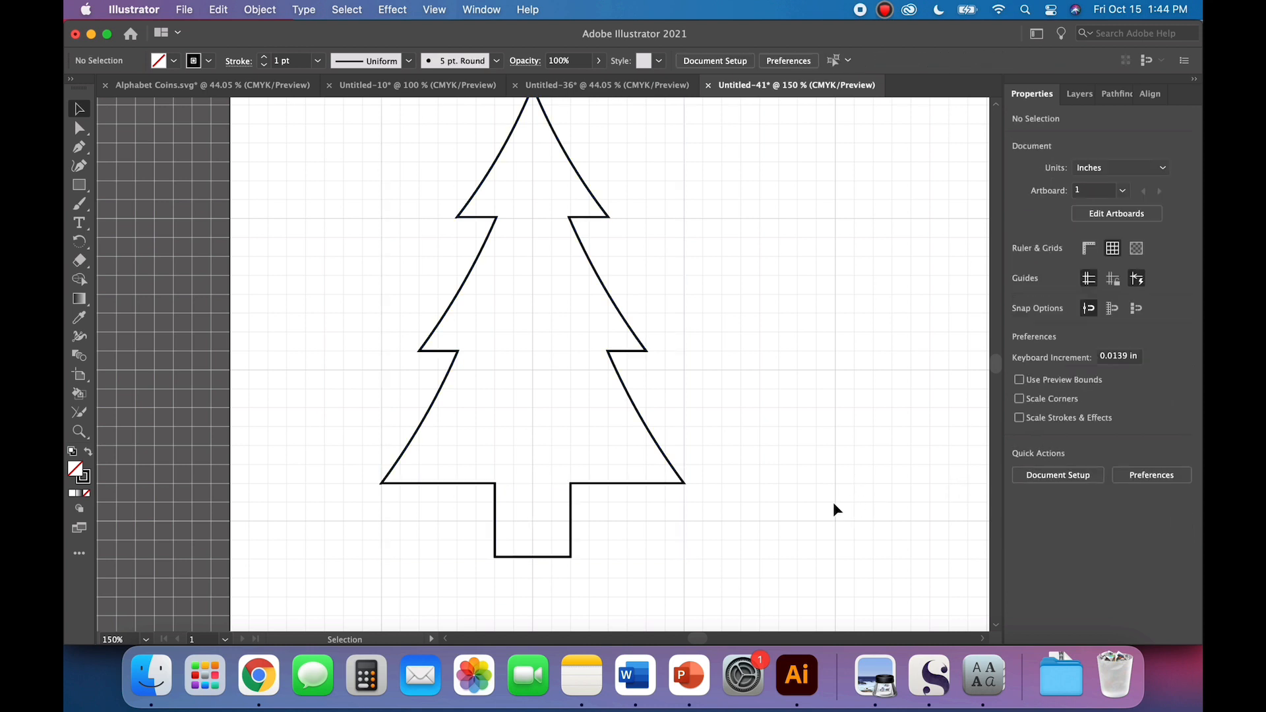
Step: Create a four-point star above the tree with Radius 1 of 0.2 in and Radius 2 of 0.7 in
scroll(833, 504, "up", 2)
key("super+minus")
key("super+minus")
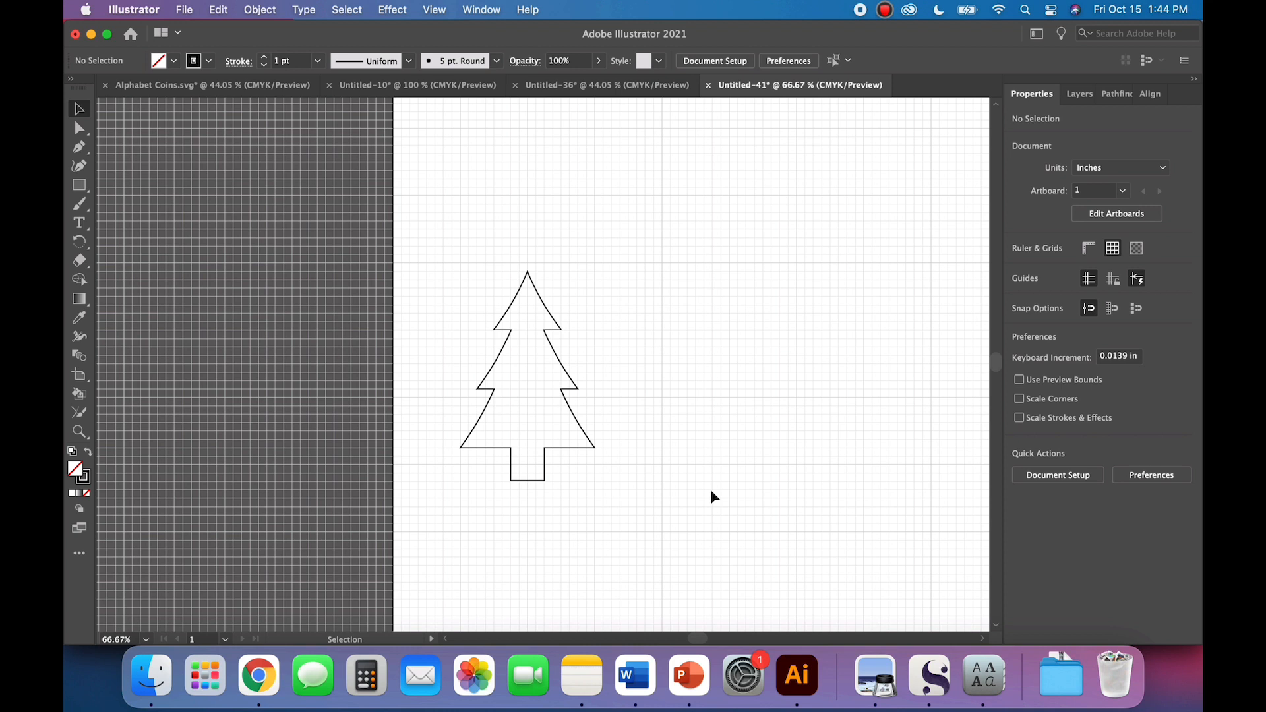
scroll(711, 489, "right", 5)
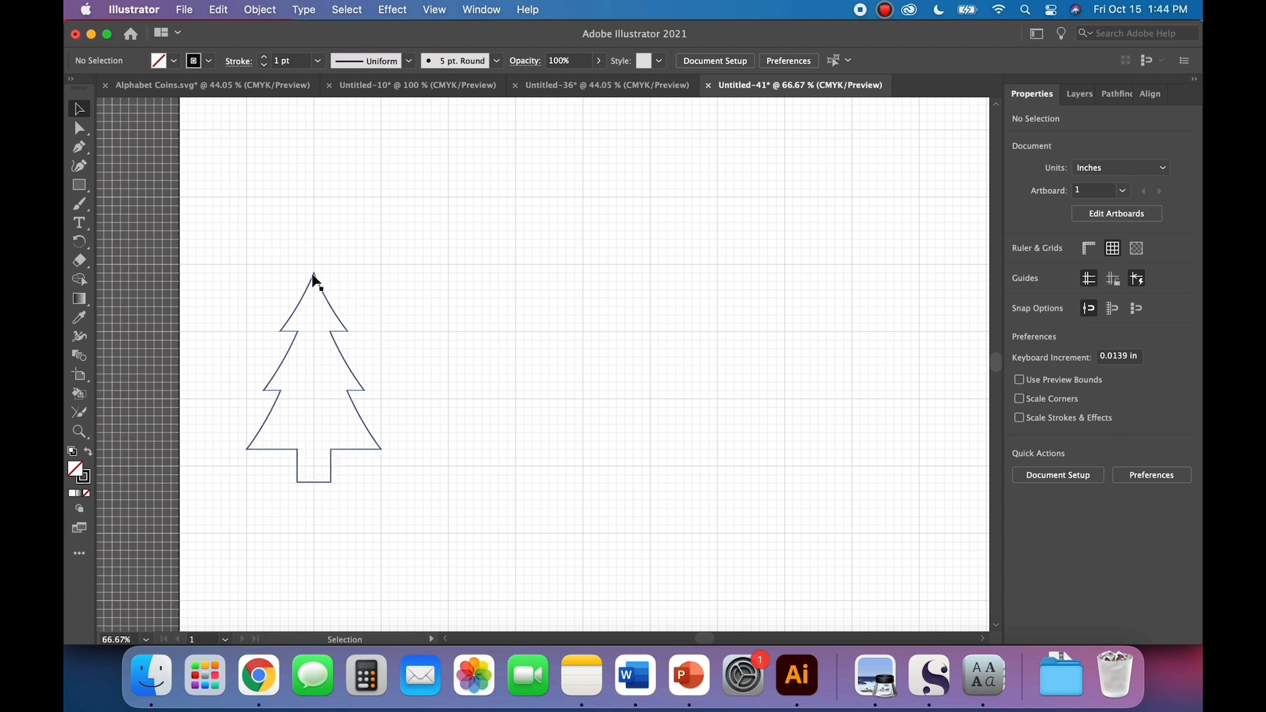
left_click(80, 186)
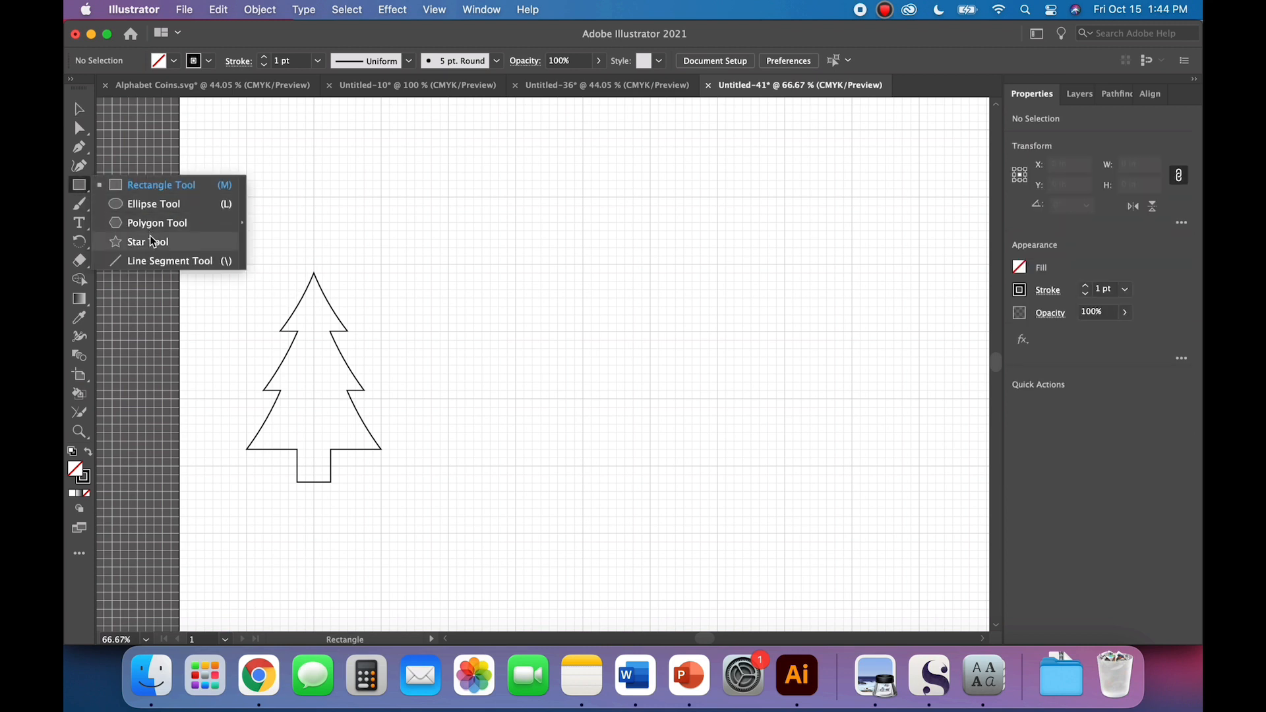
left_click(151, 241)
left_click(329, 239)
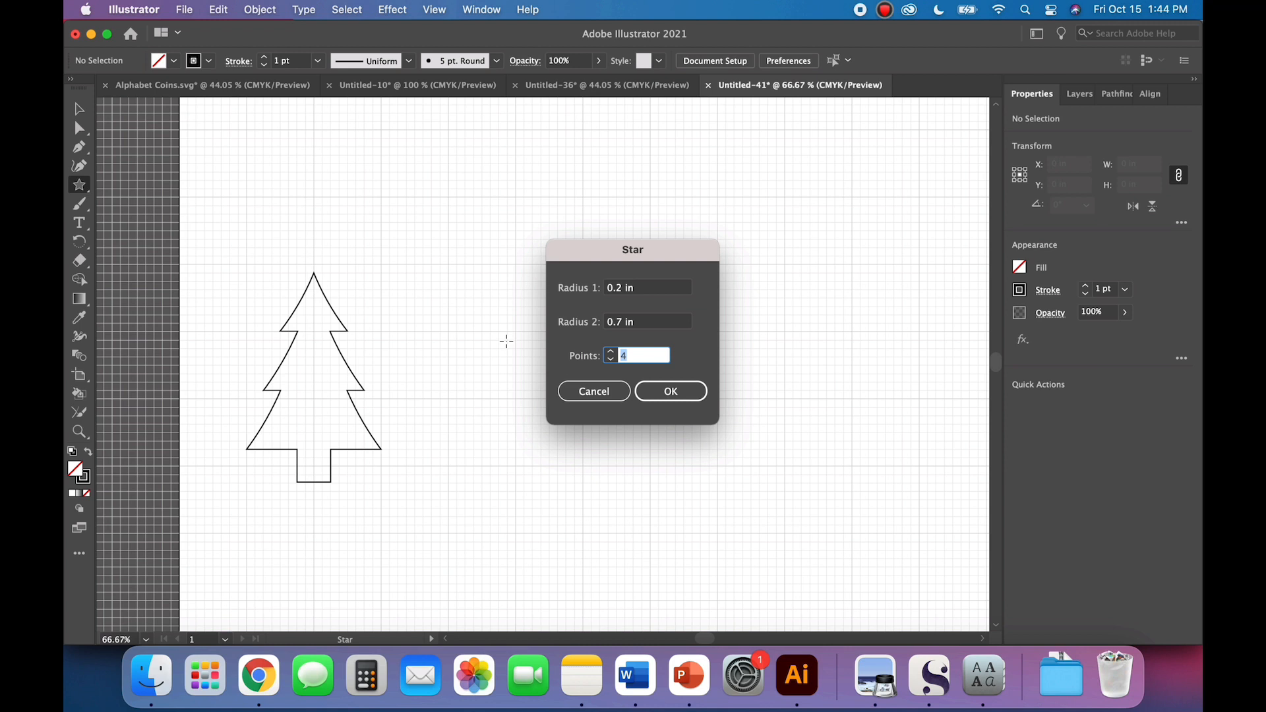
key("Return")
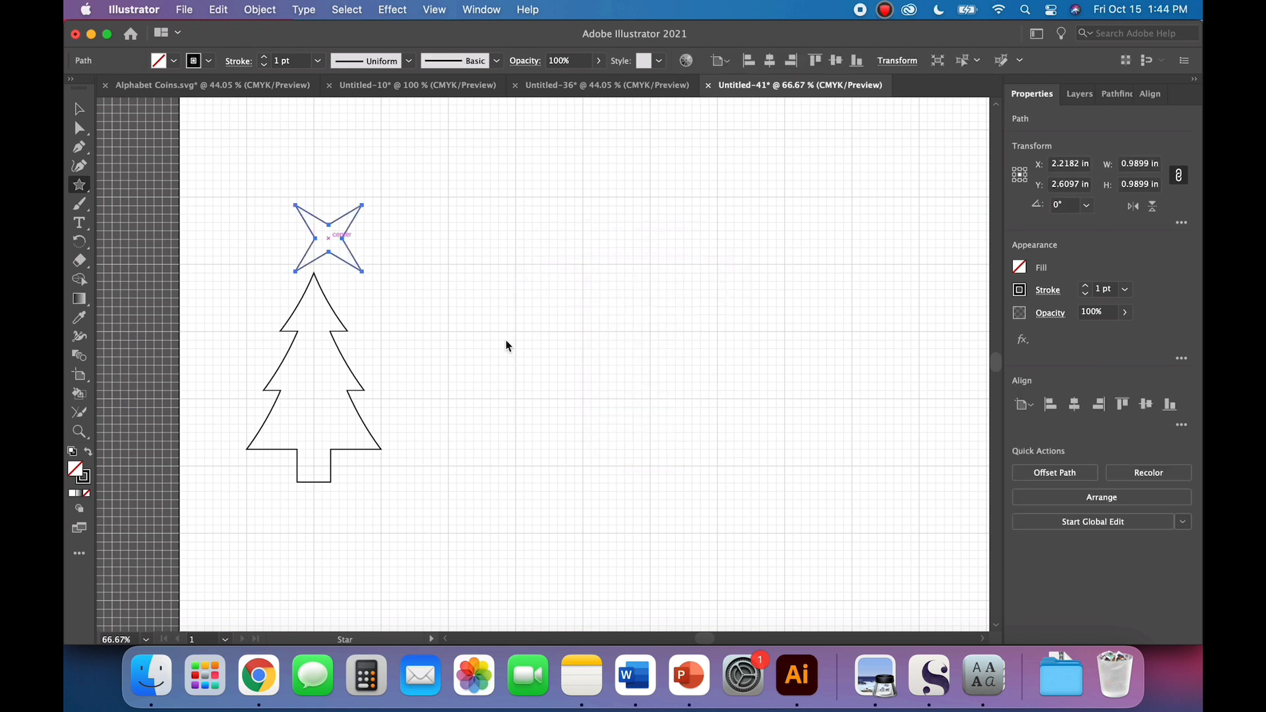
Step: Move the star into the empty area beside the tree, centred at about X 4.49 in, Y 3.5 in
left_click(79, 108)
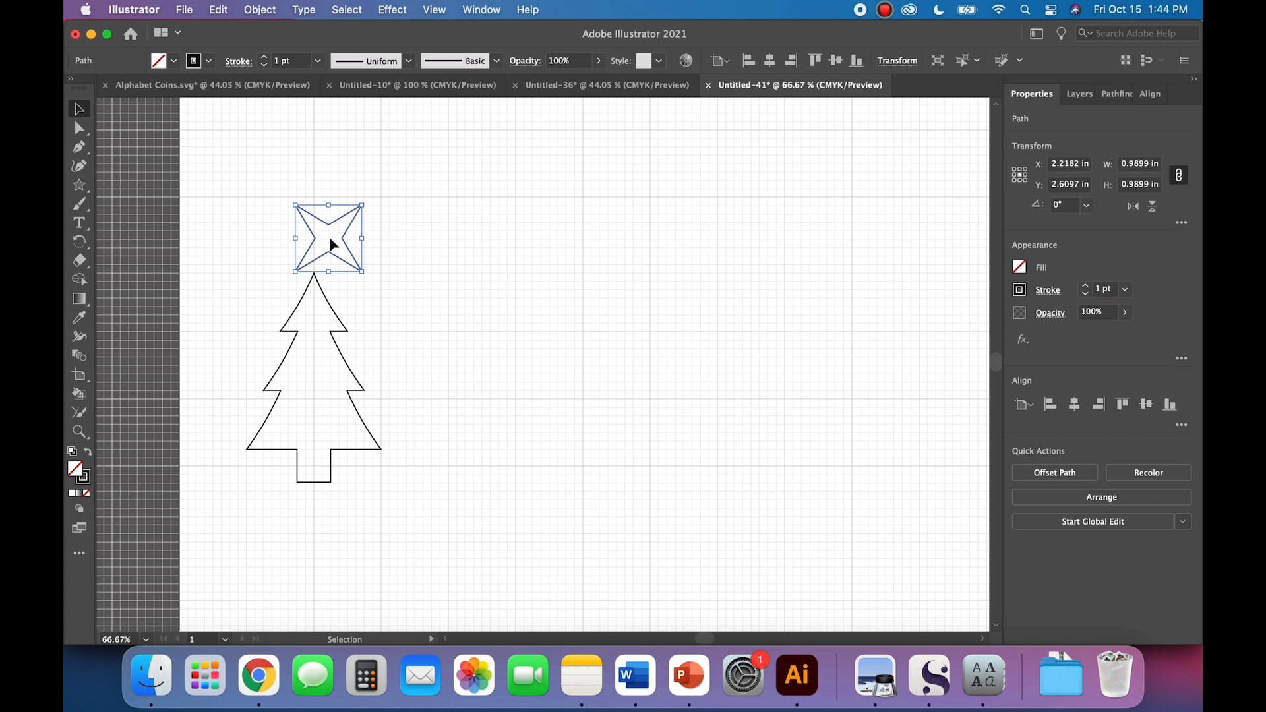
left_click(333, 260)
left_click_drag(333, 259, 486, 319)
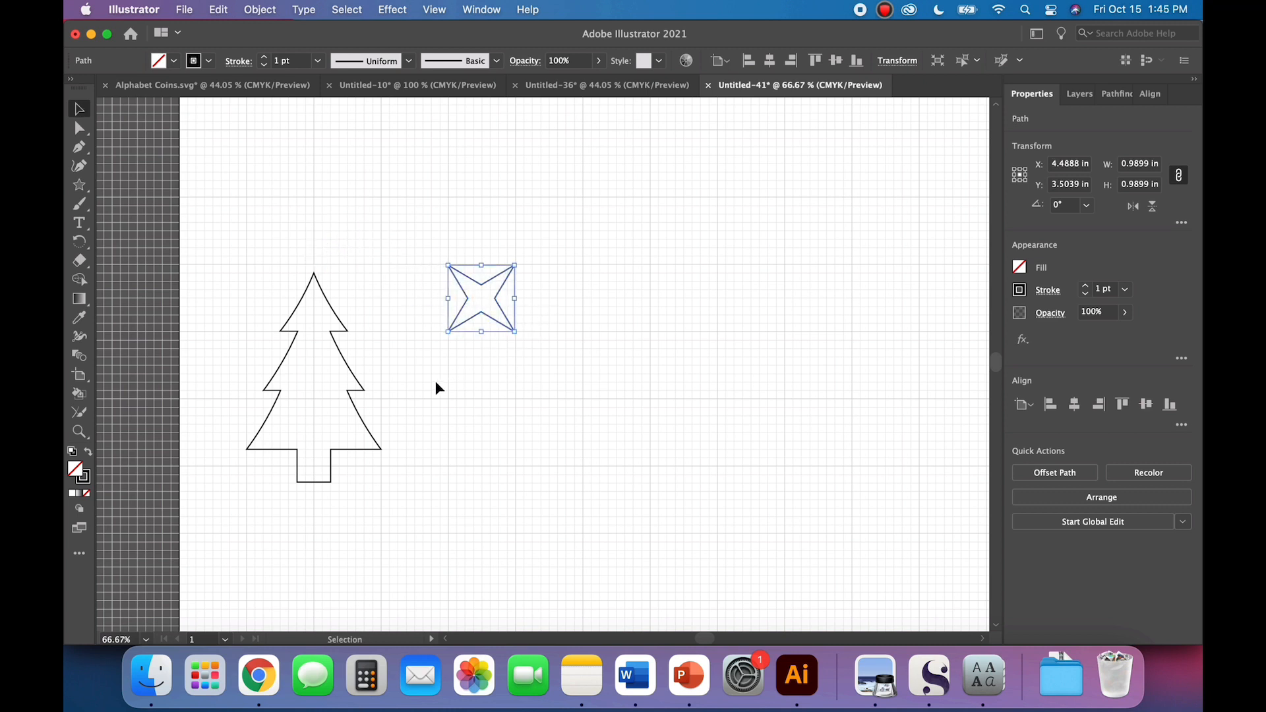
Step: Duplicate the four-point star in place and rotate the copy by 45°
left_click(219, 10)
left_click(251, 162)
left_click(1059, 208)
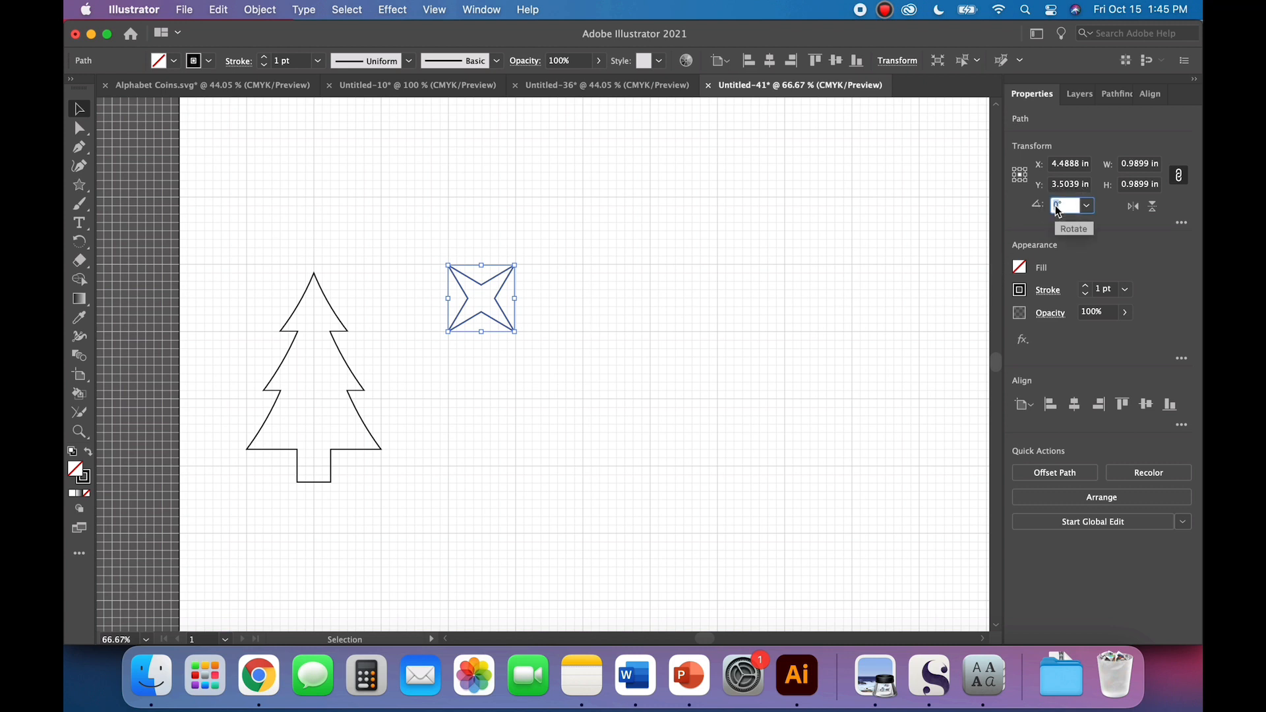
type("45")
key("Return")
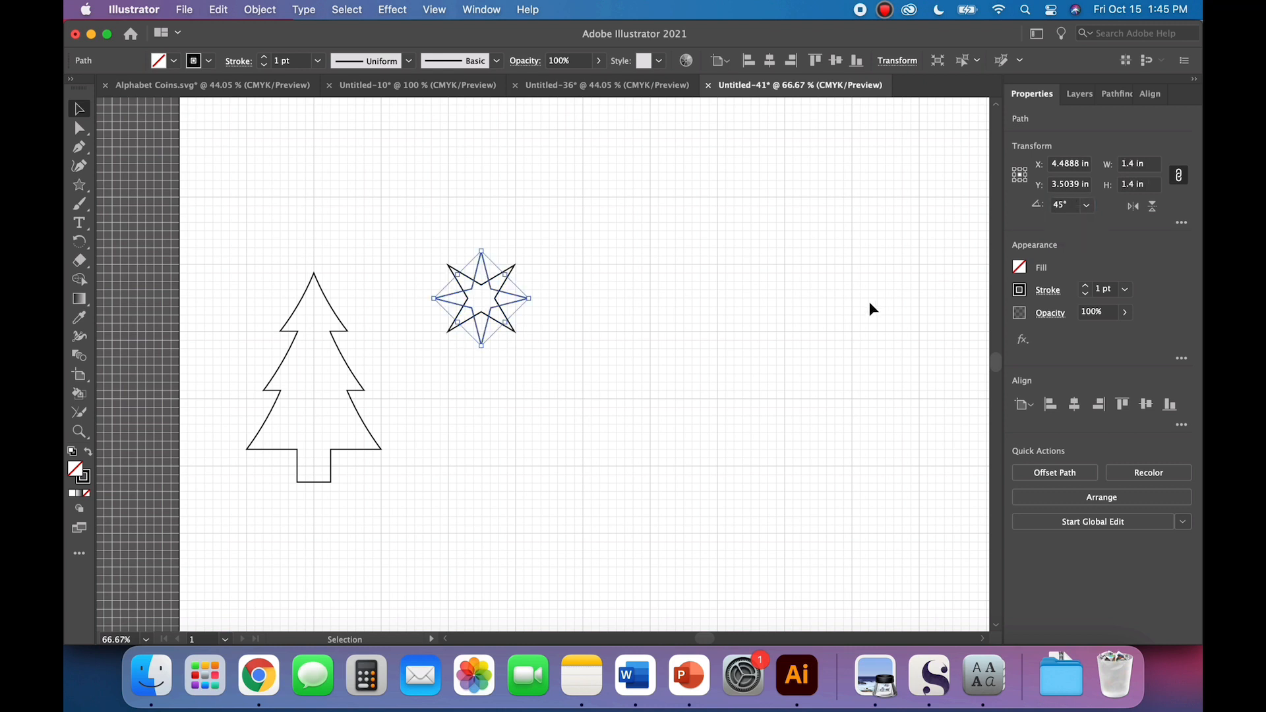
left_click(250, 16)
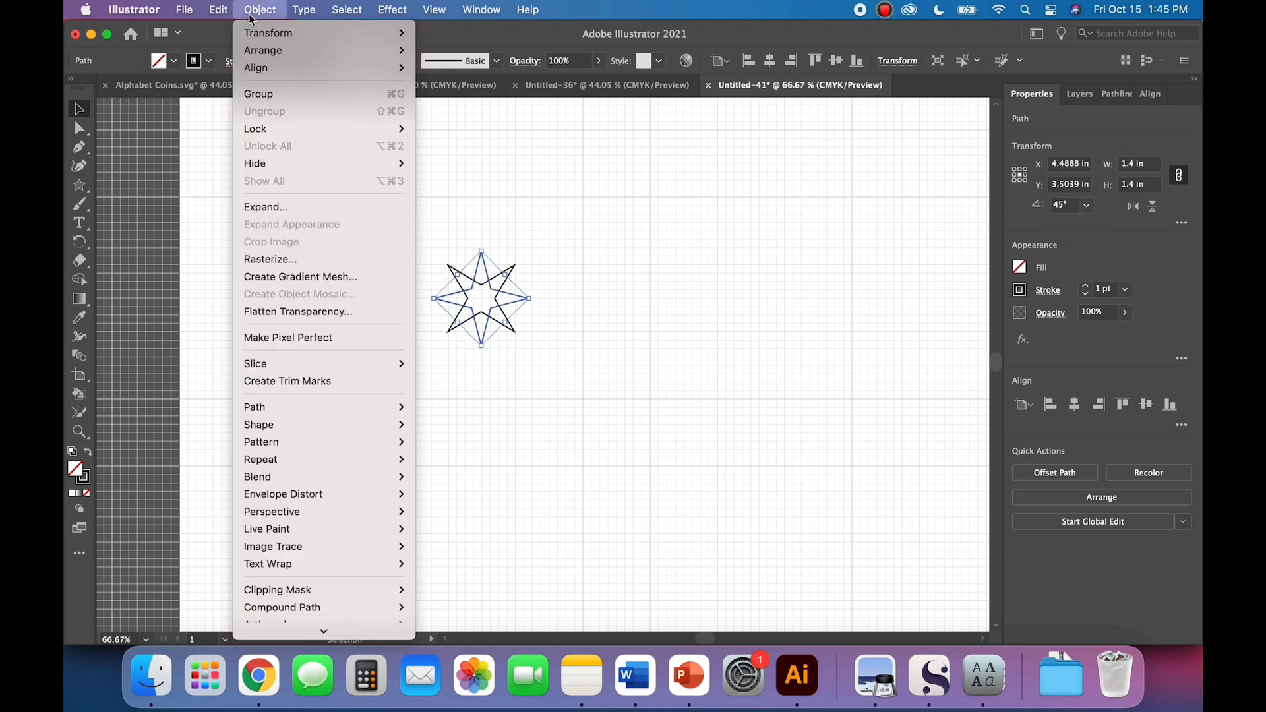
left_click(257, 14)
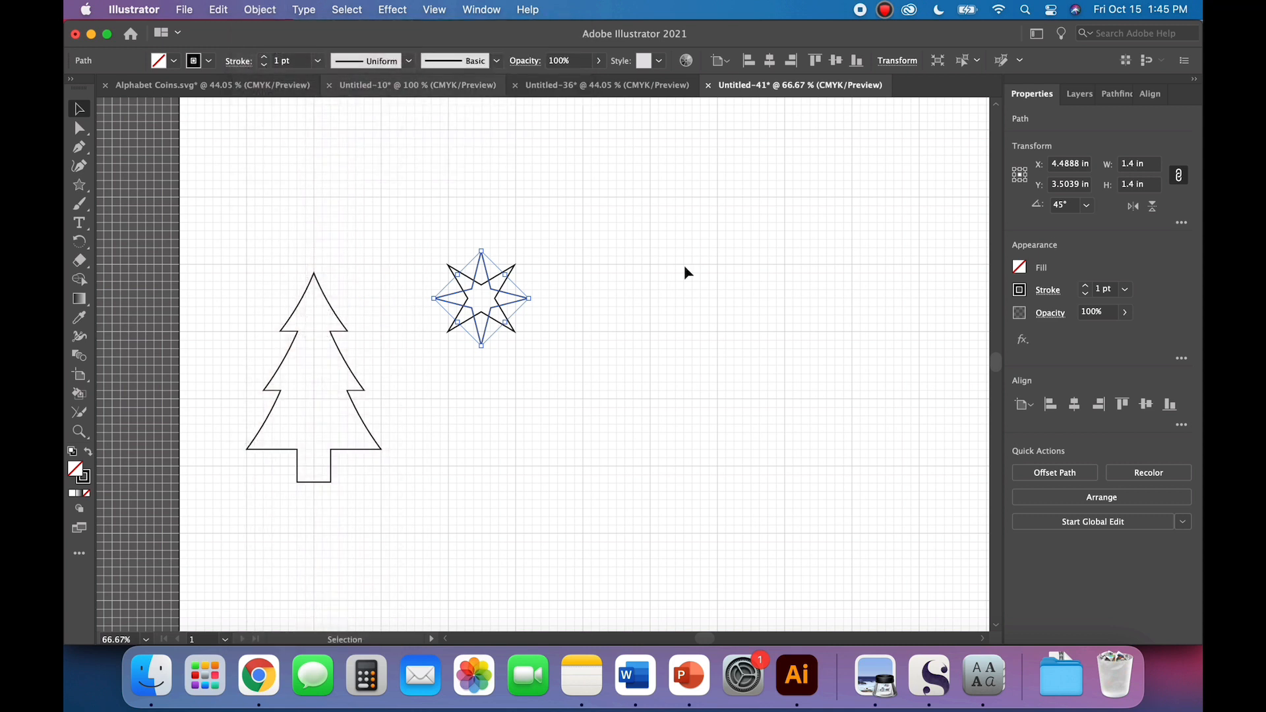
left_click(653, 291)
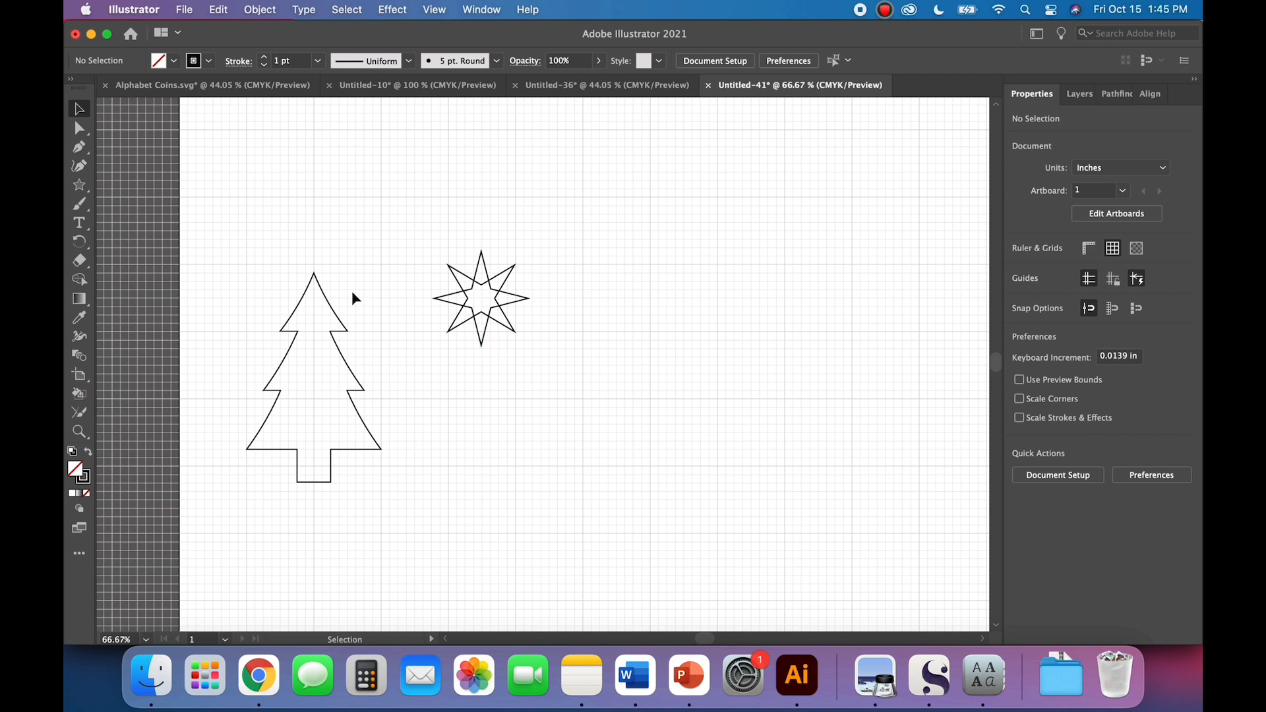
Step: Extend the upright star's lowest point straight down to about Y 4.57 in
left_click(79, 128)
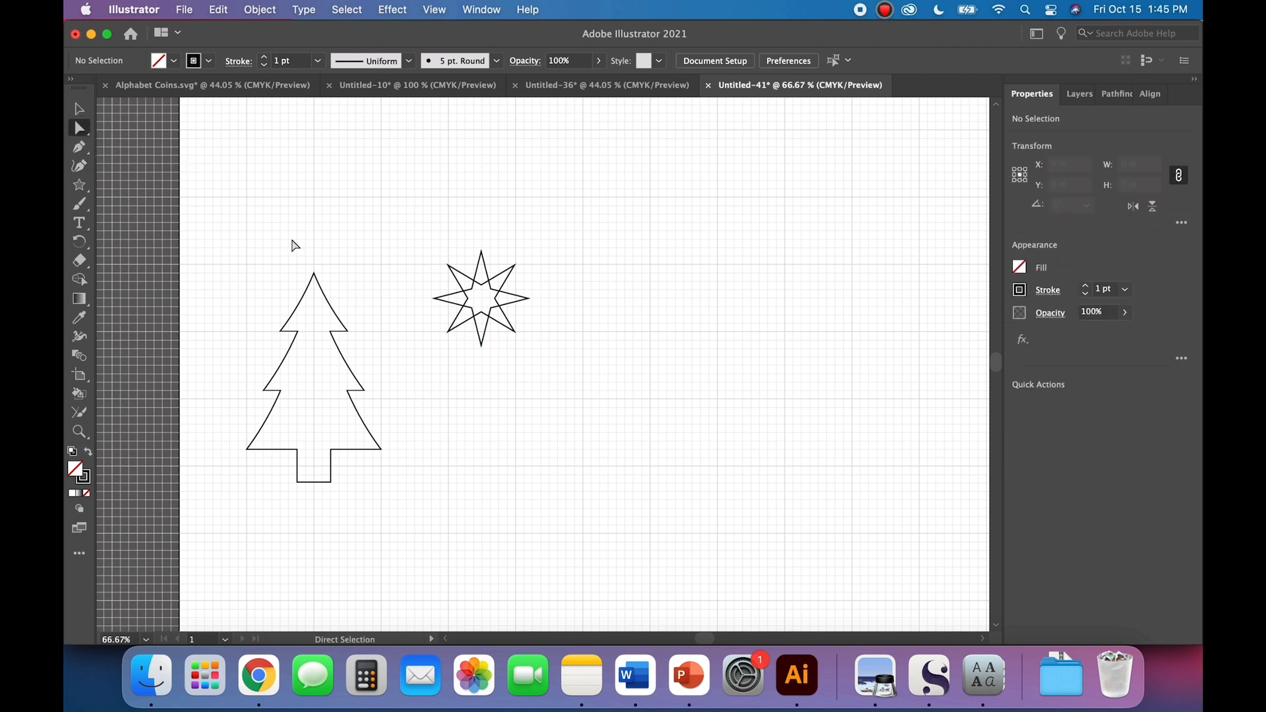
left_click(484, 345)
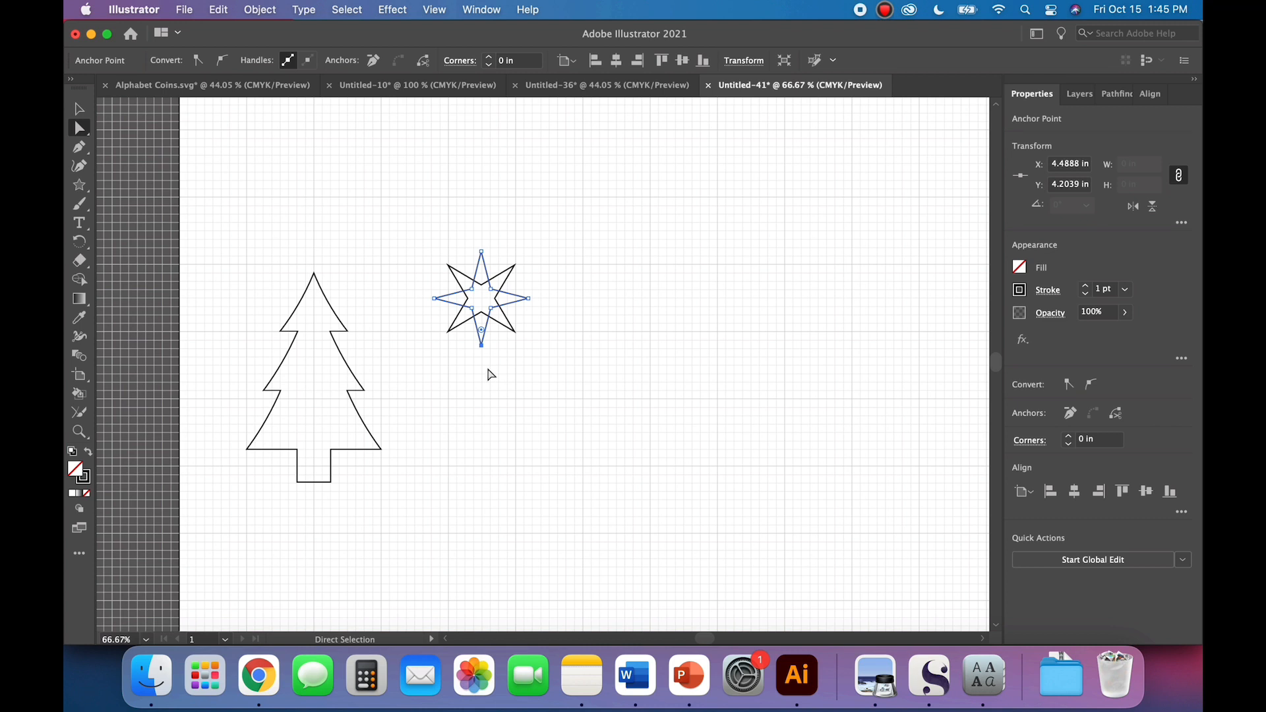
left_click_drag(481, 345, 480, 369)
left_click(79, 110)
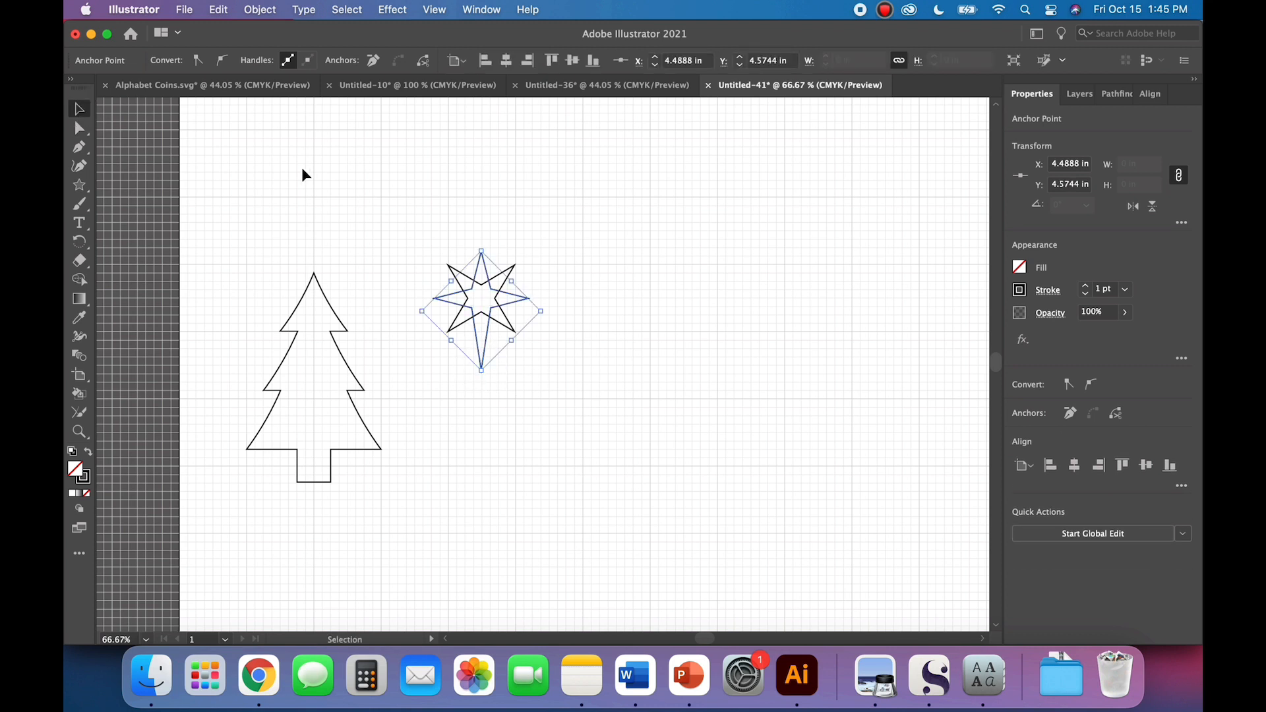
left_click(302, 168)
Step: Scale the diagonal star proportionally to 0.75 in wide and unite both stars into one outline
left_click(457, 270)
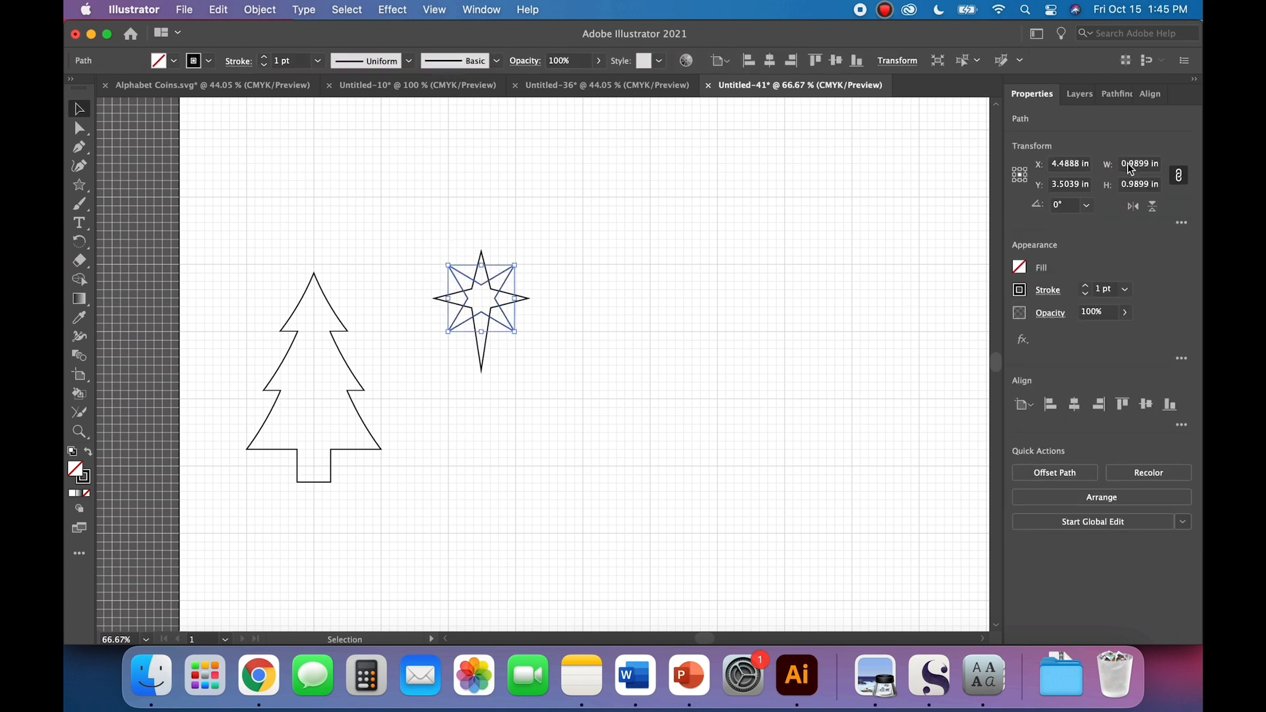
type("0.75")
key("Tab")
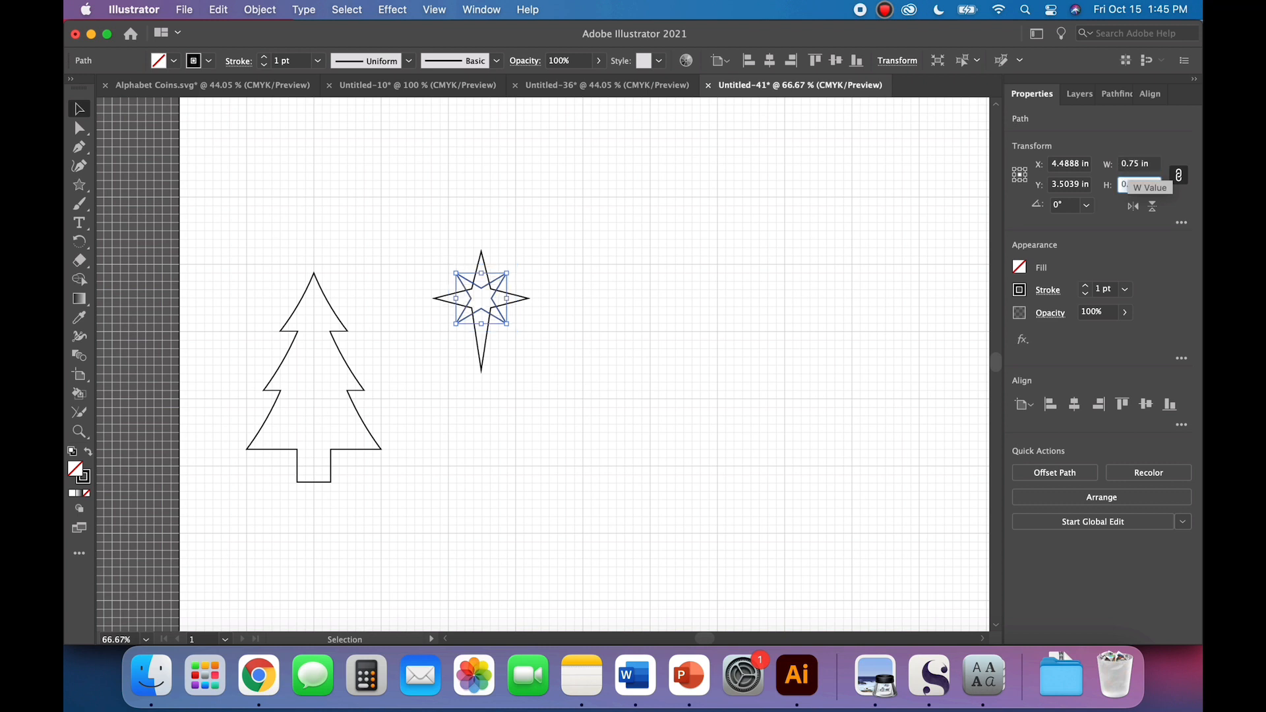
left_click(814, 367)
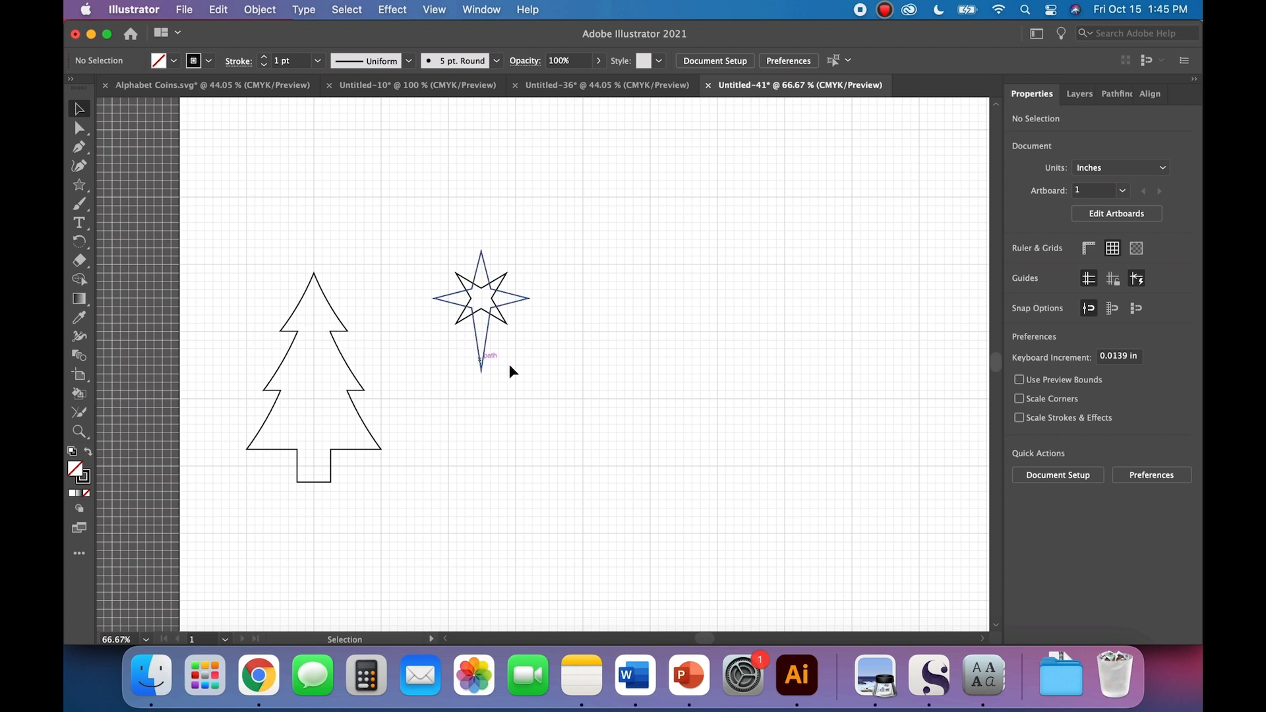
left_click_drag(547, 373, 436, 267)
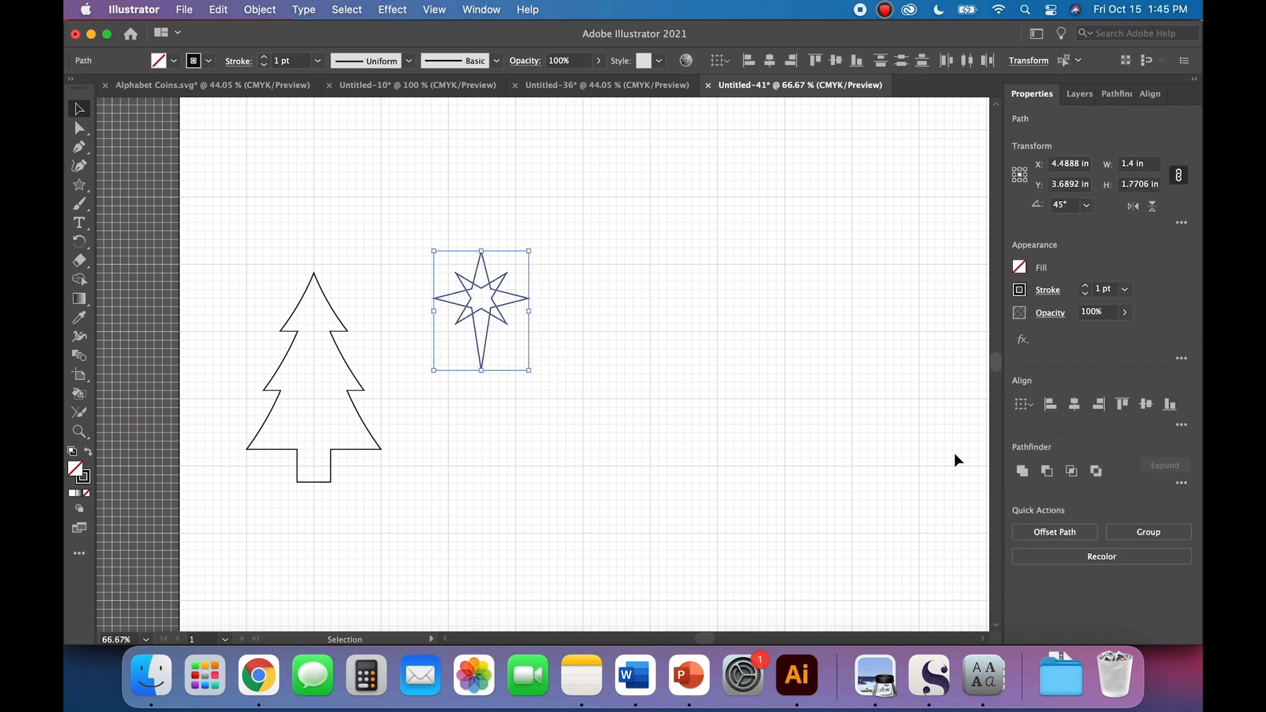
left_click(801, 436)
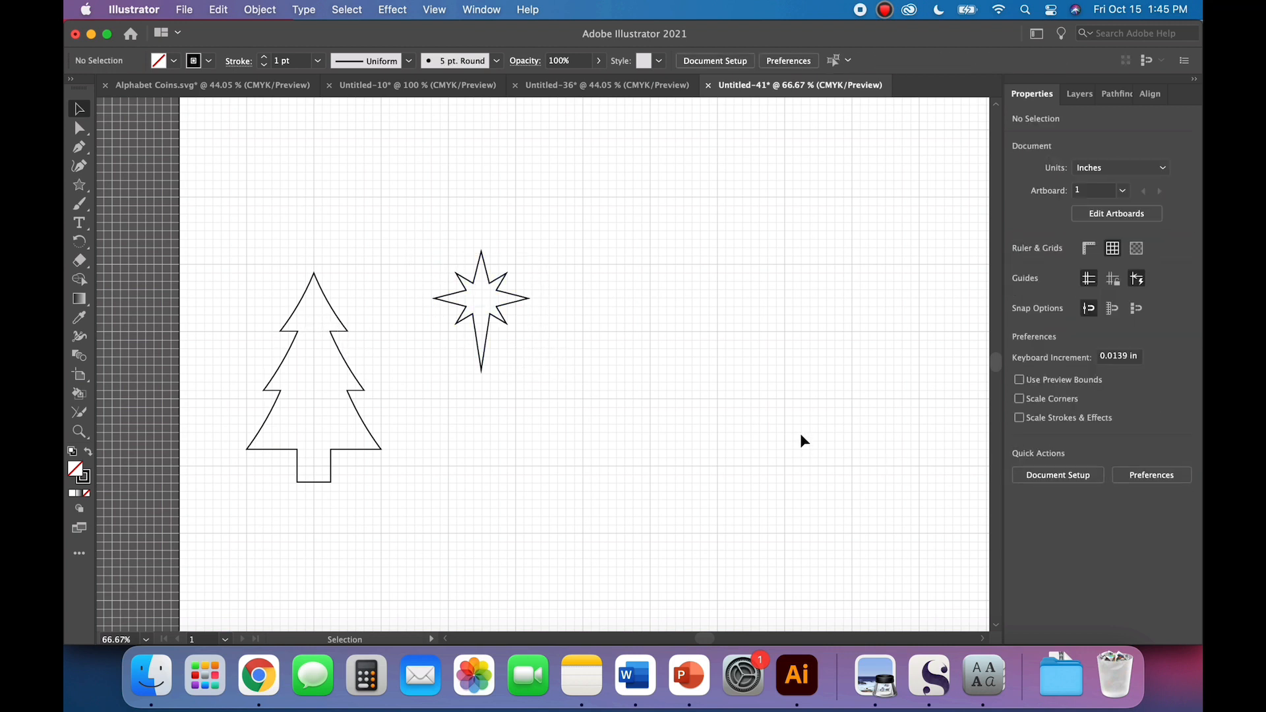
Step: Scale the united star proportionally to about 0.6 in wide and place it on the tree's tip
left_click(482, 365)
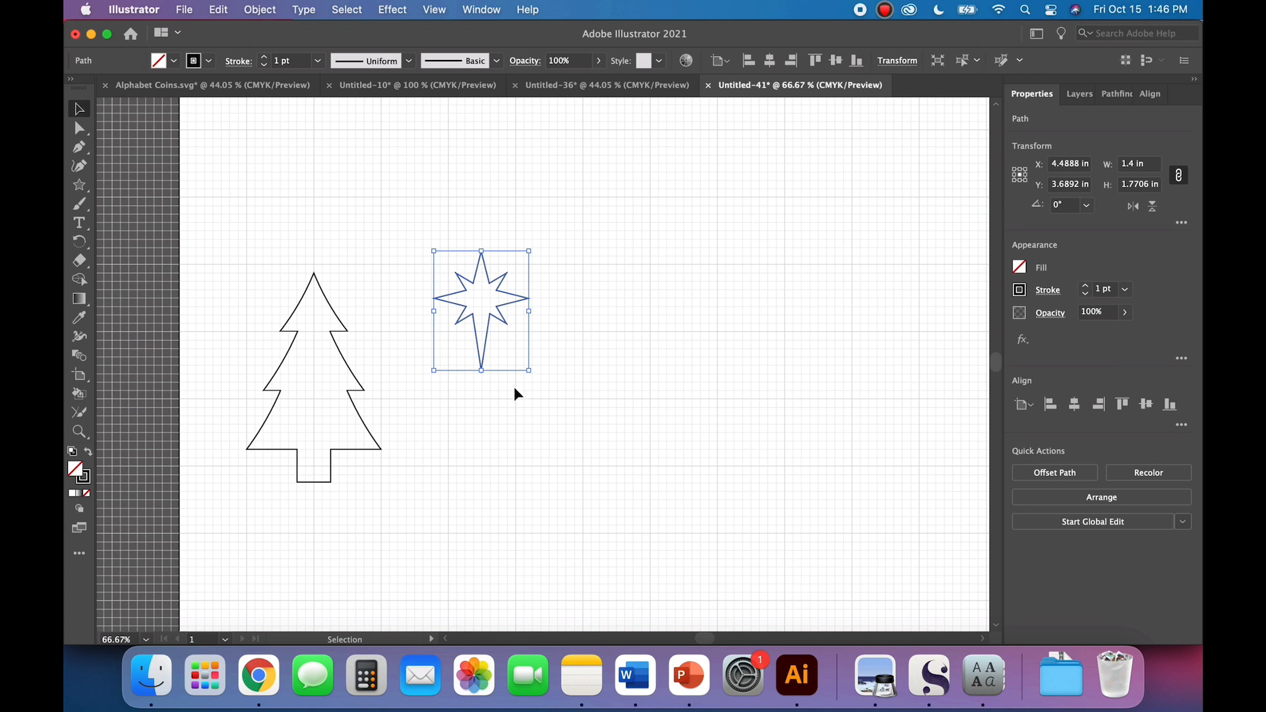
left_click_drag(482, 370, 480, 305)
left_click(497, 373)
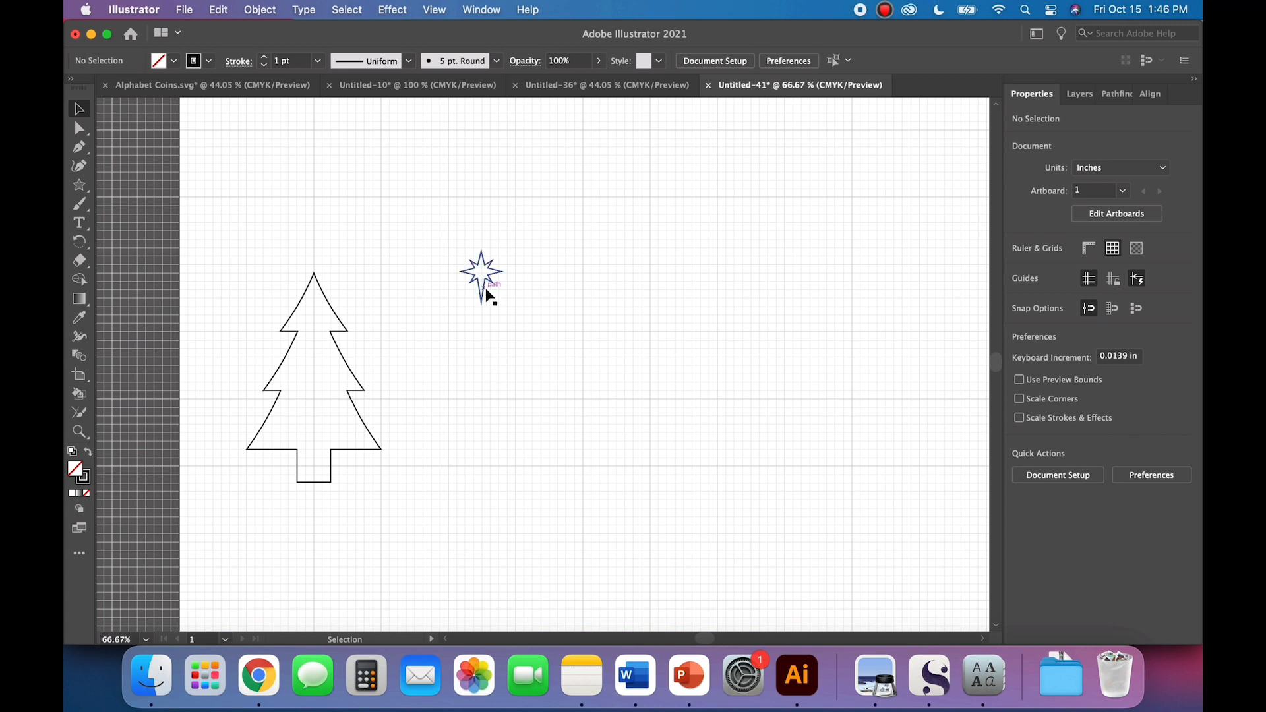
left_click_drag(487, 289, 317, 284)
left_click(381, 300)
scroll(381, 302, "left", 3)
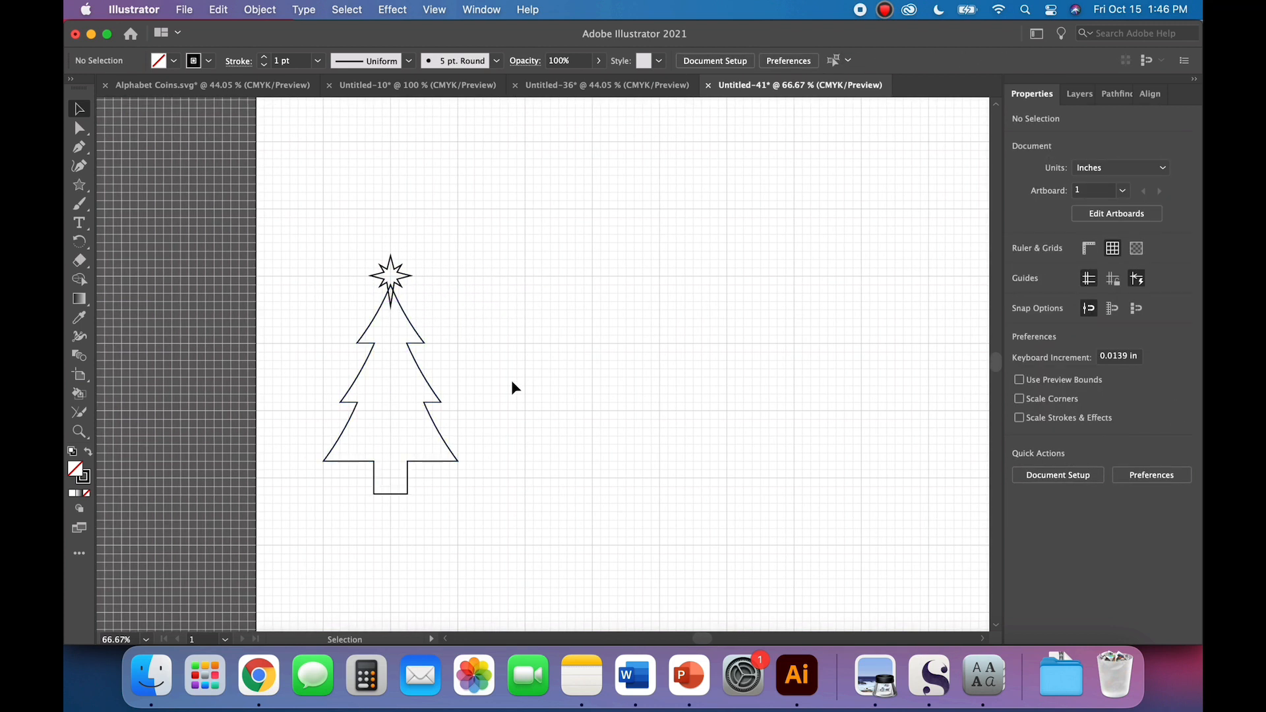
Step: Align the star and the tree on their horizontal centres
left_click_drag(513, 389, 288, 203)
left_click(607, 243)
left_click_drag(461, 320, 308, 249)
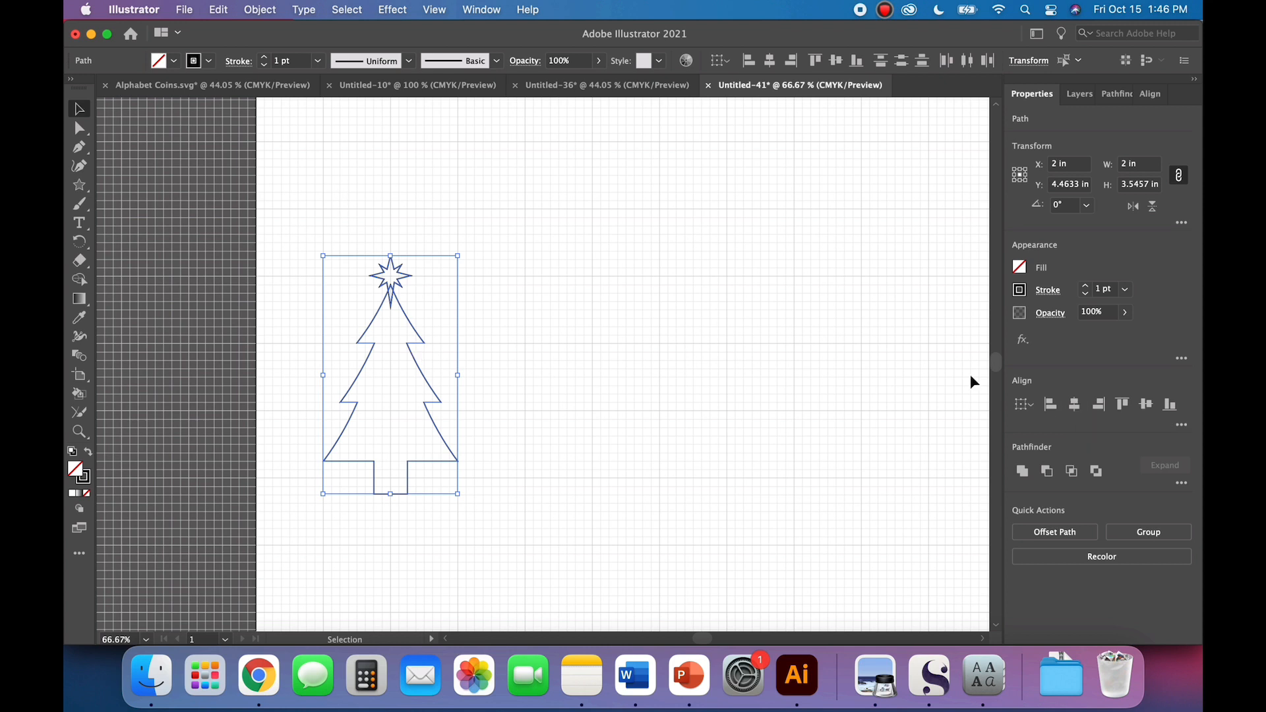
left_click(1074, 404)
Step: Shrink the star proportionally to about 0.53 in wide, keeping its top point in place
key("a")
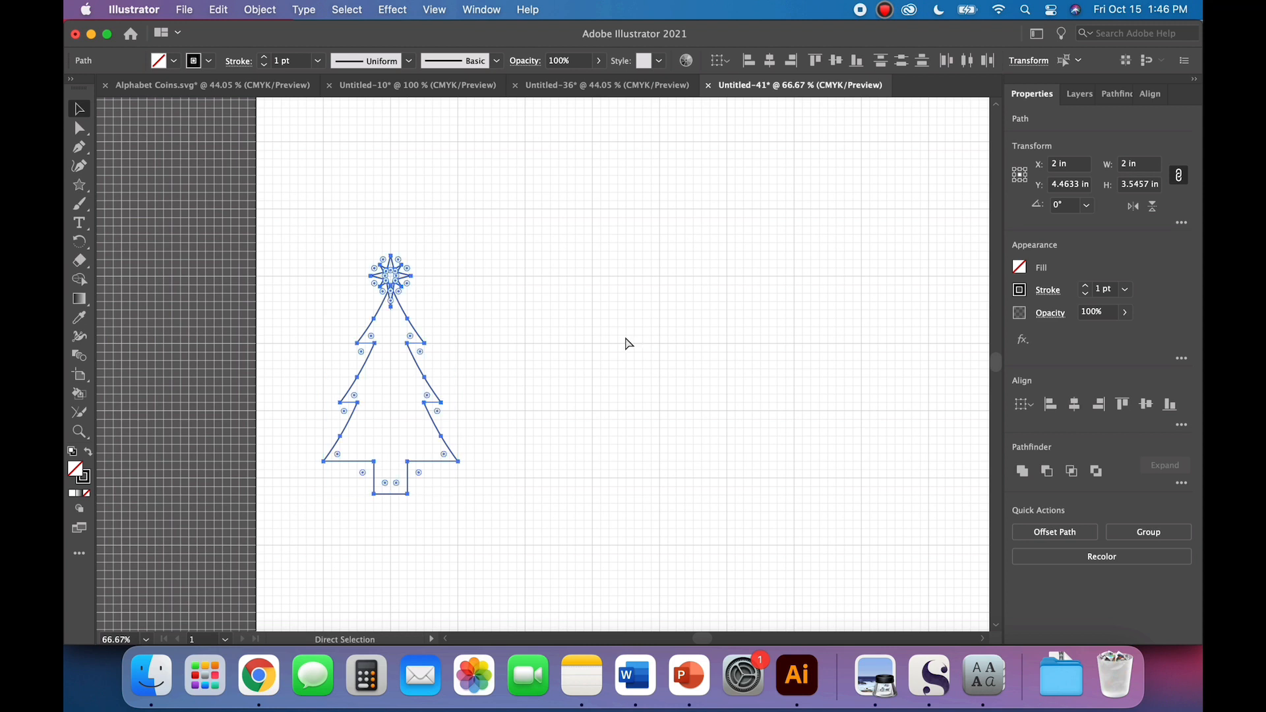
key("super+equal")
key("super+equal")
key("v")
scroll(765, 333, "up", 5)
scroll(765, 333, "right", 4)
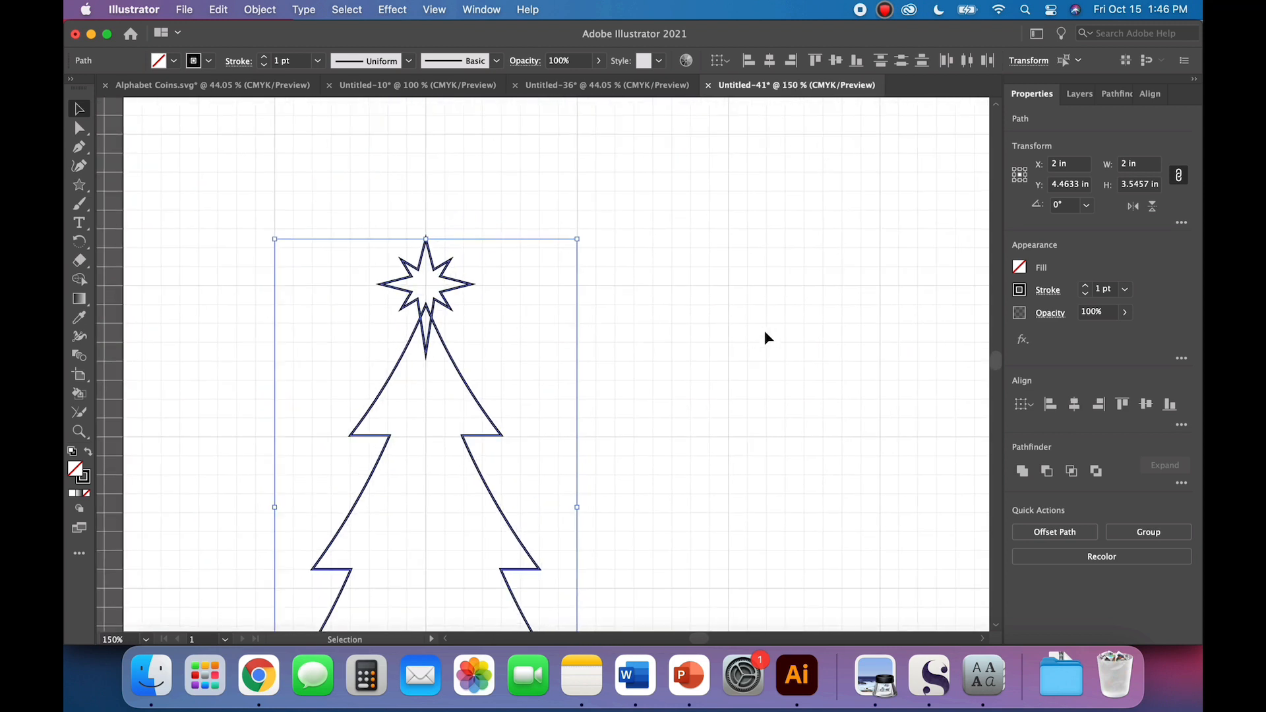
left_click(752, 359)
scroll(752, 359, "down", 3)
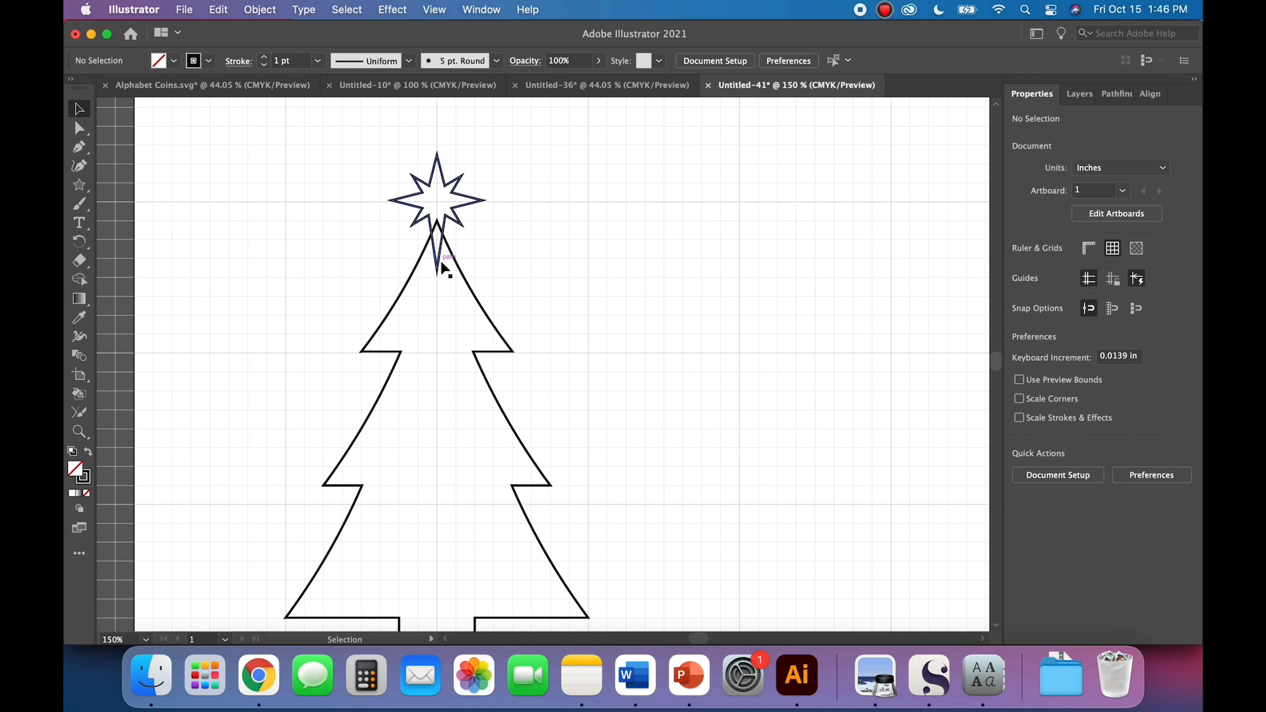
left_click(475, 218)
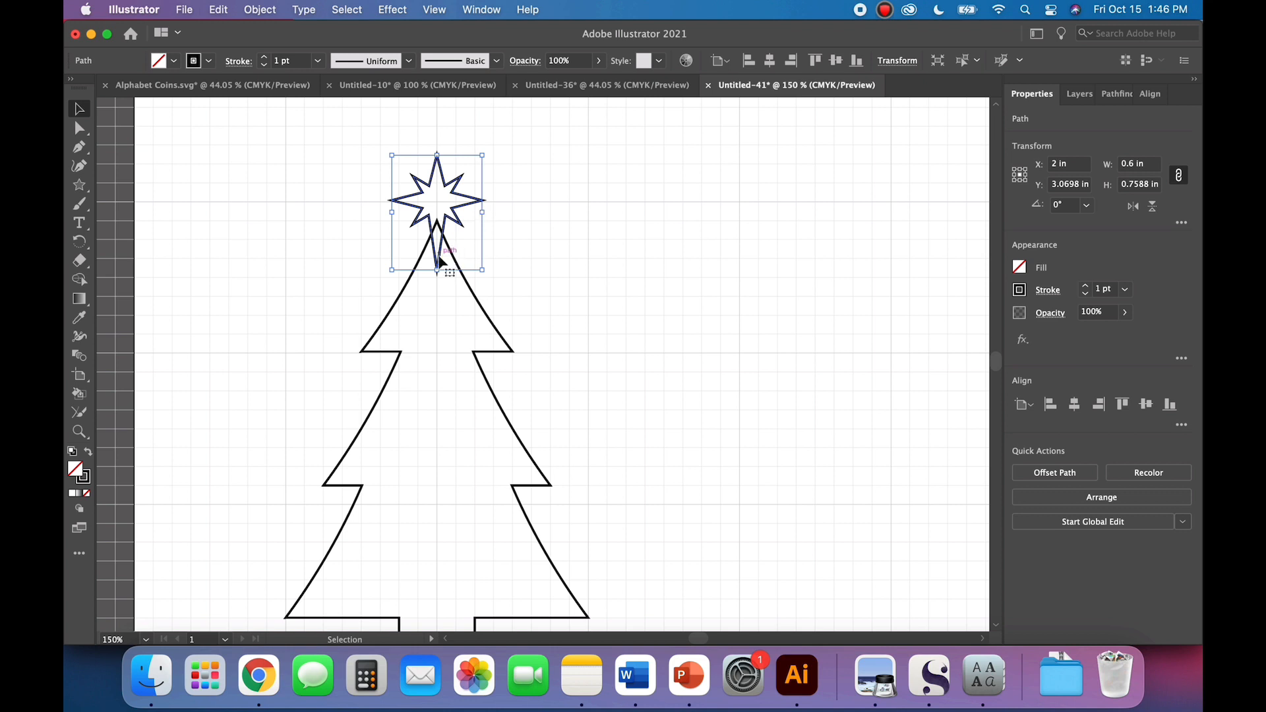
left_click_drag(437, 270, 438, 260)
left_click(565, 308)
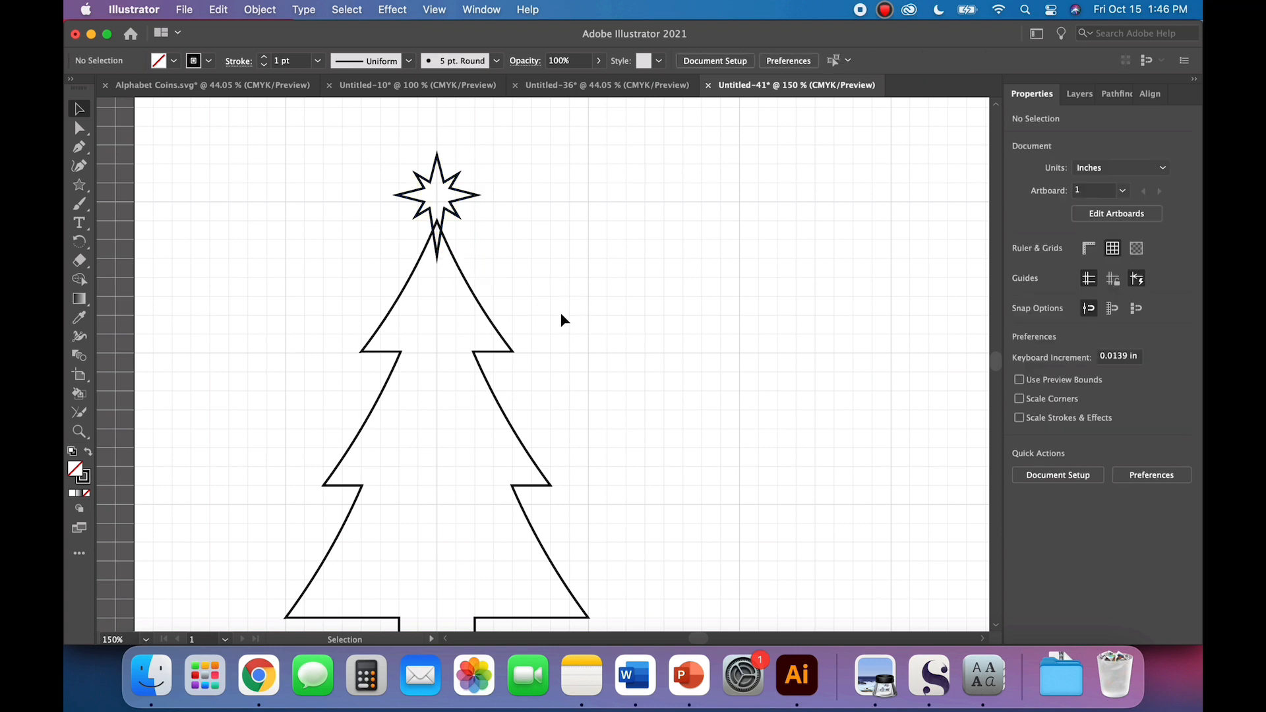
Step: Swap fill and stroke on the star and tree to make both solid black shapes
key("super+minus")
key("super+minus")
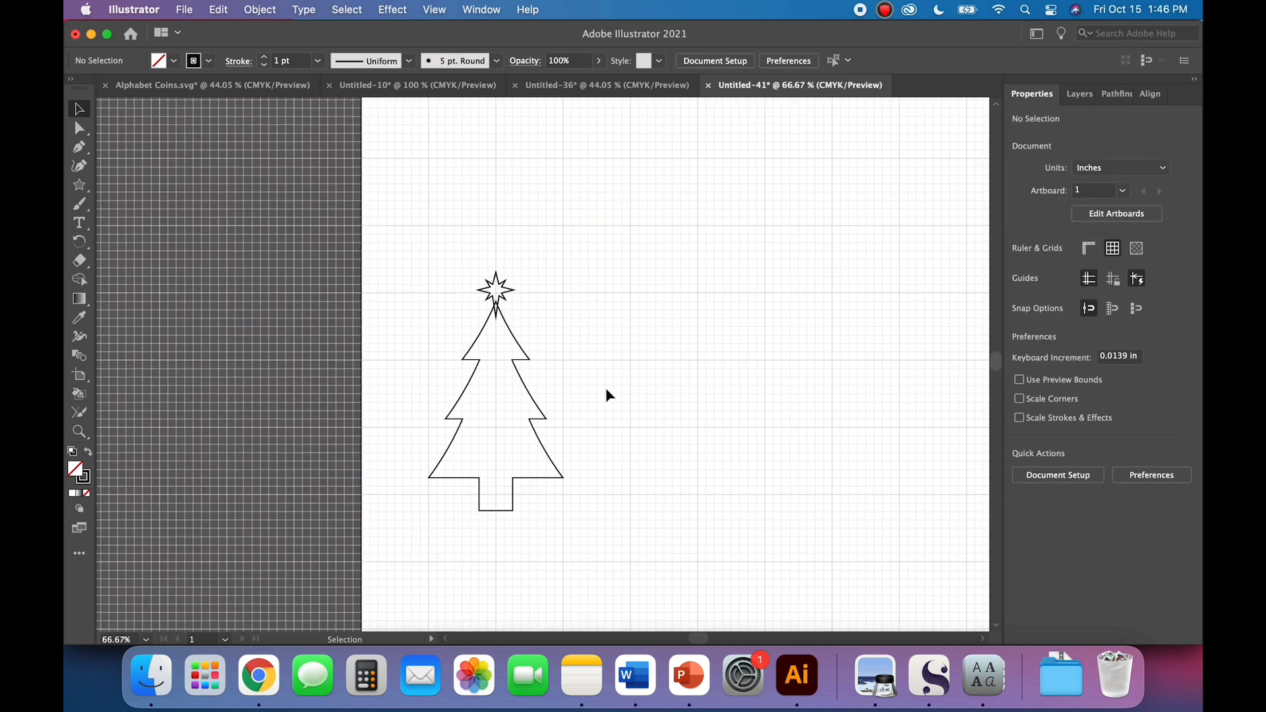
scroll(650, 416, "right", 3)
scroll(650, 416, "down", 1)
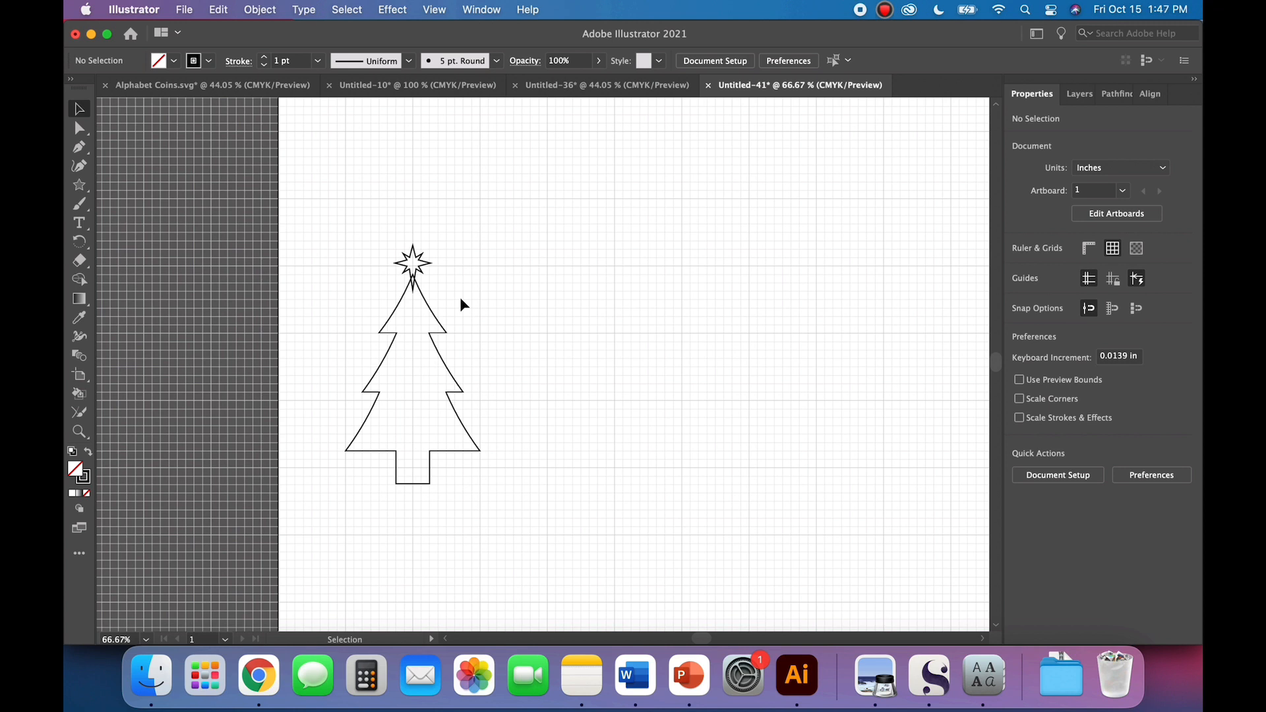
left_click_drag(465, 324, 352, 221)
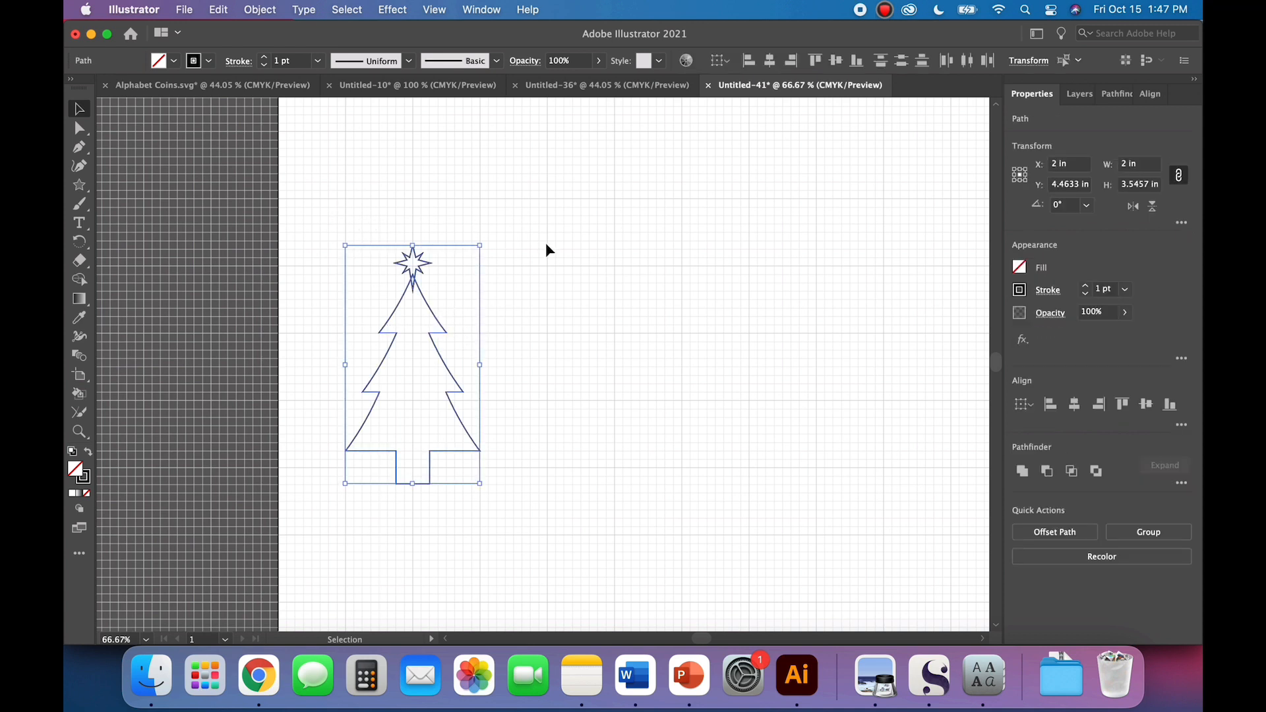
left_click(89, 454)
left_click(517, 437)
Step: Bring the star to the front of the stacking order, above the tree
left_click(412, 262)
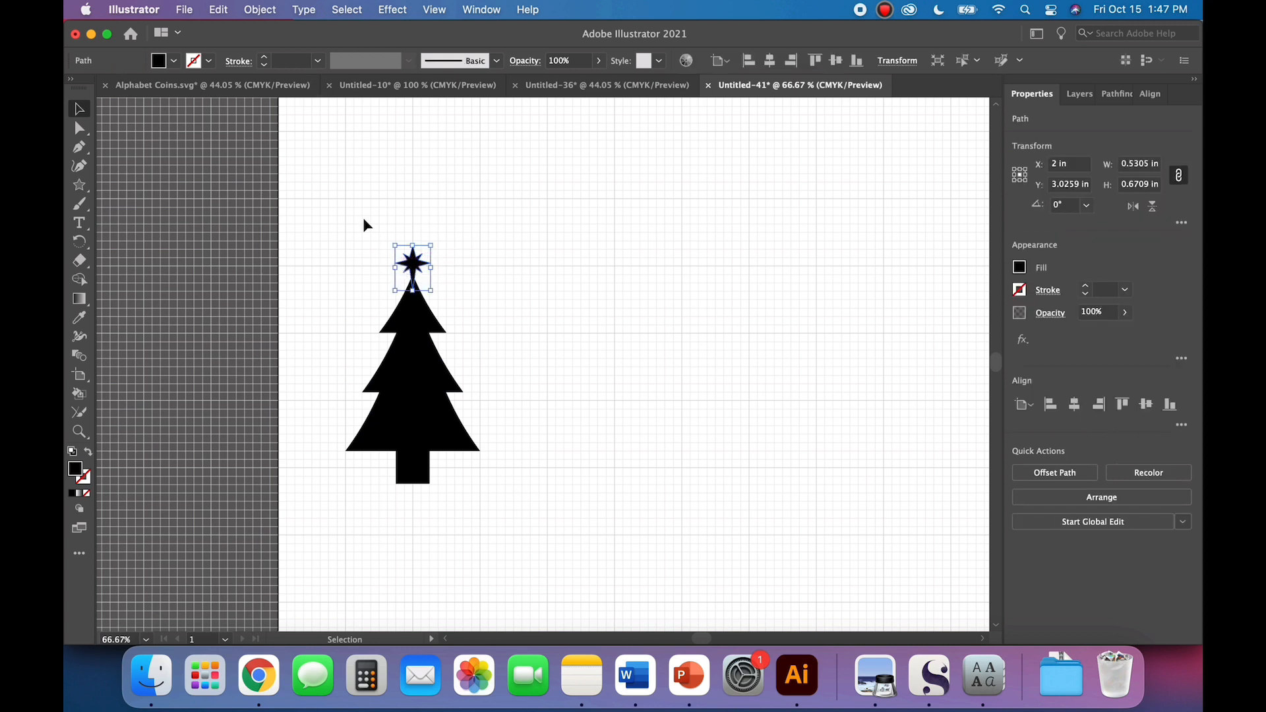
left_click(271, 10)
mouse_move(277, 52)
left_click(439, 51)
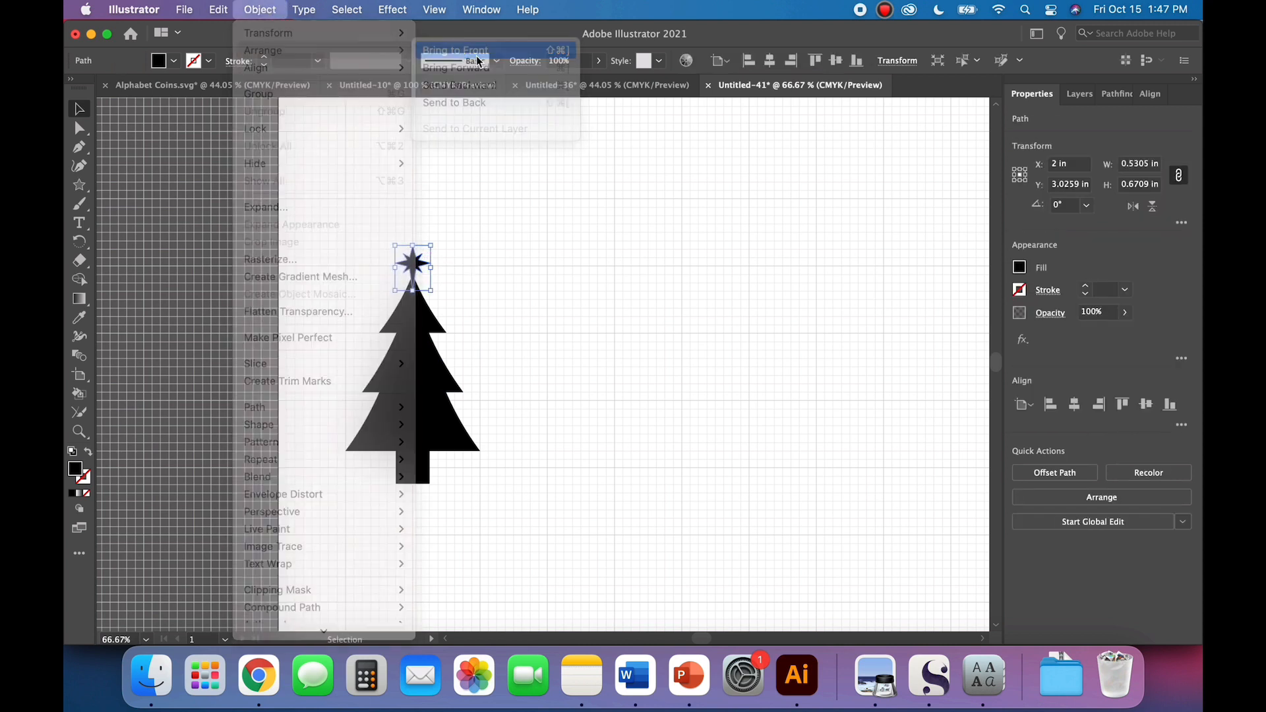
left_click(527, 354)
Step: Try subtracting the star from the tree with Minus Front, and undo the subtraction
left_click(416, 264)
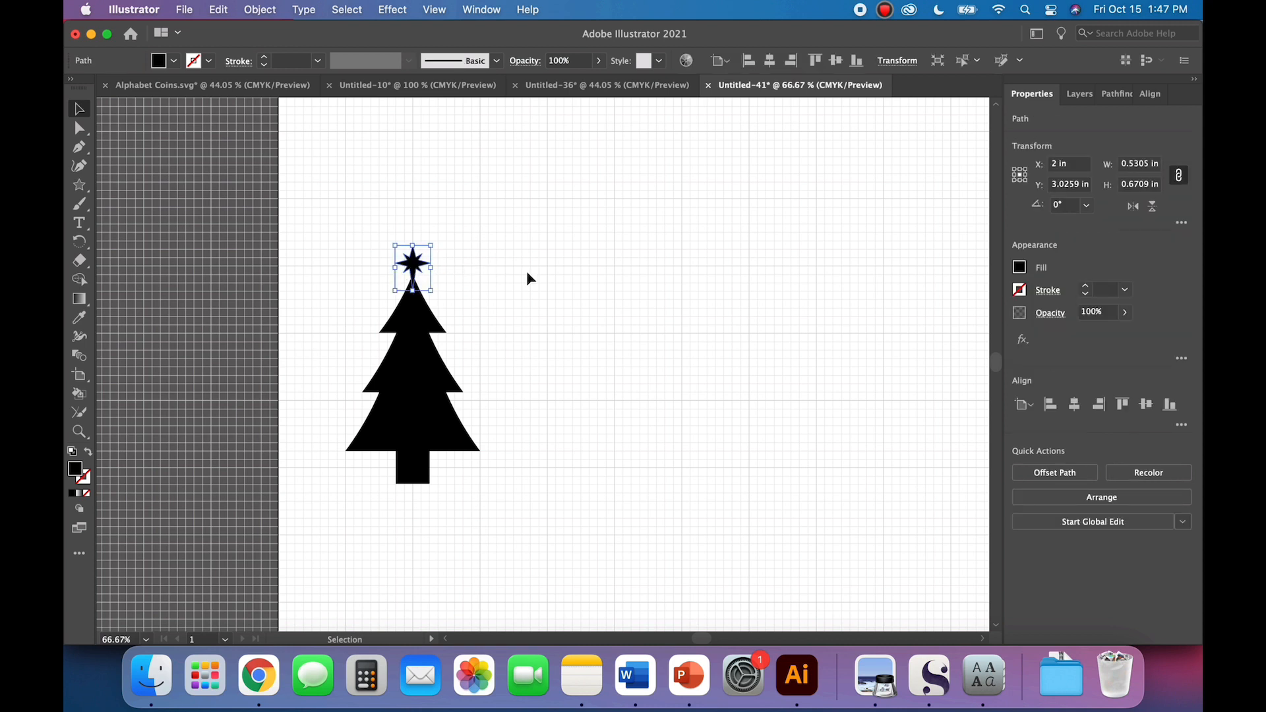
left_click(519, 294)
left_click_drag(499, 341, 345, 220)
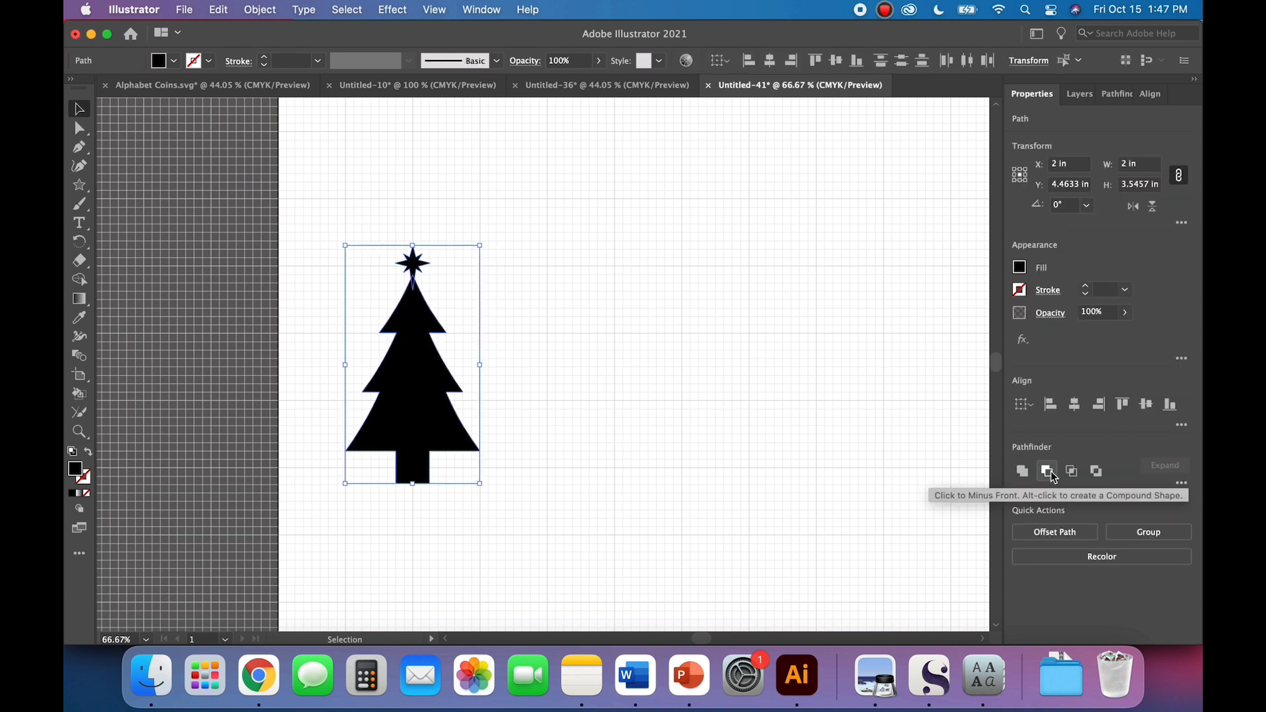
left_click(1115, 93)
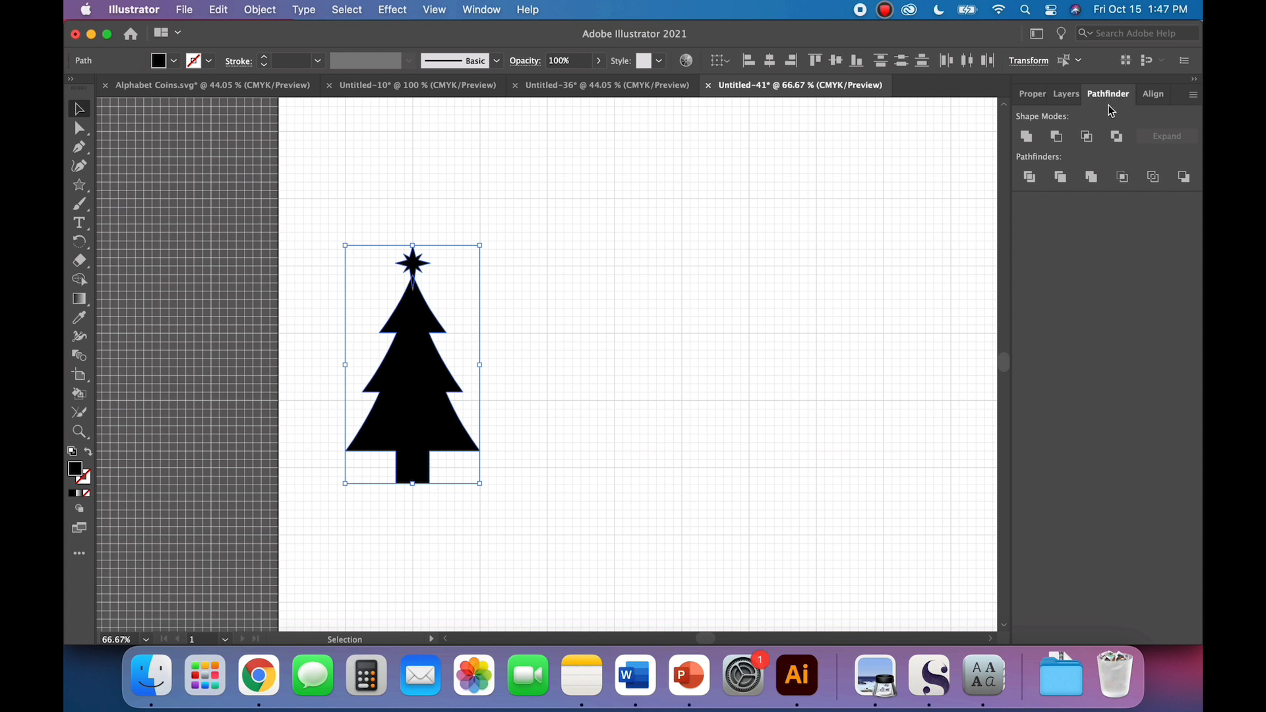
left_click(1057, 138)
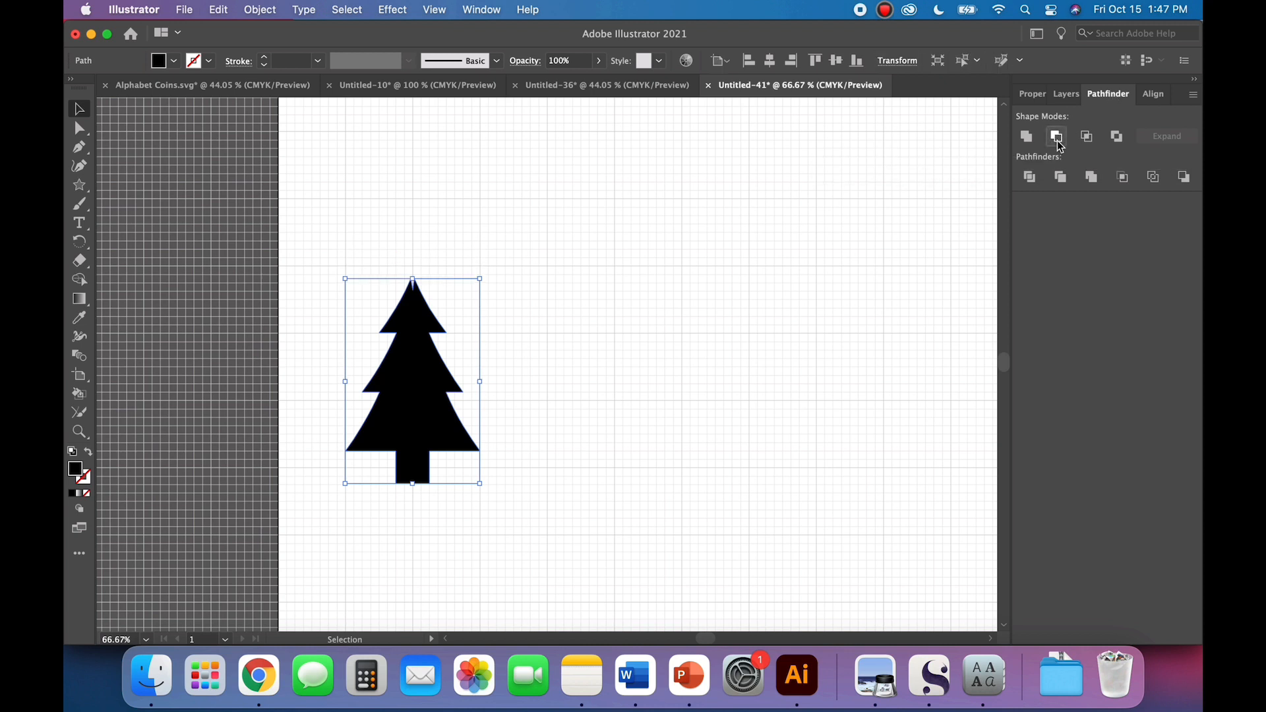
left_click(769, 287)
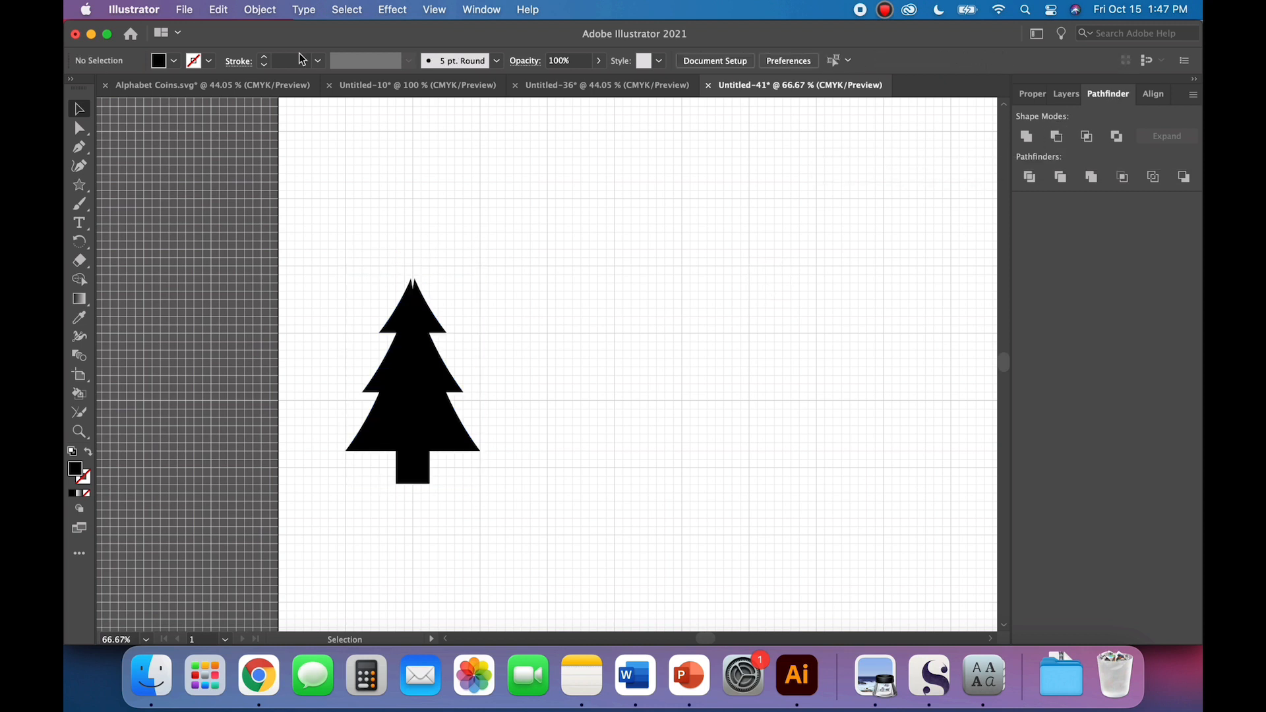
left_click(219, 9)
left_click(225, 164)
left_click(633, 462)
Step: Swap fill and stroke on the star and tree to outlines and back to solid black
left_click_drag(543, 465, 327, 186)
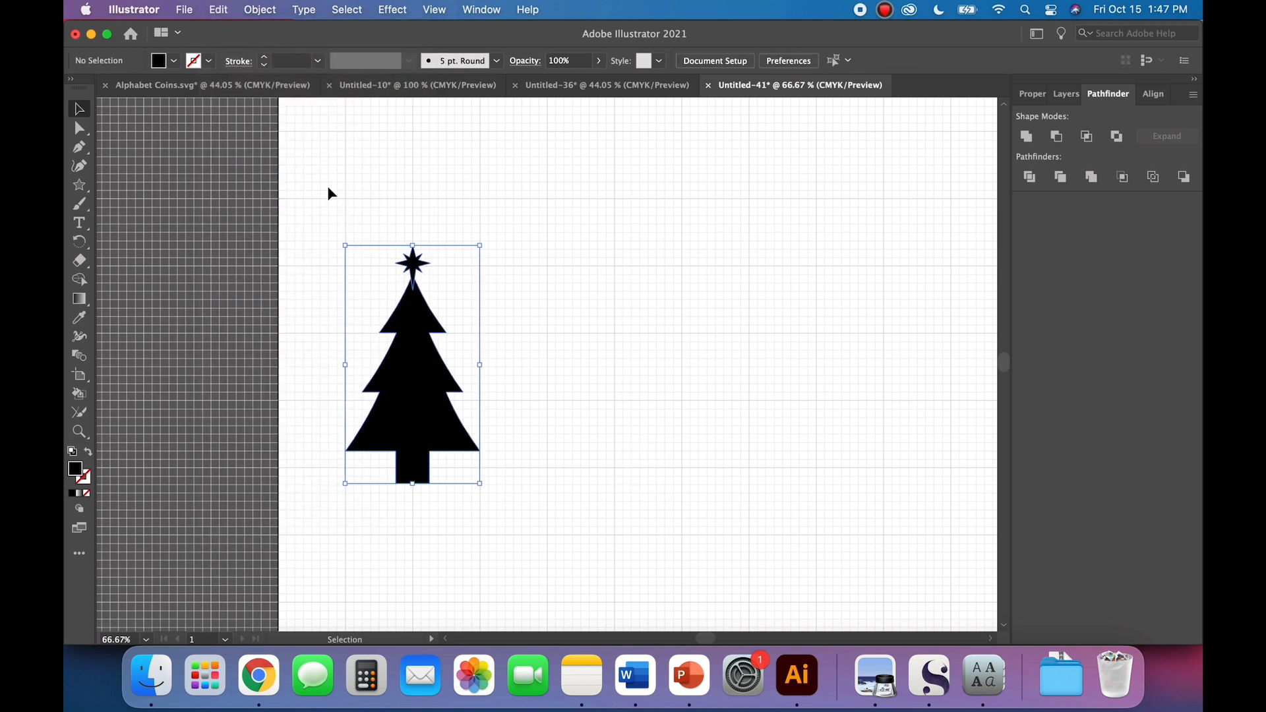
left_click(91, 453)
left_click(600, 467)
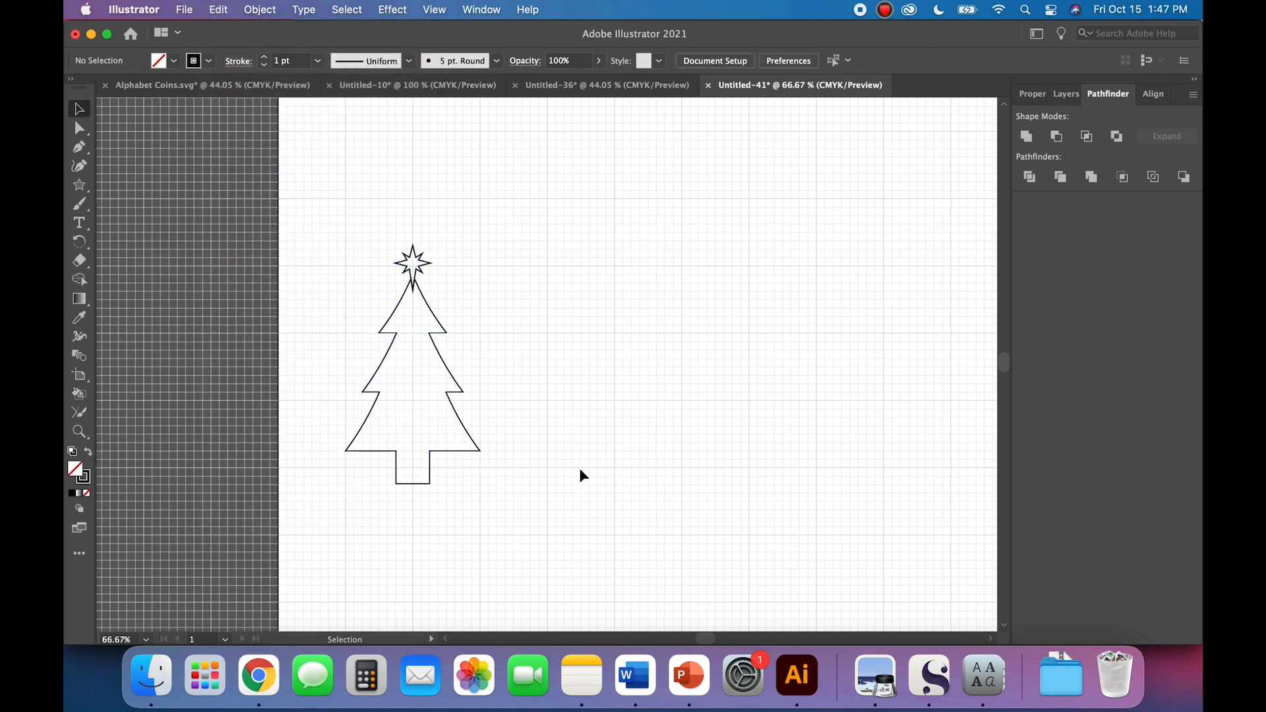
left_click_drag(553, 461, 327, 206)
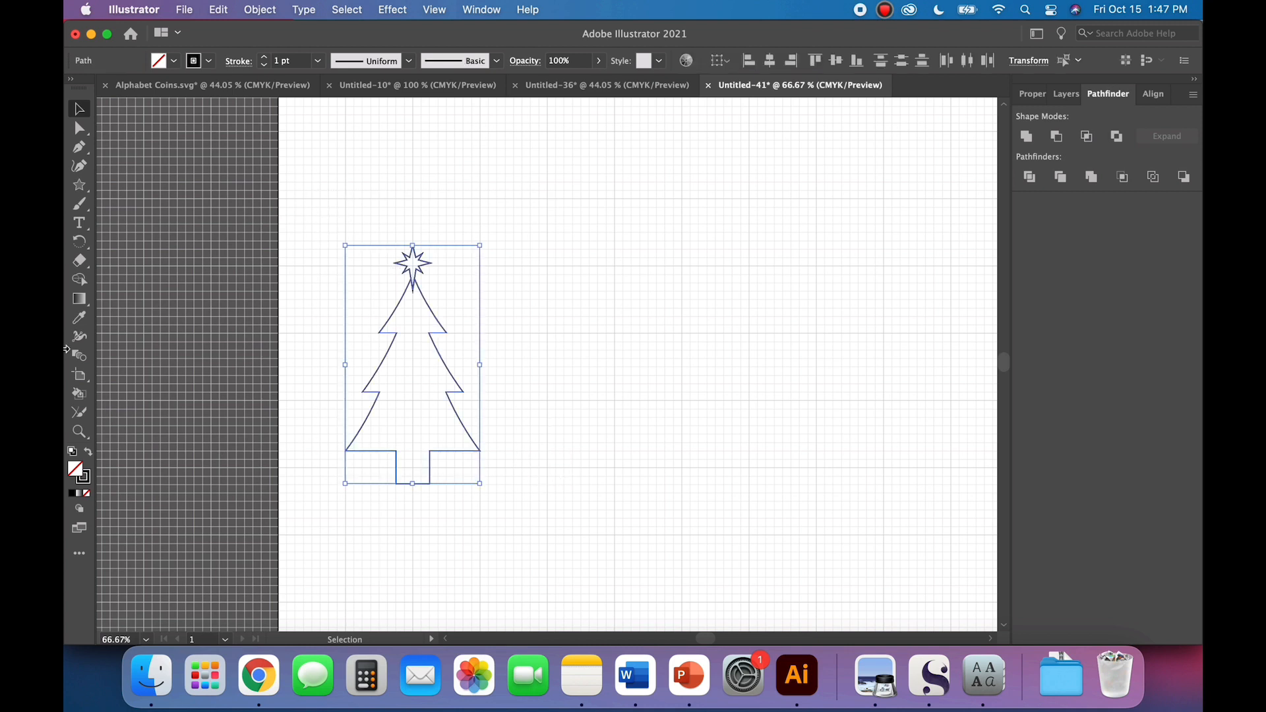
left_click(88, 452)
left_click(541, 462)
Step: Fill the tree with a greyish-brown swatch
left_click(435, 449)
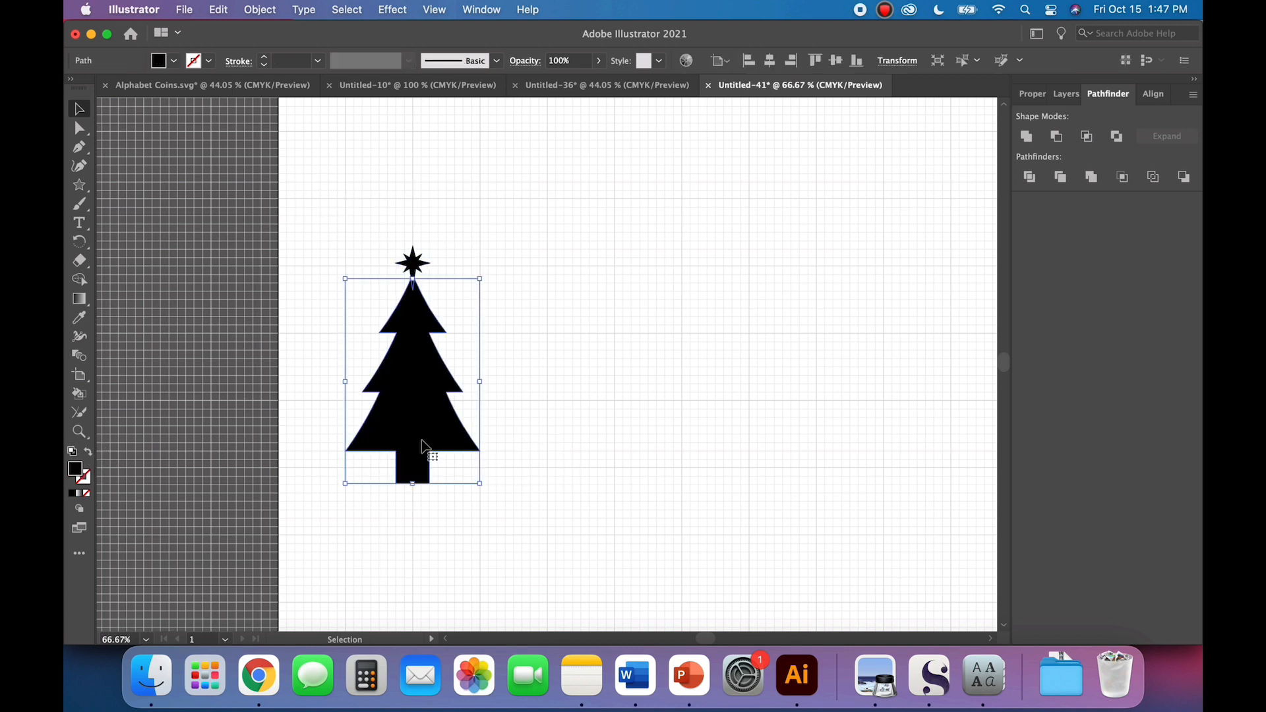
left_click(174, 60)
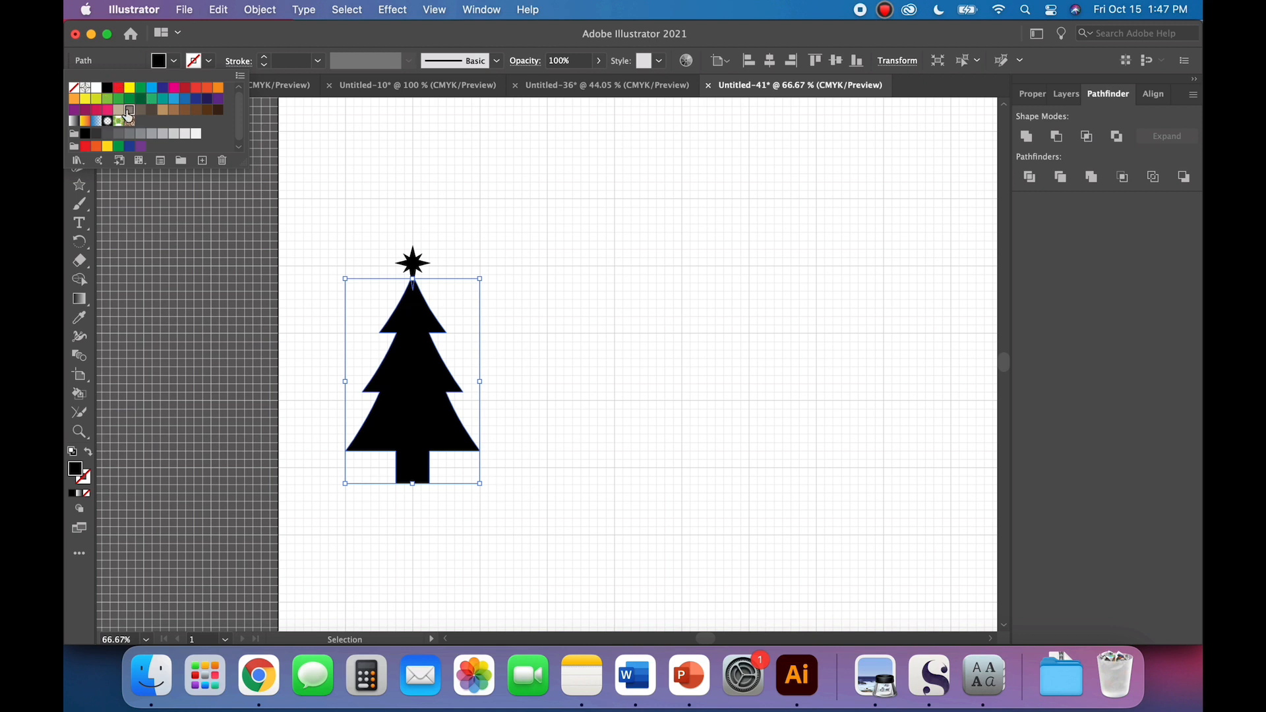
left_click(122, 110)
left_click(572, 181)
Step: Fill the star on the treetop with a yellow swatch
left_click_drag(416, 261, 419, 264)
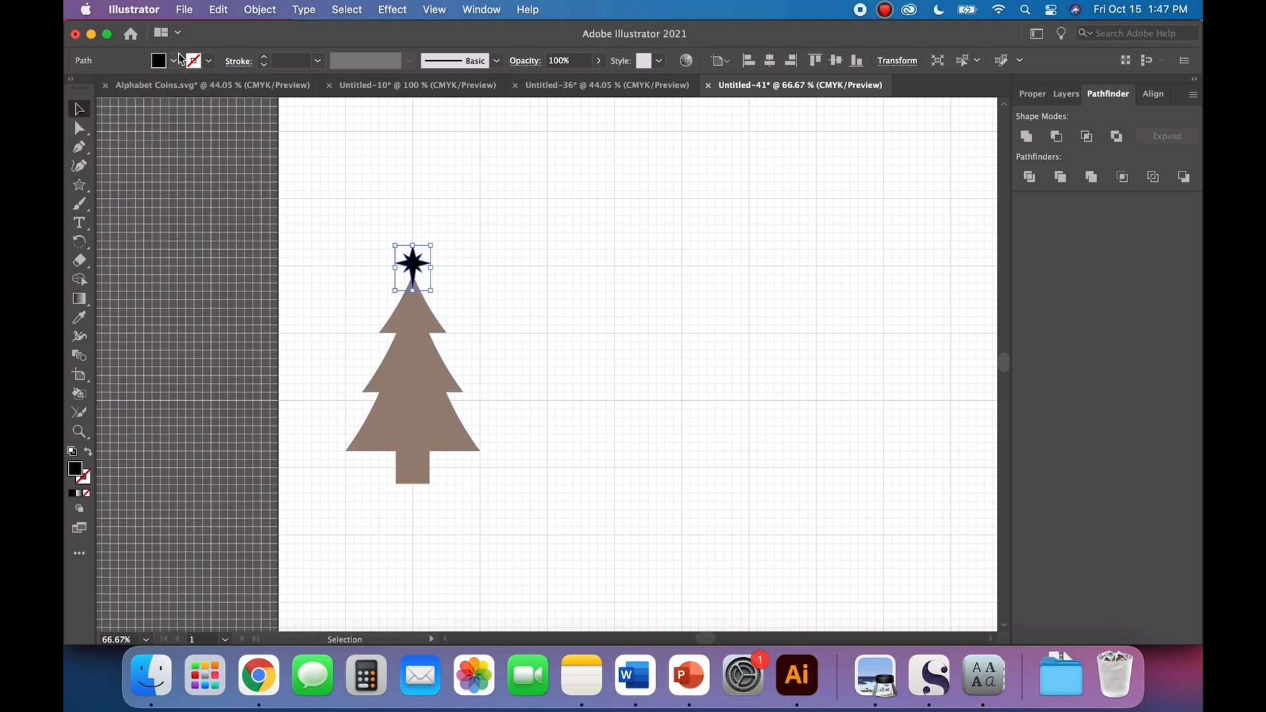
left_click(175, 60)
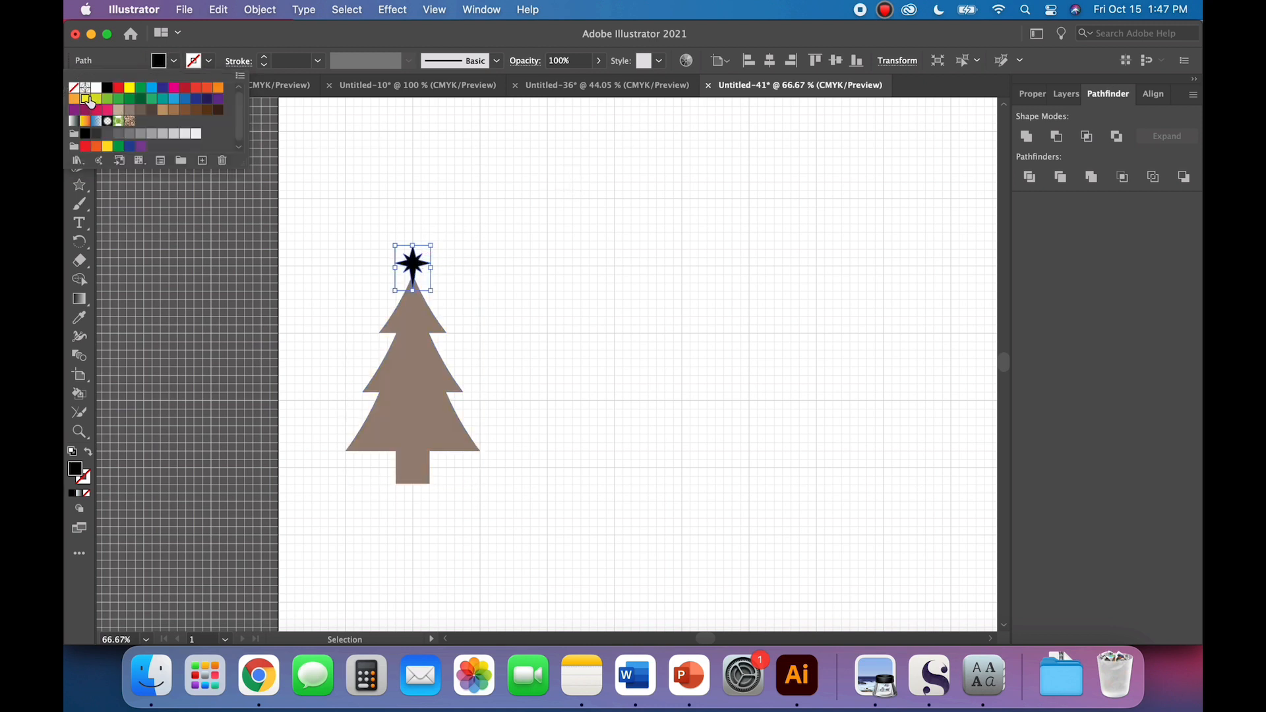
left_click(85, 99)
left_click(659, 236)
left_click(635, 287)
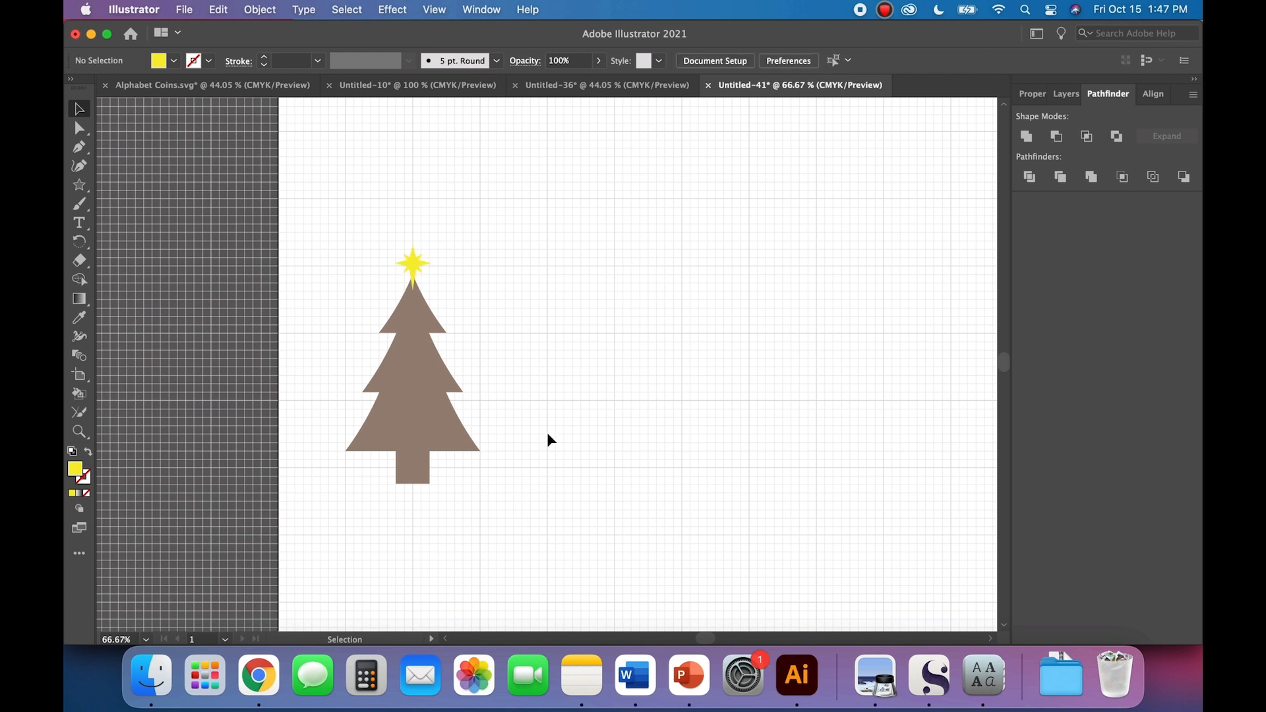
Step: Create a circle ten large grid squares wide with the Ellipse tool in the empty area beside the tree
key("super+minus")
key("super+minus")
scroll(547, 433, "right", 3)
scroll(548, 433, "up", 2)
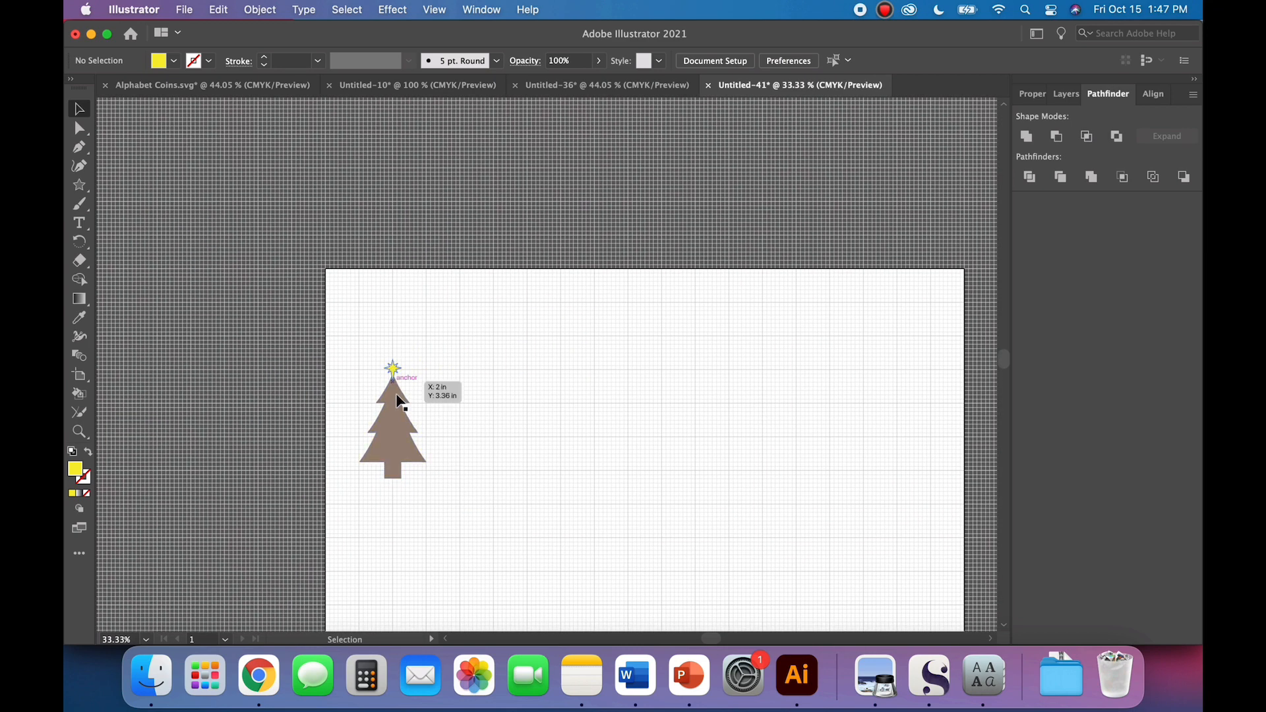
key("super+equal")
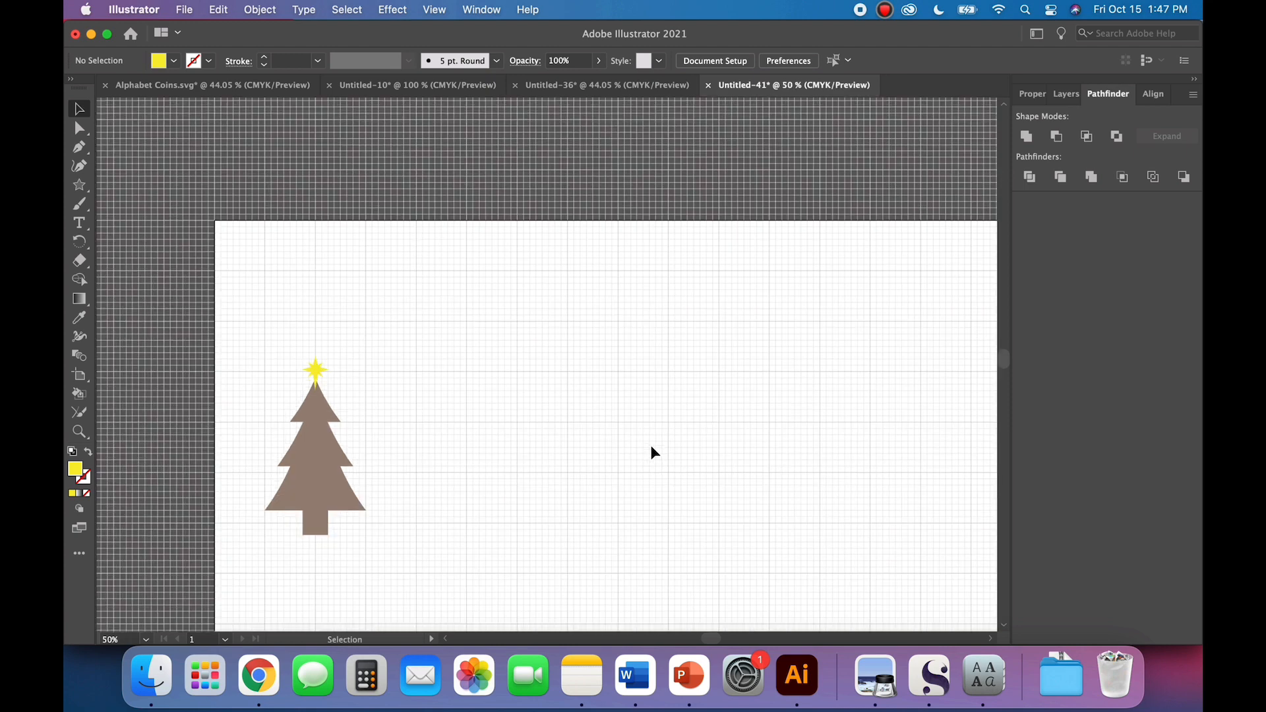
scroll(651, 447, "down", 3)
scroll(651, 447, "right", 2)
scroll(651, 447, "down", 2)
scroll(652, 446, "right", 3)
scroll(651, 447, "up", 2)
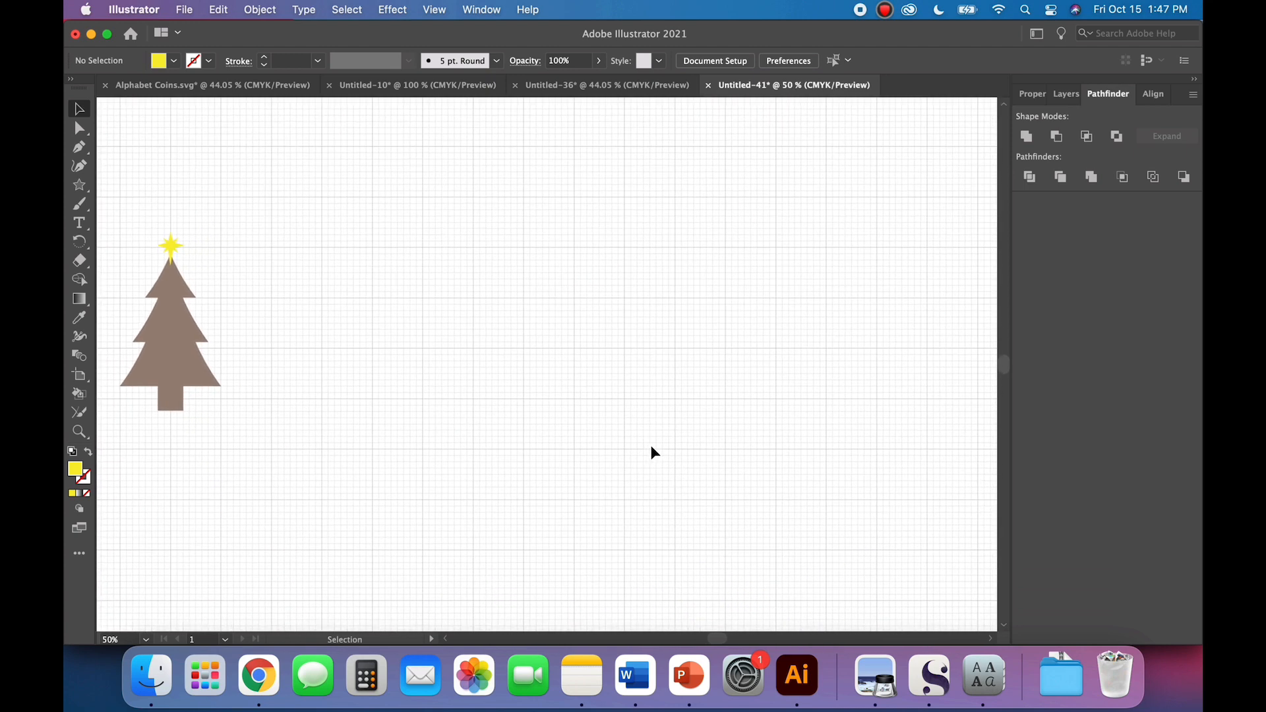
scroll(653, 452, "down", 2)
scroll(653, 452, "right", 1)
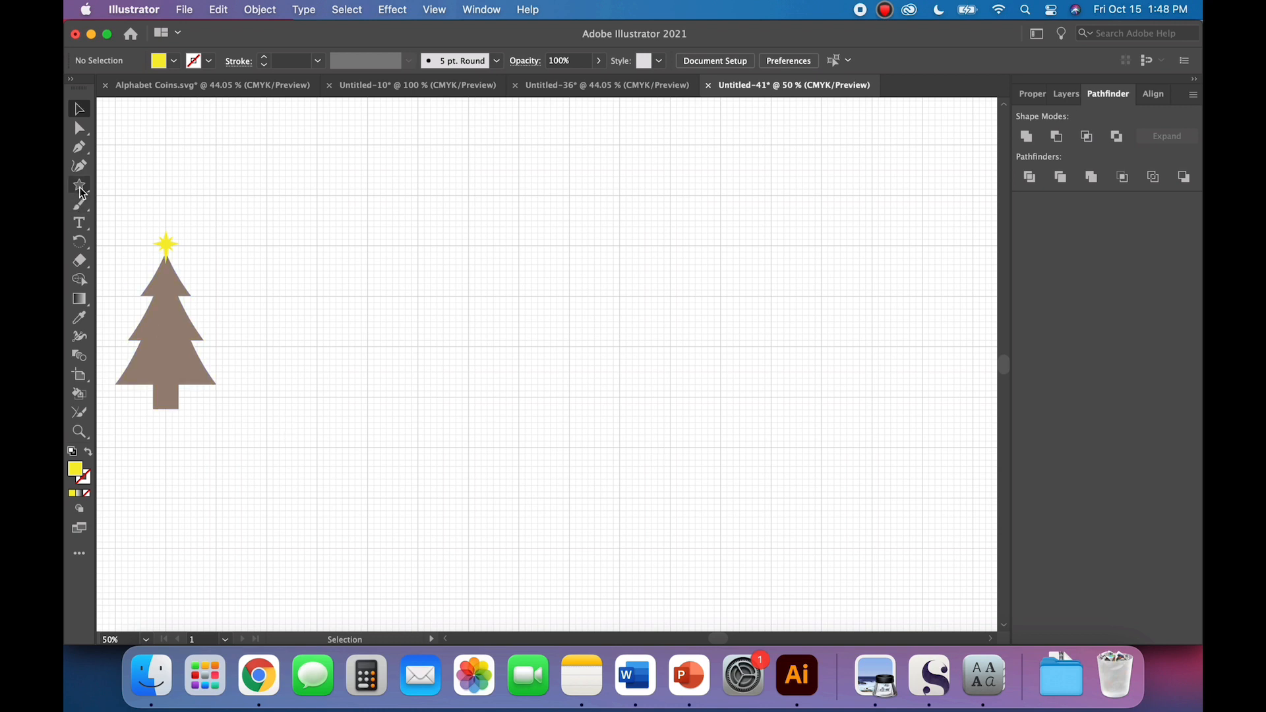
left_click_drag(82, 193, 150, 205)
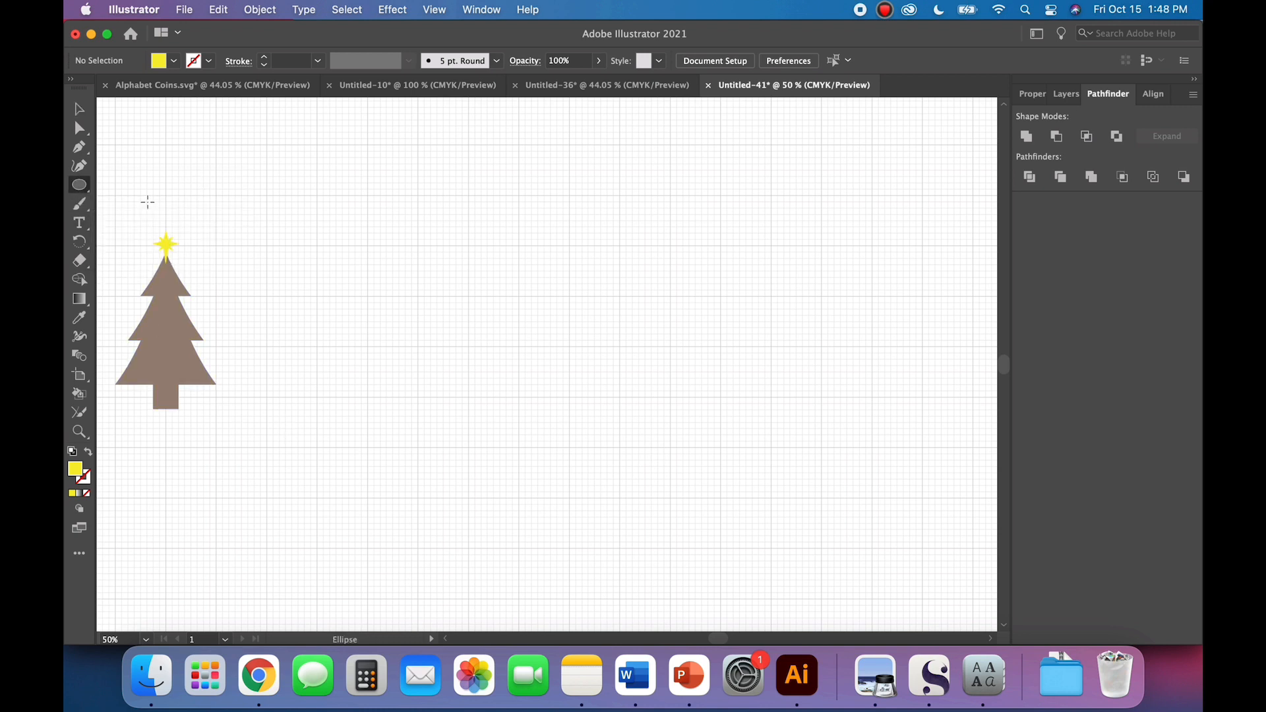
left_click(613, 309)
key("Return")
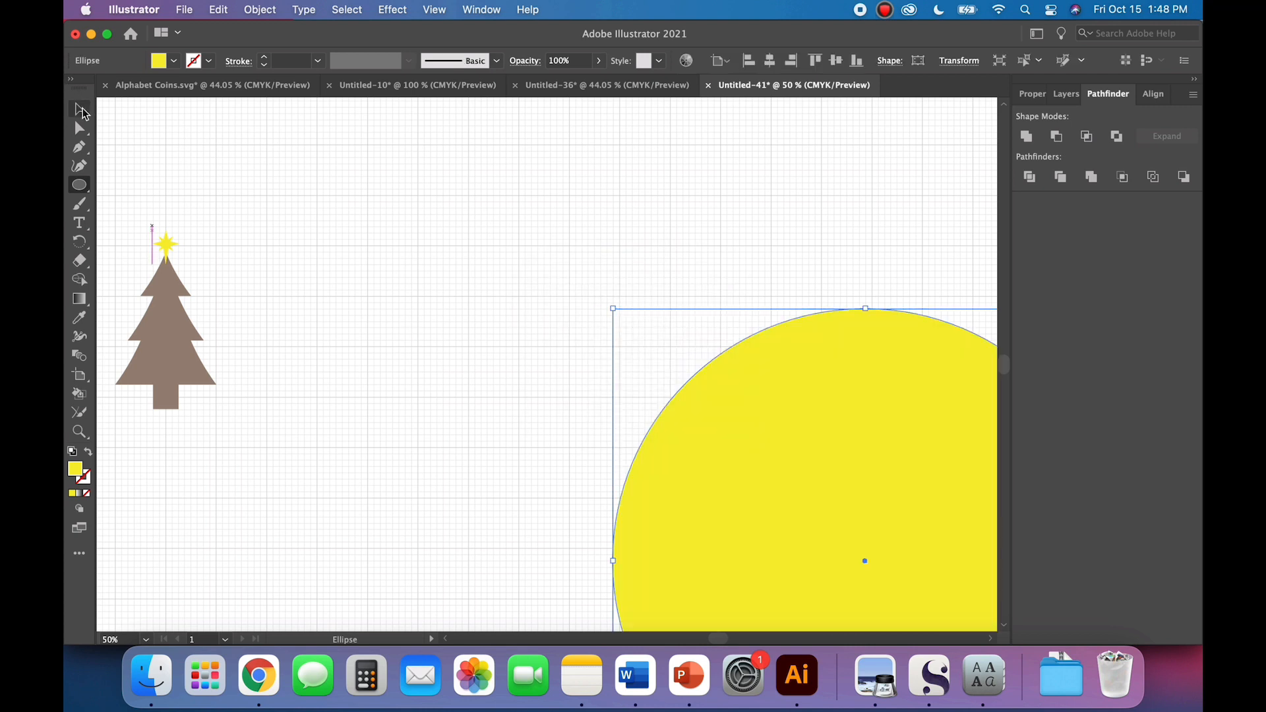
Step: Move the large circle next to the tree so that it lies entirely on the artboard
left_click(80, 109)
left_click_drag(732, 517, 404, 311)
scroll(531, 410, "up", 1)
scroll(531, 411, "down", 3)
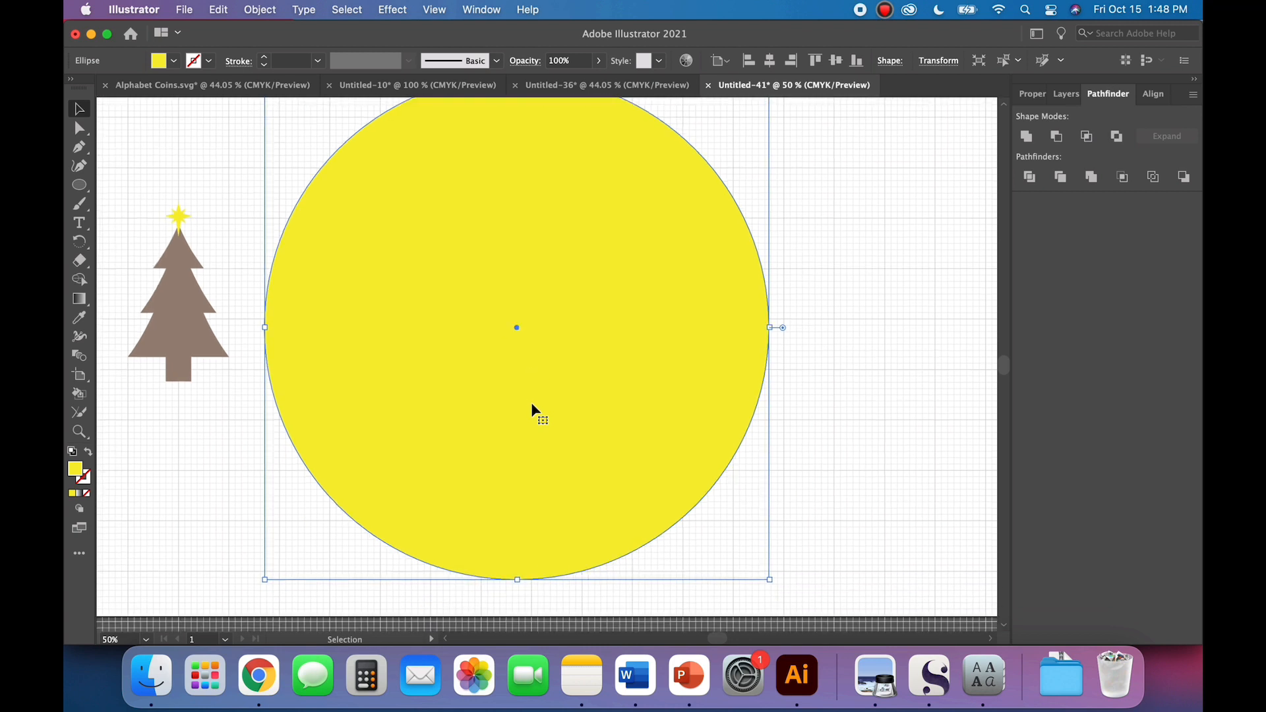
scroll(532, 410, "down", 2)
scroll(531, 410, "up", 3)
scroll(532, 410, "right", 1)
scroll(532, 410, "down", 1)
scroll(531, 410, "up", 1)
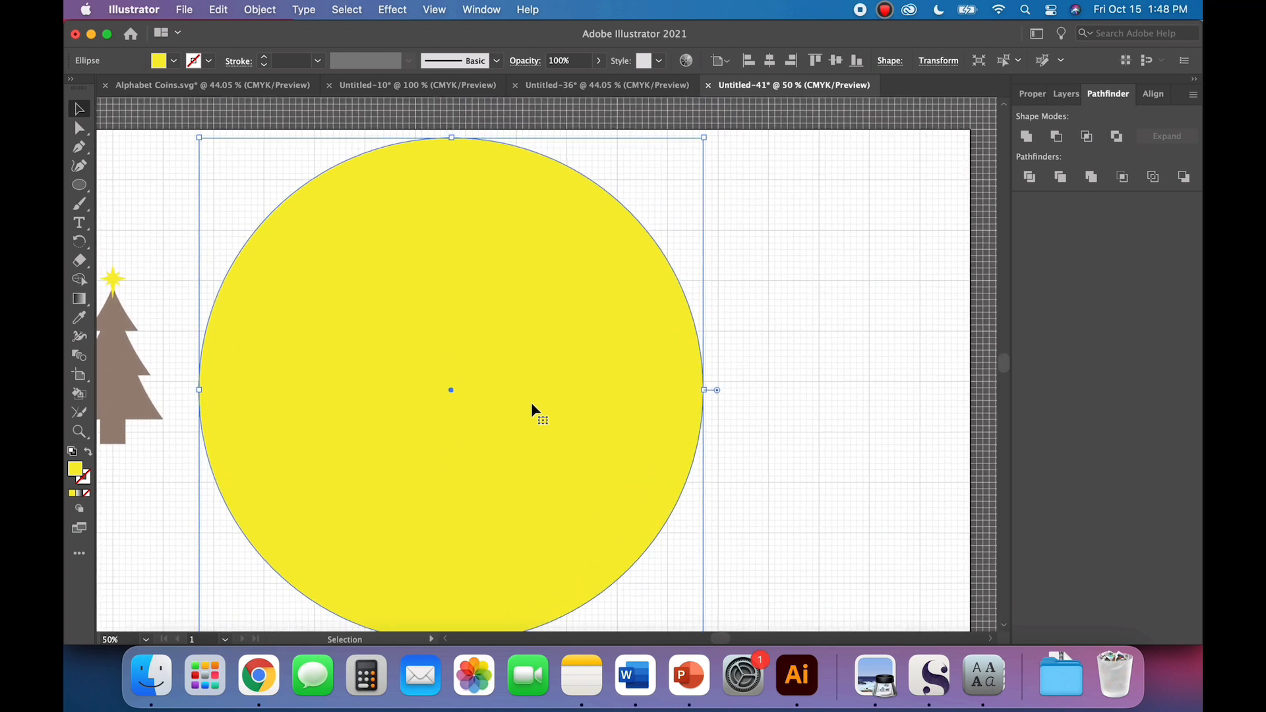
scroll(532, 405, "down", 1)
scroll(533, 405, "left", 1)
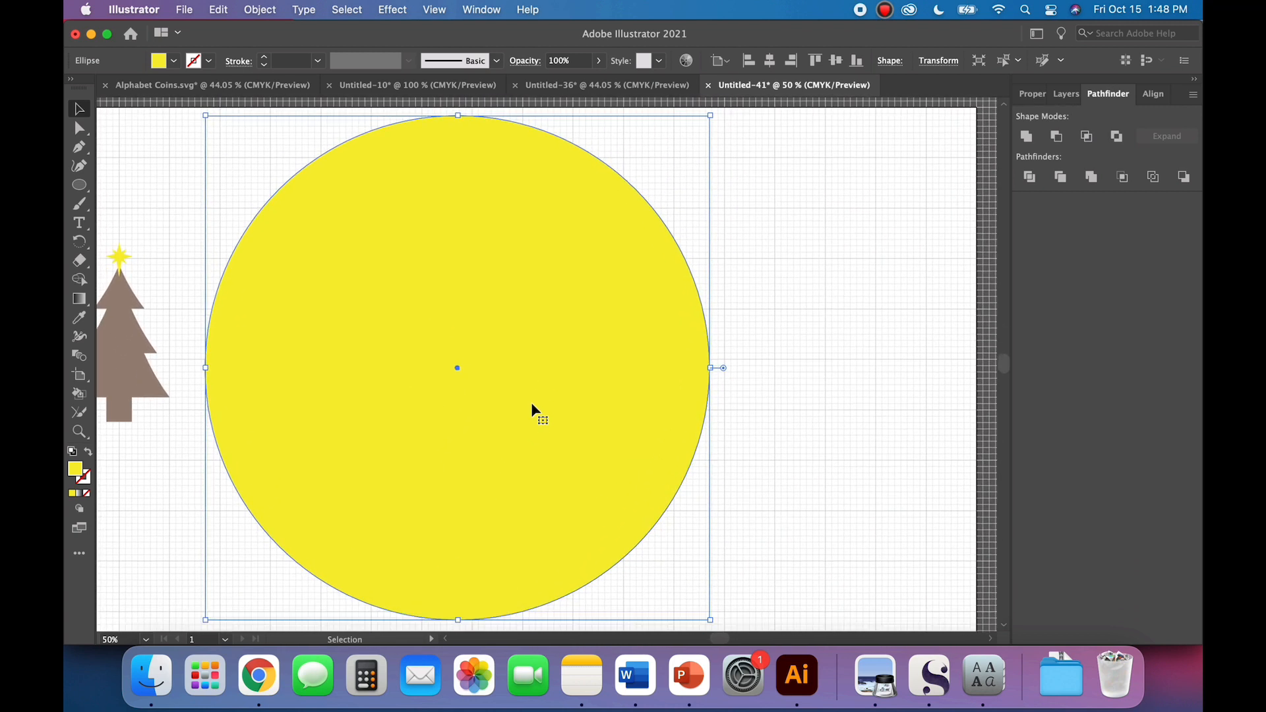
Step: Colour the large circle black and swap its fill and stroke to leave only an outline
left_click(157, 61)
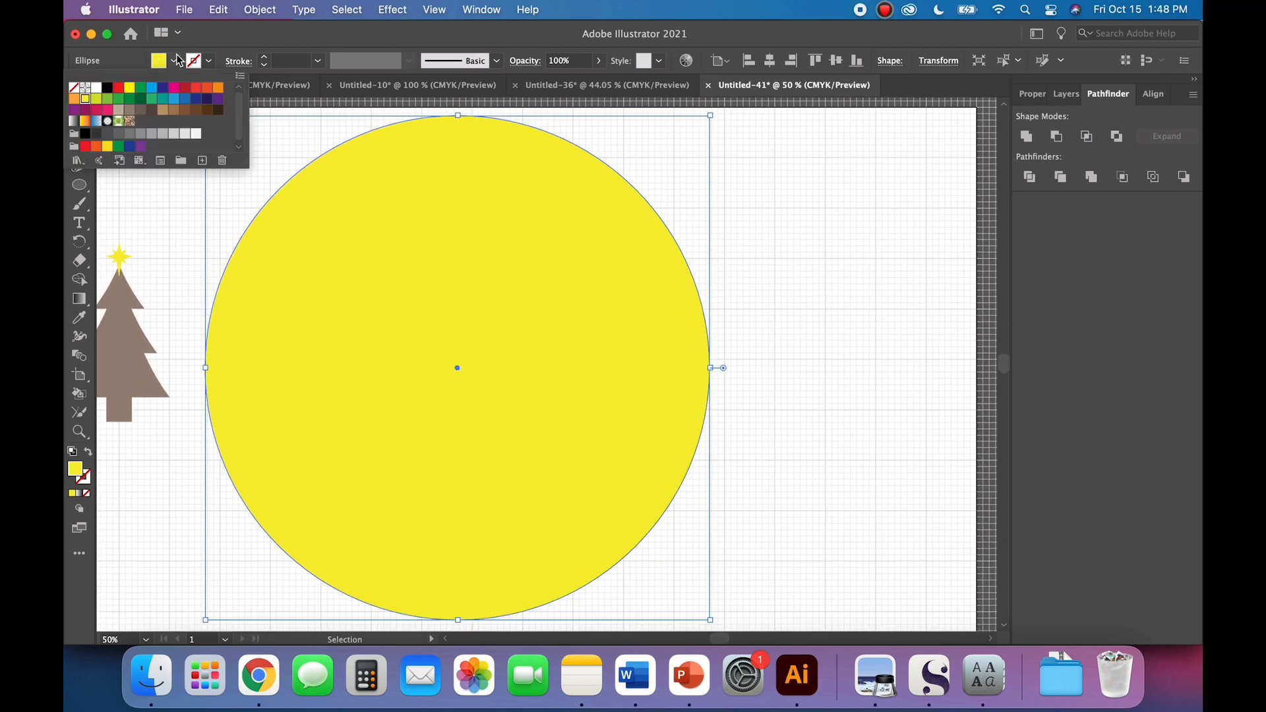
left_click(107, 88)
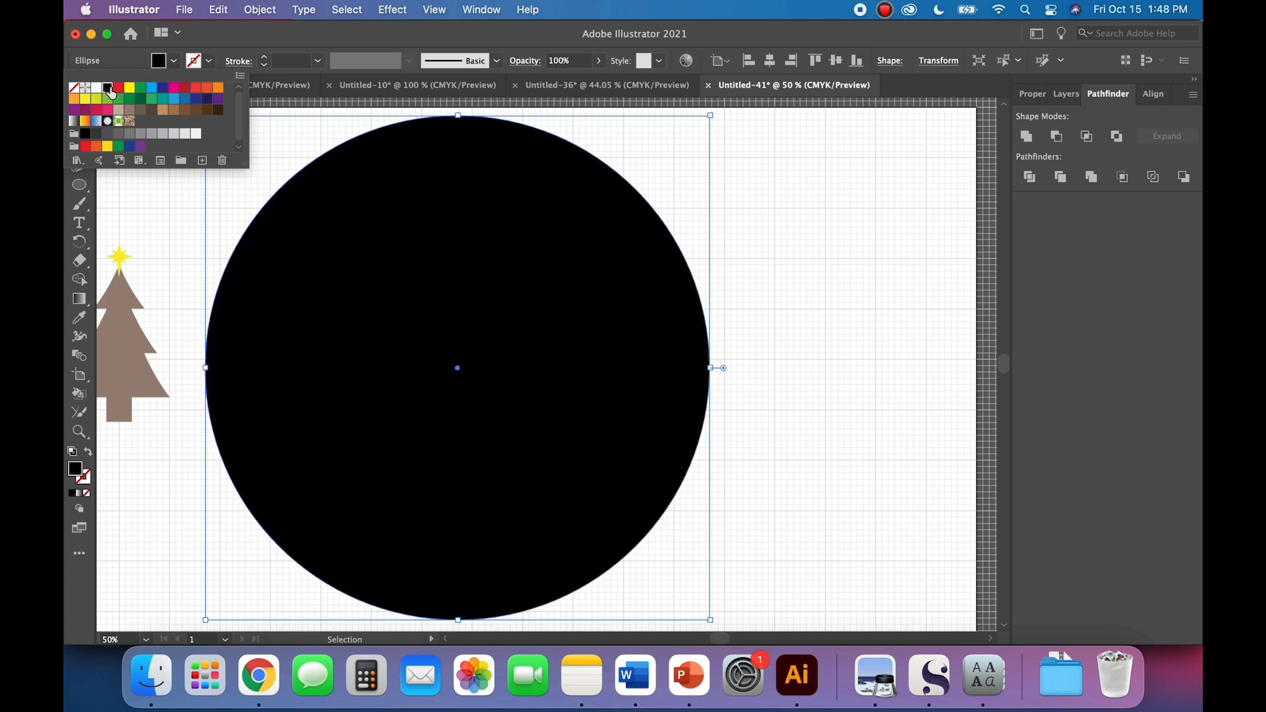
left_click(89, 455)
left_click(89, 453)
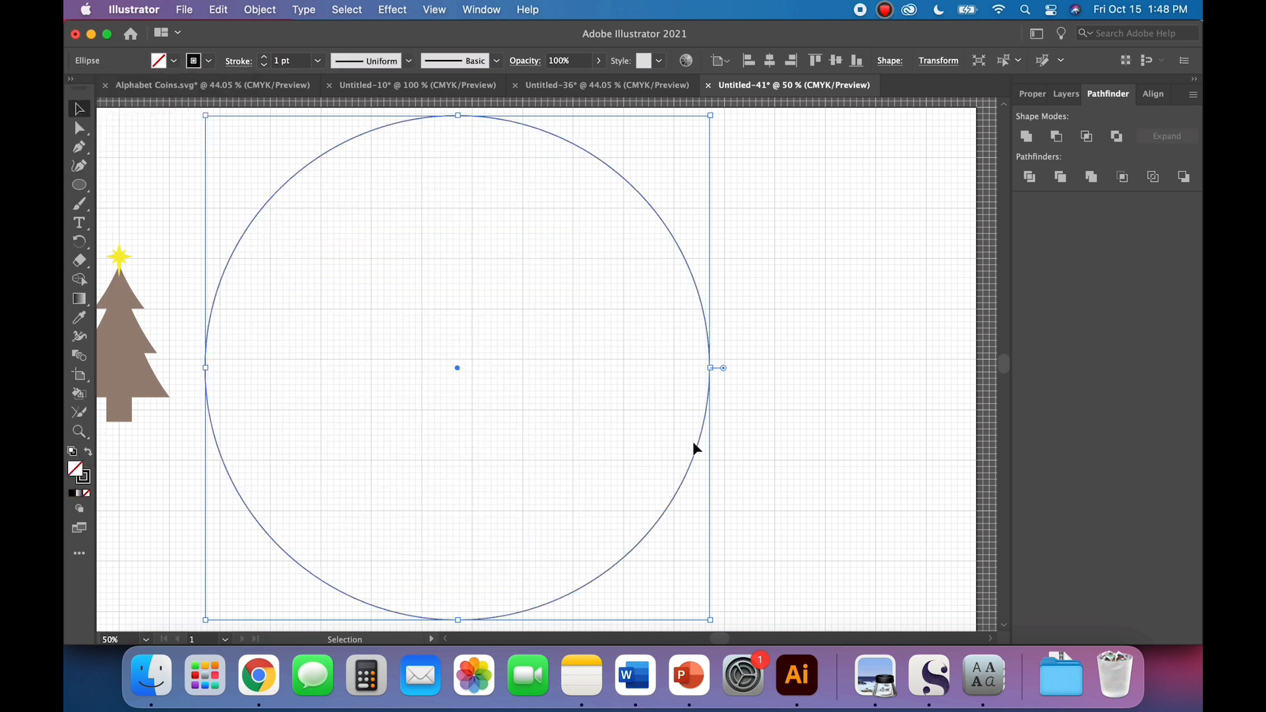
left_click(778, 471)
scroll(778, 471, "down", 1)
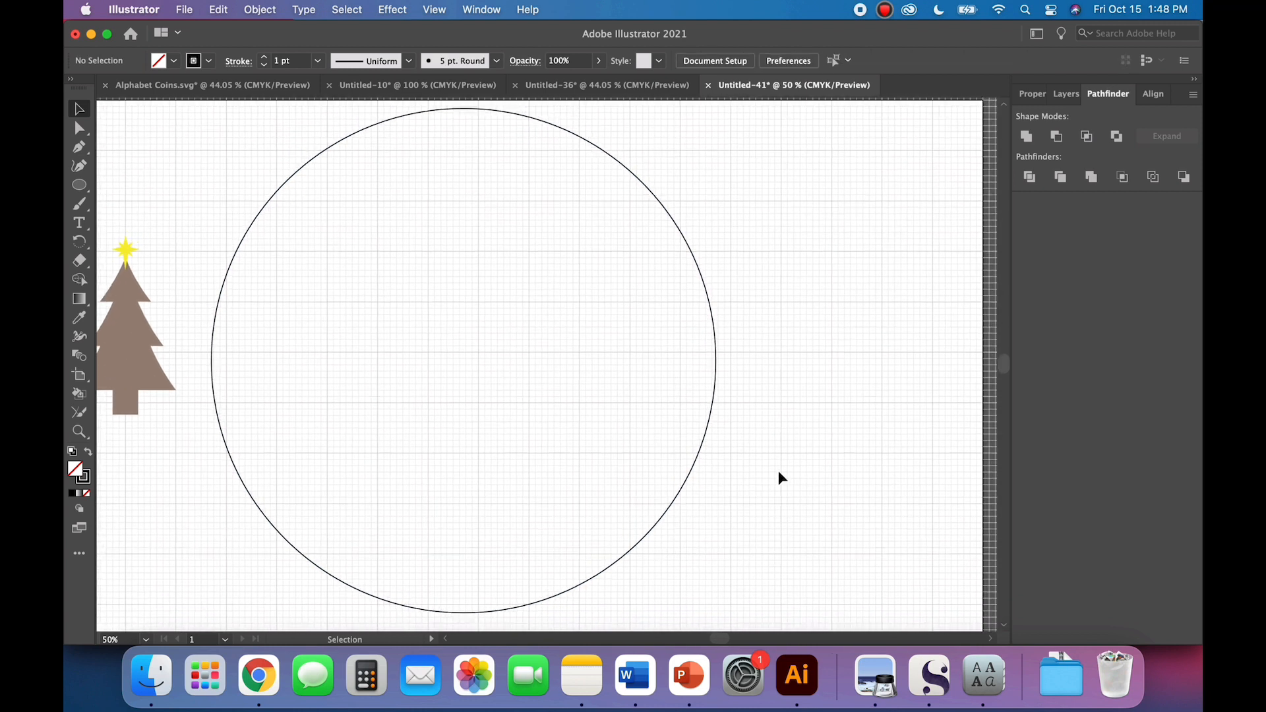
Step: Turn on Snap to Grid and nudge the circle right and up onto the grid lines at the artboard's upper edge
left_click(707, 433)
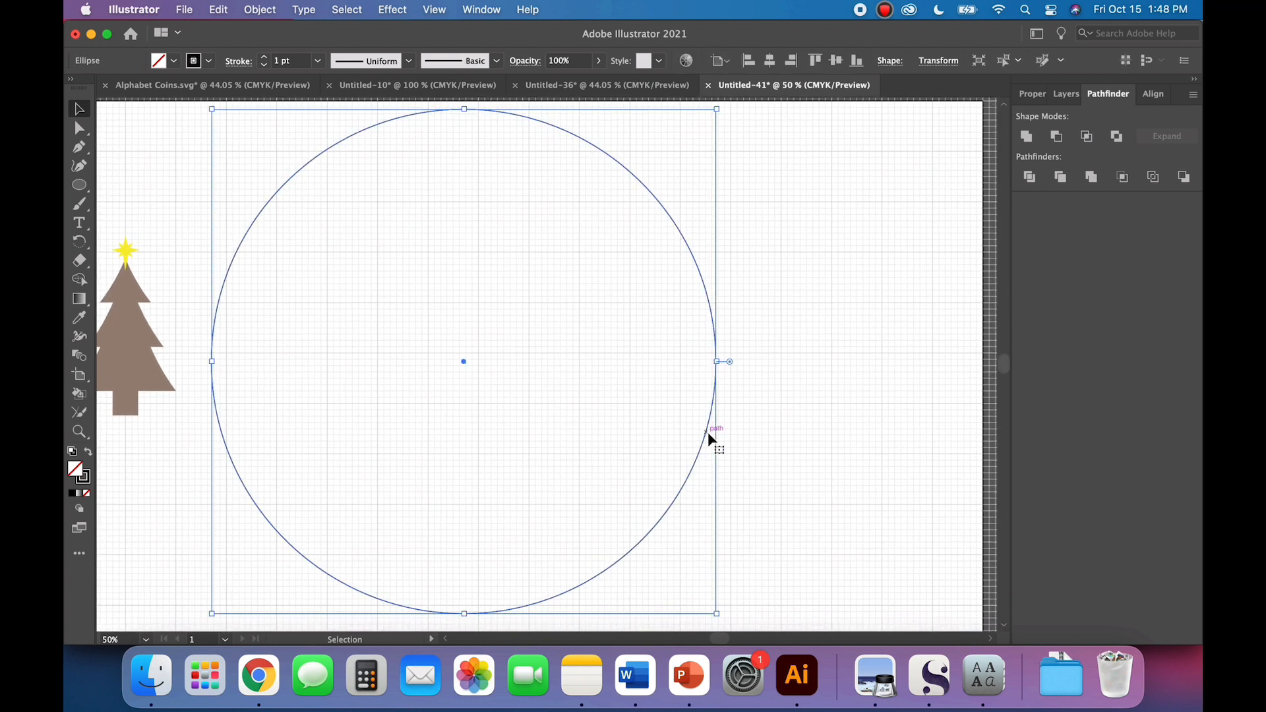
left_click(440, 11)
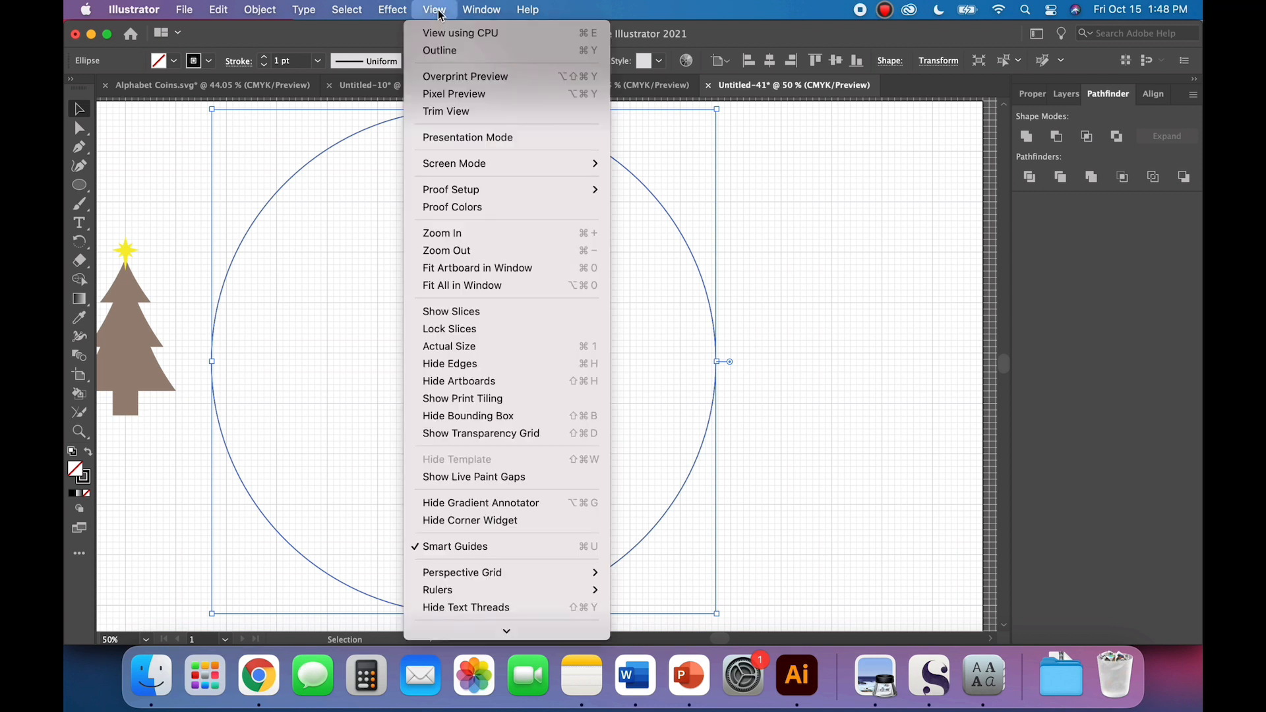
mouse_move(467, 632)
left_click(467, 608)
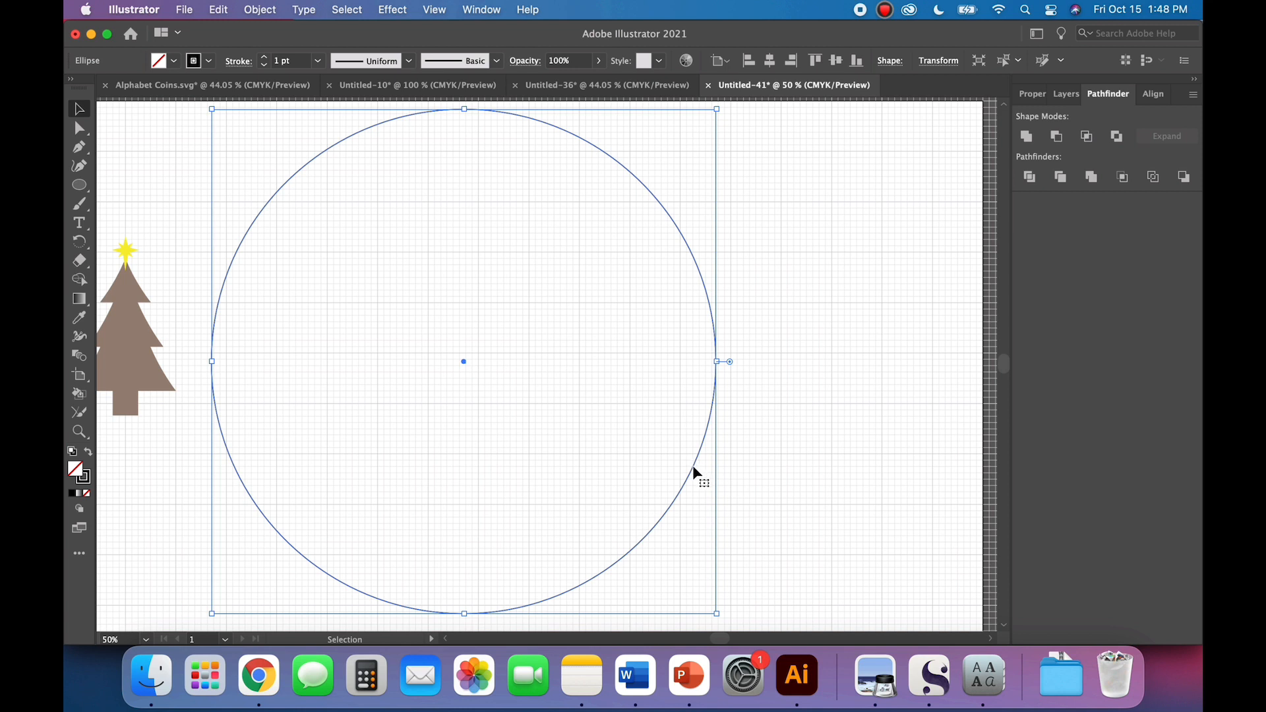
key("Right")
key("Right")
key("Right")
key("Left")
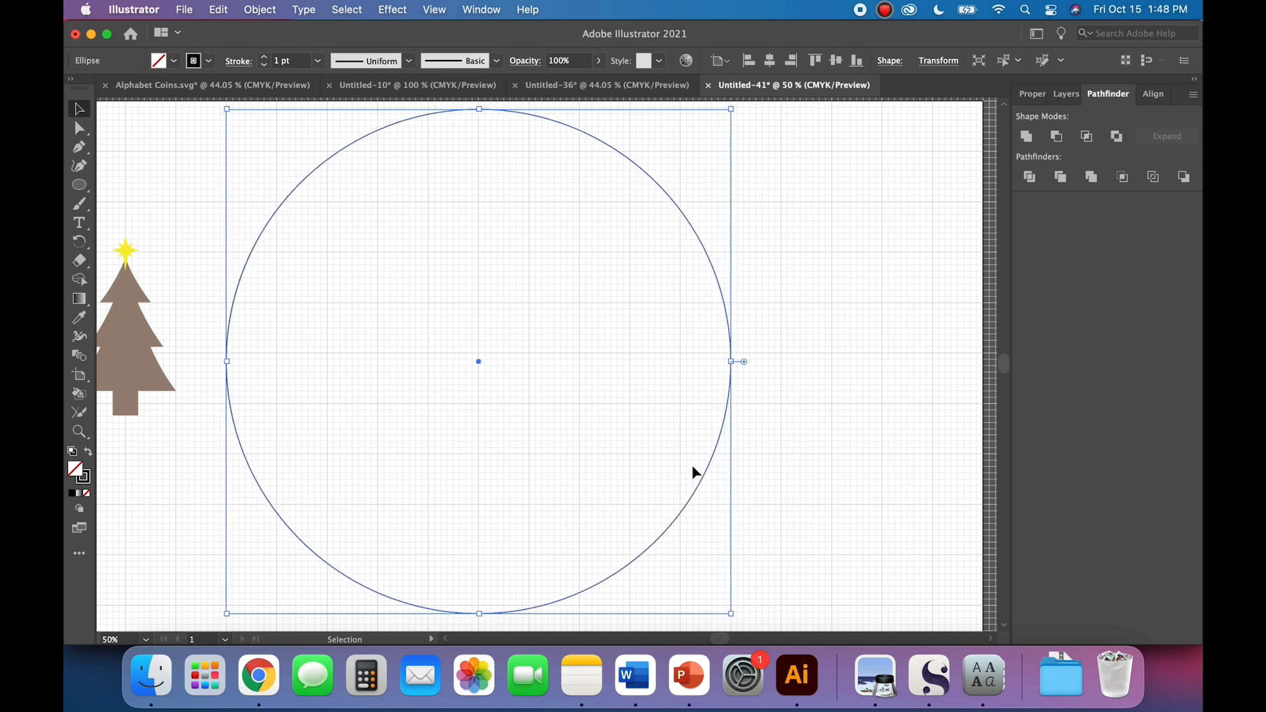
key("Up")
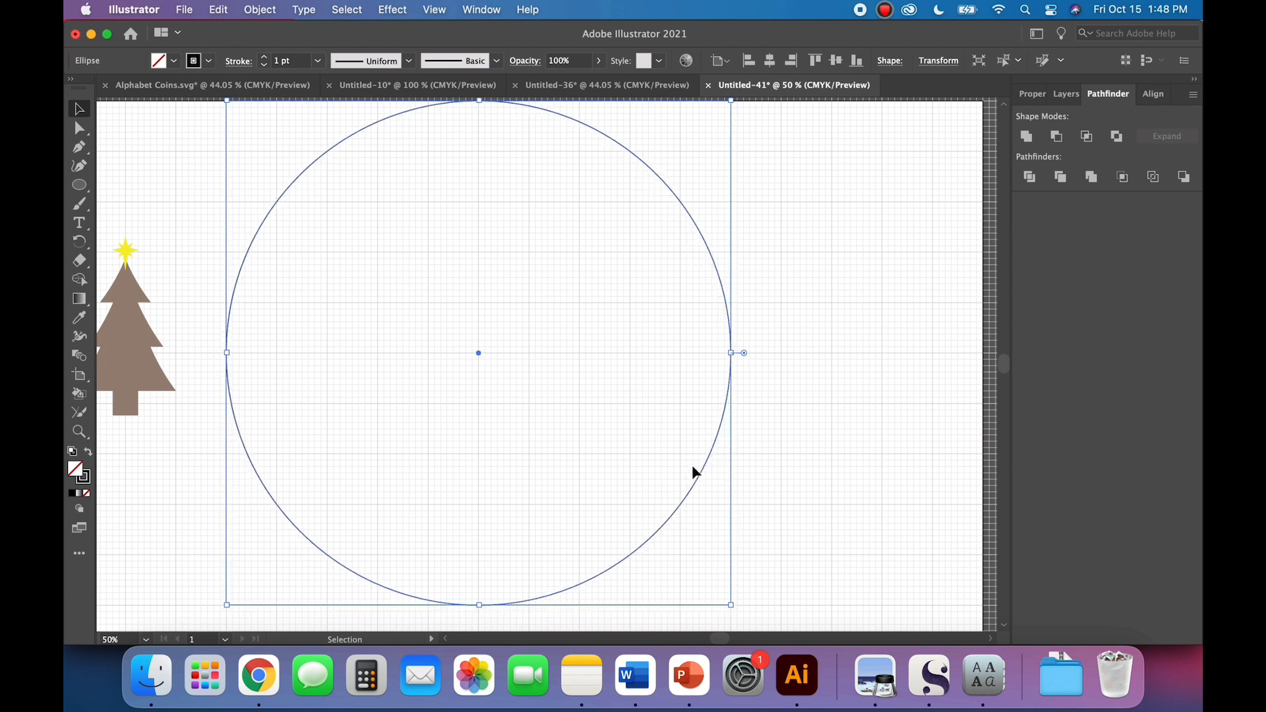
left_click(784, 474)
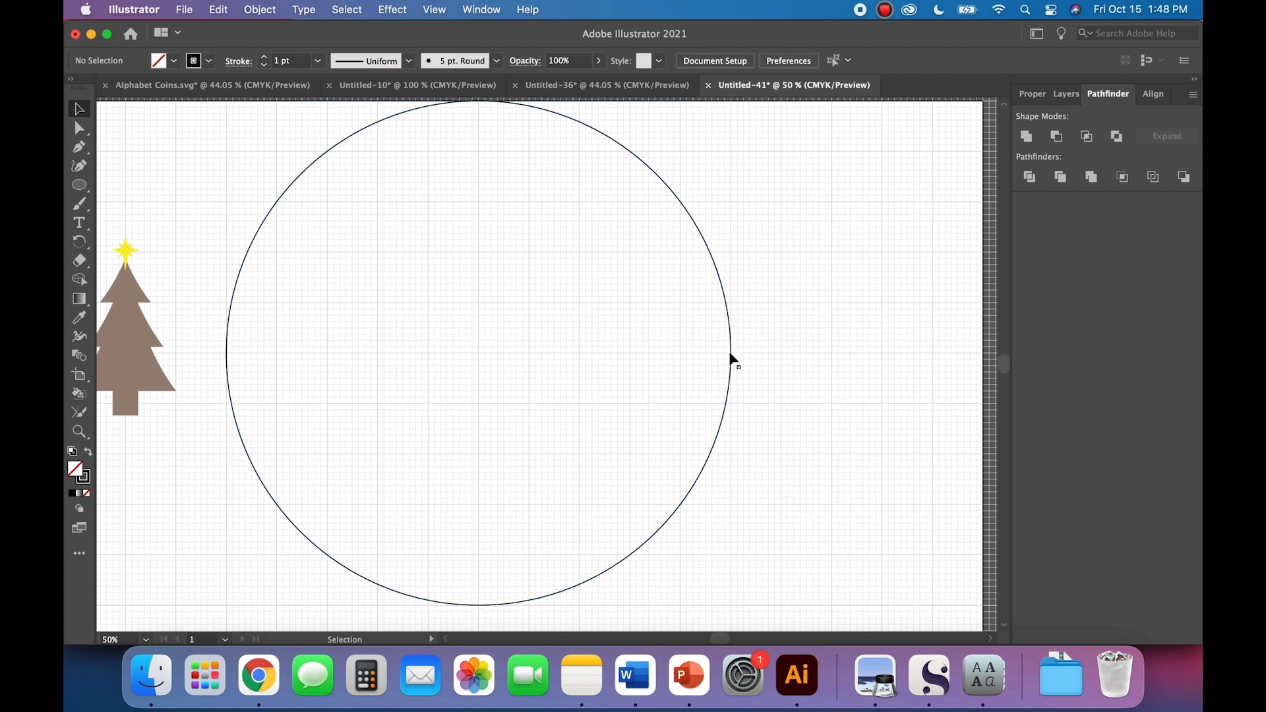
Step: Choose the Line Segment tool and set the stroke colour for new lines to a green swatch
scroll(731, 359, "up", 2)
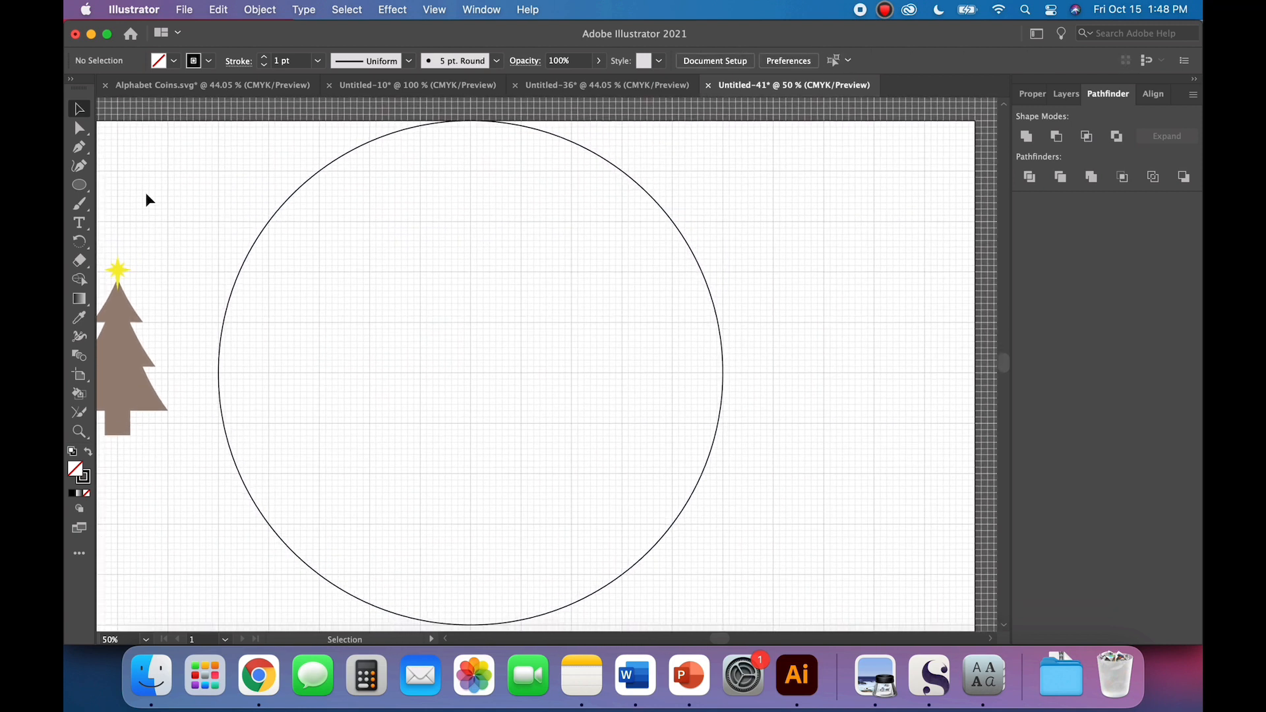
left_click_drag(79, 185, 149, 258)
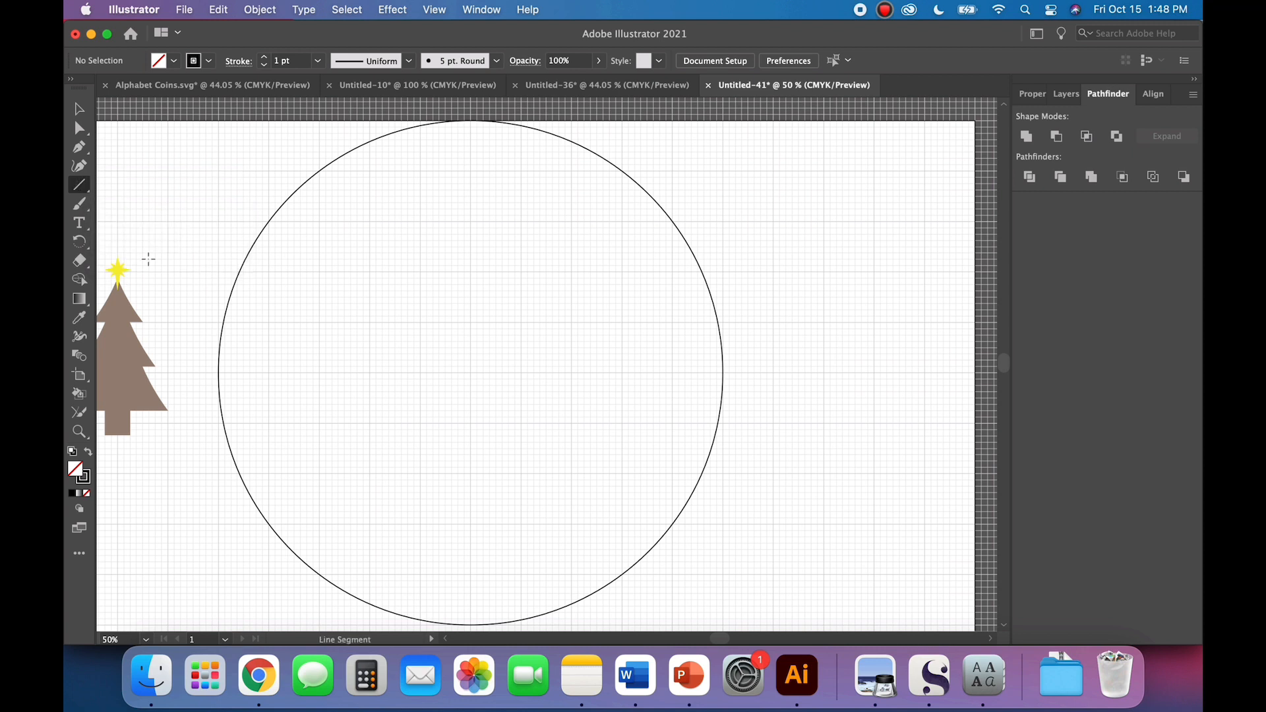
left_click(209, 60)
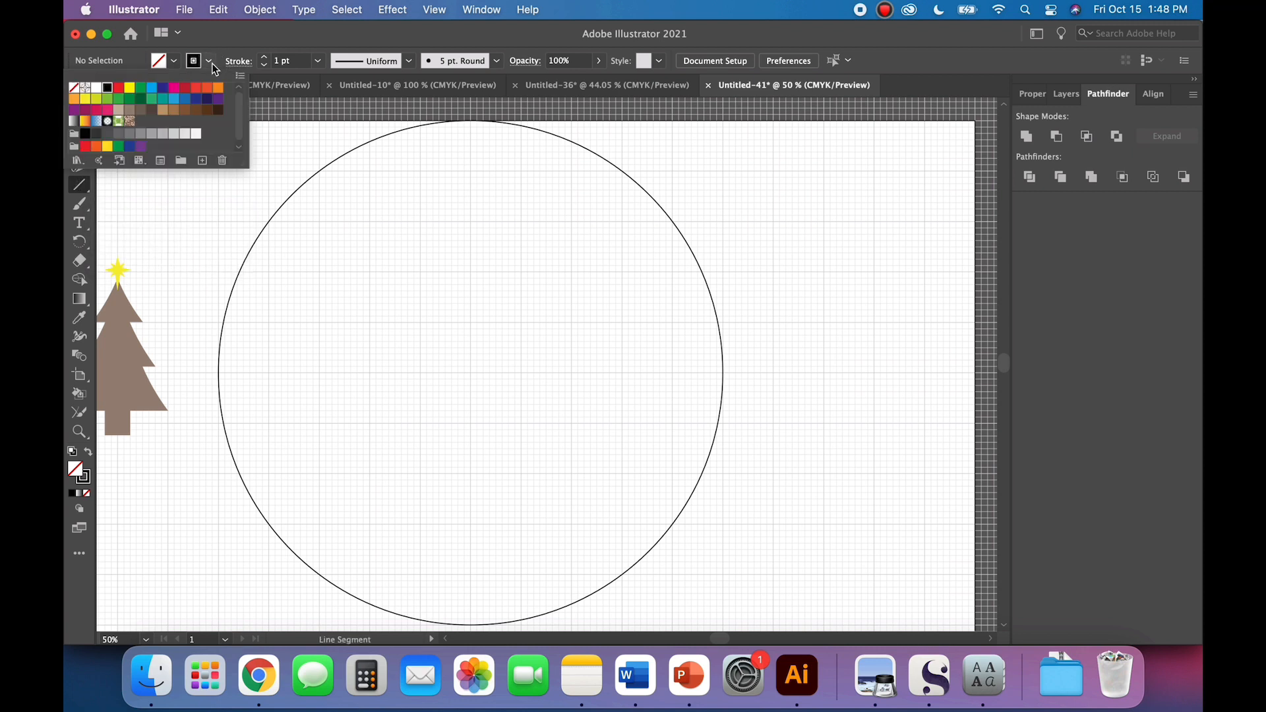
left_click(144, 104)
left_click(414, 274)
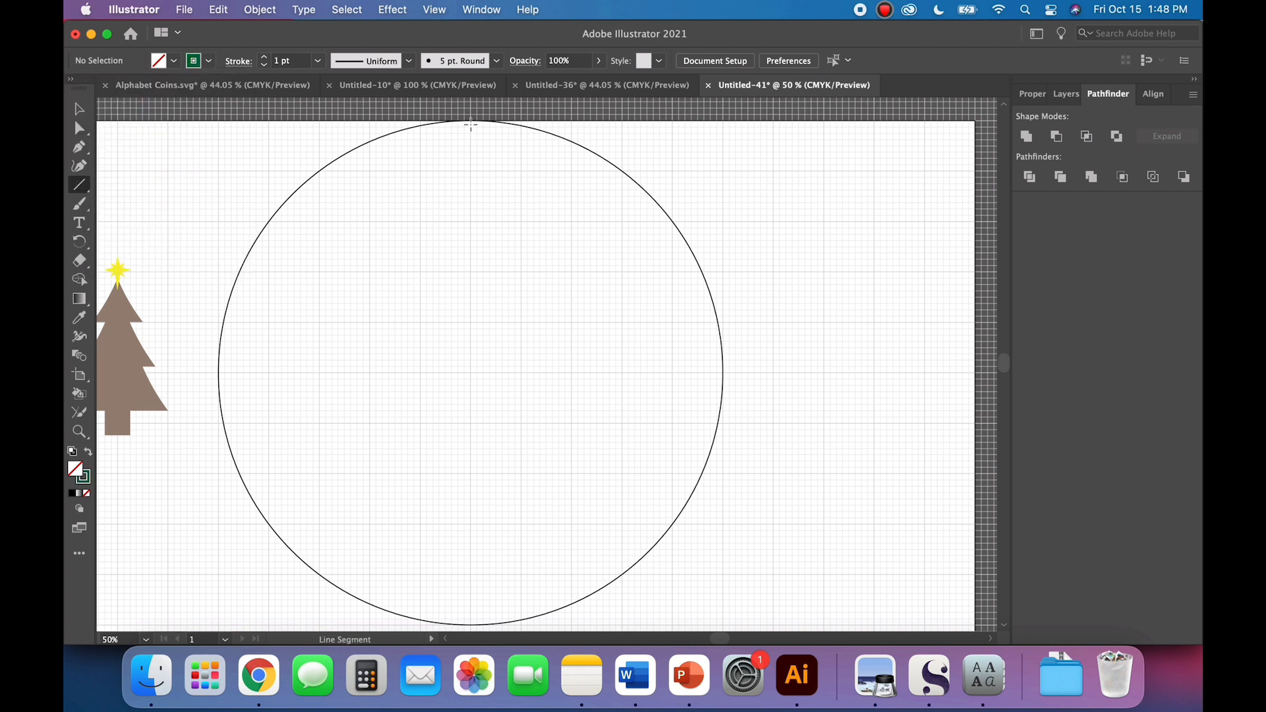
mouse_move(471, 121)
left_mouse_down()
mouse_move(464, 387)
mouse_move(489, 399)
mouse_move(462, 547)
mouse_move(471, 624)
left_mouse_up()
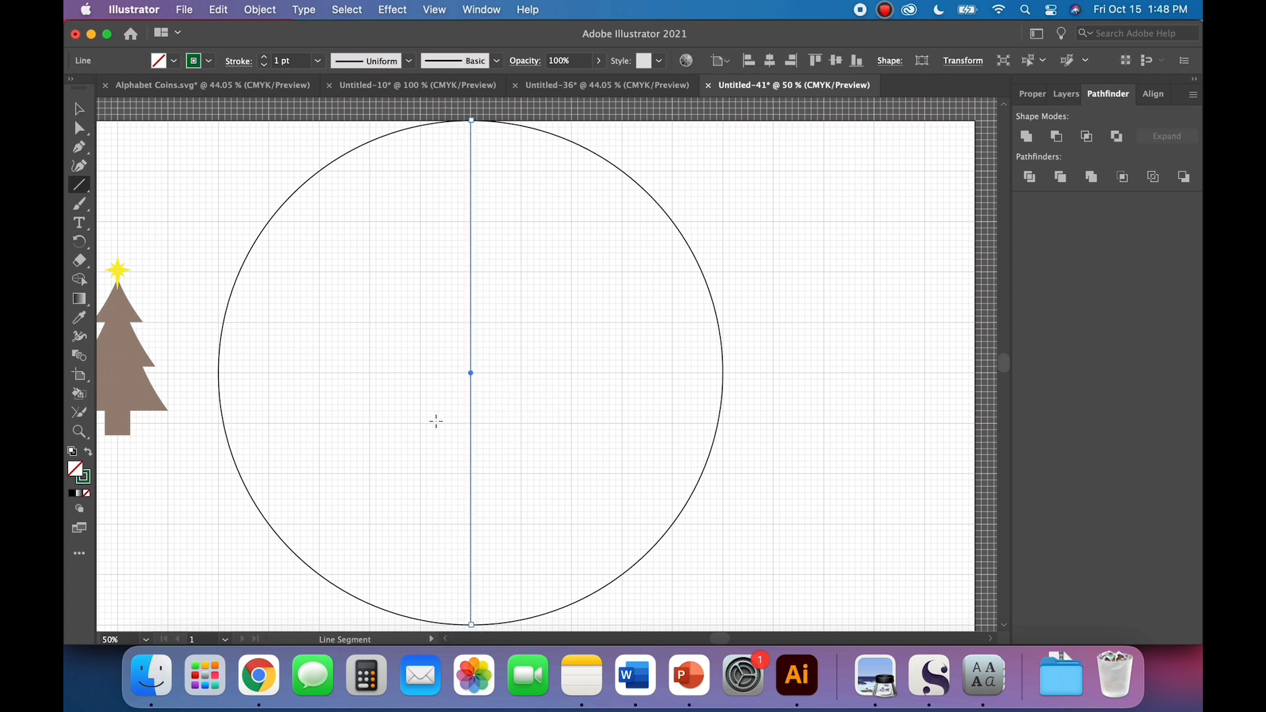
left_click(79, 108)
left_click(208, 241)
scroll(472, 579, "down", 3)
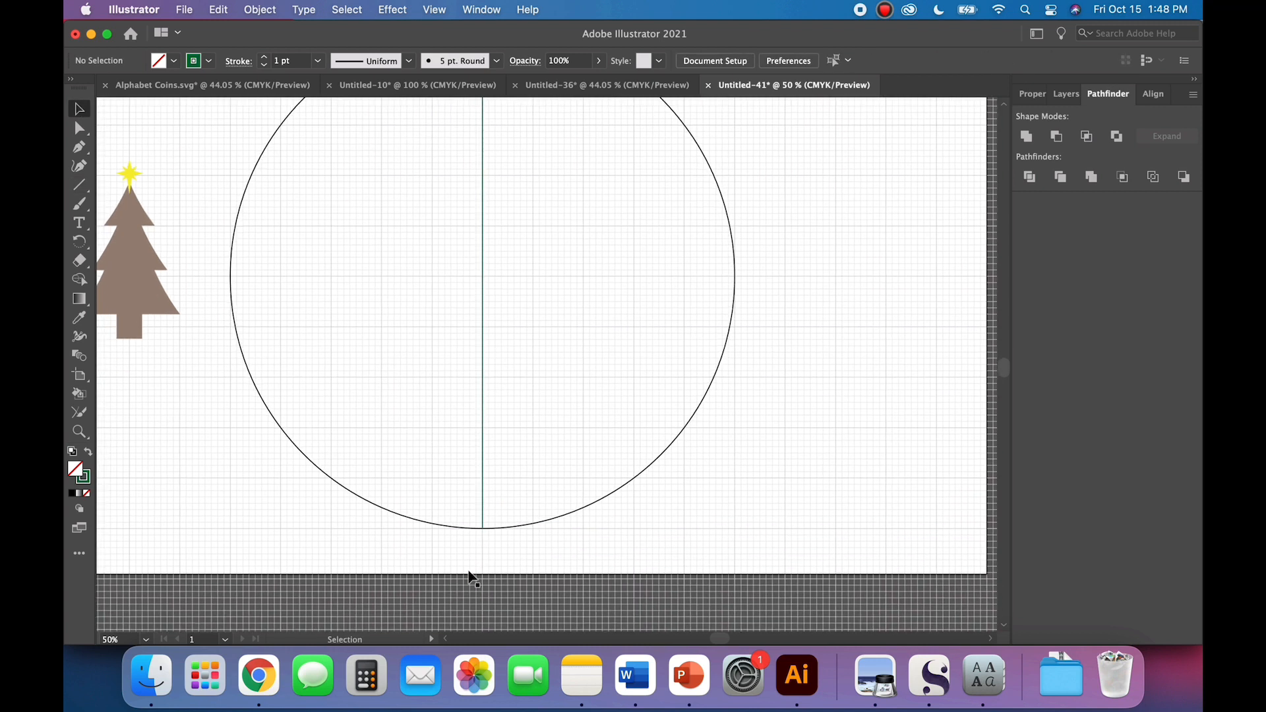
scroll(472, 579, "up", 3)
scroll(472, 579, "right", 1)
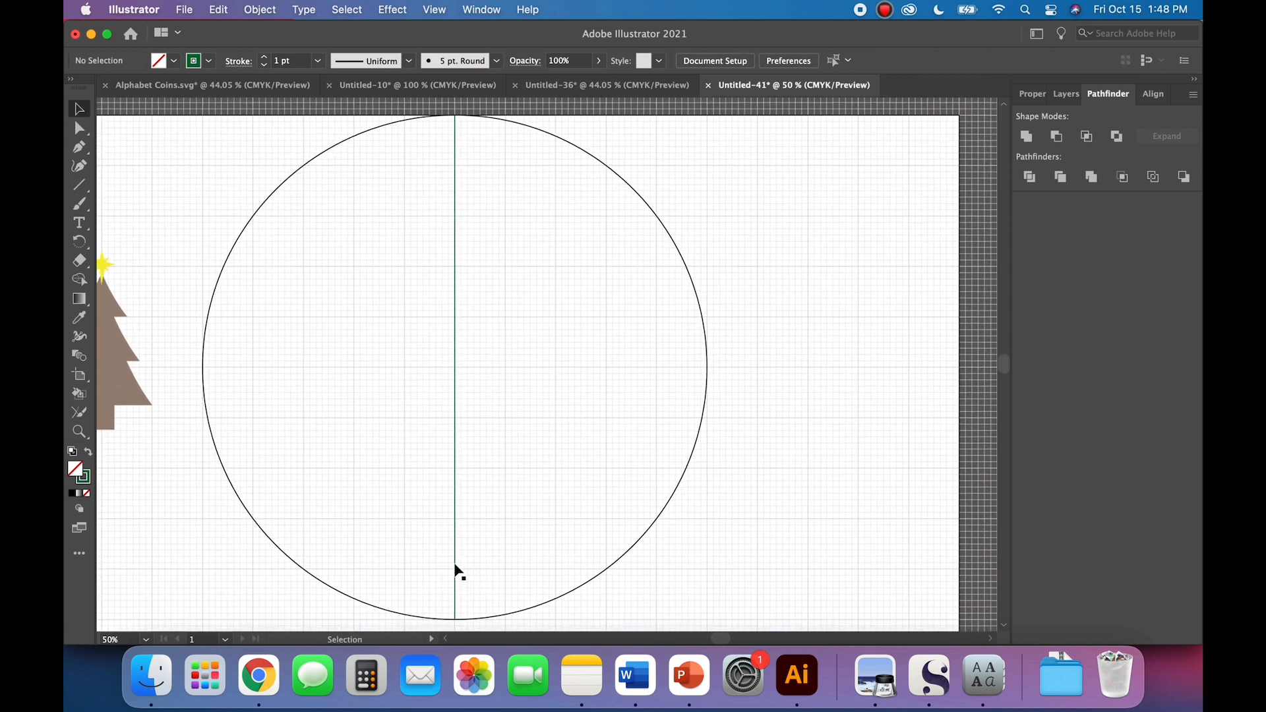
left_click(454, 565)
key("Delete")
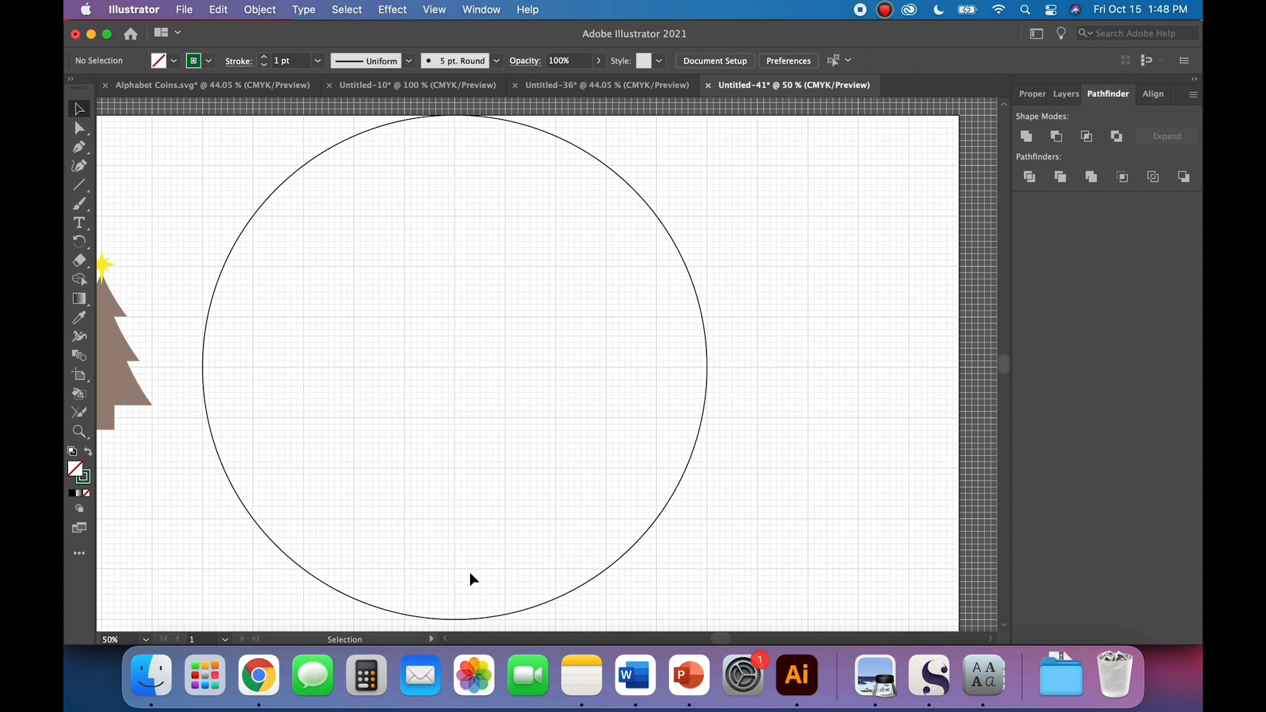
Step: Draw a vertical green line through the circle's centre, from its topmost to its bottommost point
left_click(79, 185)
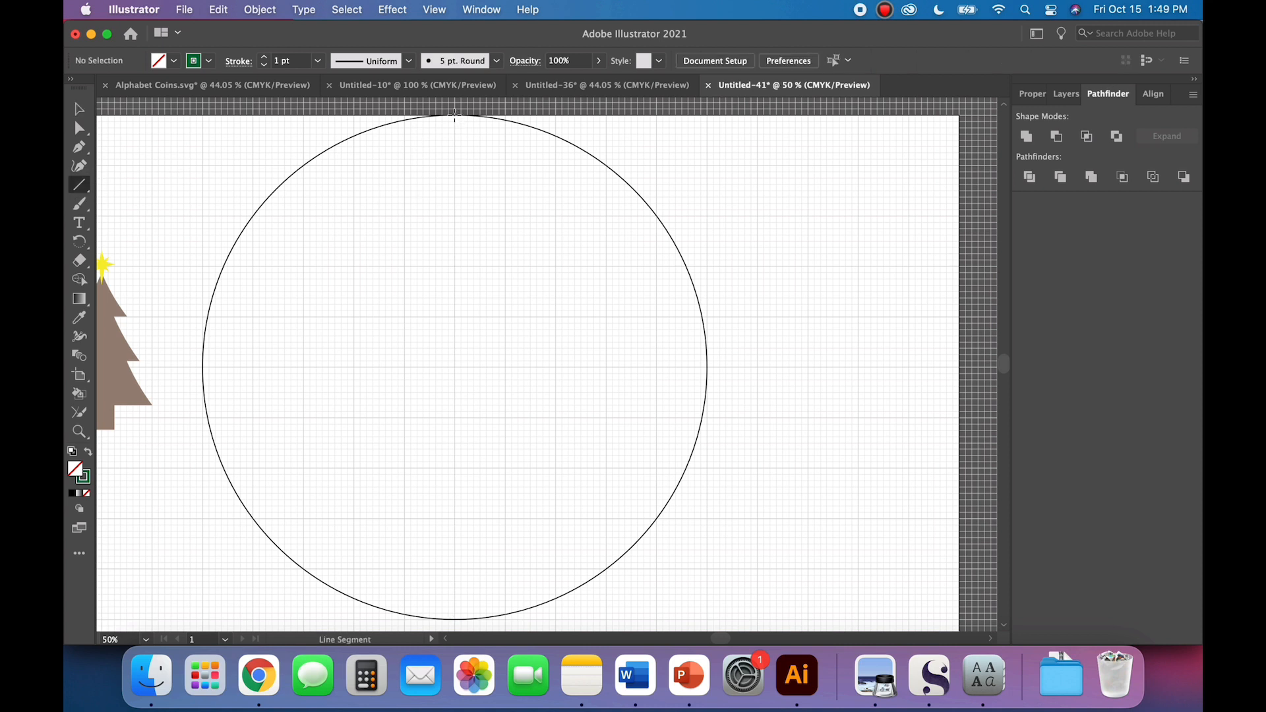
mouse_move(455, 115)
left_mouse_down()
mouse_move(455, 342)
mouse_move(353, 325)
mouse_move(518, 430)
mouse_move(344, 359)
mouse_move(440, 436)
mouse_move(455, 618)
left_mouse_up()
left_click(80, 110)
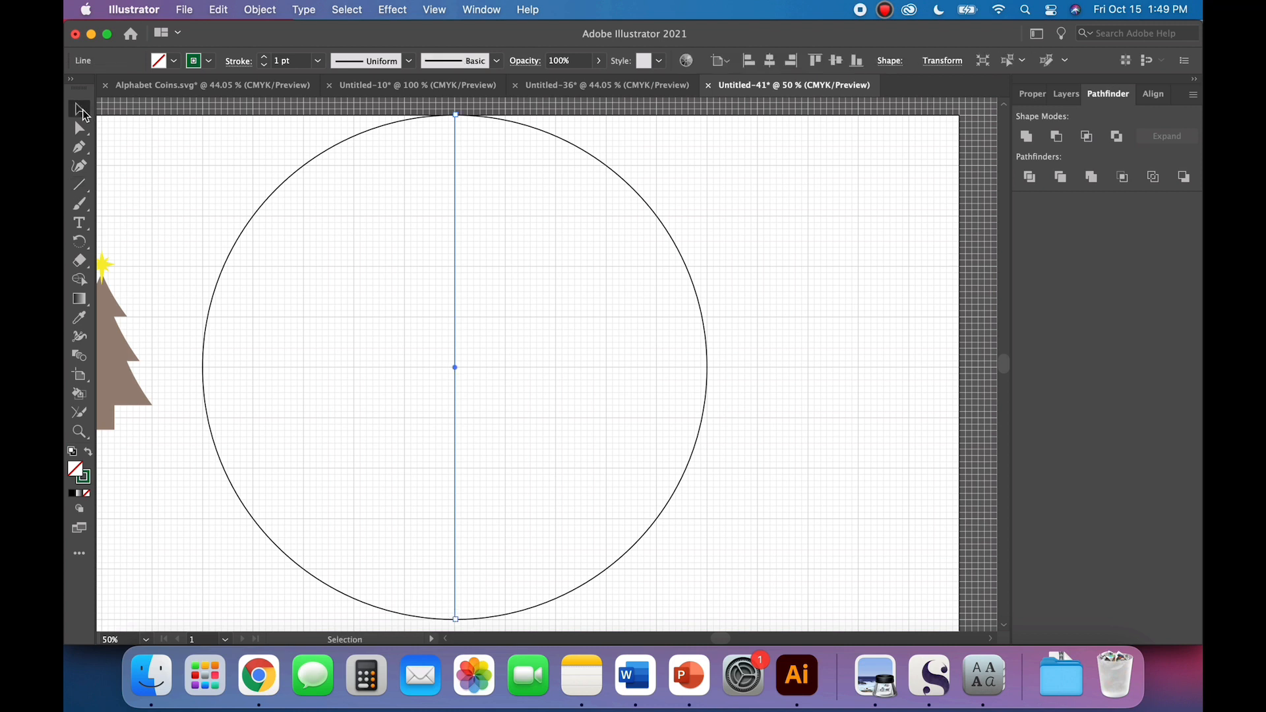
left_click(188, 199)
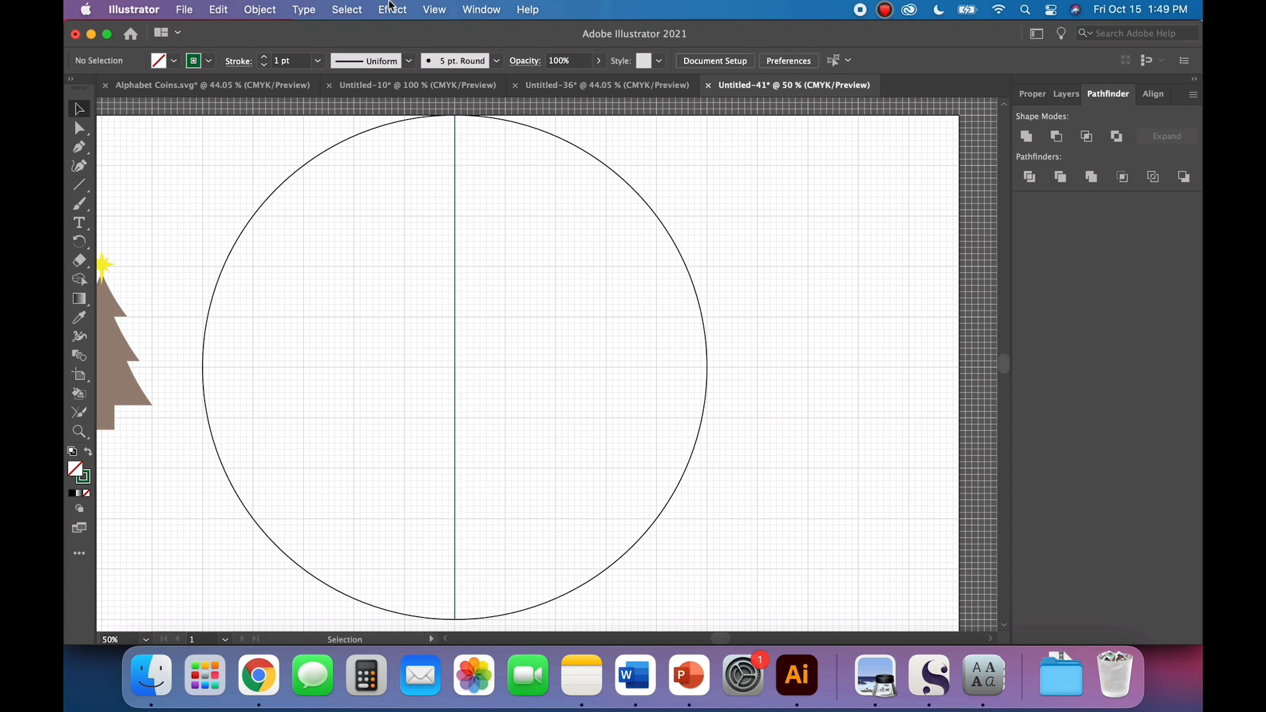
Step: Turn off Snap to Grid and draw a diagonal green line from the circle's topmost point to its leftmost point
left_click(435, 9)
scroll(451, 591, "down", 3)
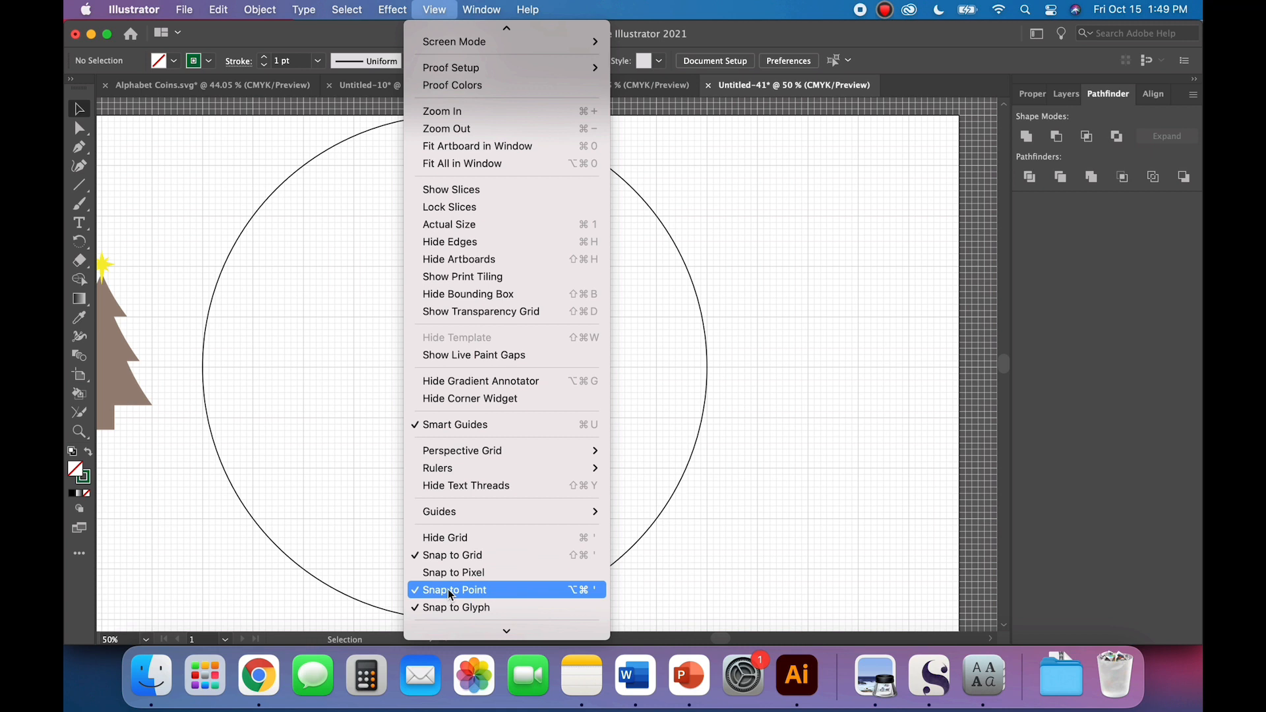
left_click(446, 556)
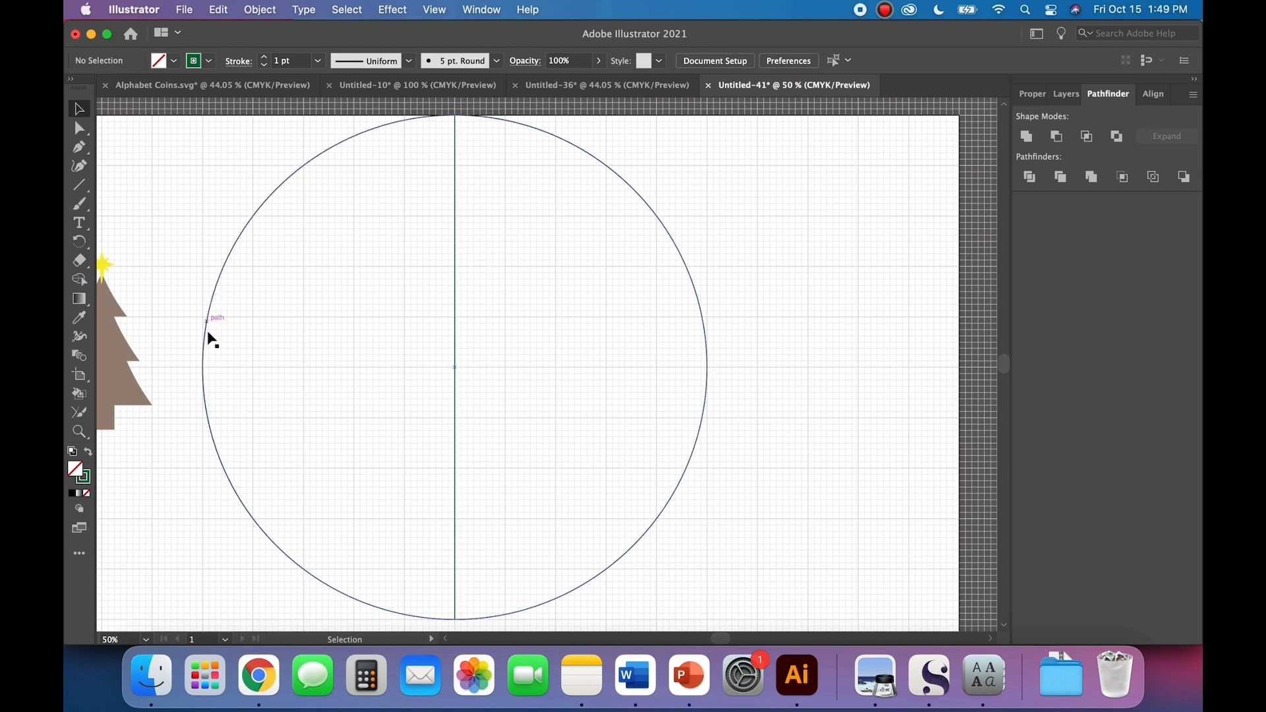
left_click(80, 185)
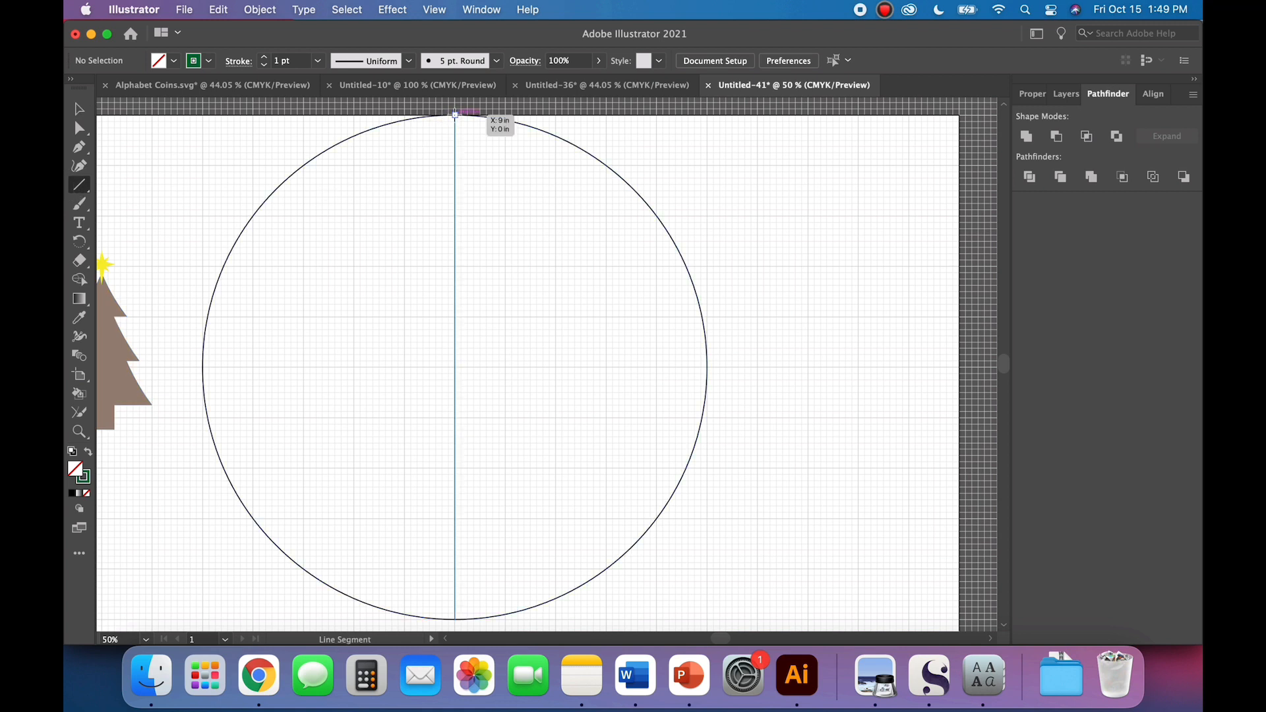
left_click_drag(455, 115, 227, 392)
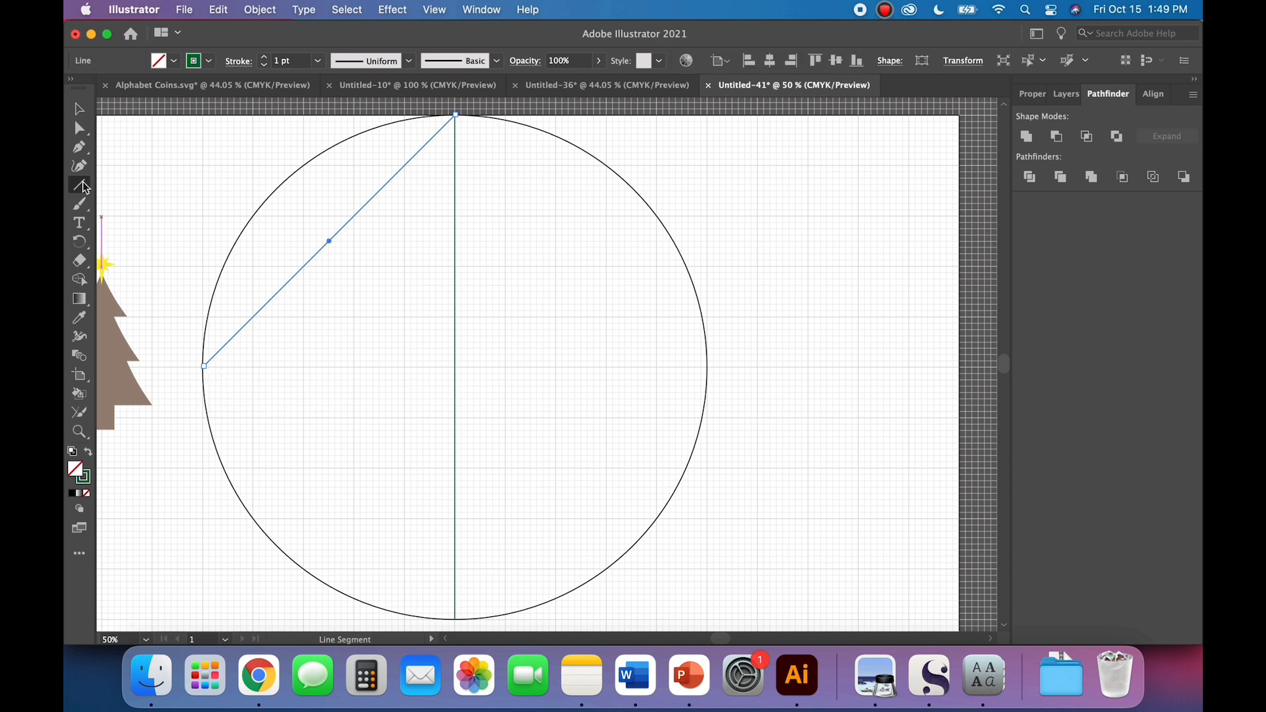
left_click(79, 111)
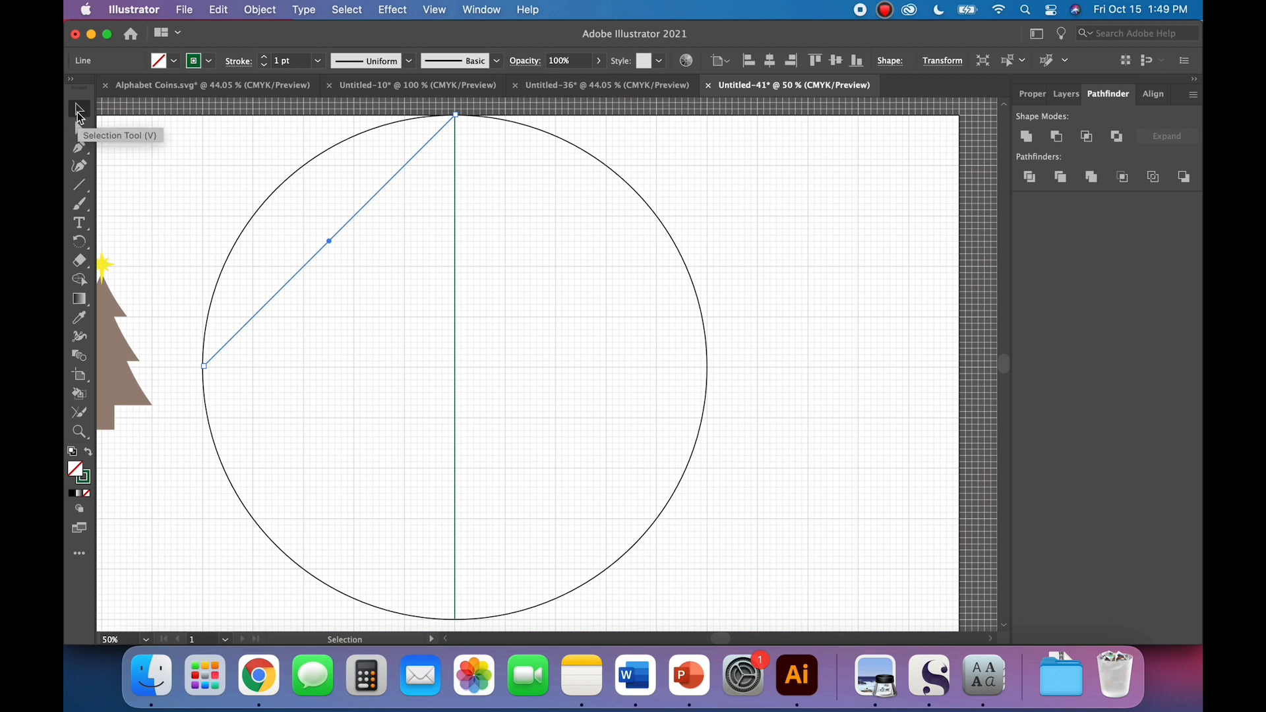
Step: Draw a second green diagonal, parallel to the first, from two grid squares below the circle's top on the vertical line to the circle's left edge
left_click(81, 189)
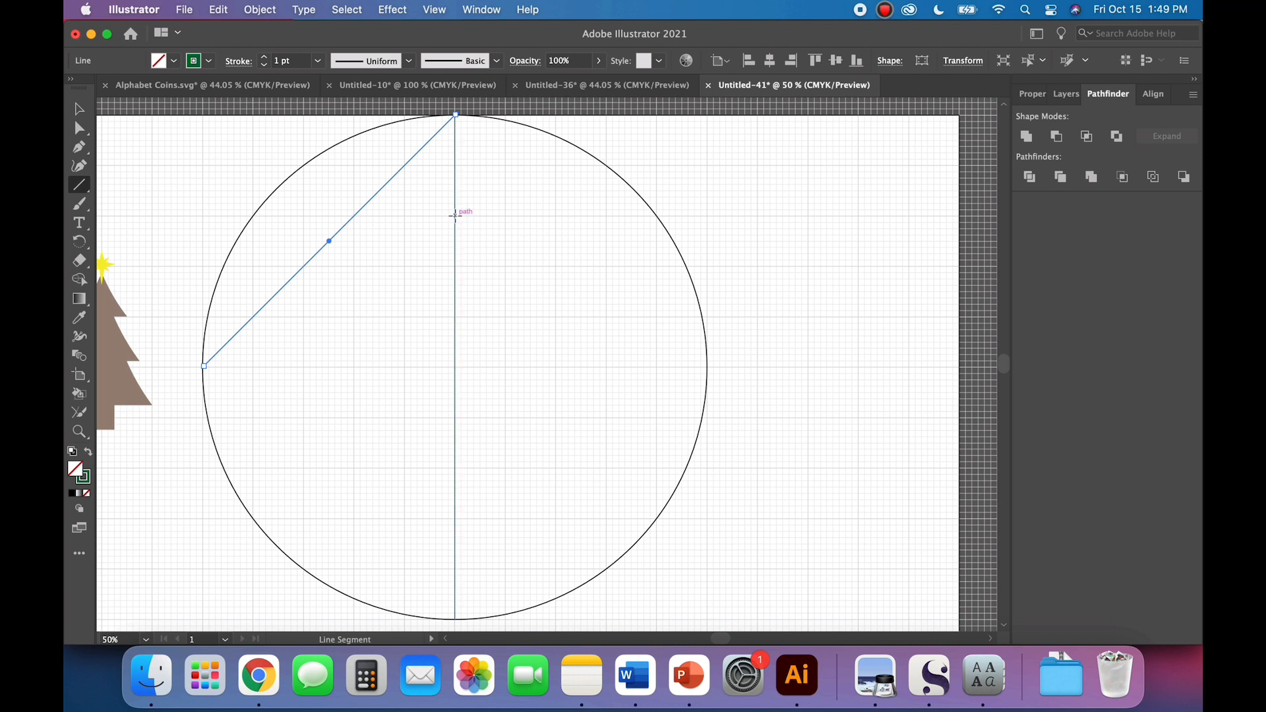
left_click(80, 110)
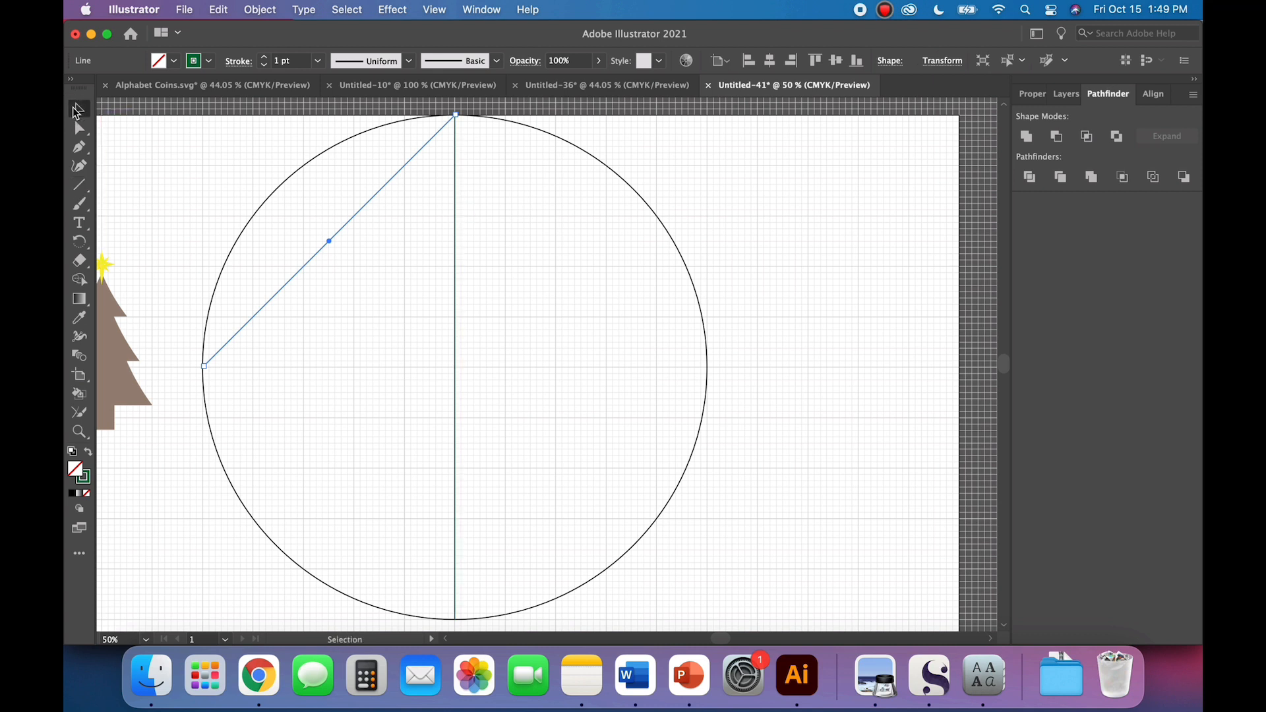
left_click(165, 197)
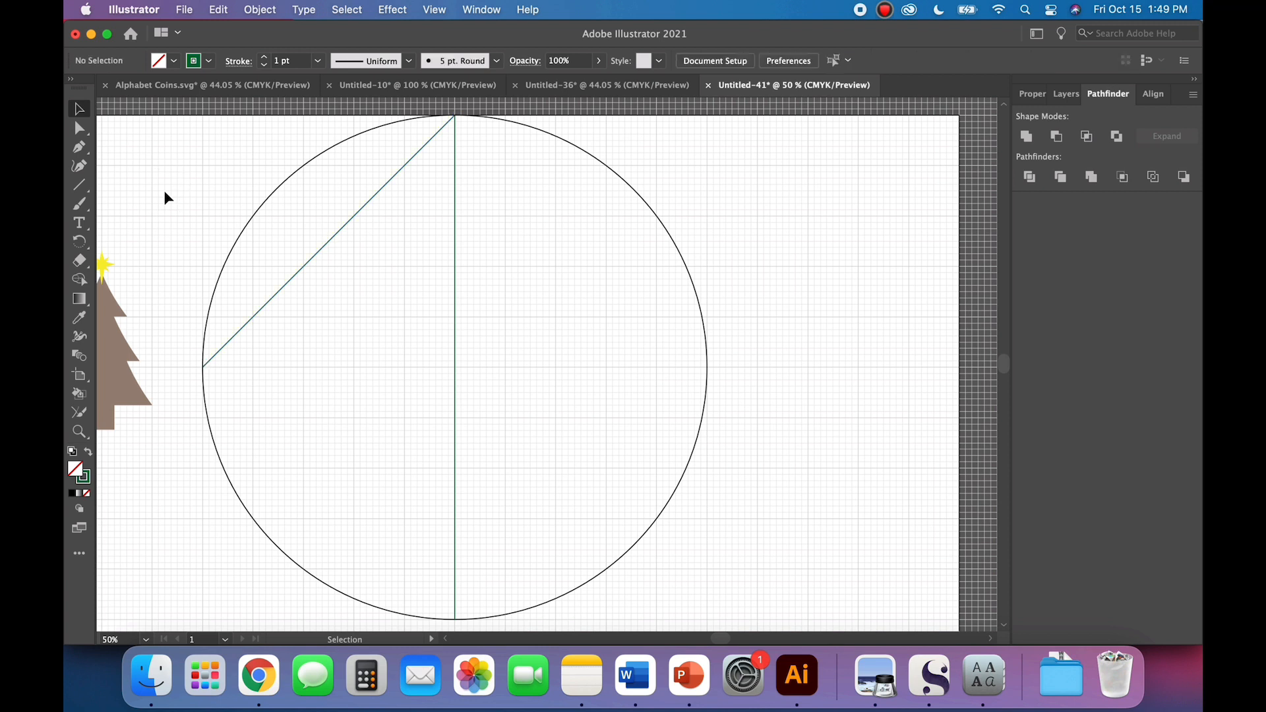
left_click(80, 185)
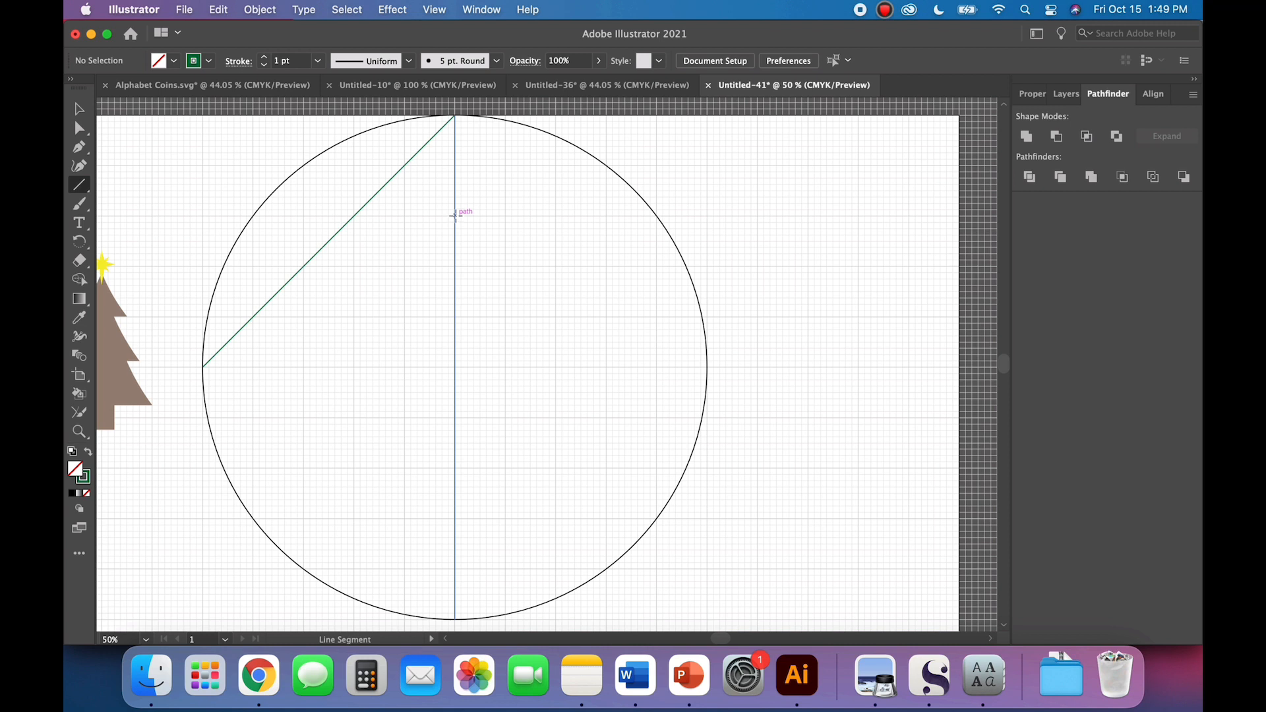
left_click_drag(456, 215, 441, 235)
left_click_drag(283, 437, 242, 476)
left_click(79, 109)
left_click(169, 216)
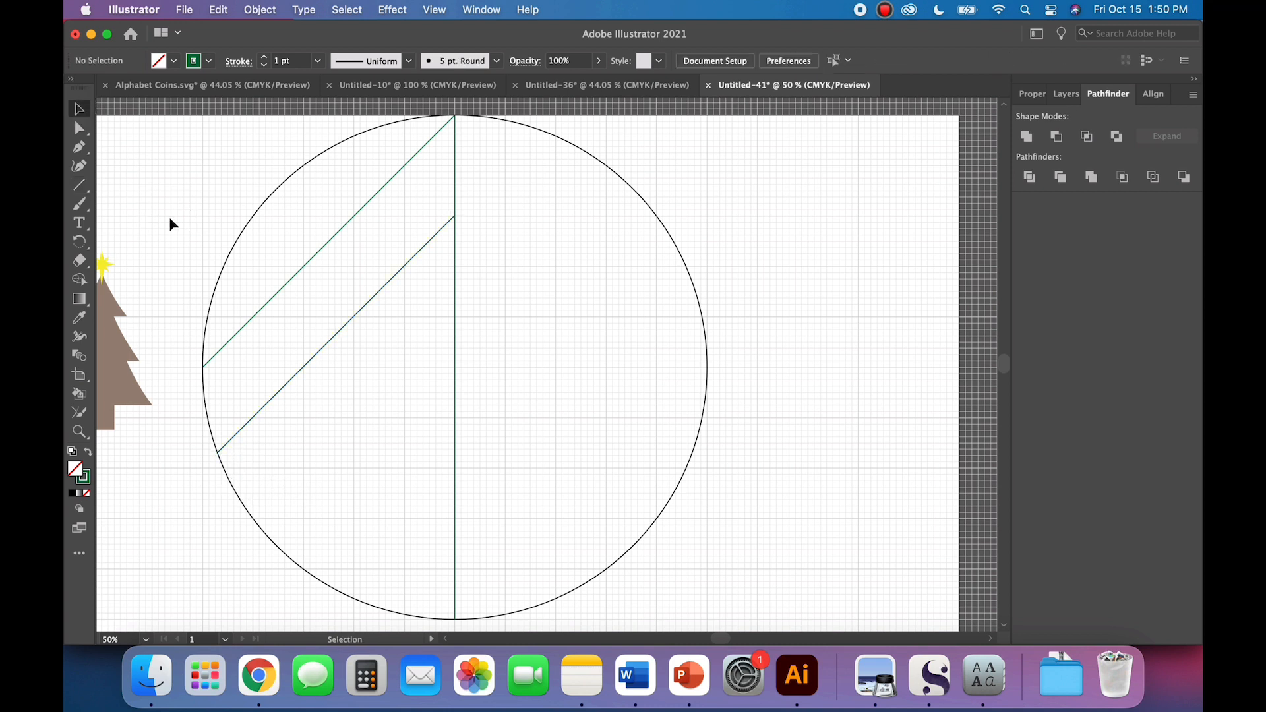
Step: Draw two more parallel green diagonals to the circle's left edge, starting four and six grid squares below the top of the vertical line
left_click(79, 186)
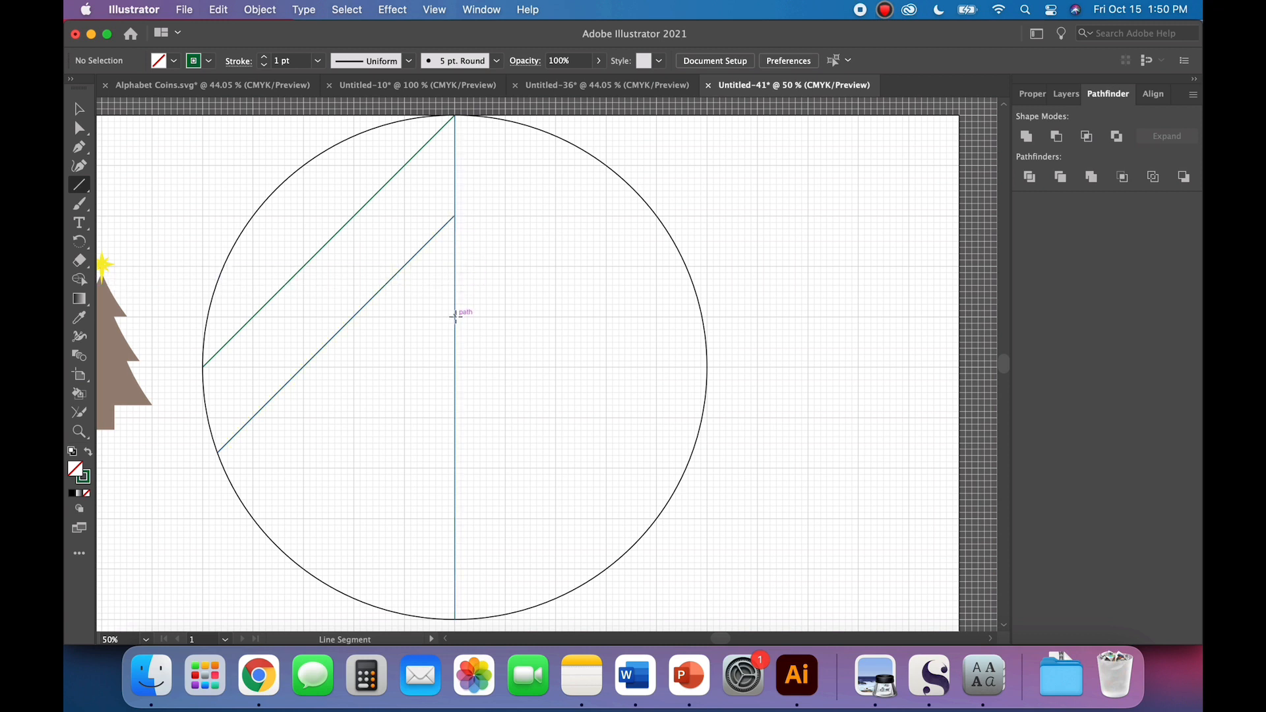
mouse_move(455, 317)
left_mouse_down()
mouse_move(376, 506)
mouse_move(350, 498)
mouse_move(279, 542)
left_mouse_up()
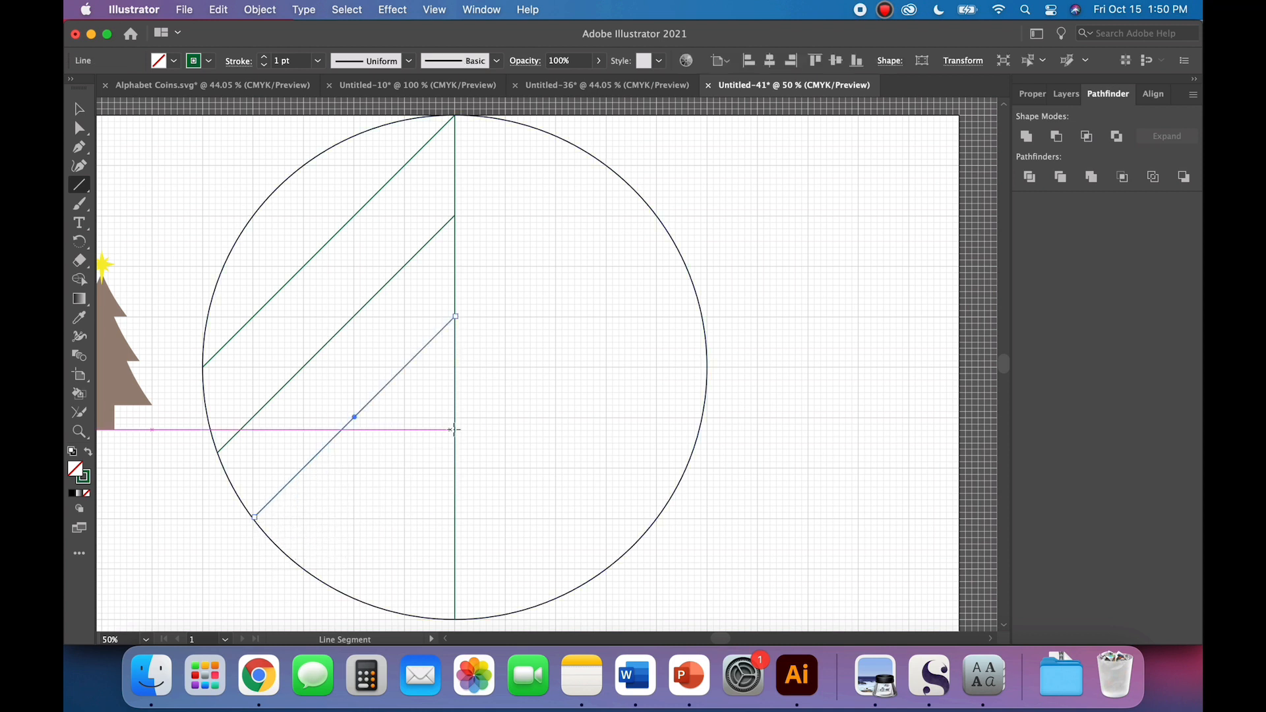
left_click(79, 109)
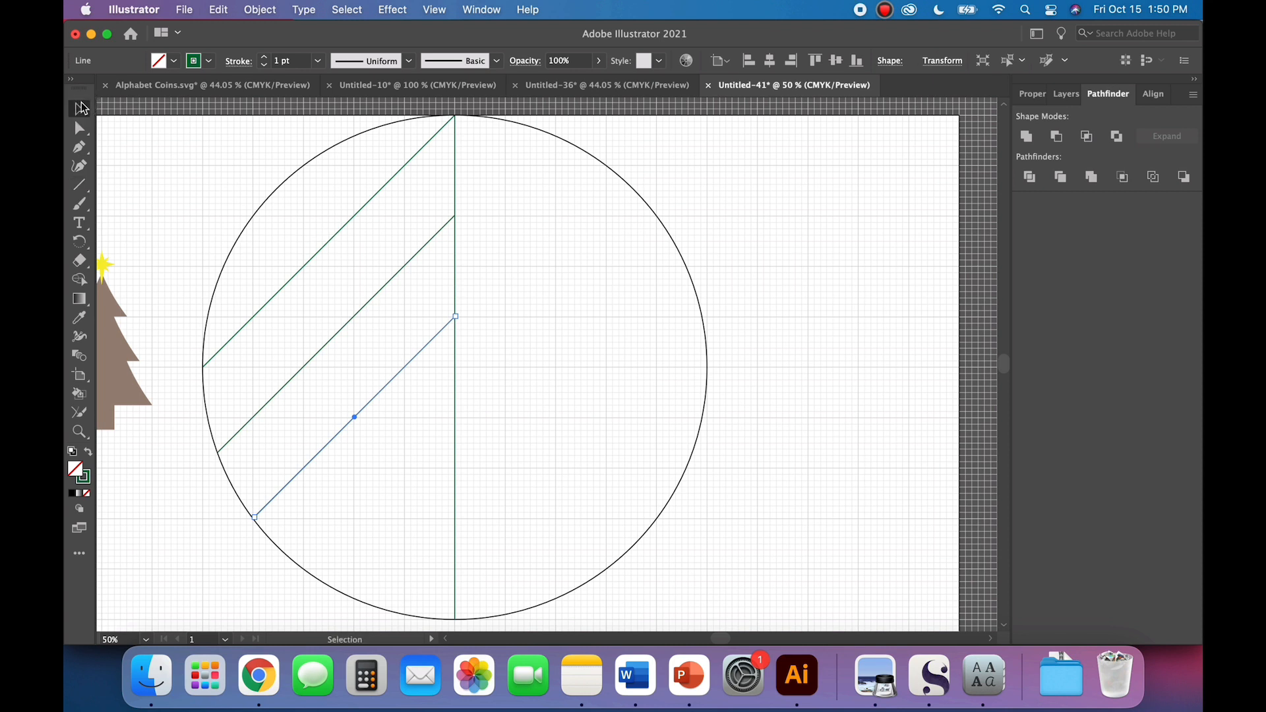
left_click(148, 215)
left_click(86, 189)
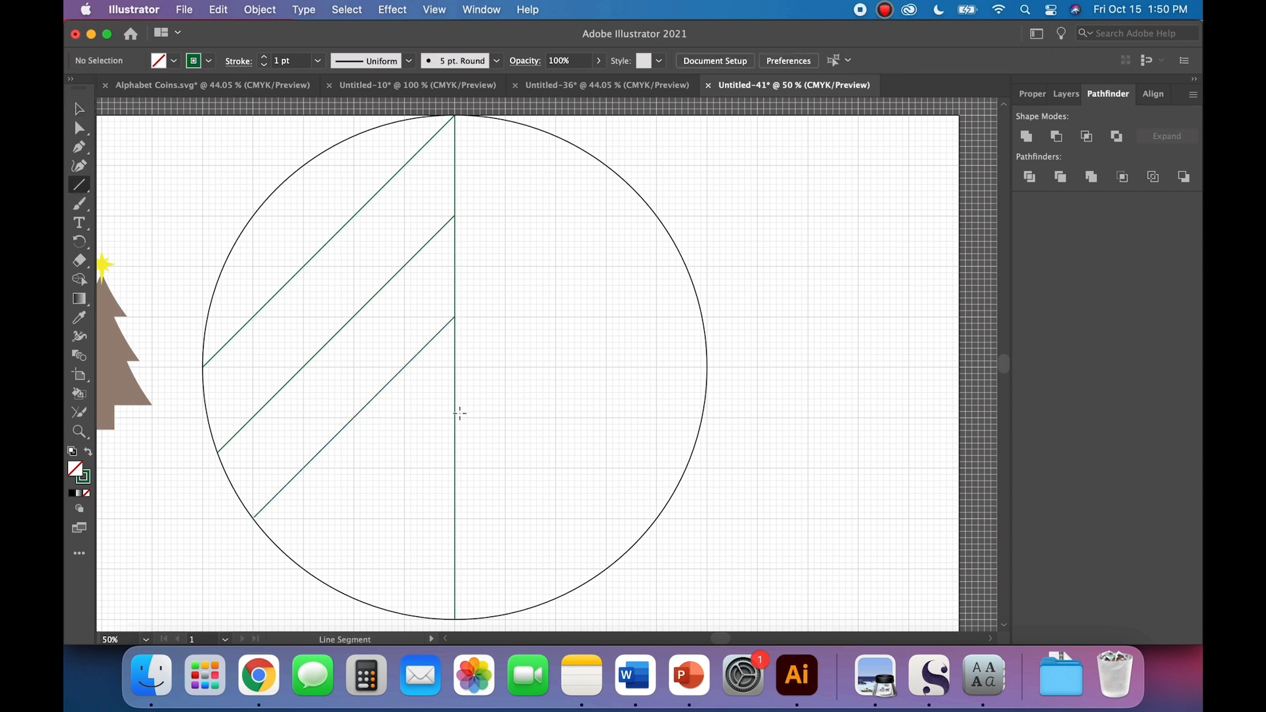
left_click_drag(455, 417, 307, 575)
left_click(77, 112)
left_click(156, 198)
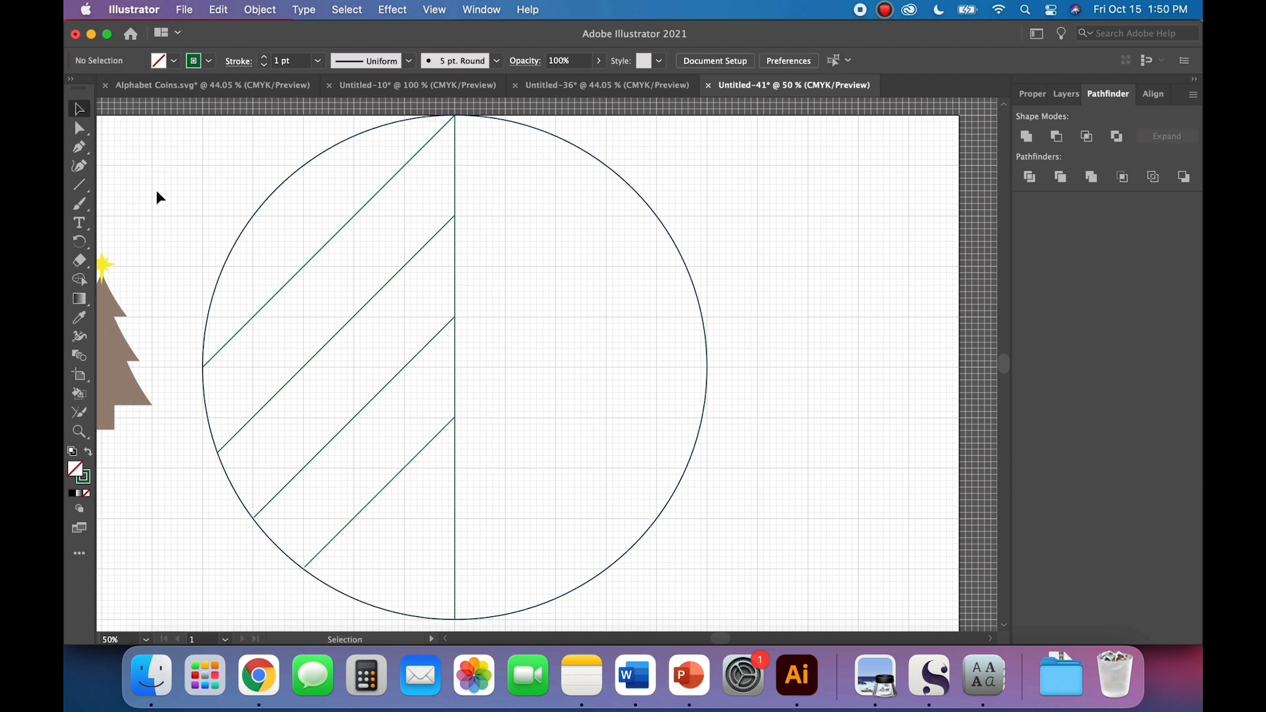
Step: Draw a fifth parallel green diagonal from eight grid squares below the top of the vertical line to the circle's lower-left edge
left_click(87, 185)
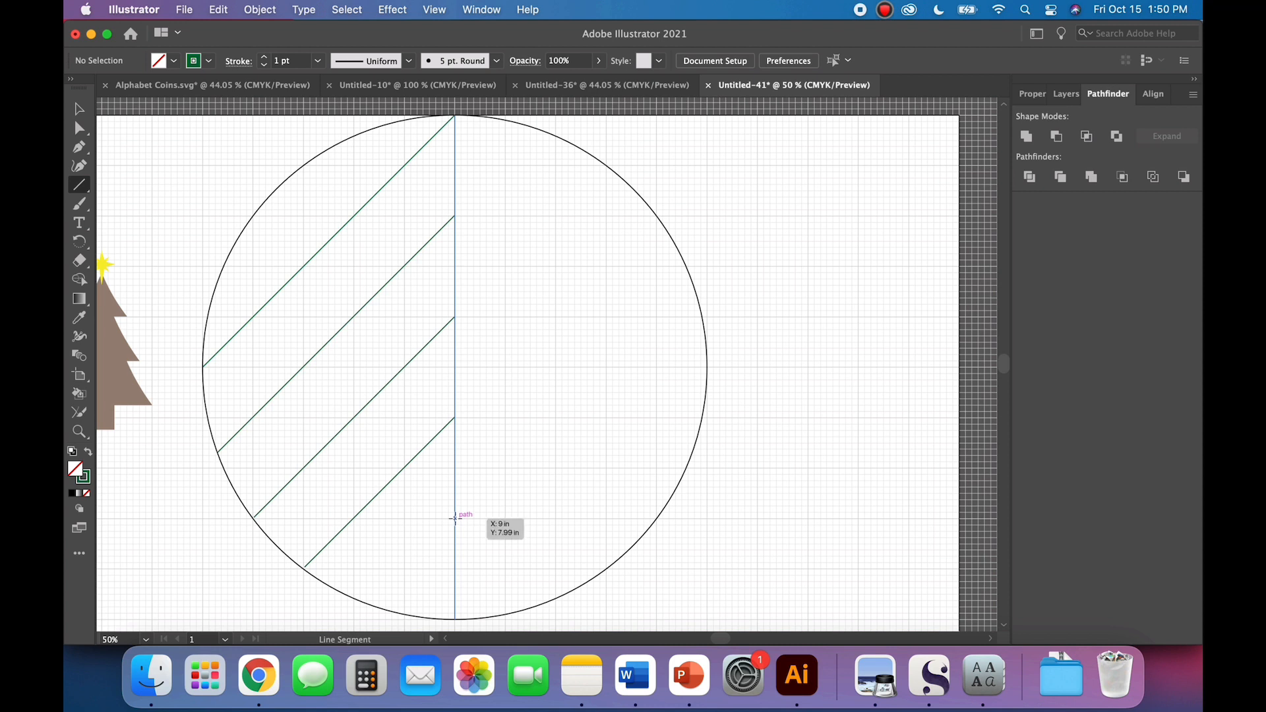
left_click_drag(455, 518, 369, 604)
left_click(79, 109)
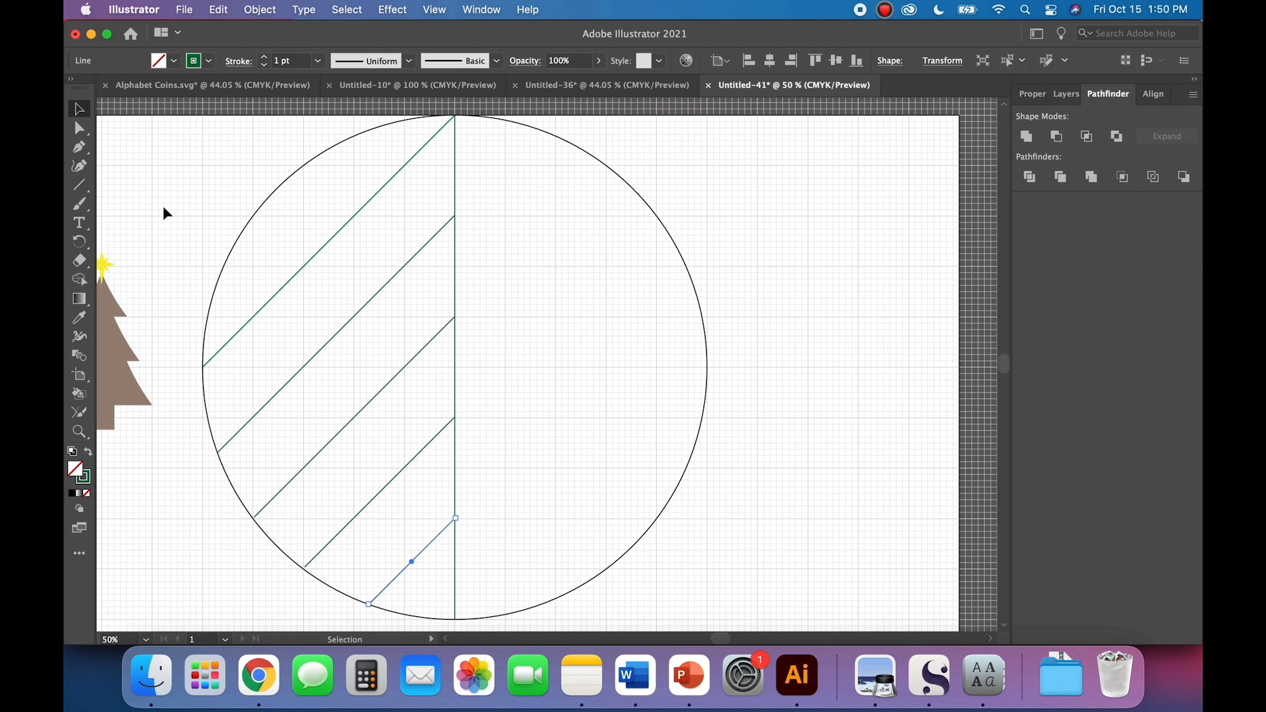
left_click(165, 212)
Step: Extend the first diagonal's lower end so that it meets the circle's outline exactly at its leftmost point
scroll(251, 403, "left", 5)
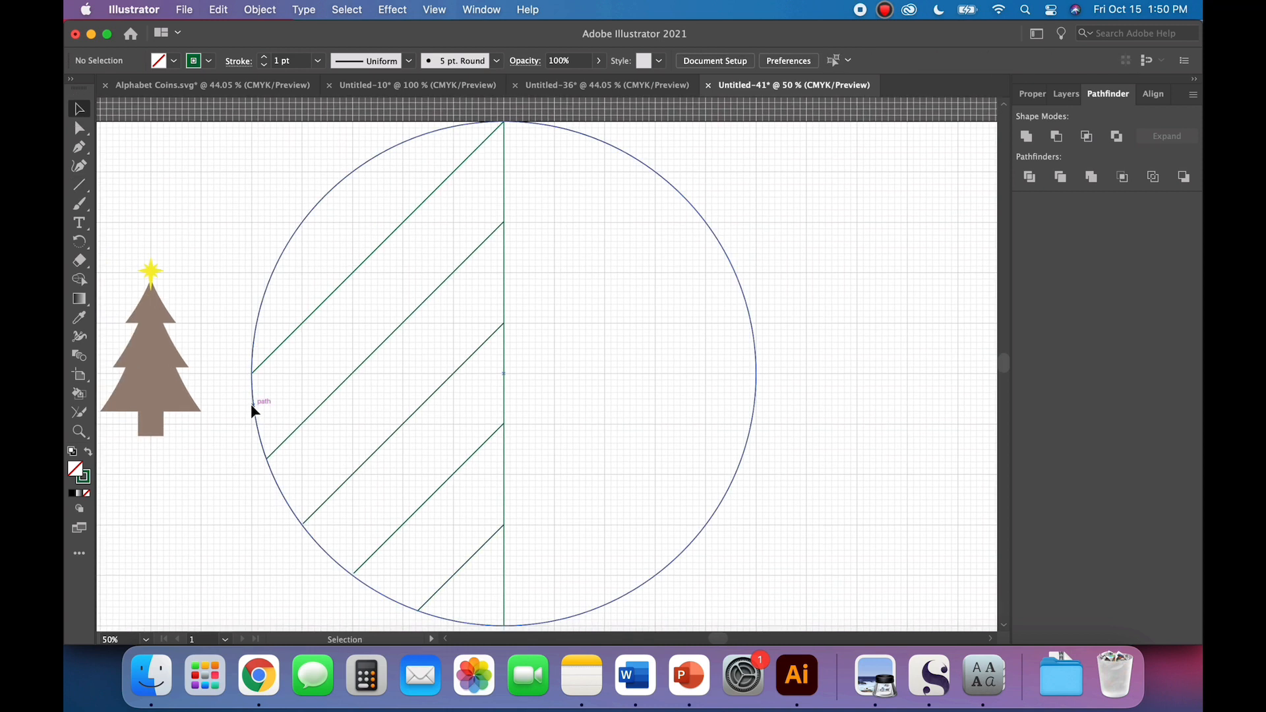
scroll(251, 403, "down", 3)
left_click(315, 312)
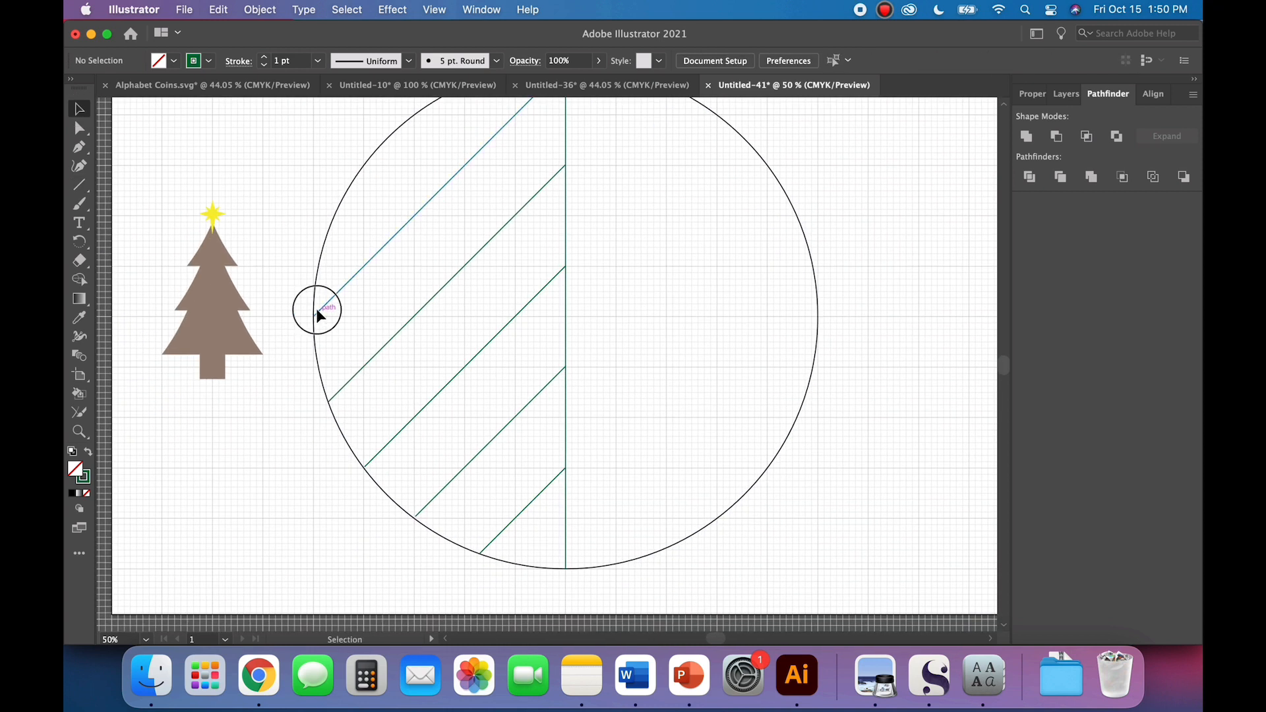
scroll(344, 401, "left", 5)
scroll(344, 401, "down", 2)
left_click(344, 401)
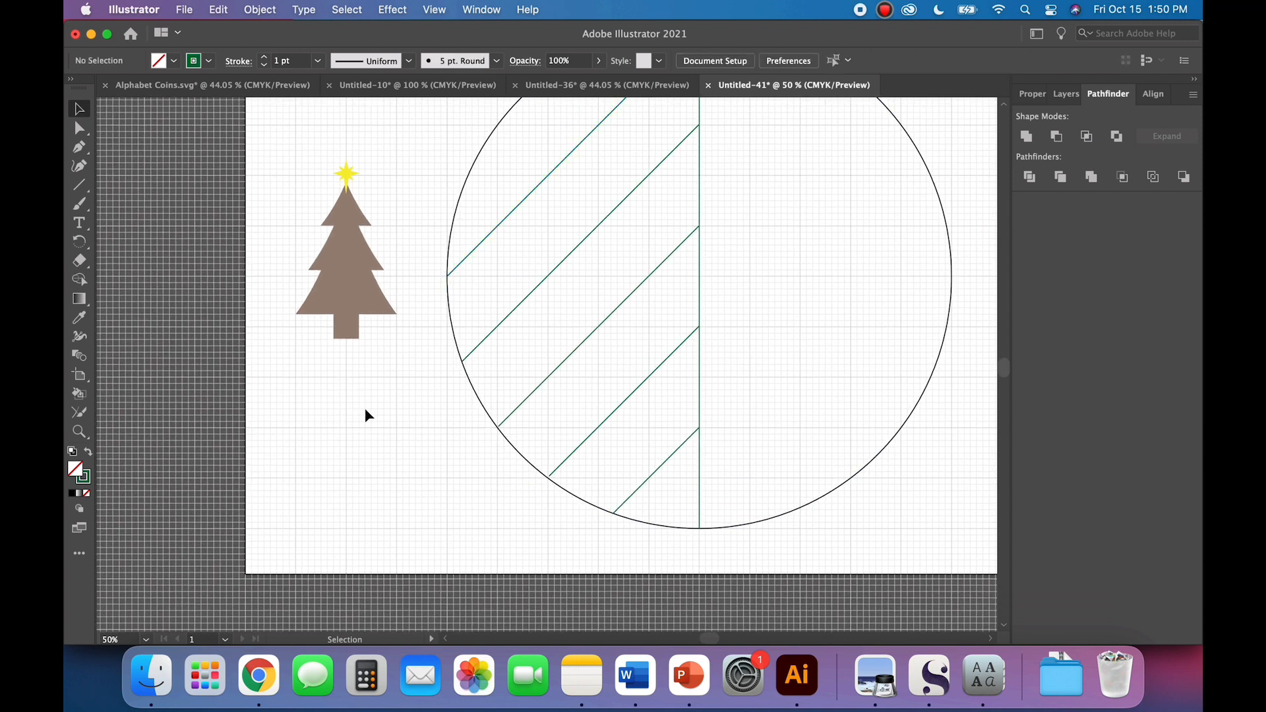
key("super+equal")
key("super+equal")
key("super+equal")
key("super+equal")
key("super+equal")
scroll(366, 414, "left", 4)
scroll(366, 414, "down", 8)
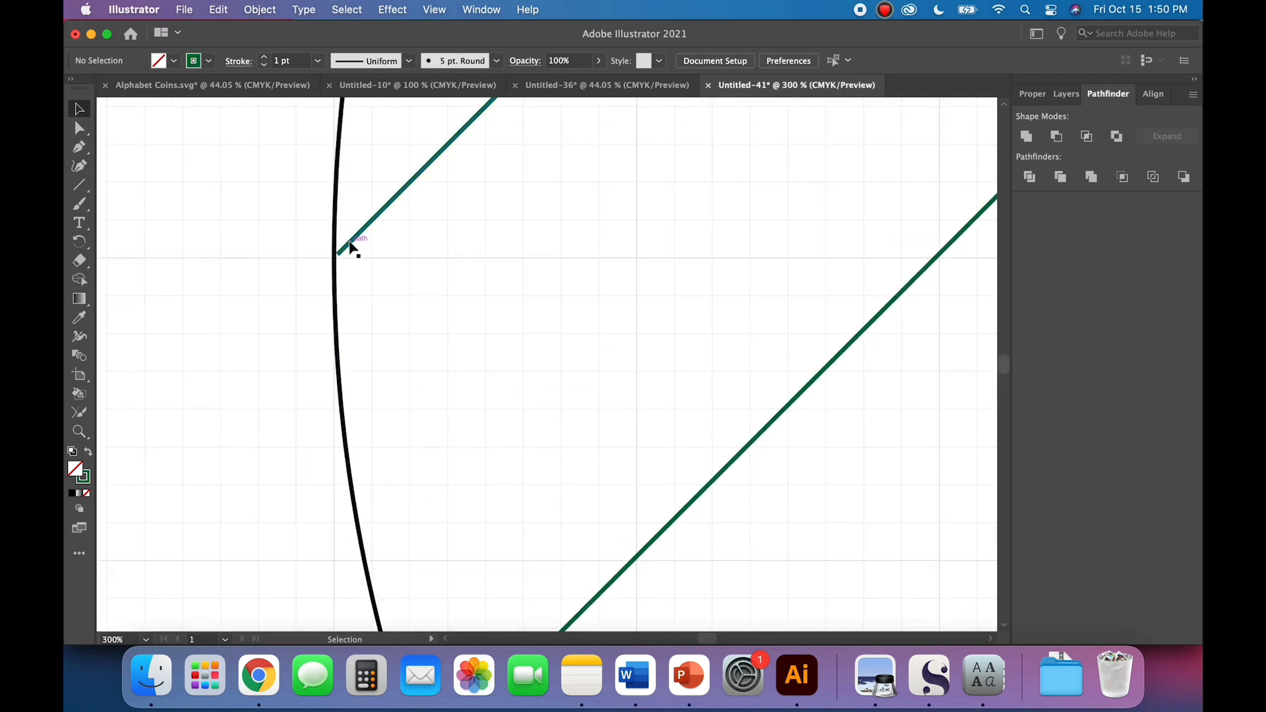
left_click(341, 252)
left_click_drag(337, 258, 334, 258)
left_click(300, 304)
Step: Fit the lower ends of the second and third diagonals exactly to the circle's outline
scroll(385, 351, "down", 6)
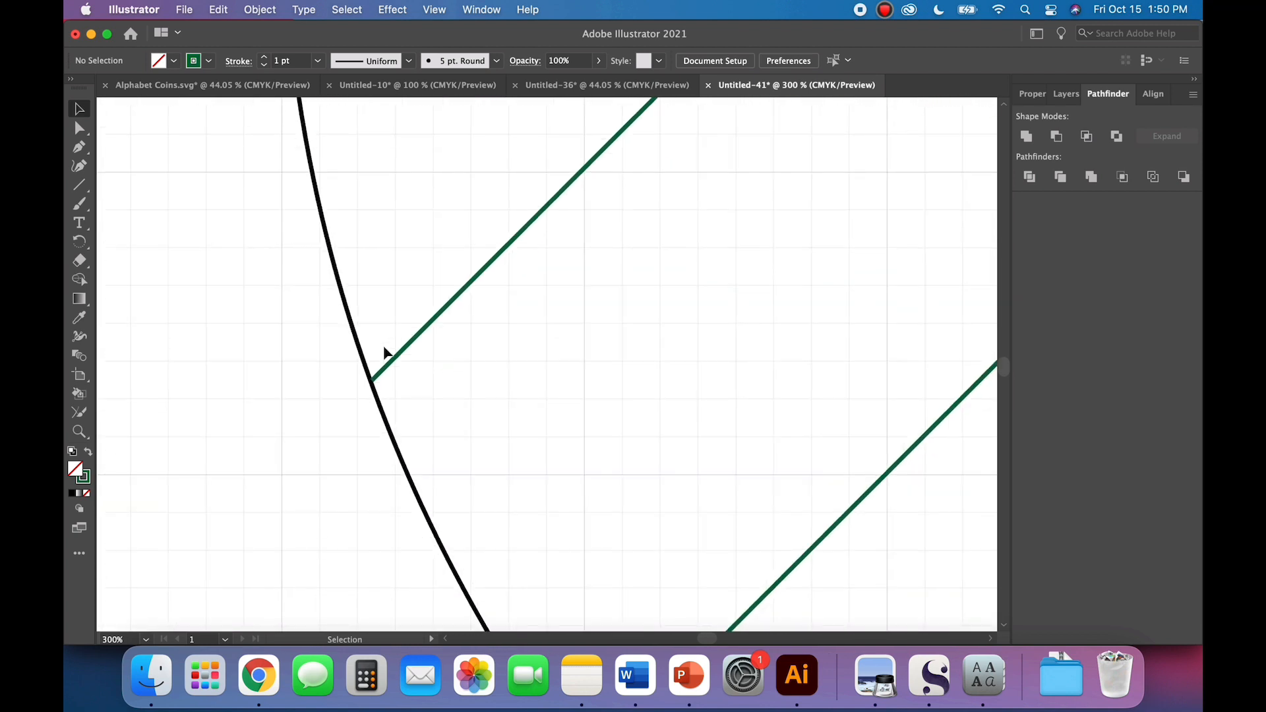
left_click(386, 373)
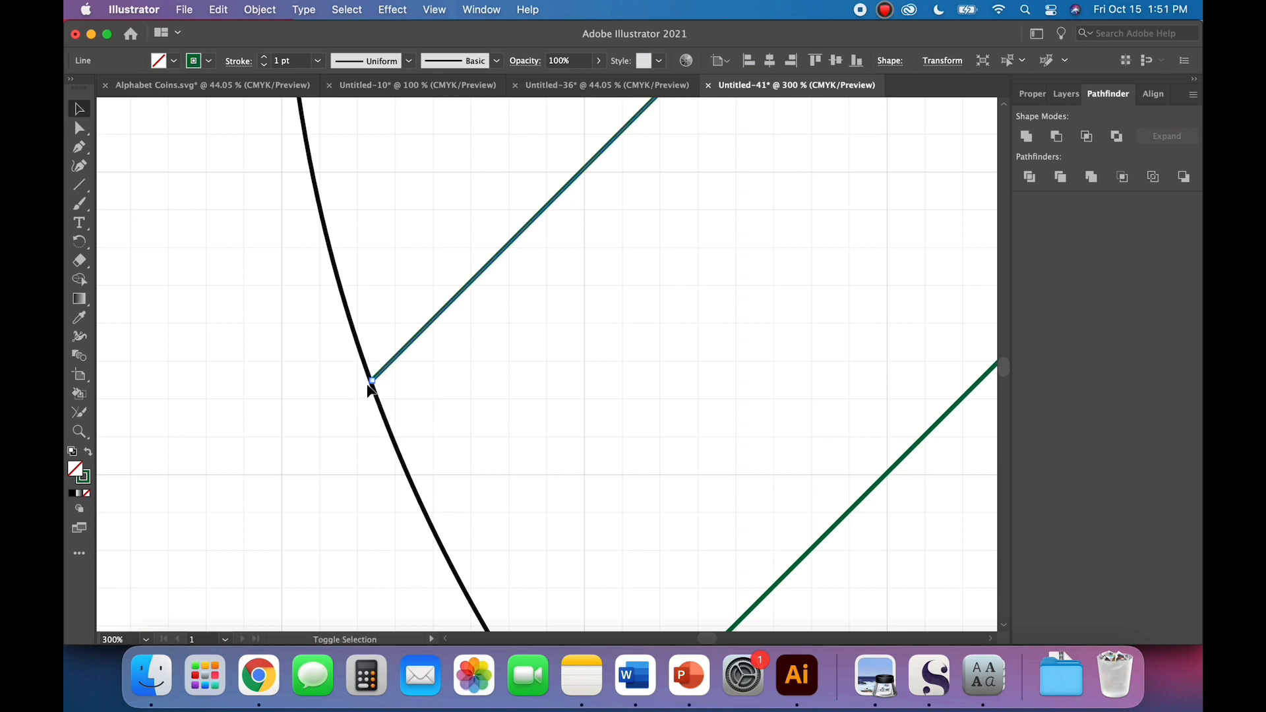
left_click(364, 424)
scroll(364, 425, "down", 6)
scroll(364, 424, "up", 8)
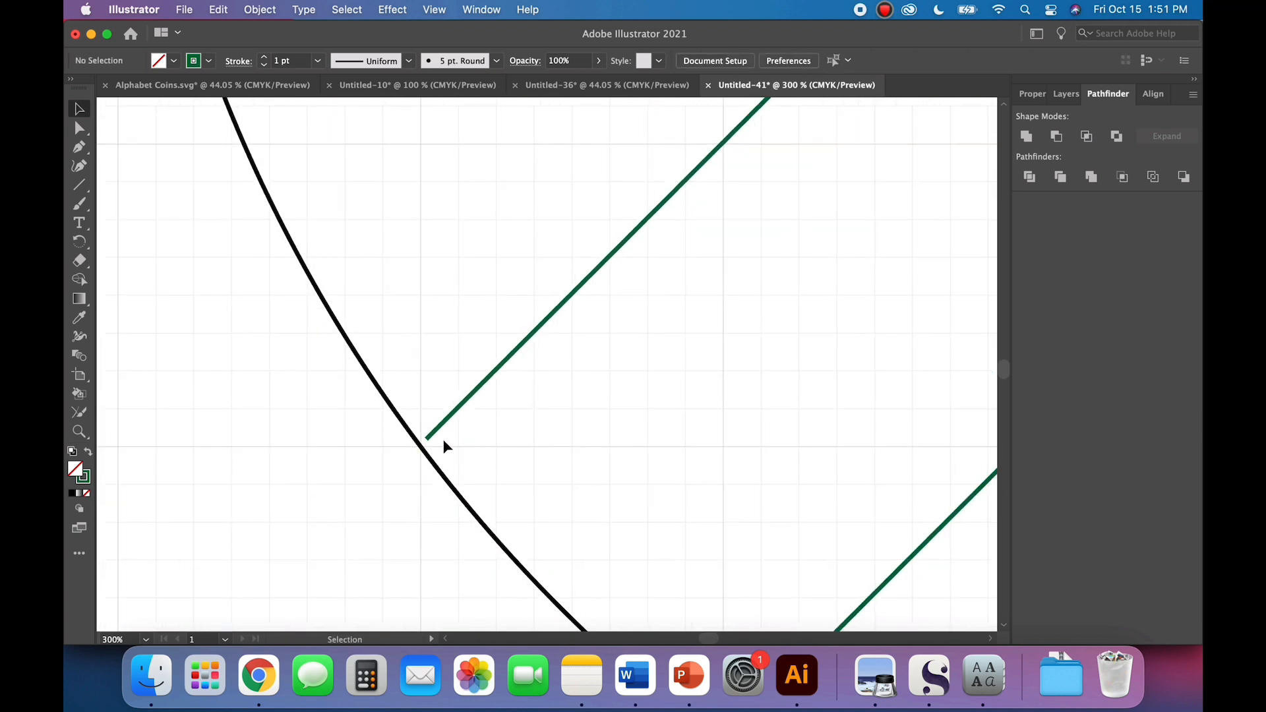
left_click_drag(428, 440, 428, 498)
left_click(399, 493)
Step: Extend the fourth diagonal's lower end to meet the circle's outline
scroll(398, 493, "down", 5)
scroll(398, 493, "right", 5)
left_click(417, 539)
scroll(417, 539, "down", 3)
scroll(417, 539, "right", 5)
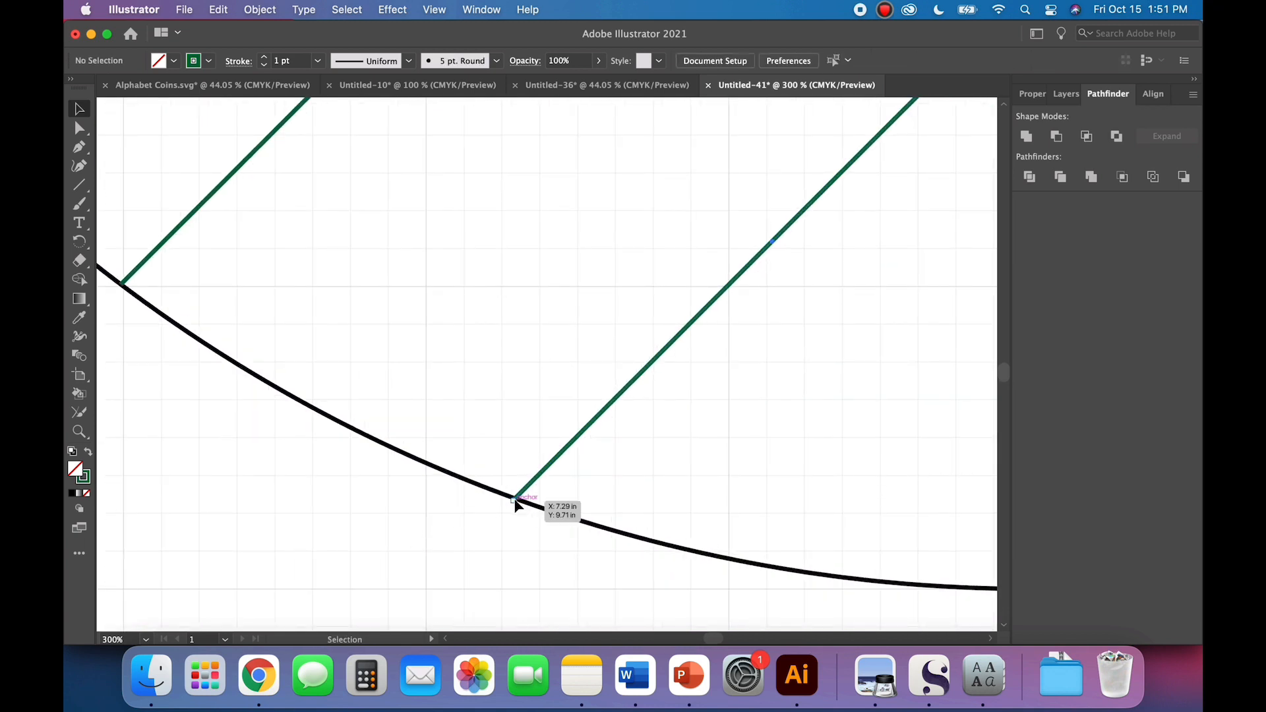
Step: Fine-tune the fifth diagonal's lower end so that it sits on the circle's outline without sticking out
left_click(513, 503)
scroll(514, 511, "down", 3)
left_click(514, 513)
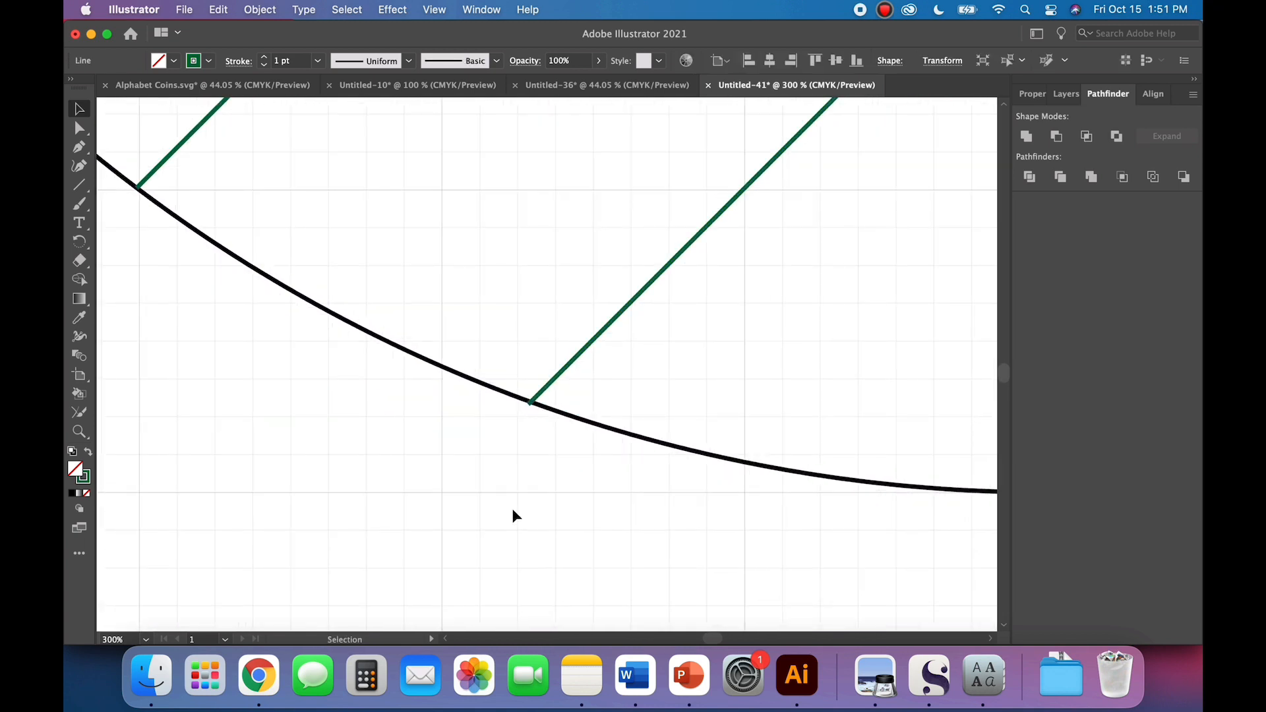
key("super+equal")
key("super+equal")
key("super+equal")
left_click(464, 521)
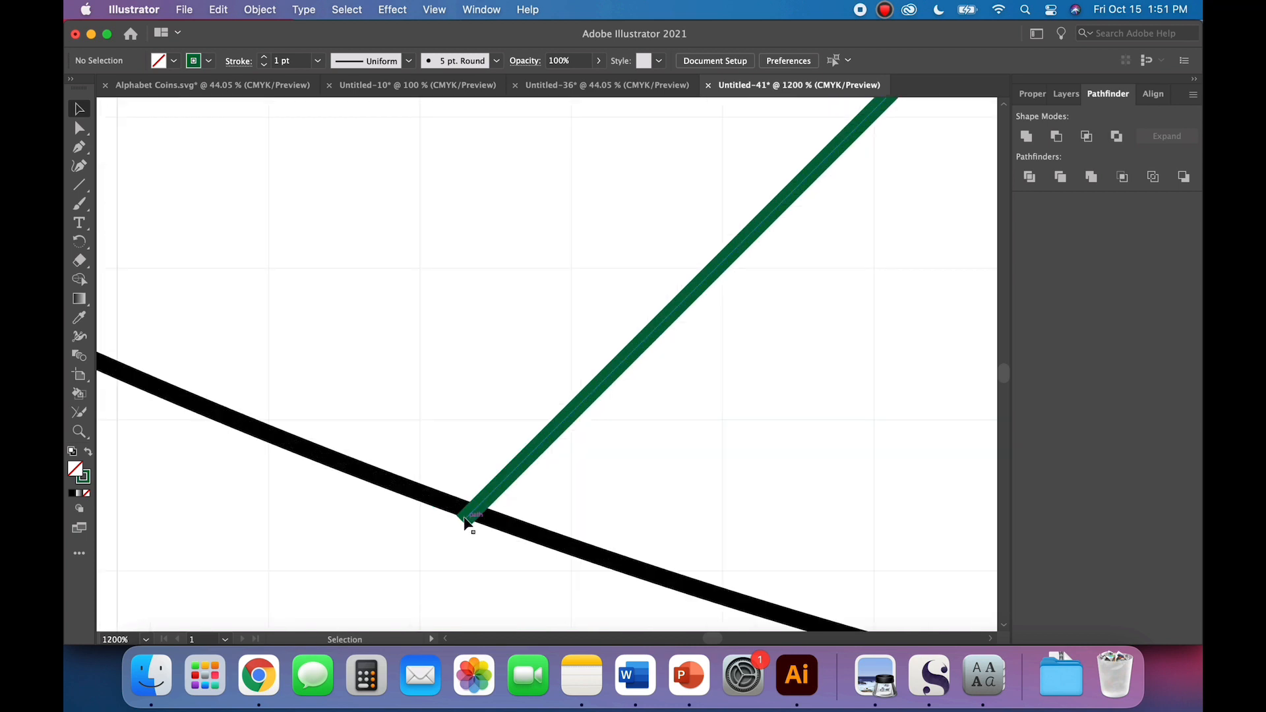
left_click(467, 518, "shift")
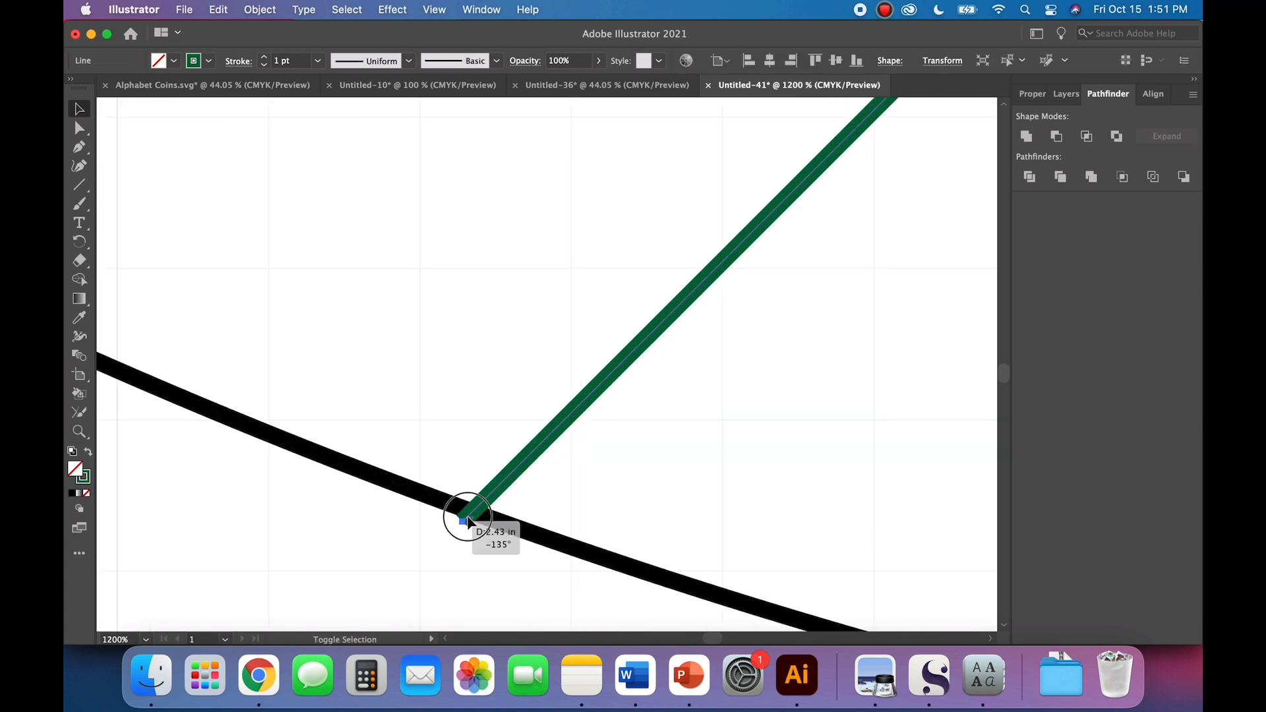
left_click(453, 551)
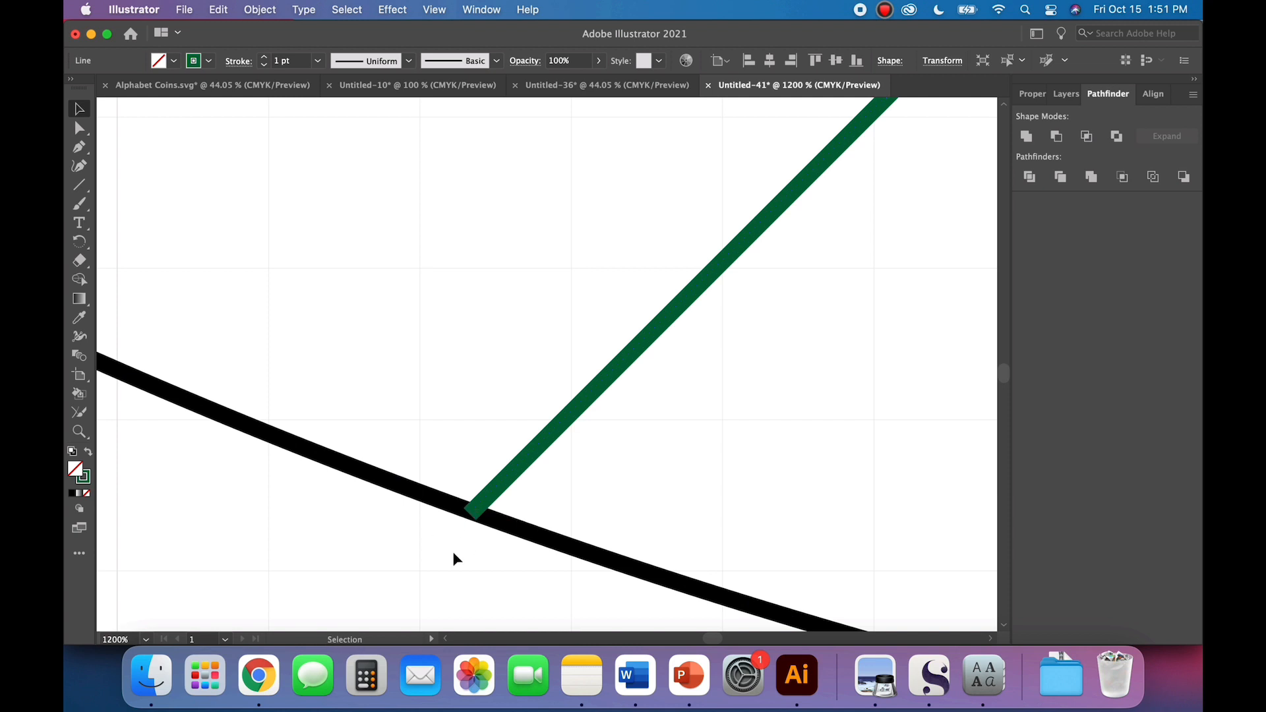
Step: Lengthen the vertical centre line slightly so that its lower end reaches the circle's outline
scroll(452, 551, "right", 5)
scroll(452, 551, "down", 3)
scroll(453, 559, "up", 3)
scroll(452, 558, "right", 10)
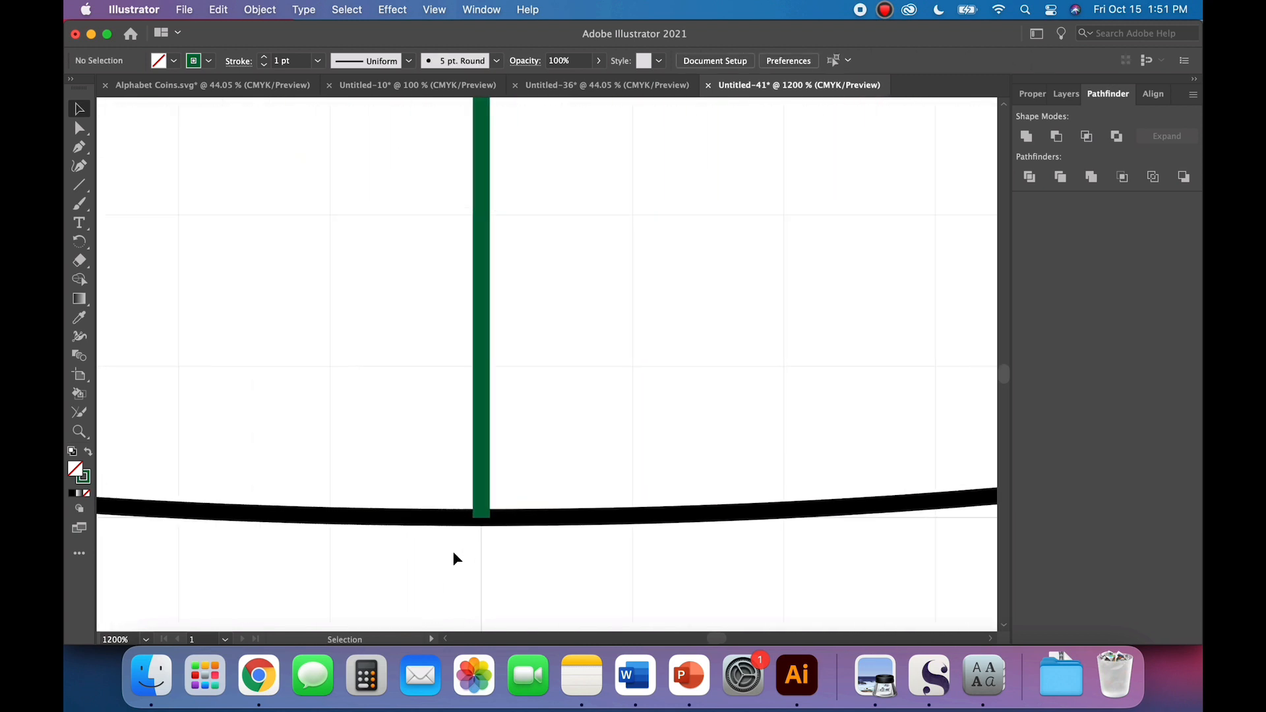
left_click(482, 513)
left_click_drag(482, 518, 482, 522)
left_click(488, 559)
Step: Group the five diagonal lines and paste a copy of the group
key("super+minus")
key("super+minus")
key("super+minus")
key("super+minus")
key("super+minus")
key("super+minus")
key("super+minus")
key("super+minus")
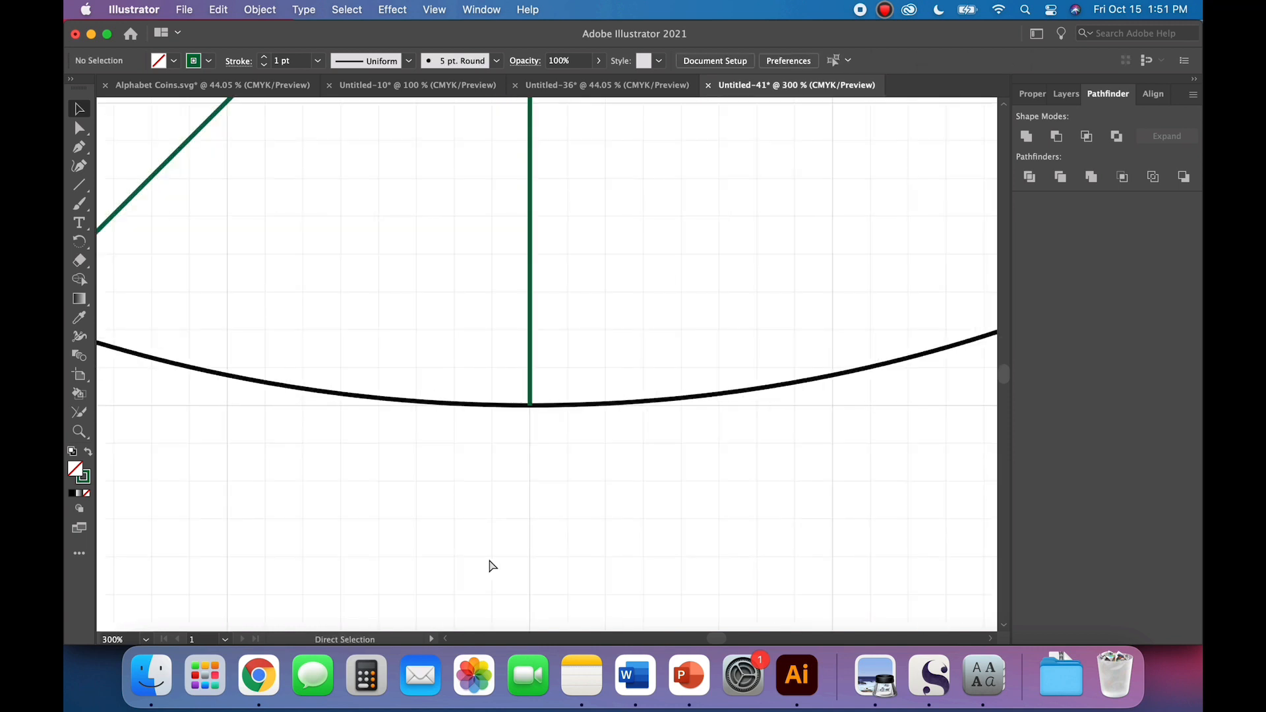
scroll(556, 452, "up", 3)
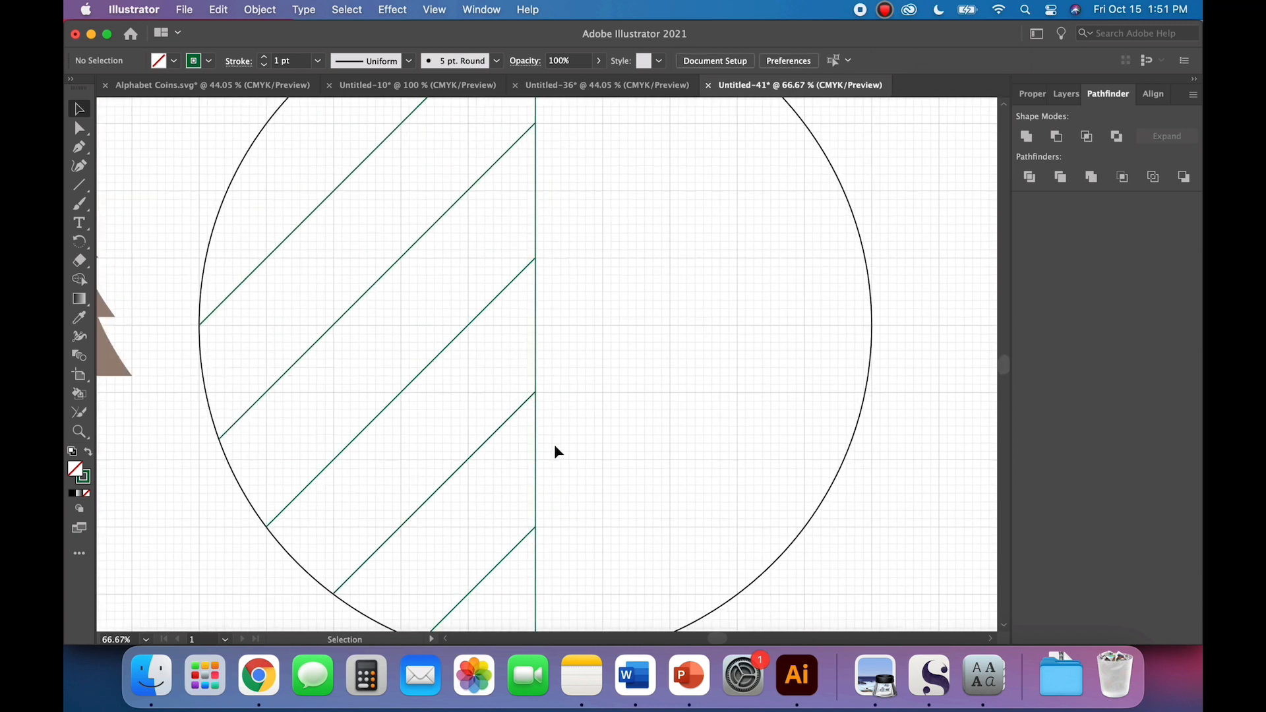
key("super+minus")
scroll(571, 445, "right", 2)
scroll(571, 445, "up", 1)
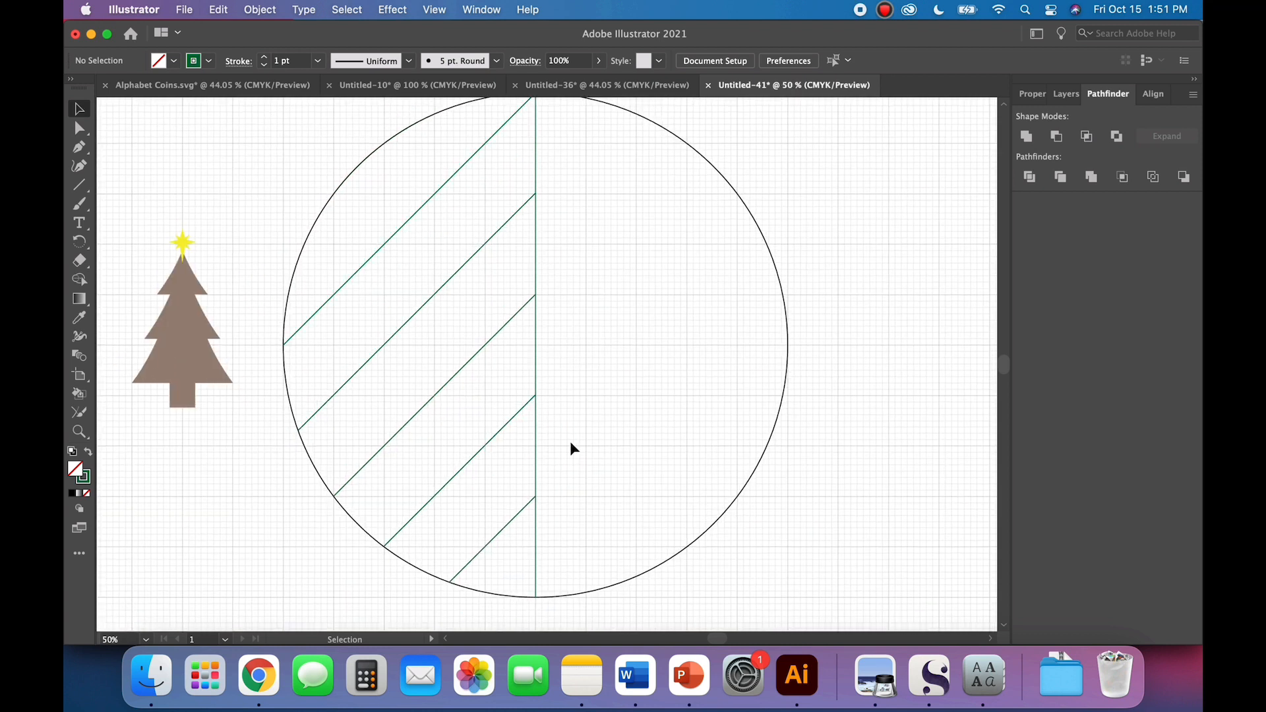
left_click(360, 254)
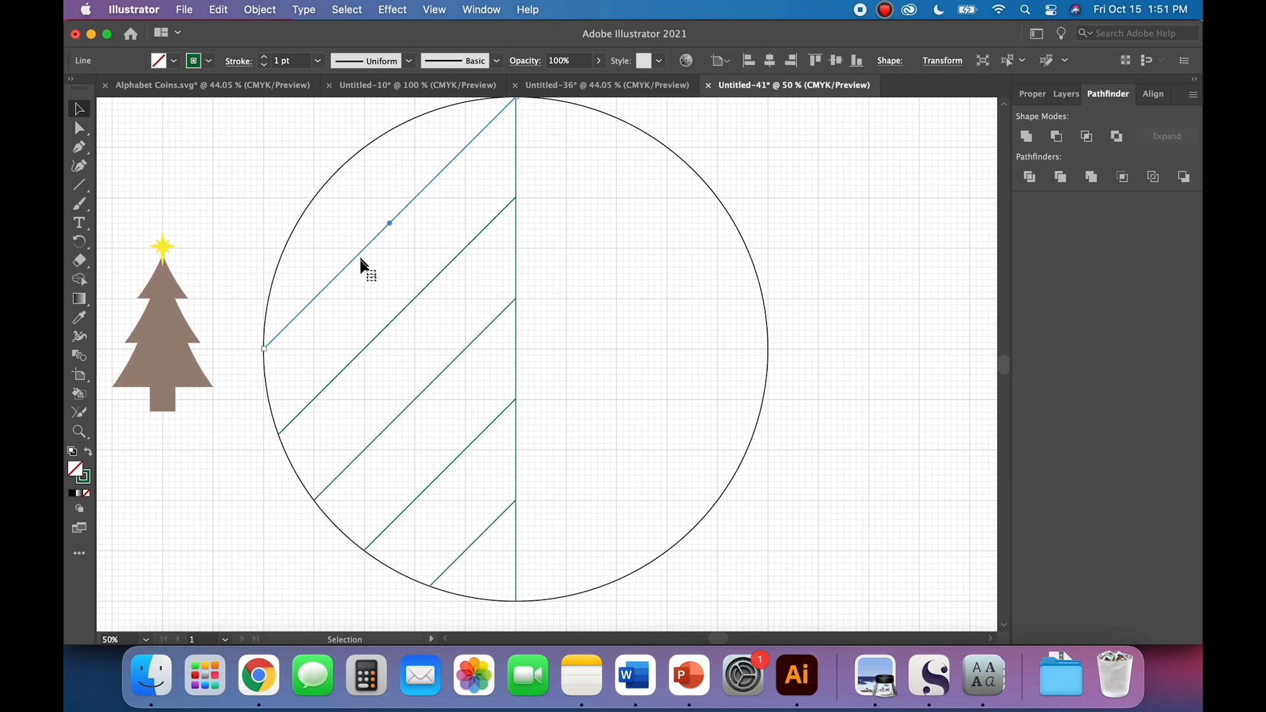
left_click(380, 337, "shift")
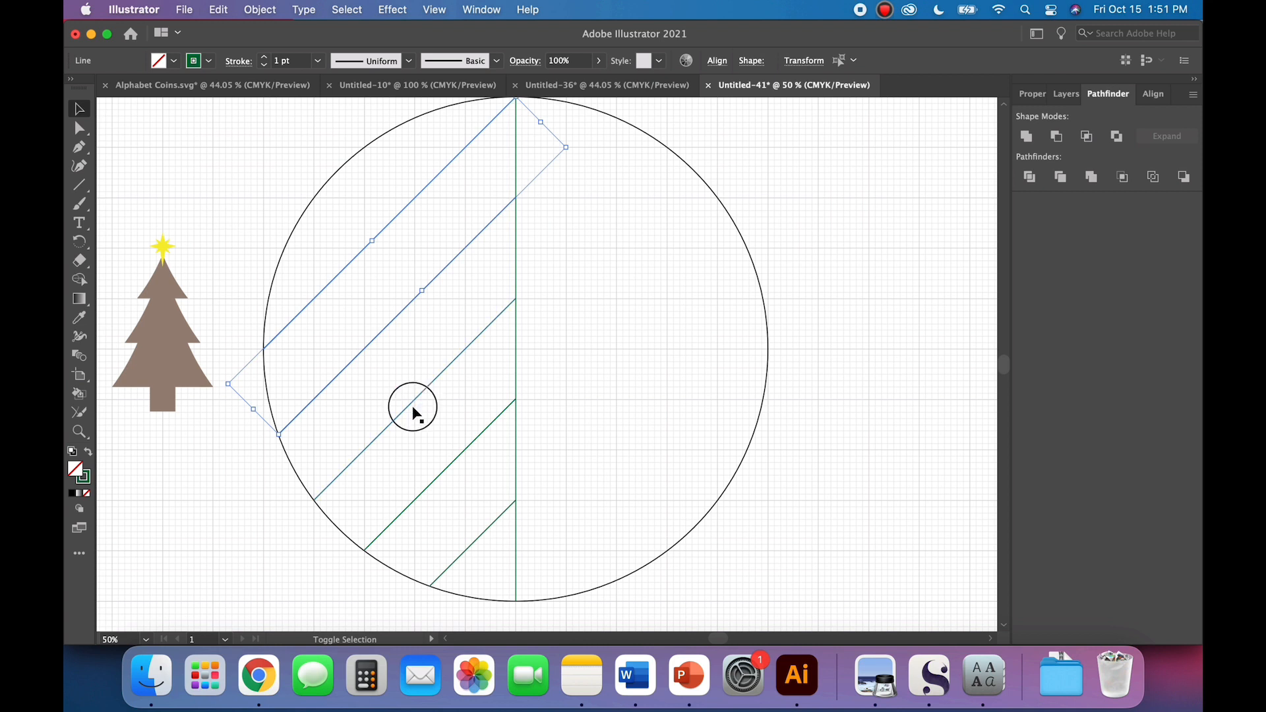
left_click(413, 407, "shift")
left_click(443, 471, "shift")
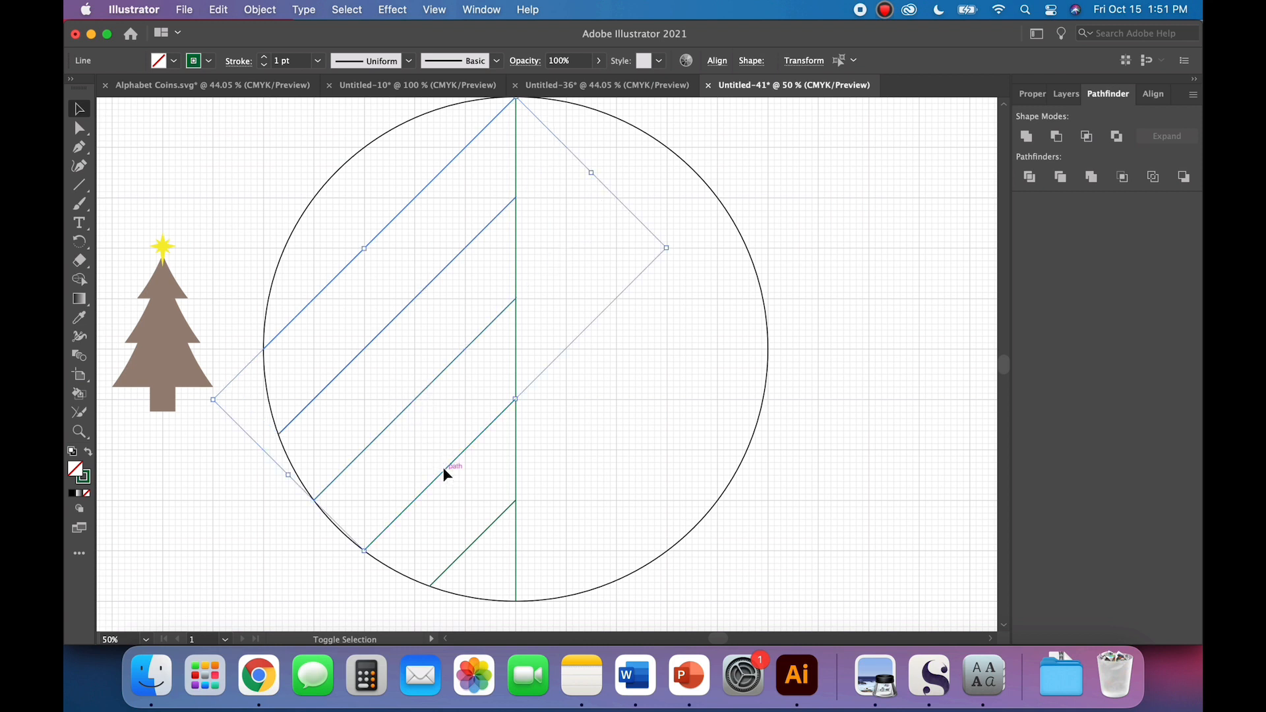
left_click(486, 530, "shift")
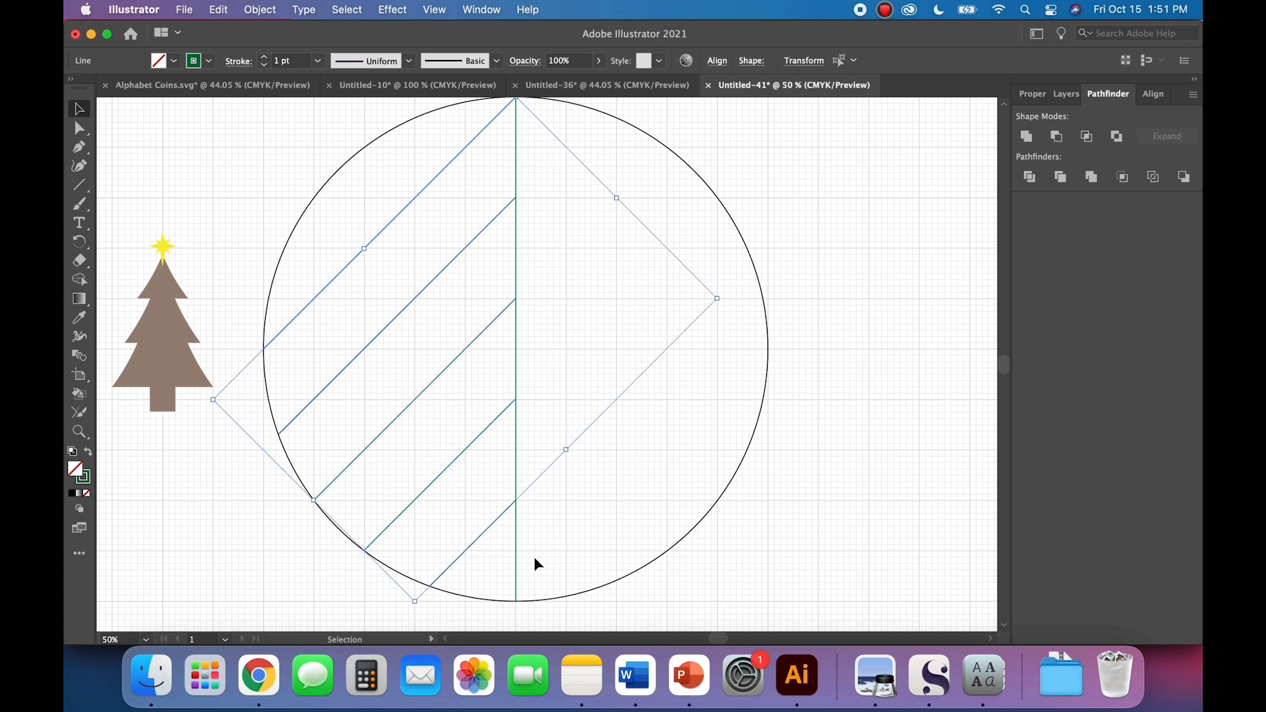
left_click(260, 9)
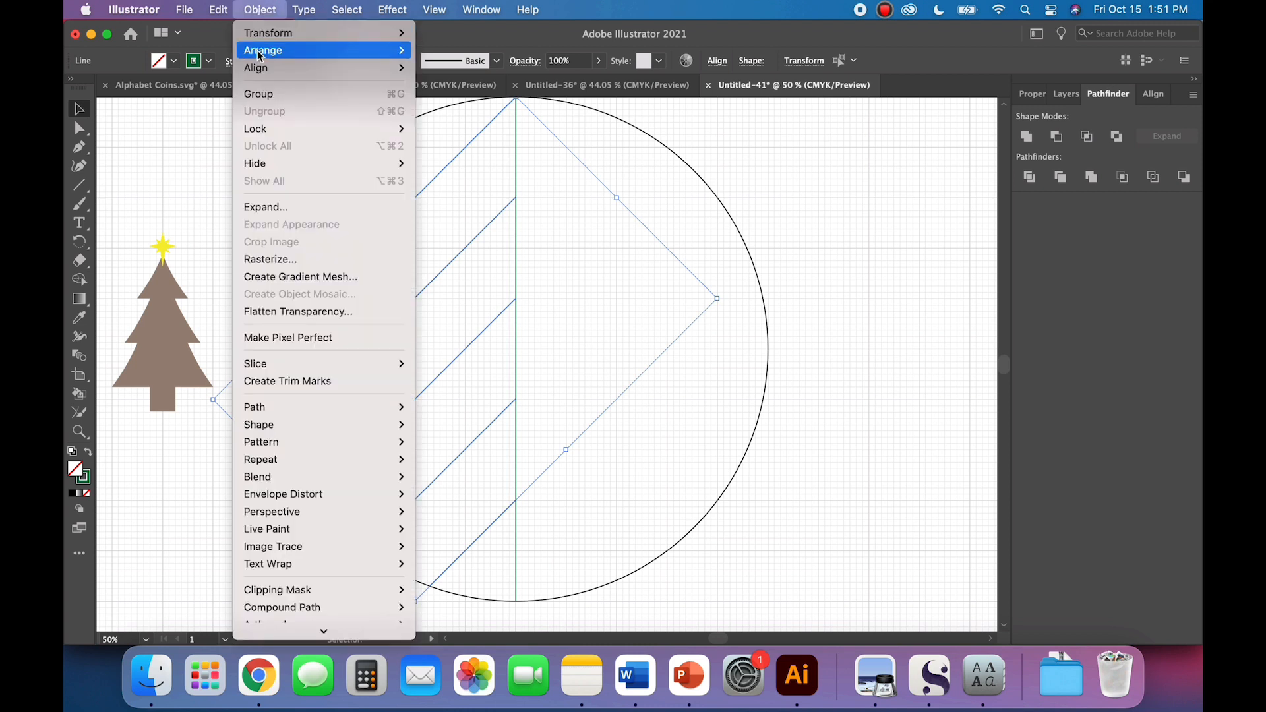
left_click(261, 93)
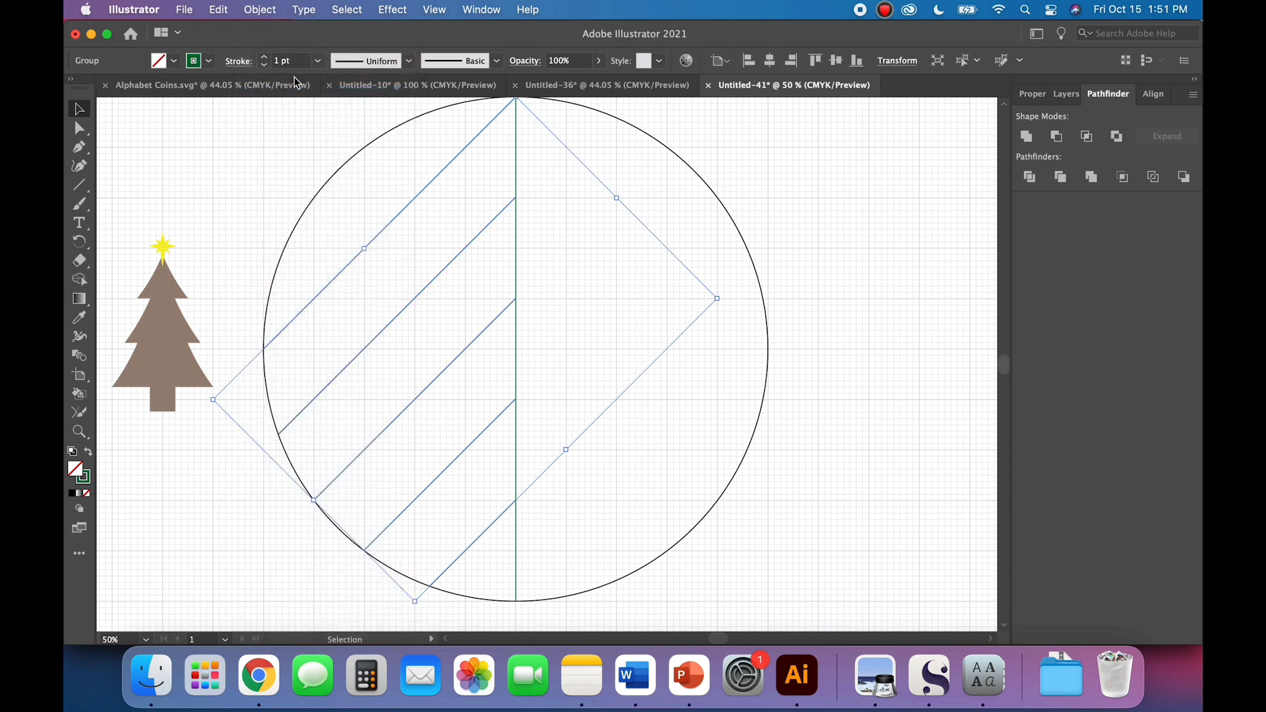
key("super+v")
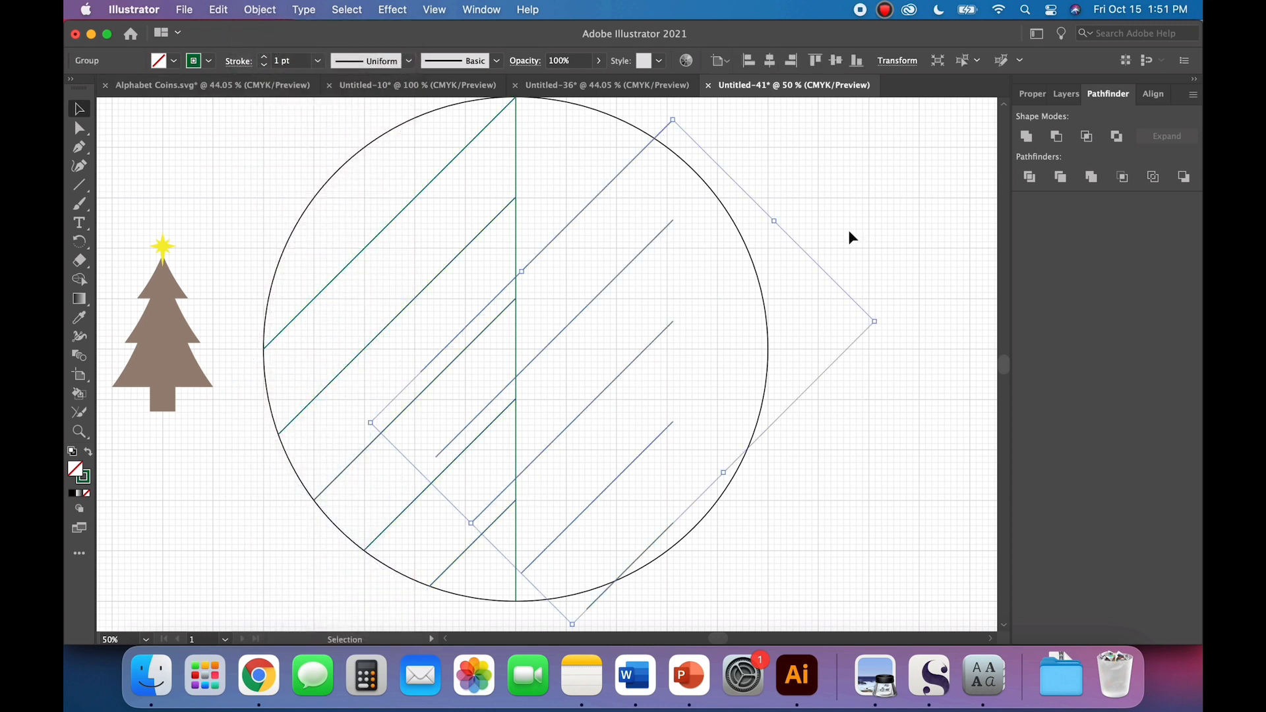
Step: Flip the pasted diagonal group horizontally and move it into the circle's right half so it mirrors the left diagonals along the centre line
left_click(1033, 95)
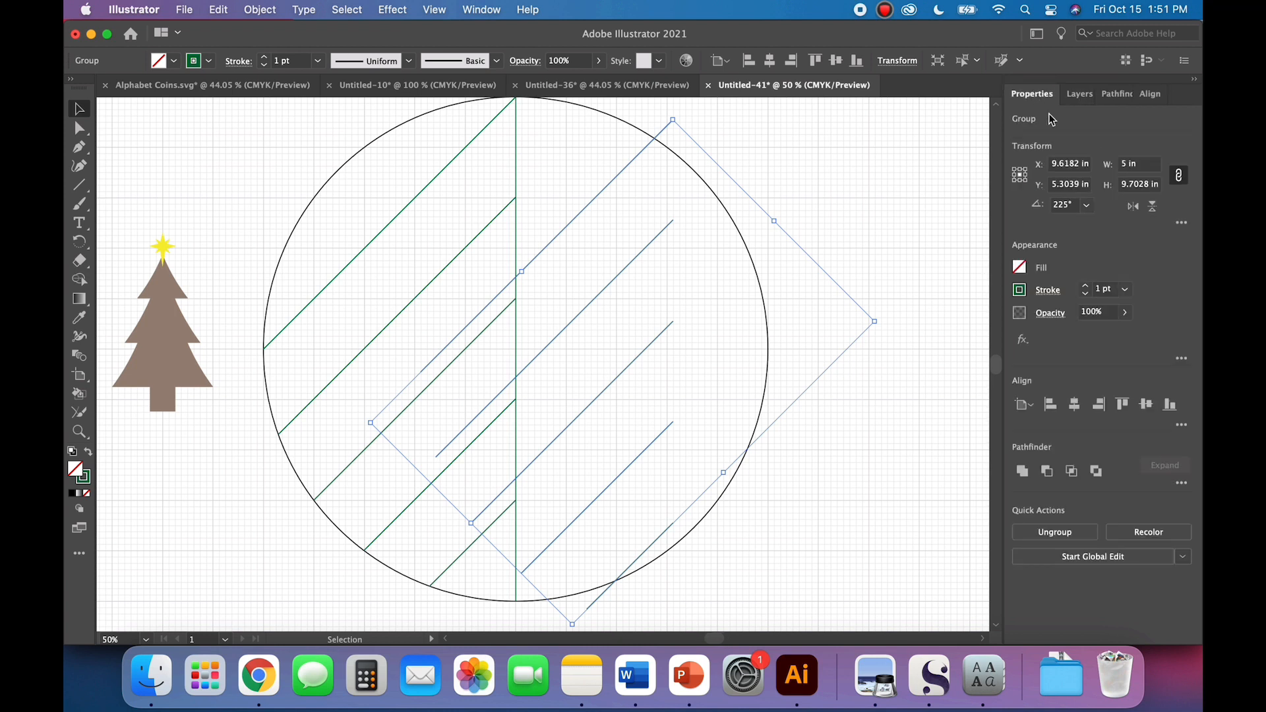
left_click(1134, 207)
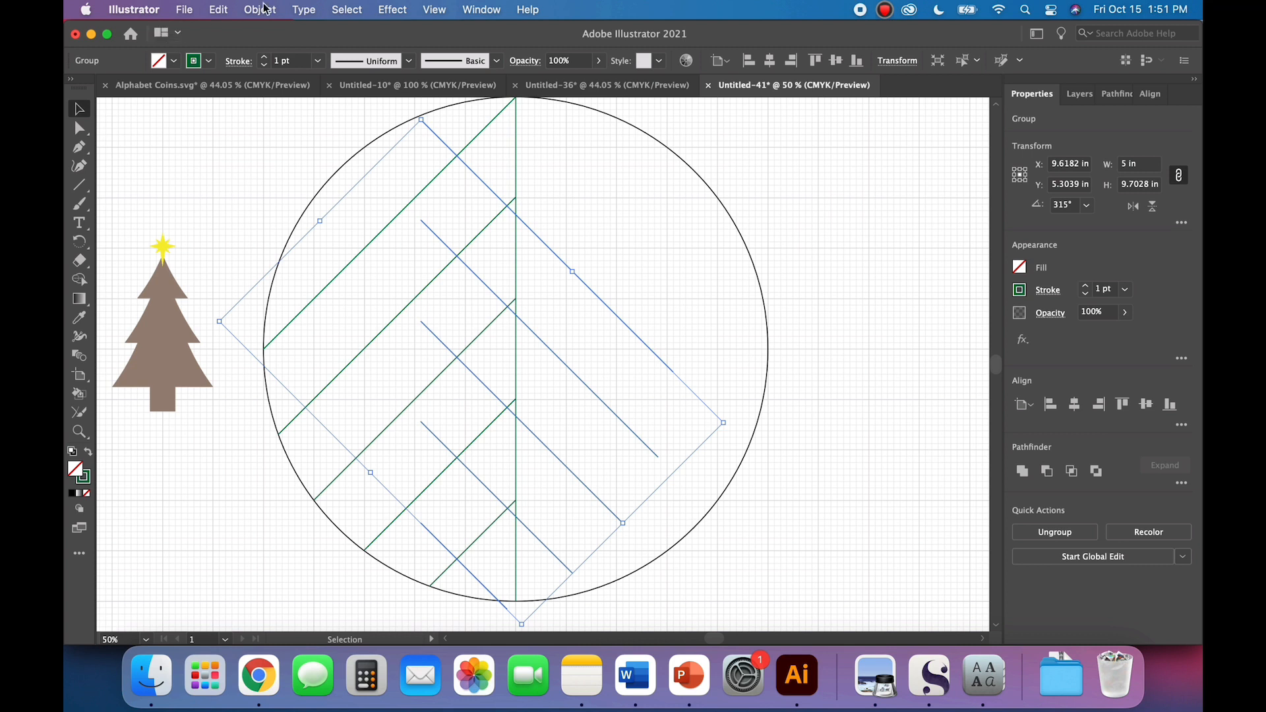
left_click(264, 8)
mouse_move(267, 33)
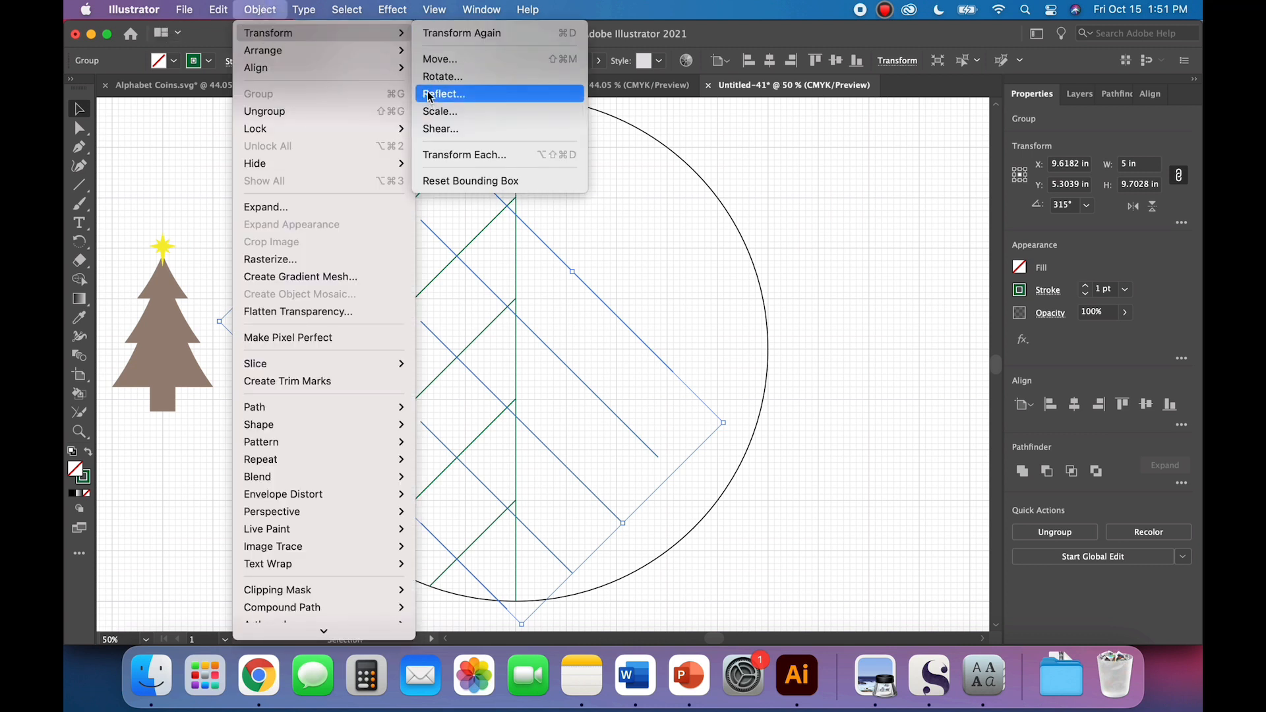
left_click(255, 6)
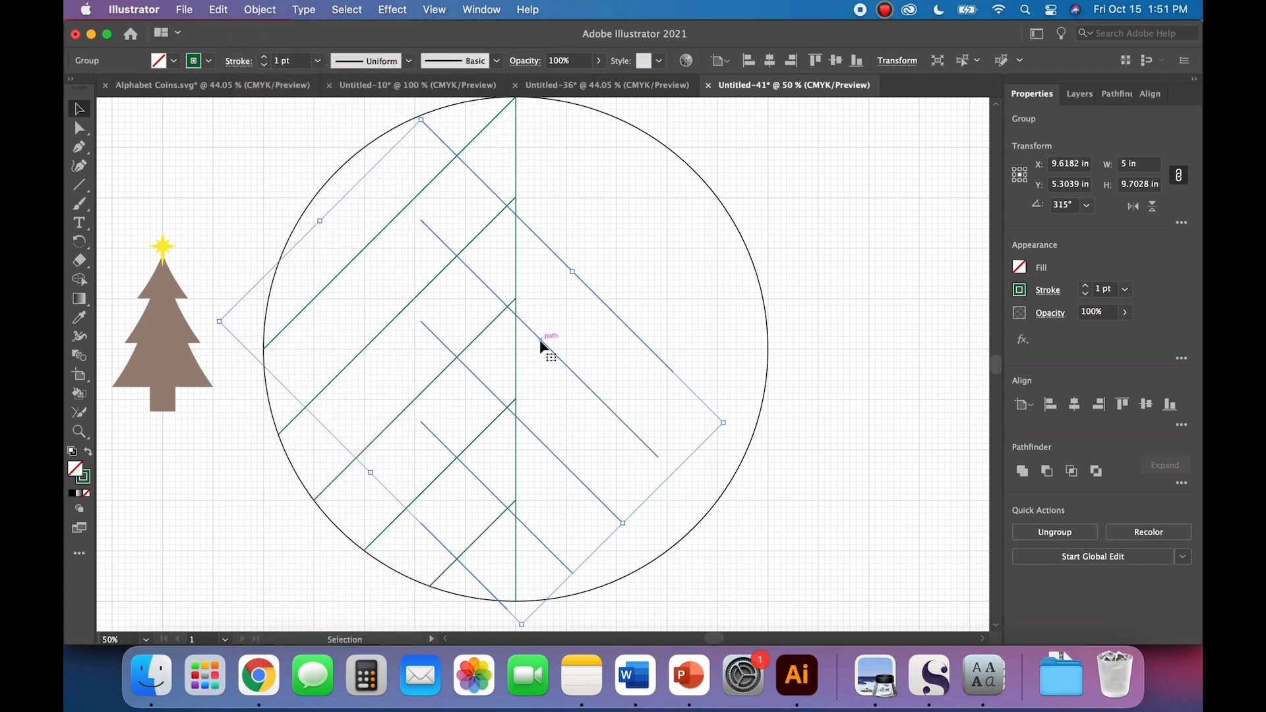
left_click_drag(541, 341, 637, 322)
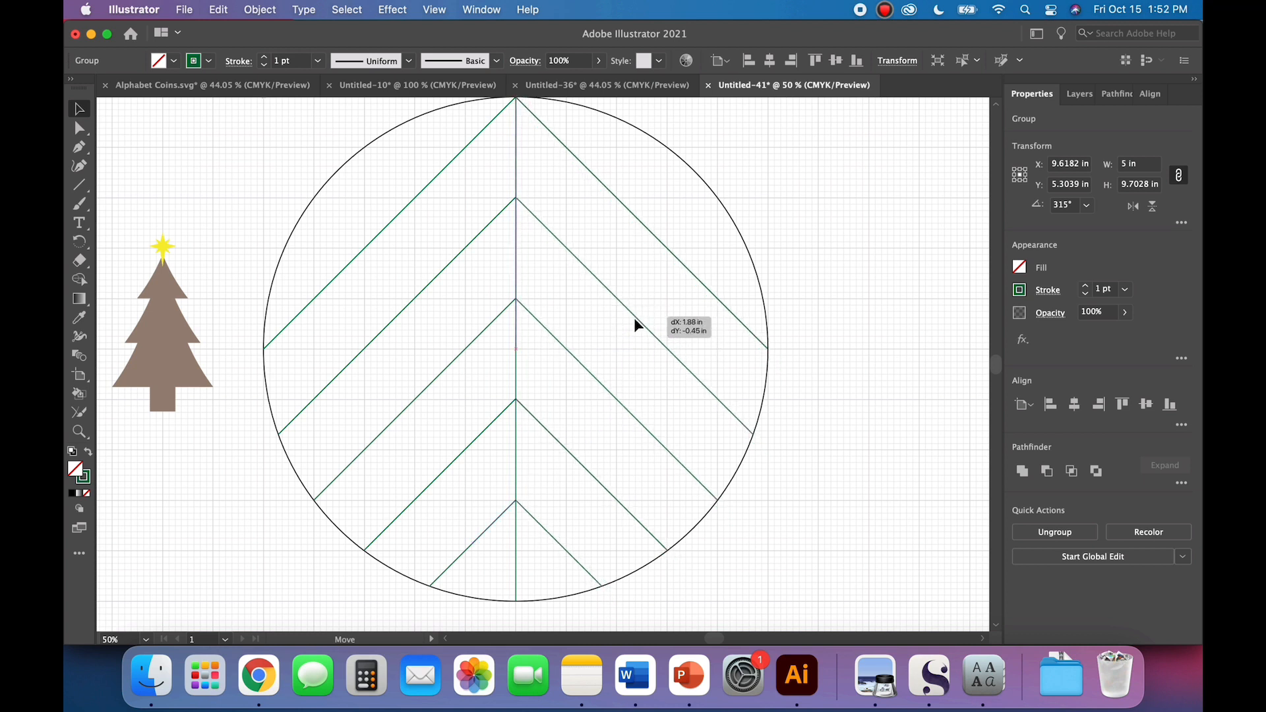
left_click_drag(635, 318, 634, 318)
left_click(895, 587)
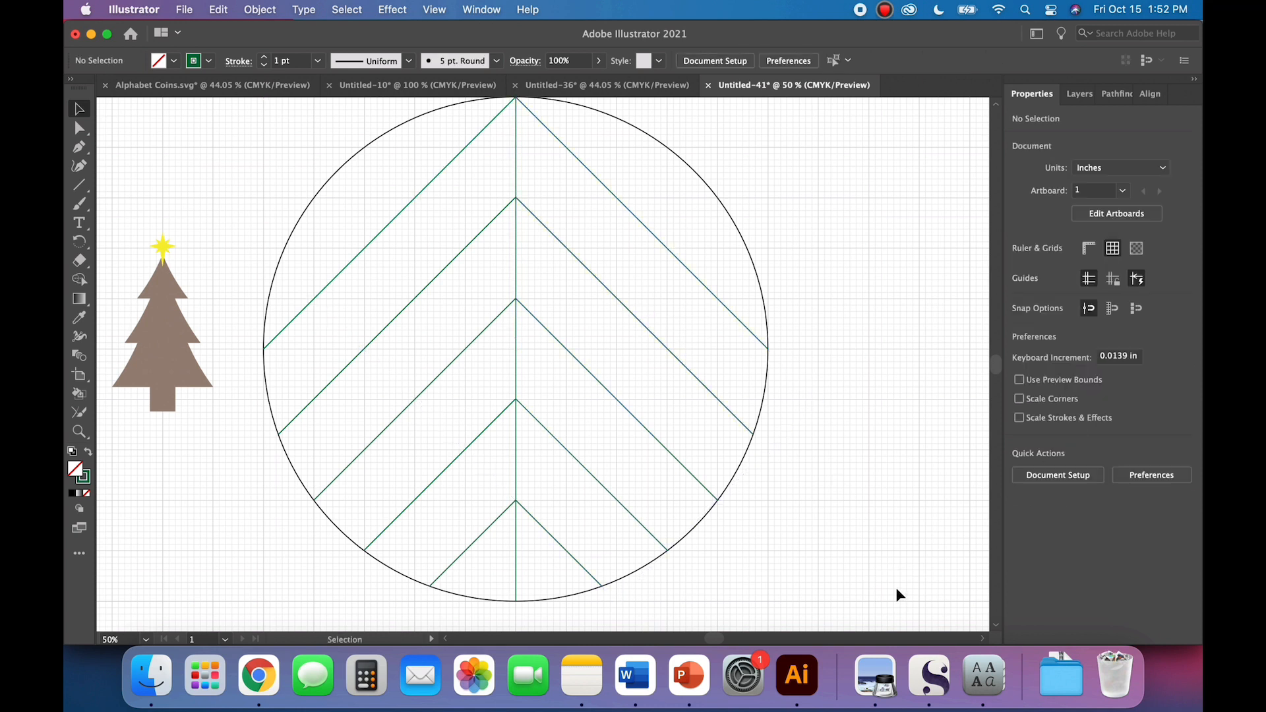
Step: Group both sets of diagonals with the vertical centre line
key("super+minus")
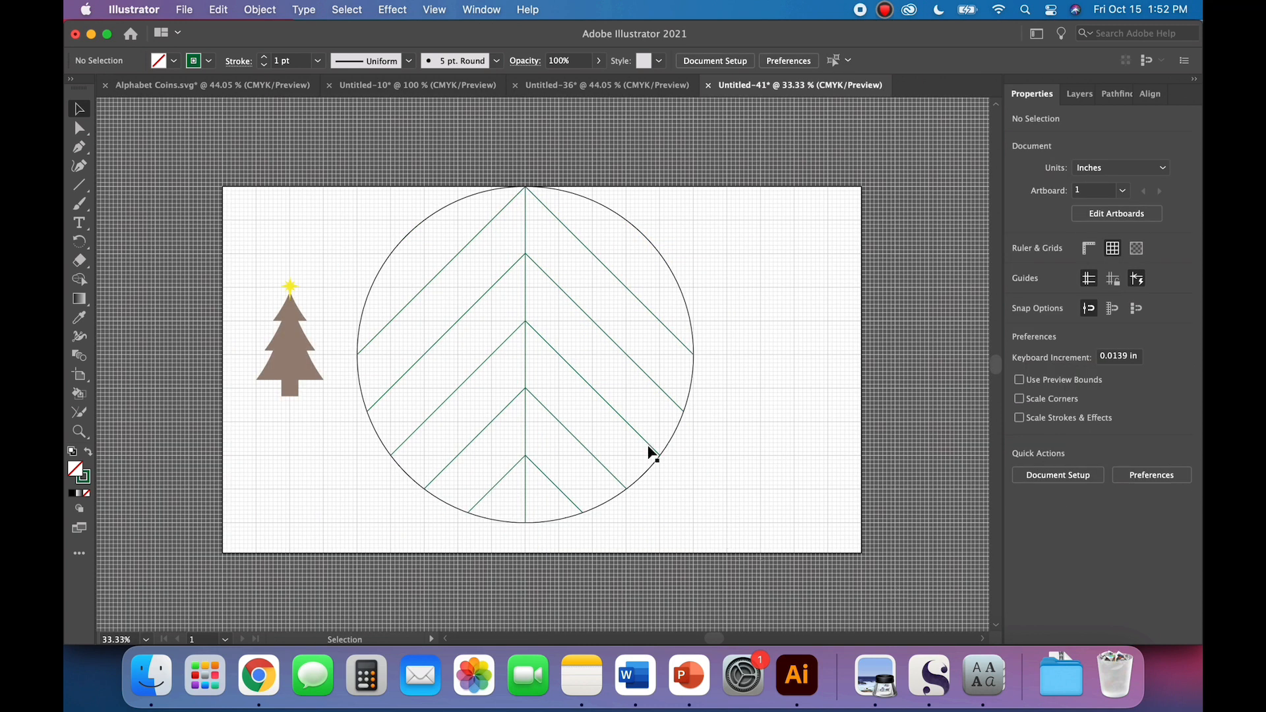
left_click(449, 264)
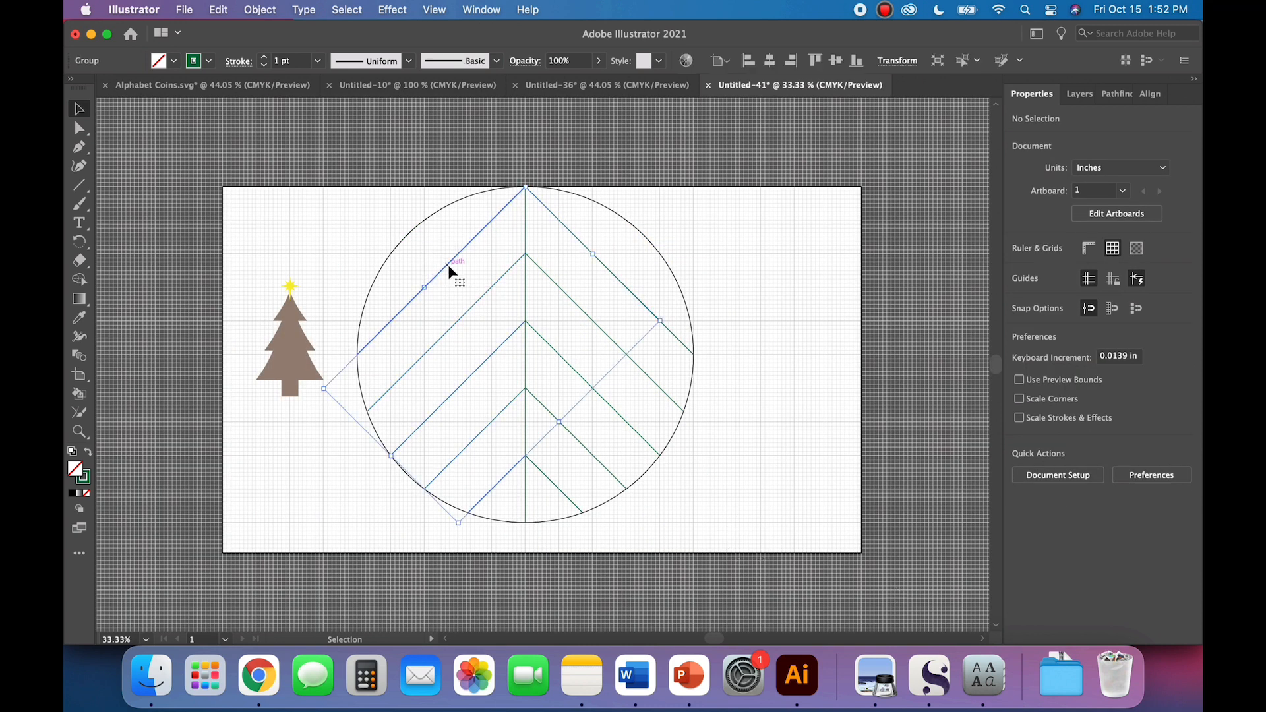
left_click(526, 361, "shift")
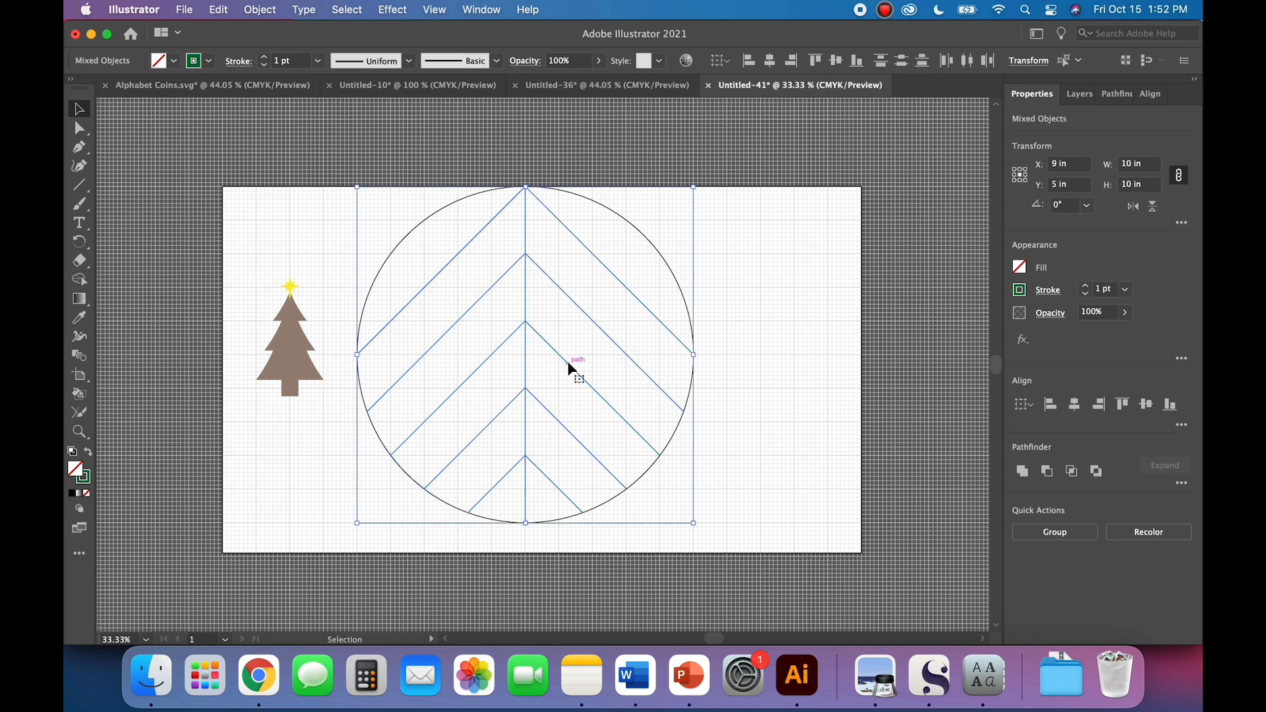
left_click(260, 10)
left_click(266, 101)
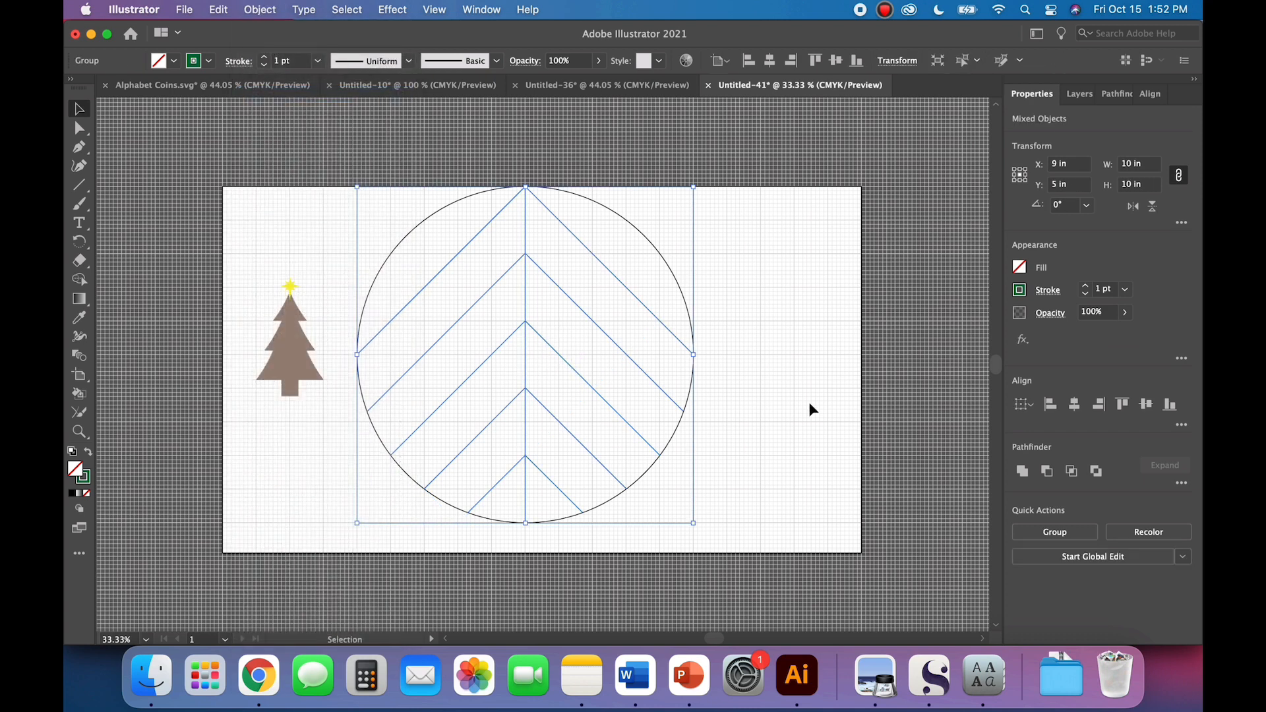
left_click(761, 411)
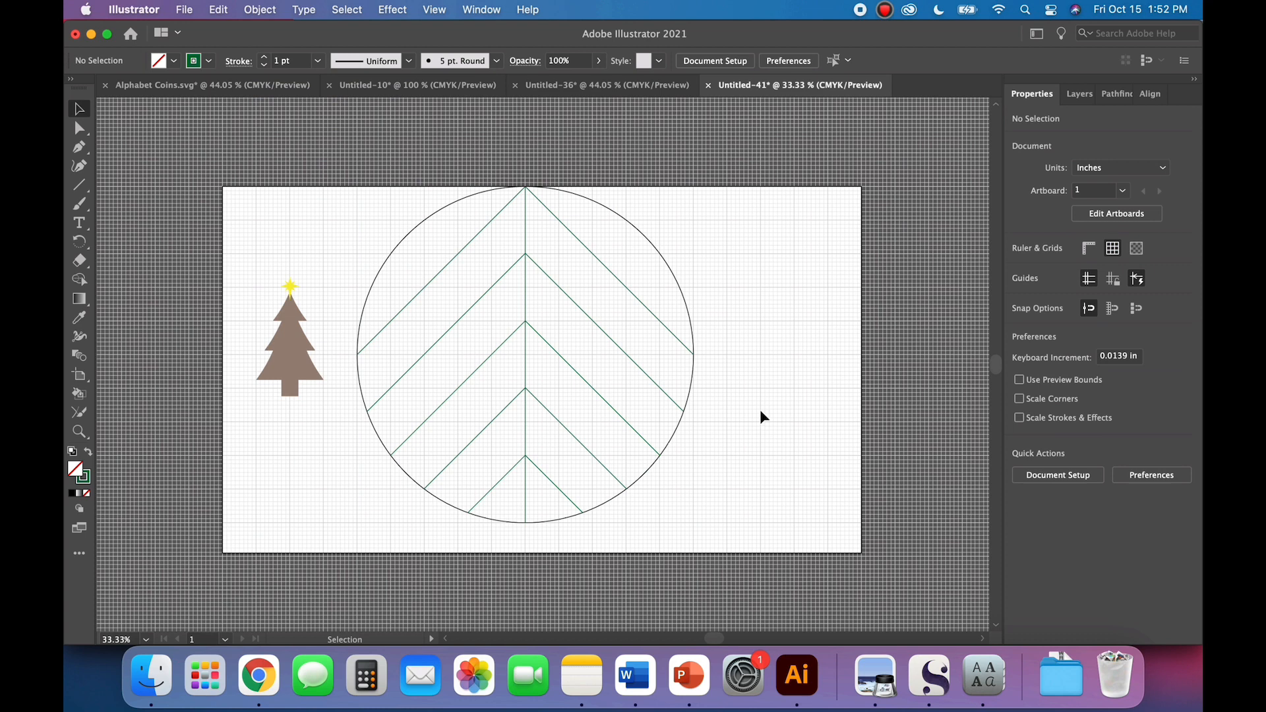
Step: Add a text object at the circle's left edge and set it to Kindred Bold at 80 pt
left_click(79, 223)
left_click(362, 324)
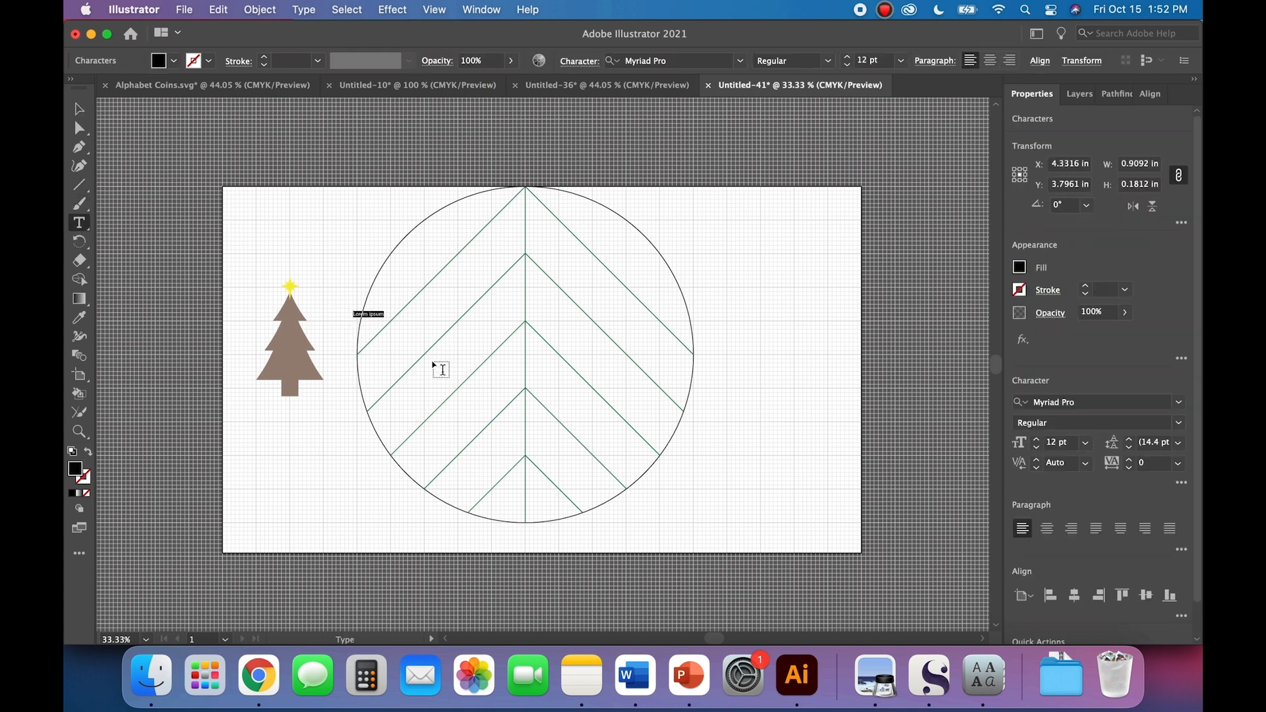
left_click(740, 60)
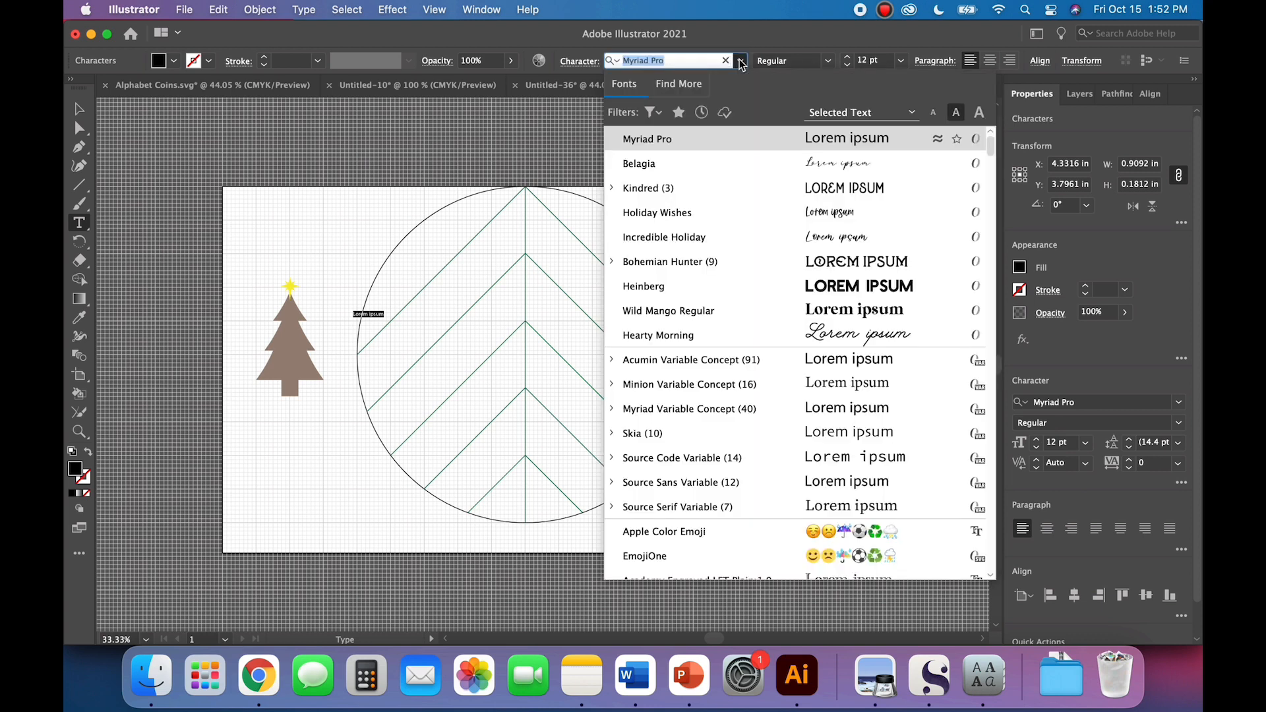
left_click(690, 192)
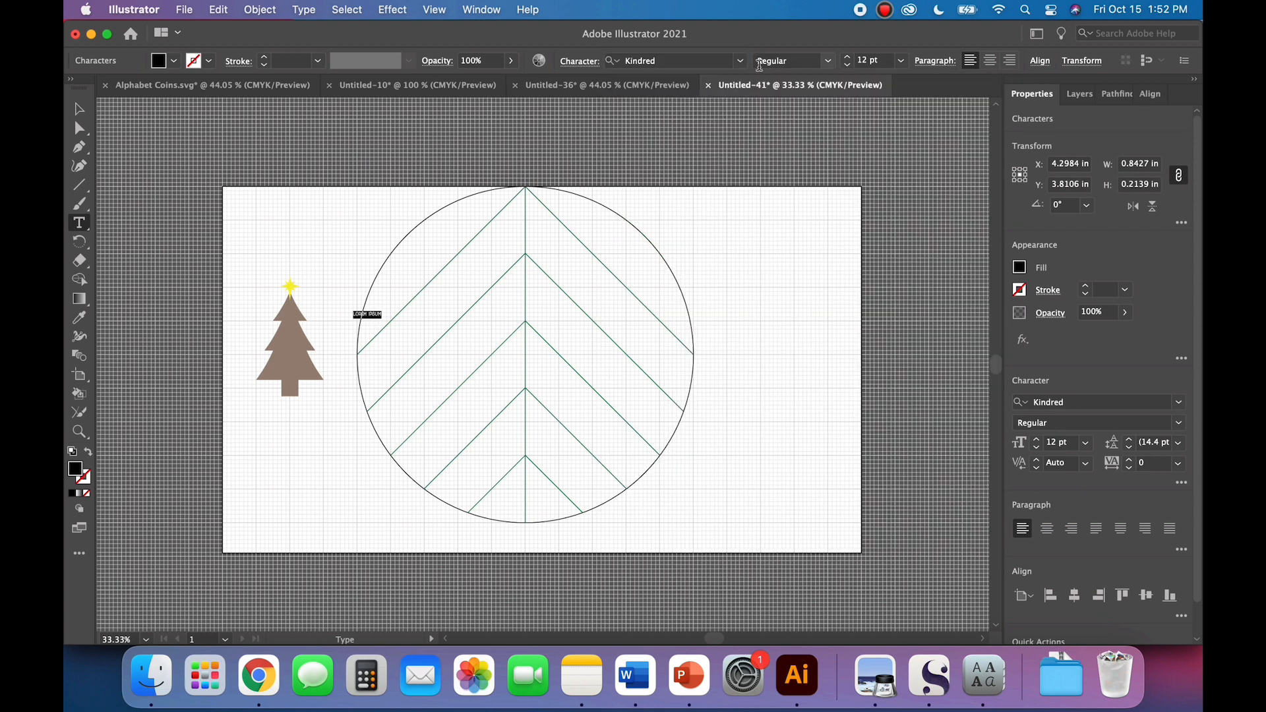
left_click(828, 61)
left_click(799, 114)
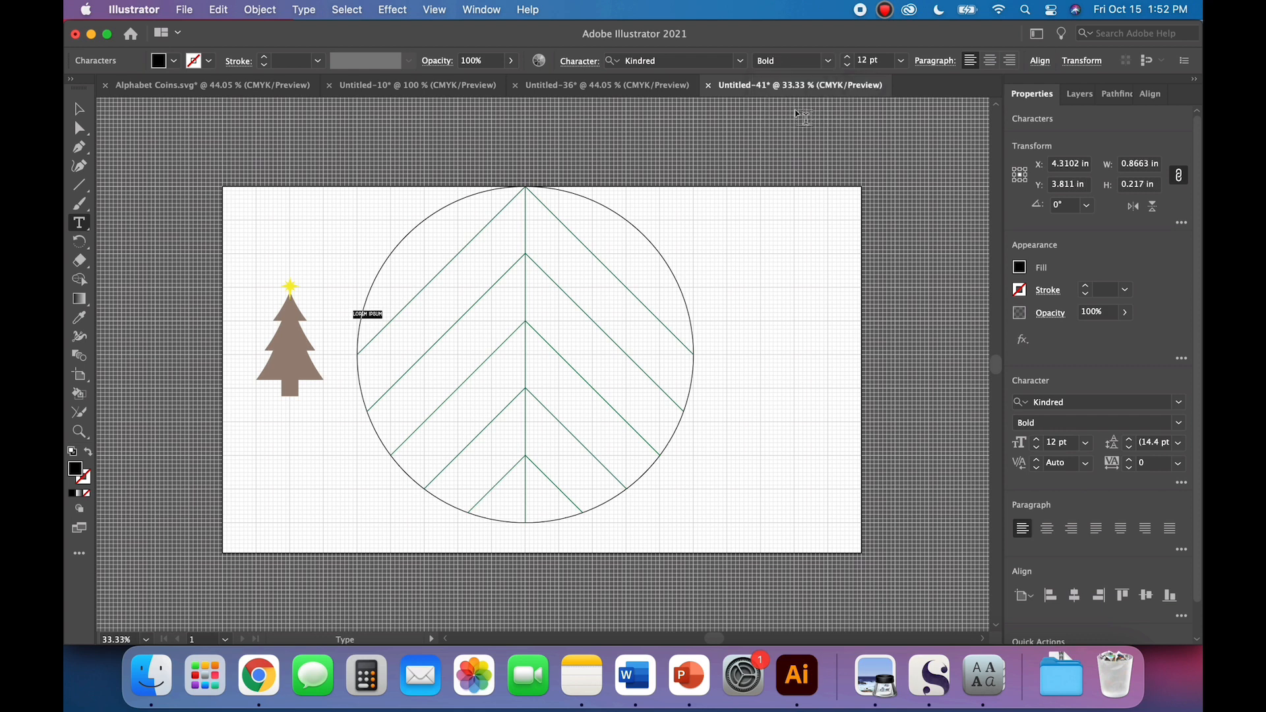
double_click(864, 60)
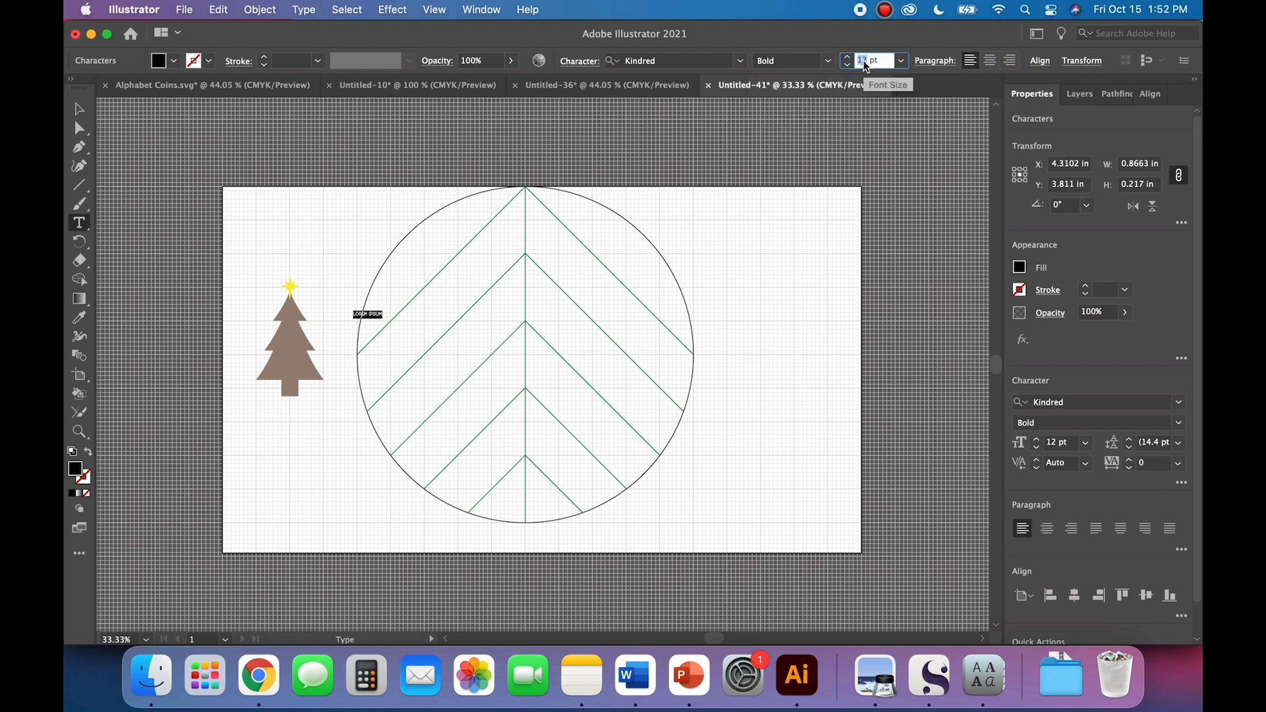
key("Return")
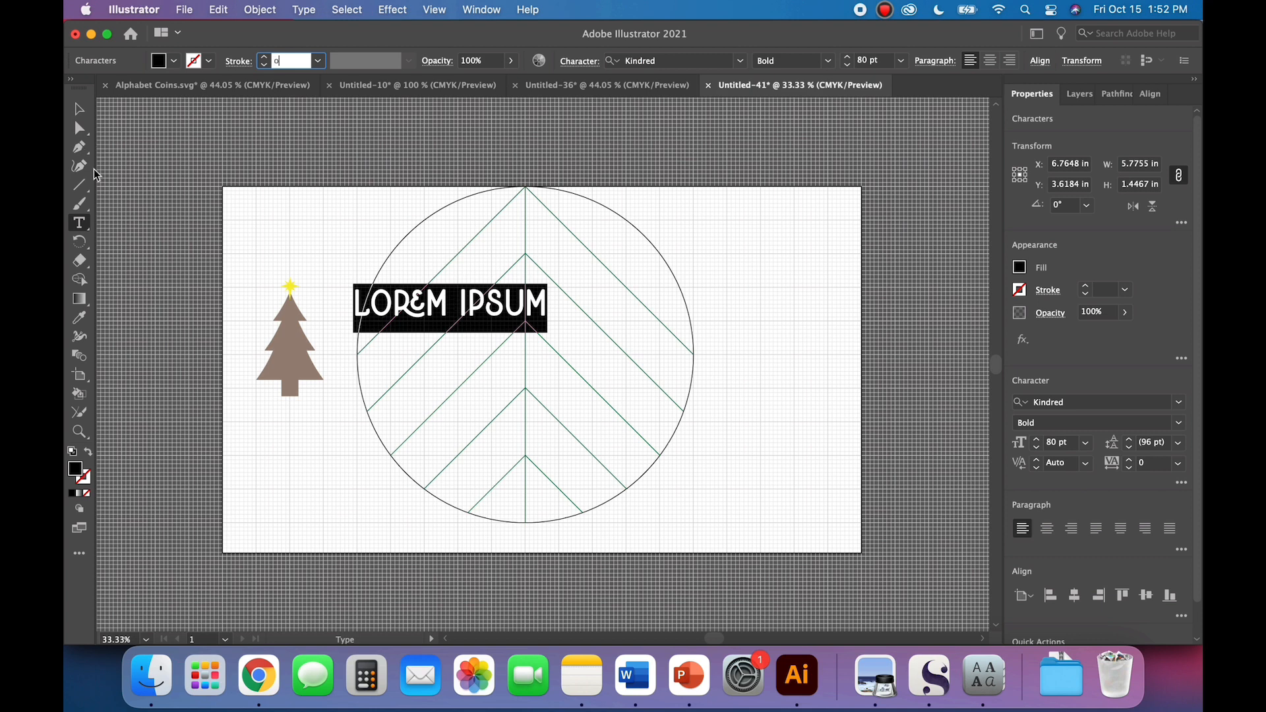
Step: Replace the placeholder text with "O,"
left_click(77, 223)
triple_click(415, 300)
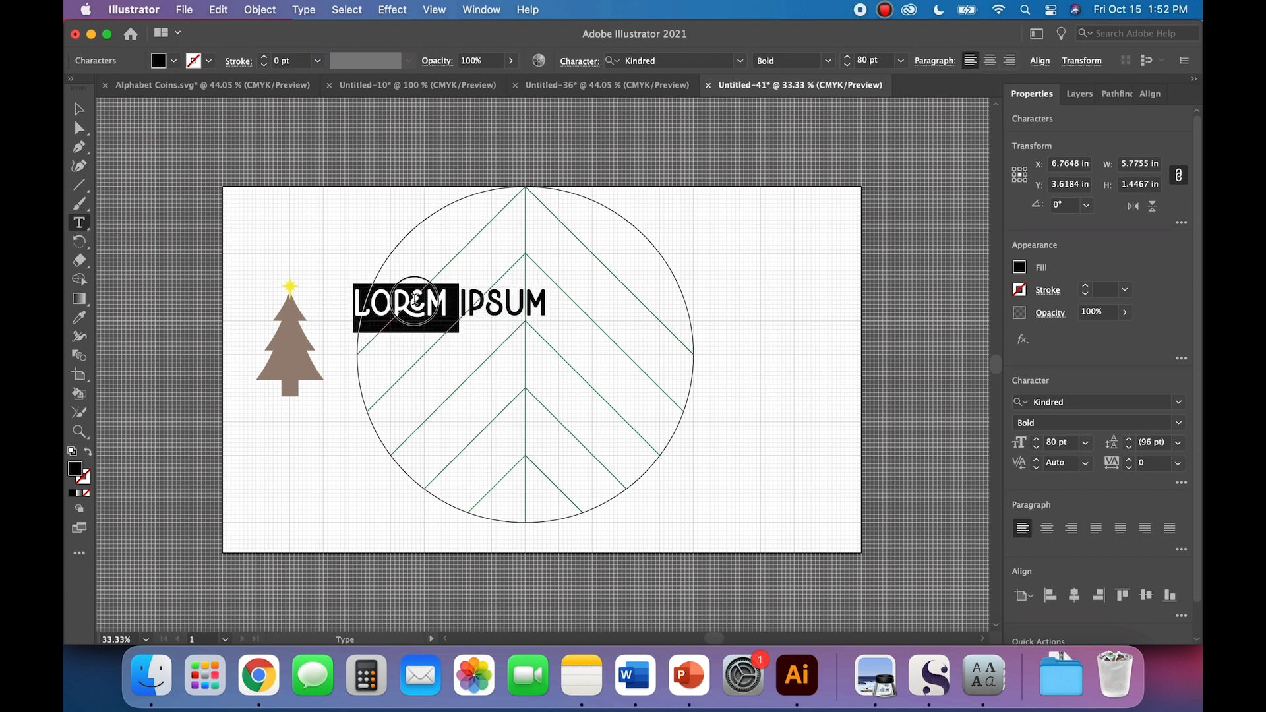
type("O")
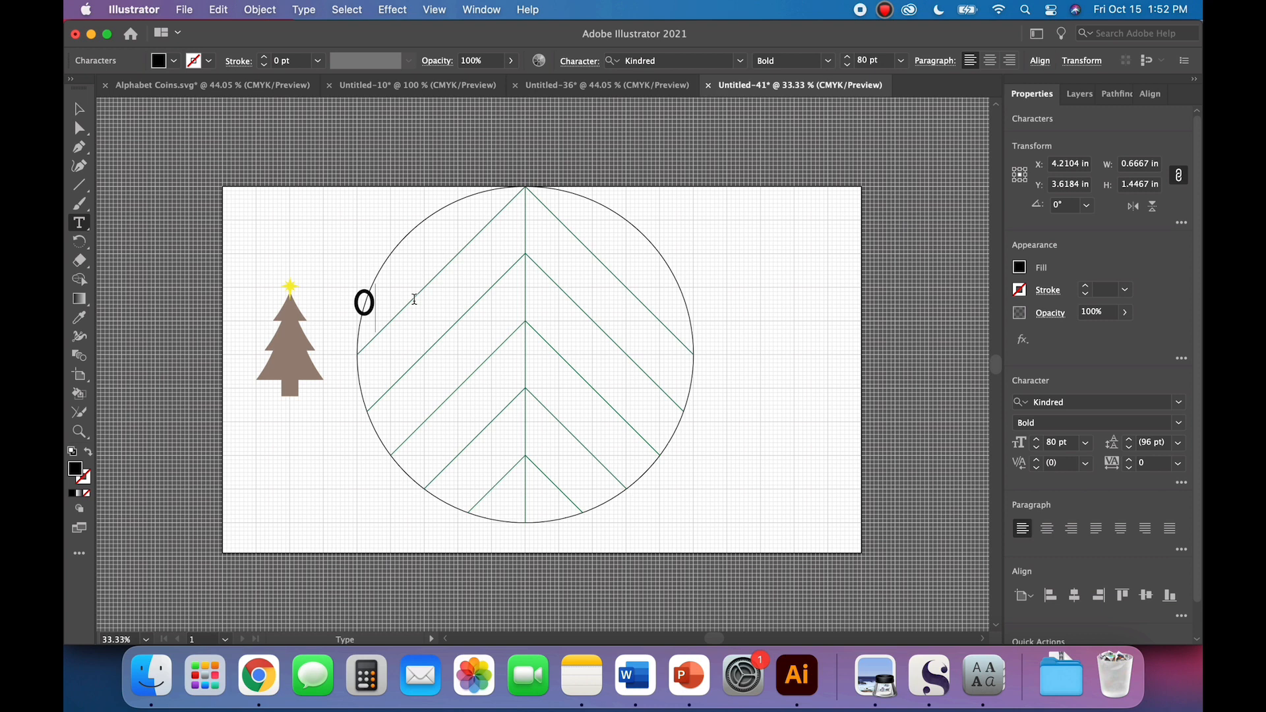
key("BackSpace")
type("0,")
Step: Swap the O in "O," for the second of its suggested alternate glyphs, one with a looped top
double_click(366, 303)
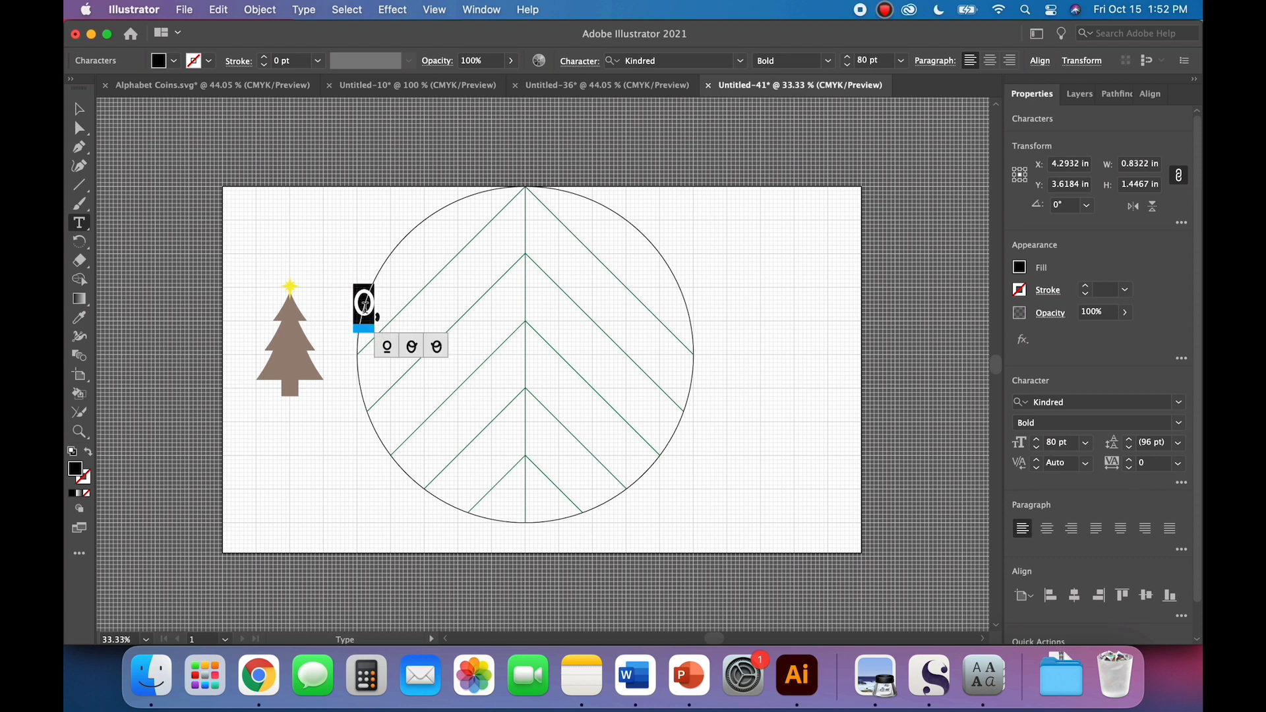
left_click(414, 353)
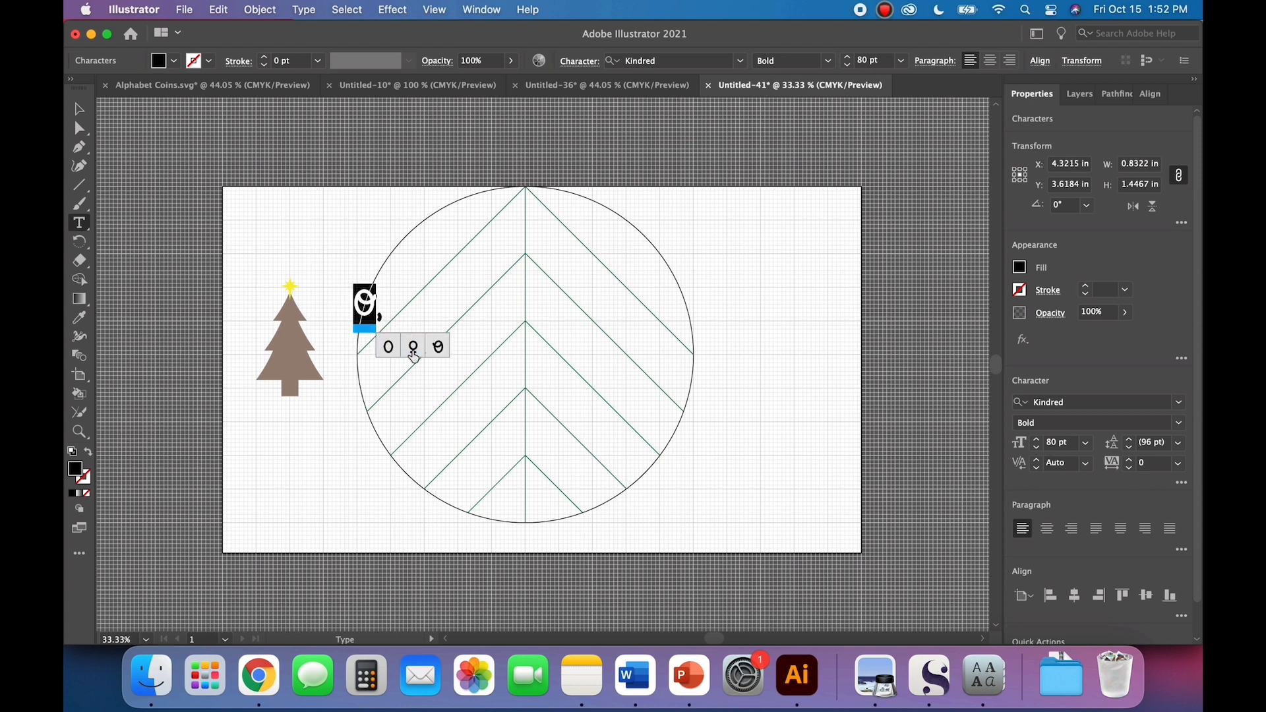
left_click(304, 9)
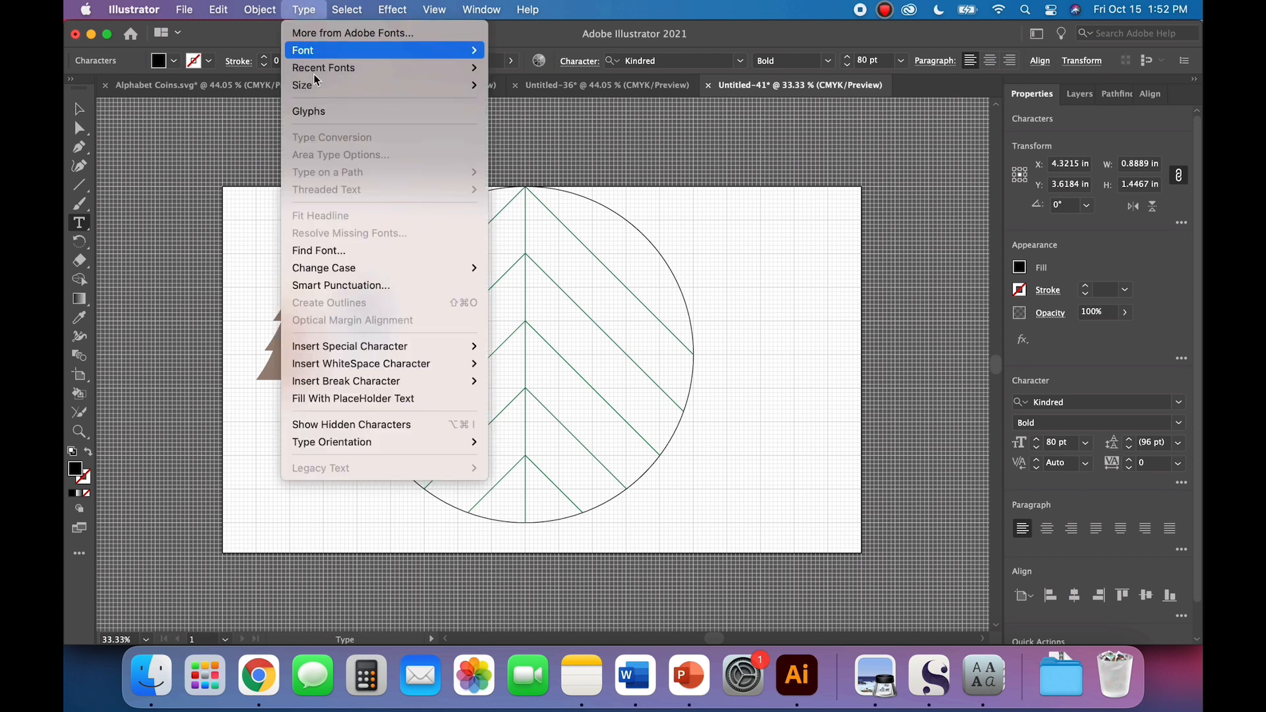
left_click(315, 8)
left_click(77, 110)
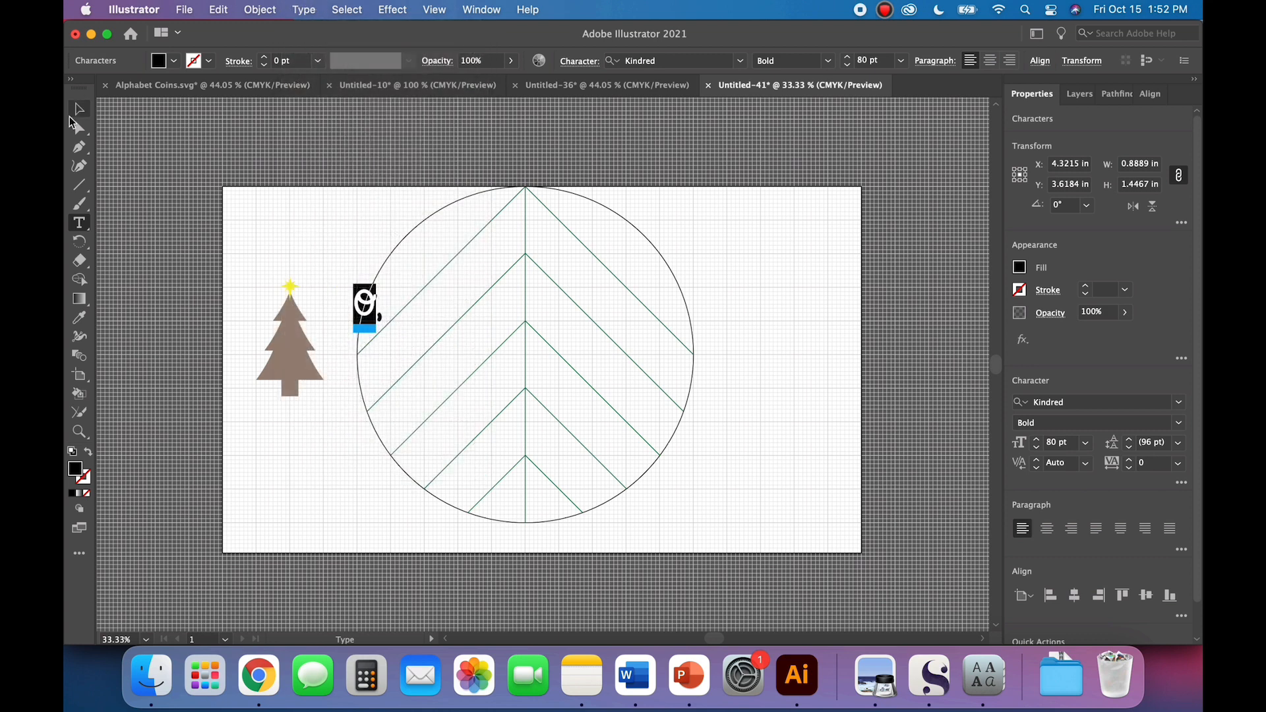
left_click(347, 242)
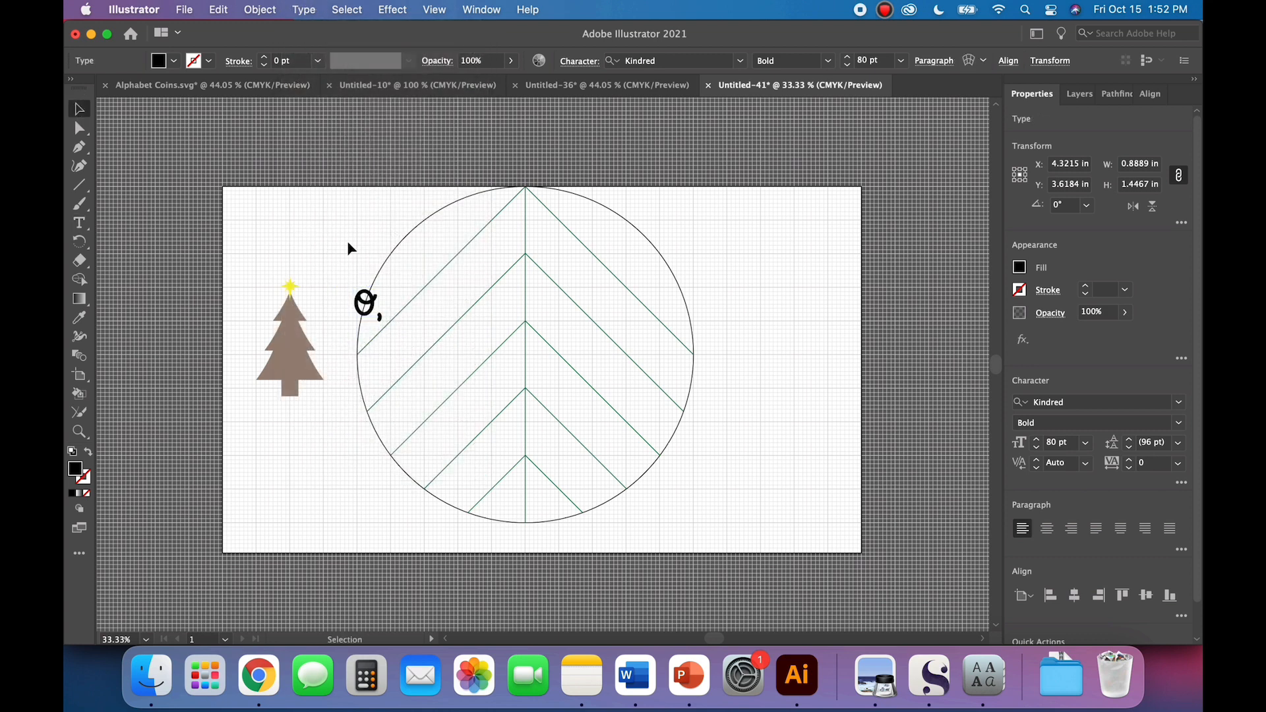
Step: Add a separate text object reading "CHRISTMAS" and place it directly beneath "O,"
left_click(78, 223)
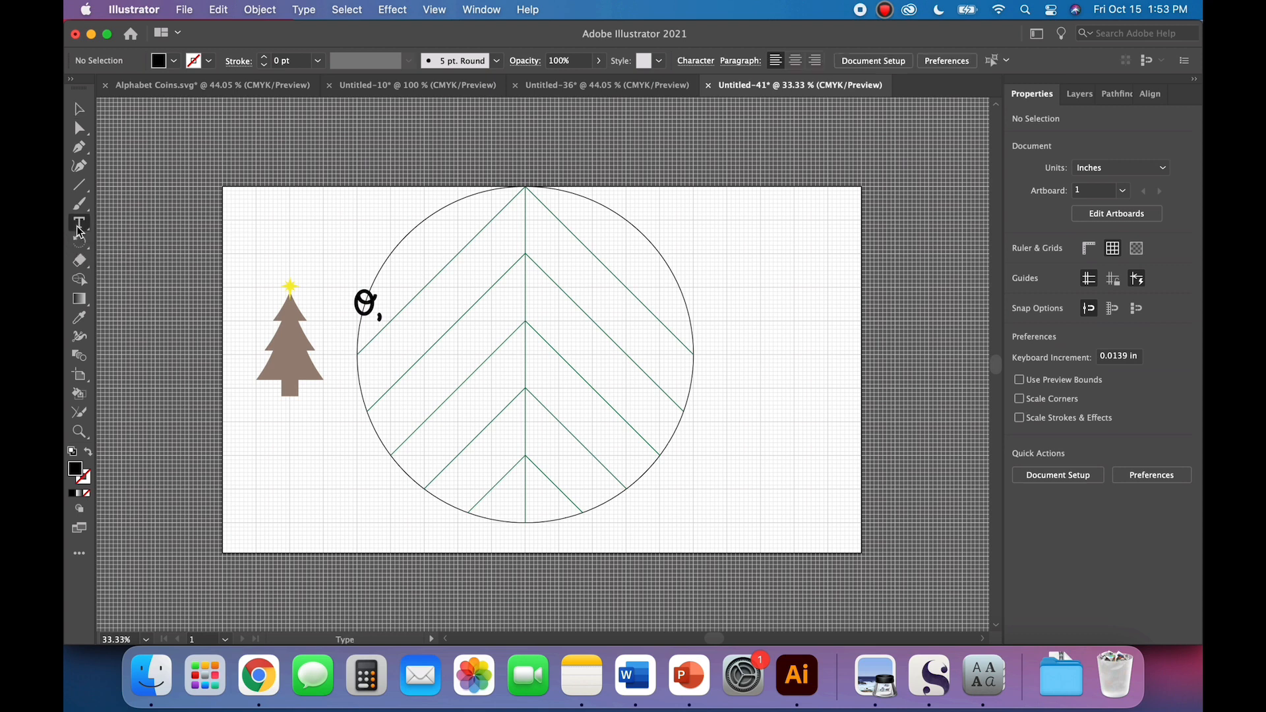
left_click(404, 402)
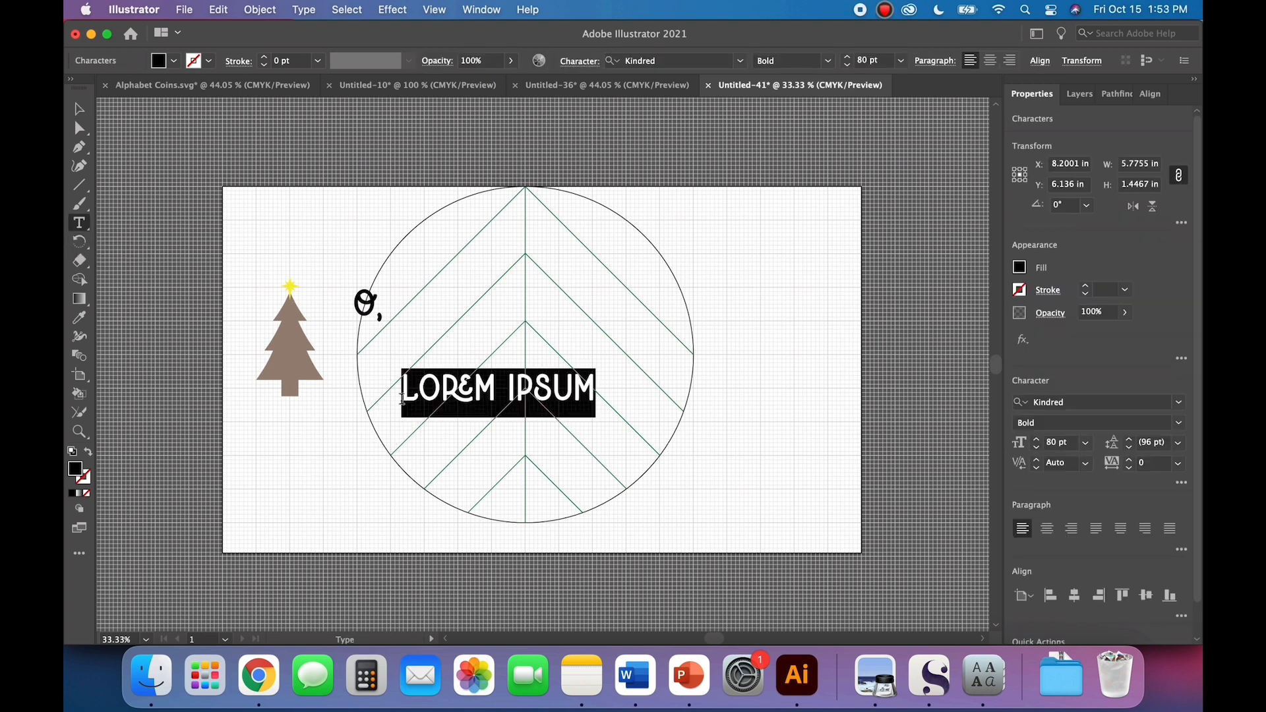
type("CHRIST")
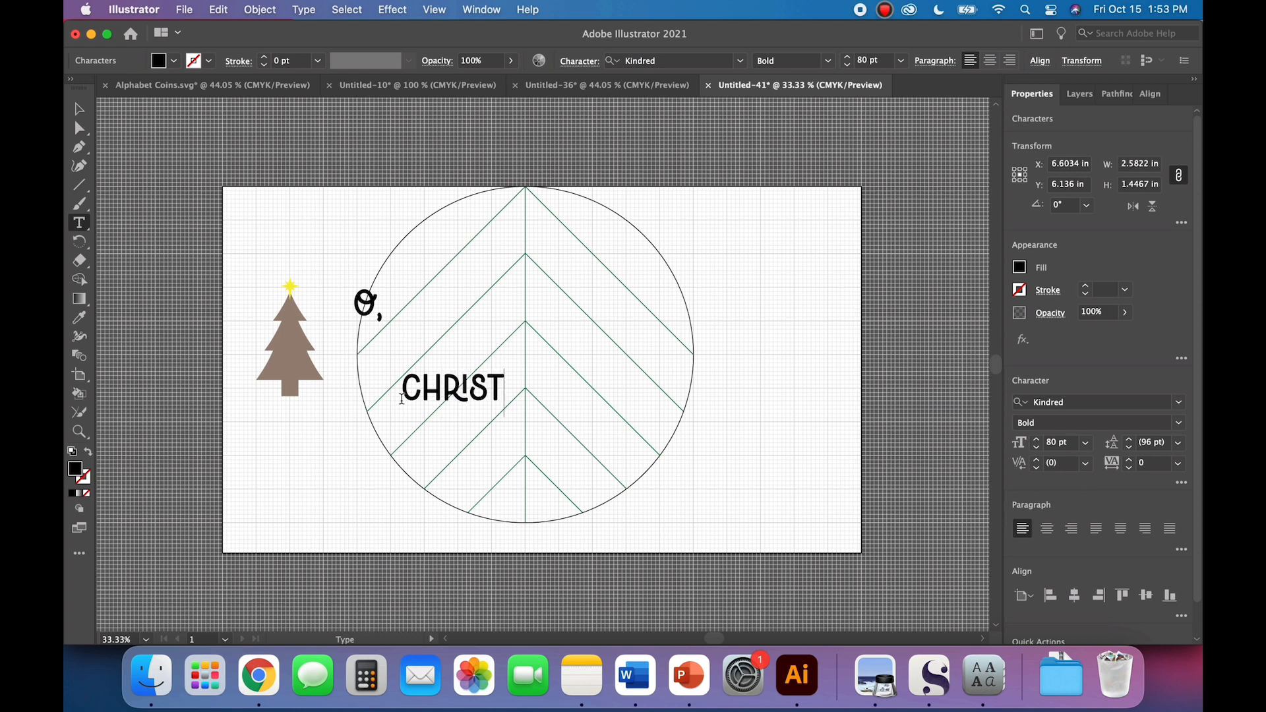
type("MAS")
left_click(79, 109)
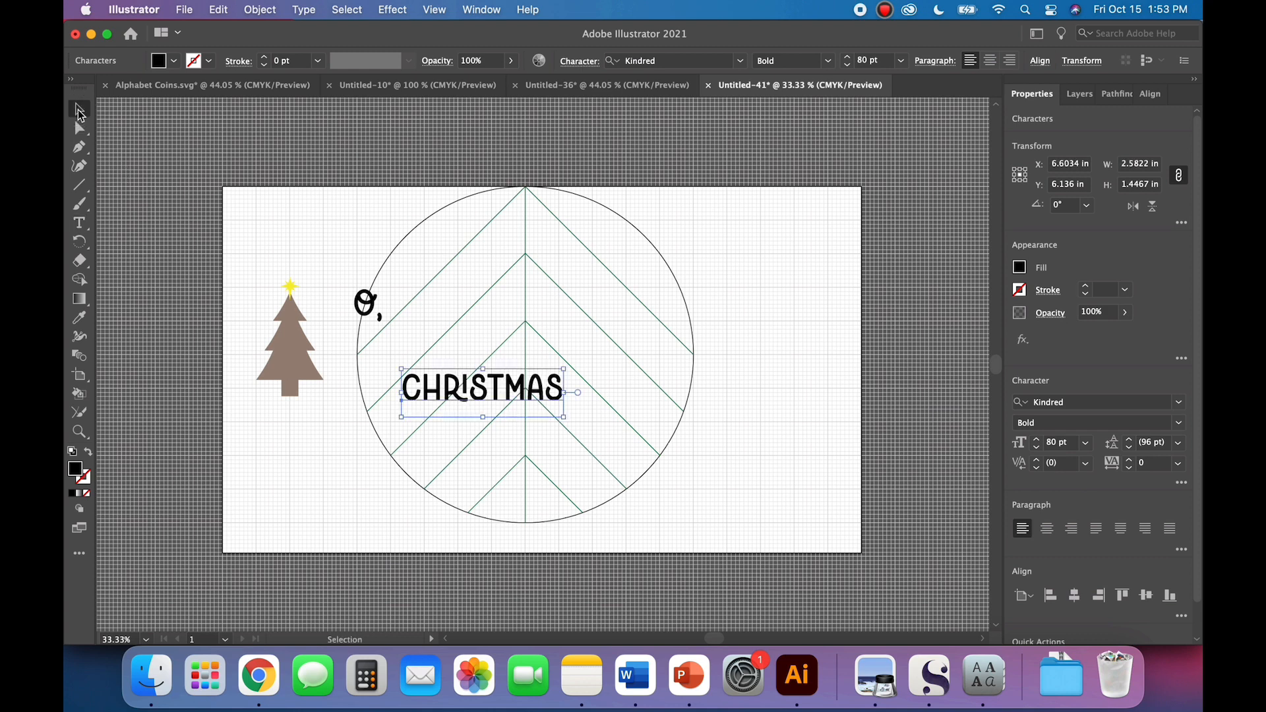
left_click_drag(470, 398, 430, 350)
left_click_drag(428, 350, 429, 350)
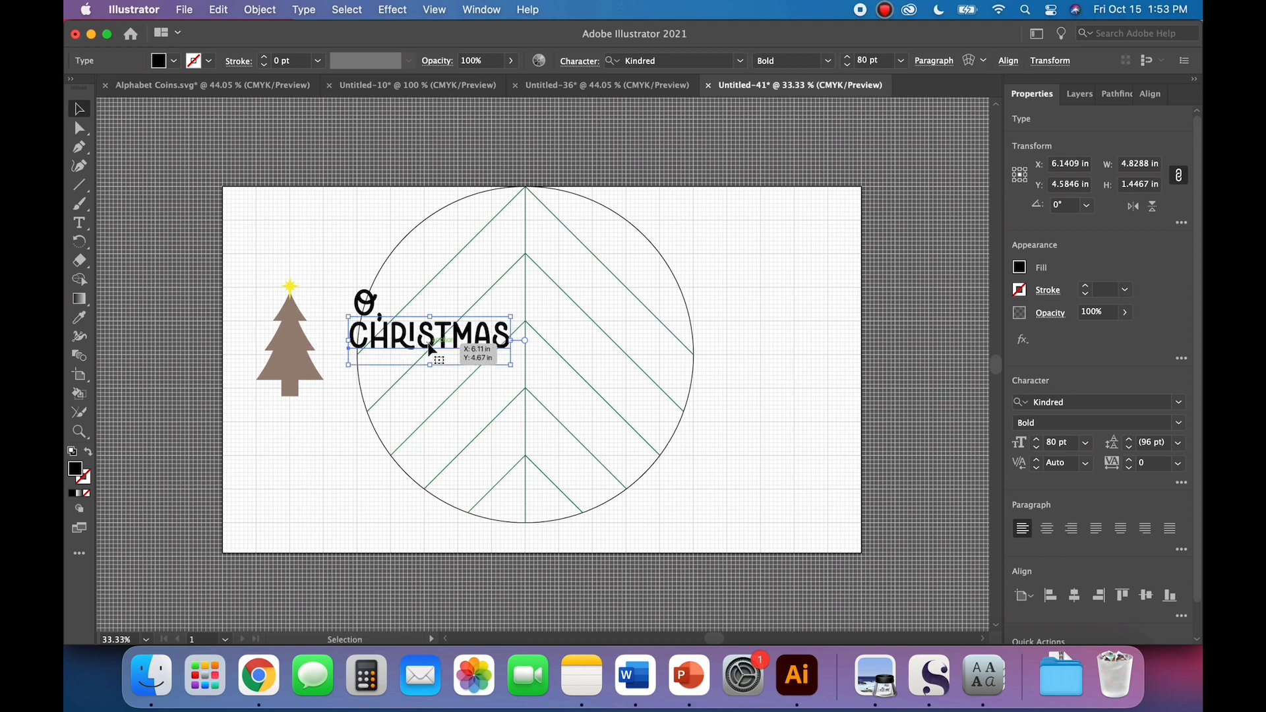
left_click(413, 461)
Step: Add a separate text object reading "TREE" and place it below the right end of "CHRISTMAS"
key("t")
left_click(557, 437)
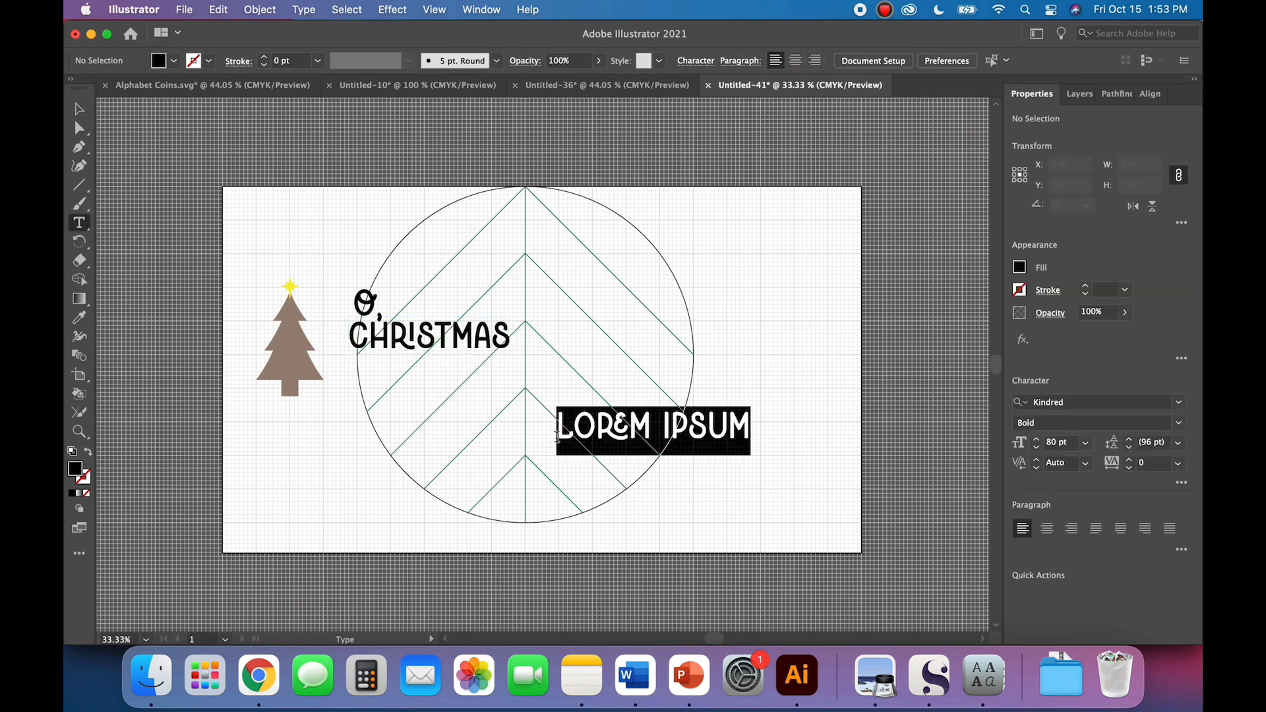
type("TREE")
left_click(77, 105)
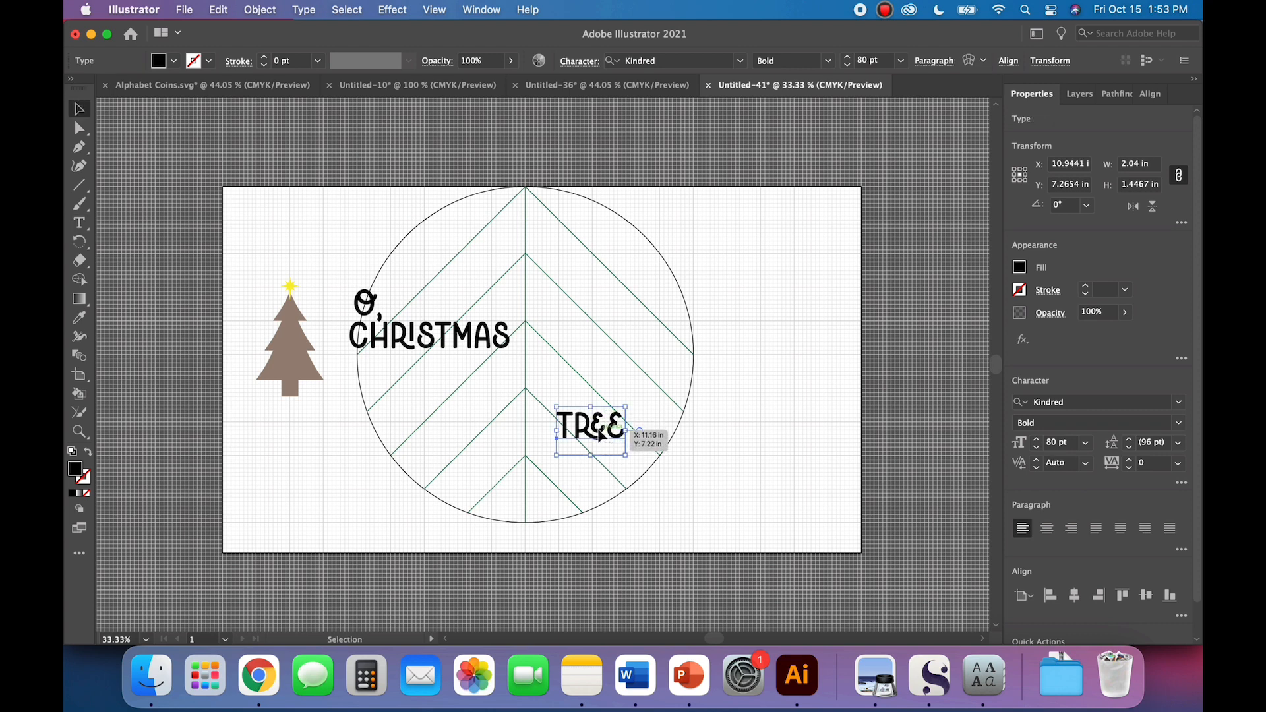
left_click_drag(600, 435, 504, 375)
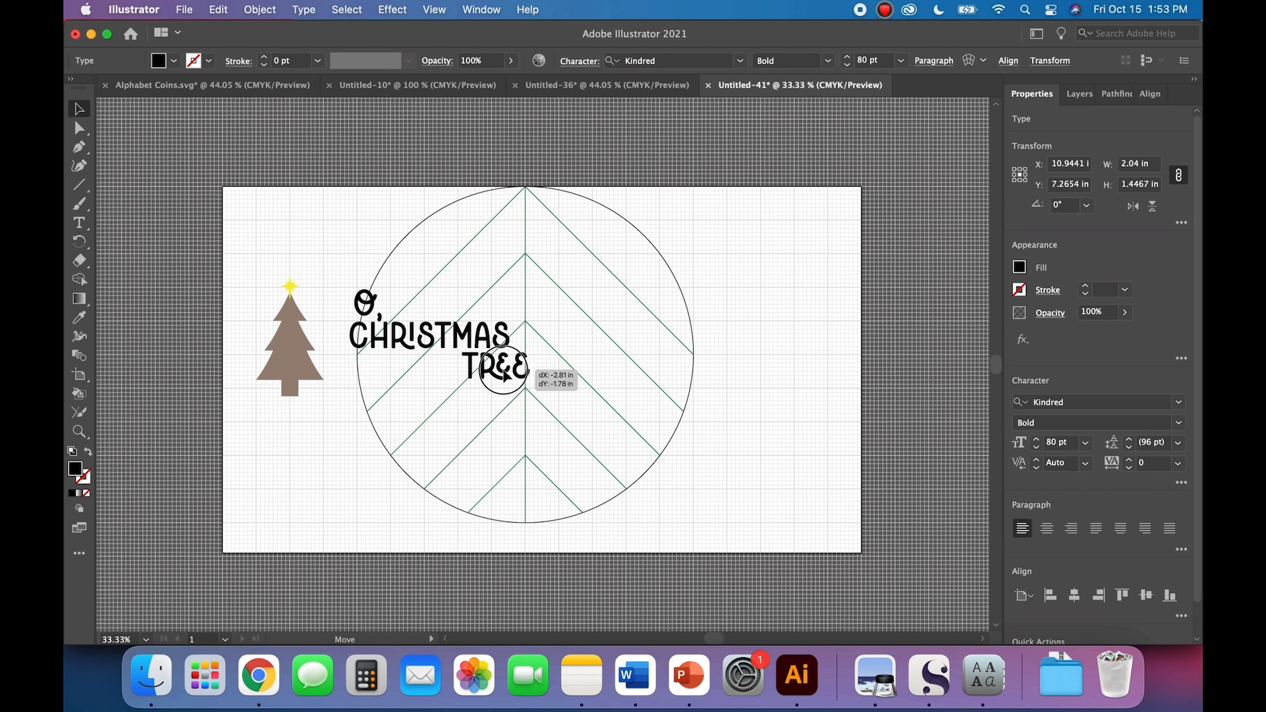
Step: Convert the "O,", "CHRISTMAS" and "TREE" text objects to outlines and unite them
left_click_drag(504, 376, 504, 375)
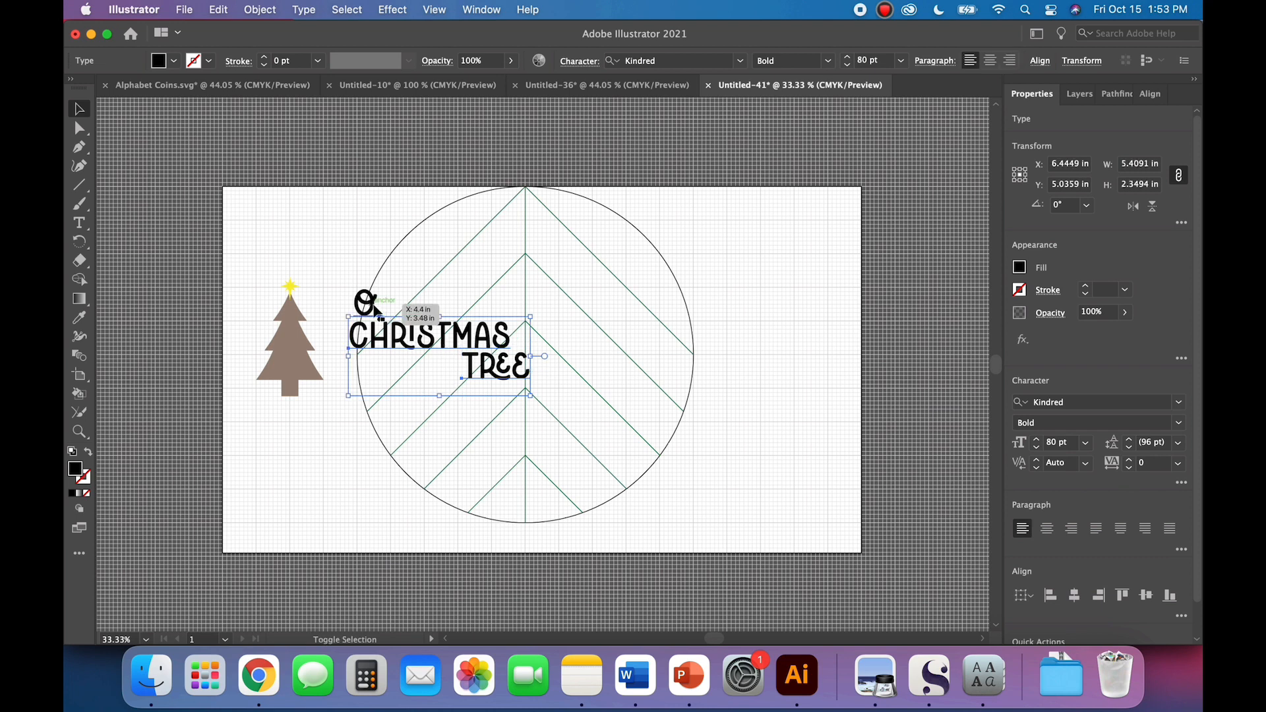
left_click(374, 308, "shift")
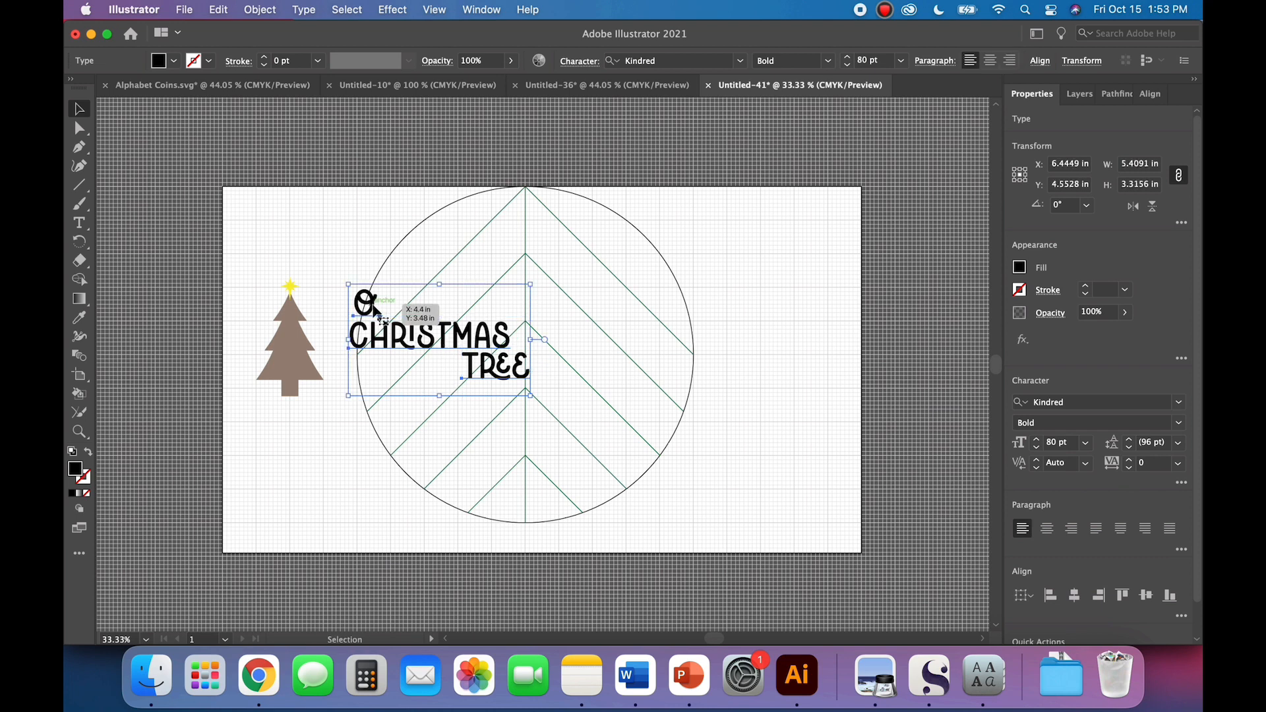
right_click(374, 308)
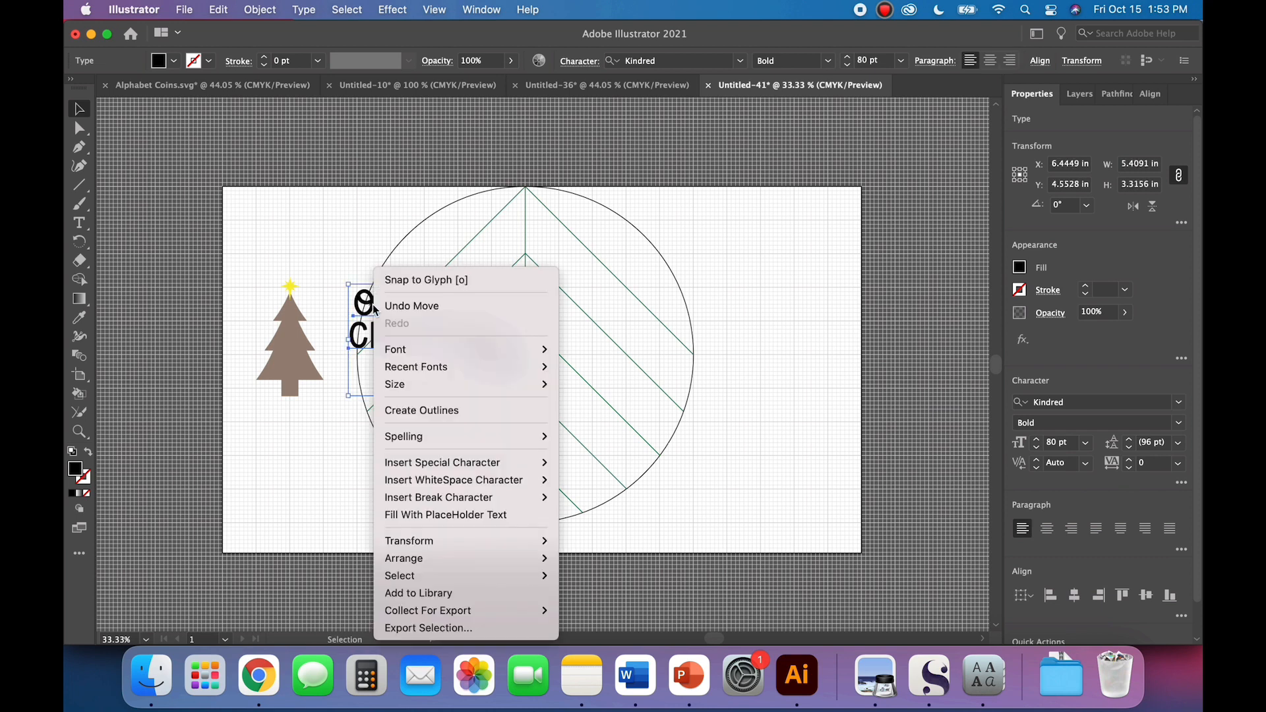
left_click(434, 412)
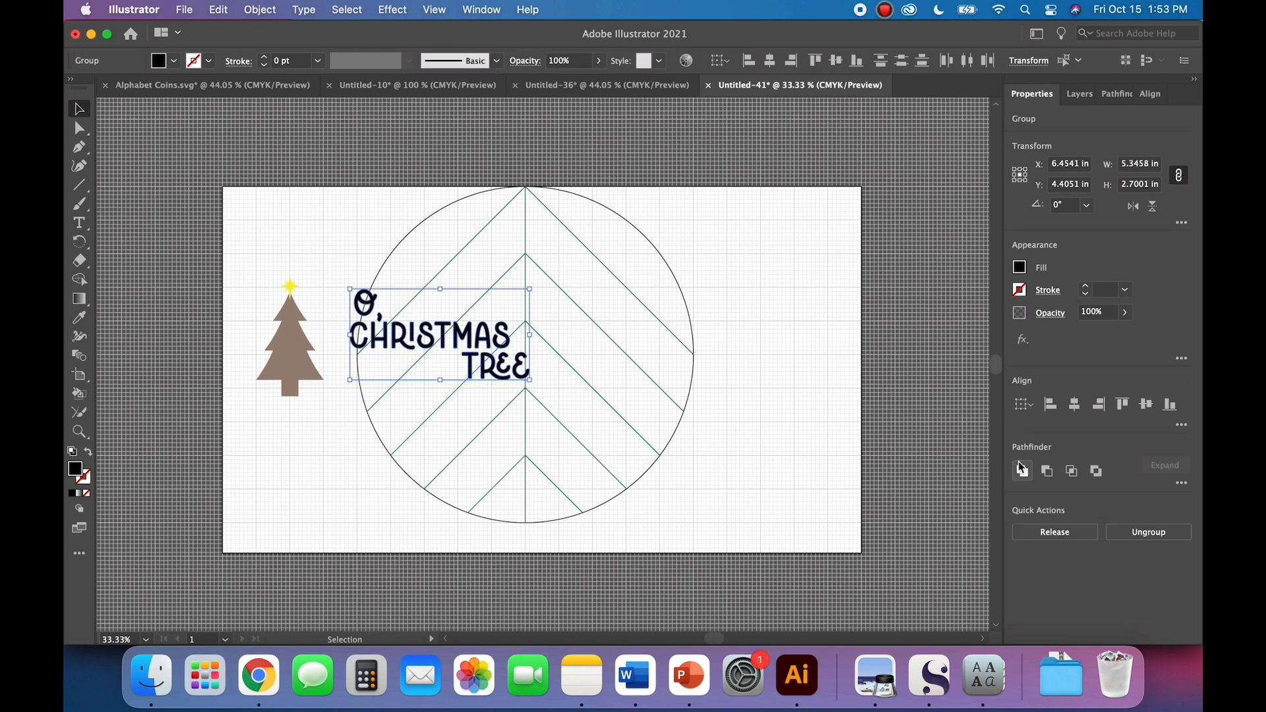
left_click(744, 463)
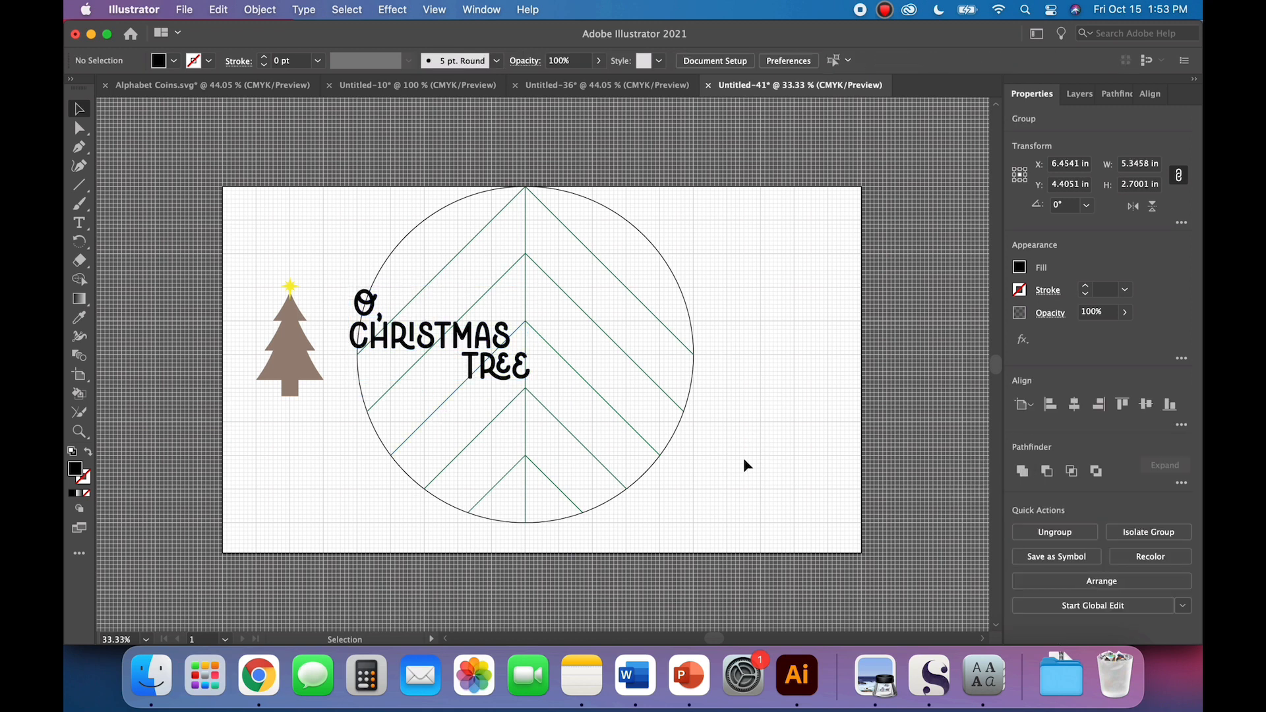
Step: Move the outlined lettering into the upper half of the circle and enlarge it proportionally to about 7.5 in wide
left_click_drag(492, 373, 537, 351)
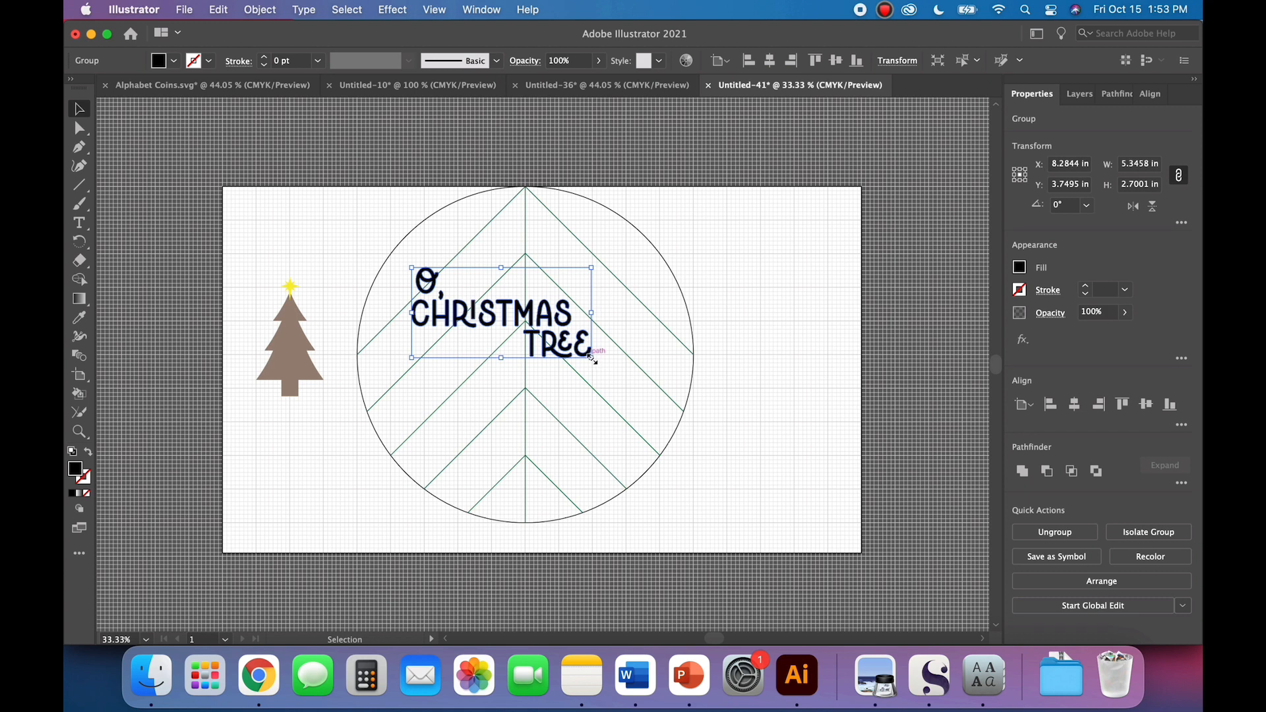
key("shift")
left_click_drag(592, 358, 671, 389)
left_click_drag(598, 342, 665, 314)
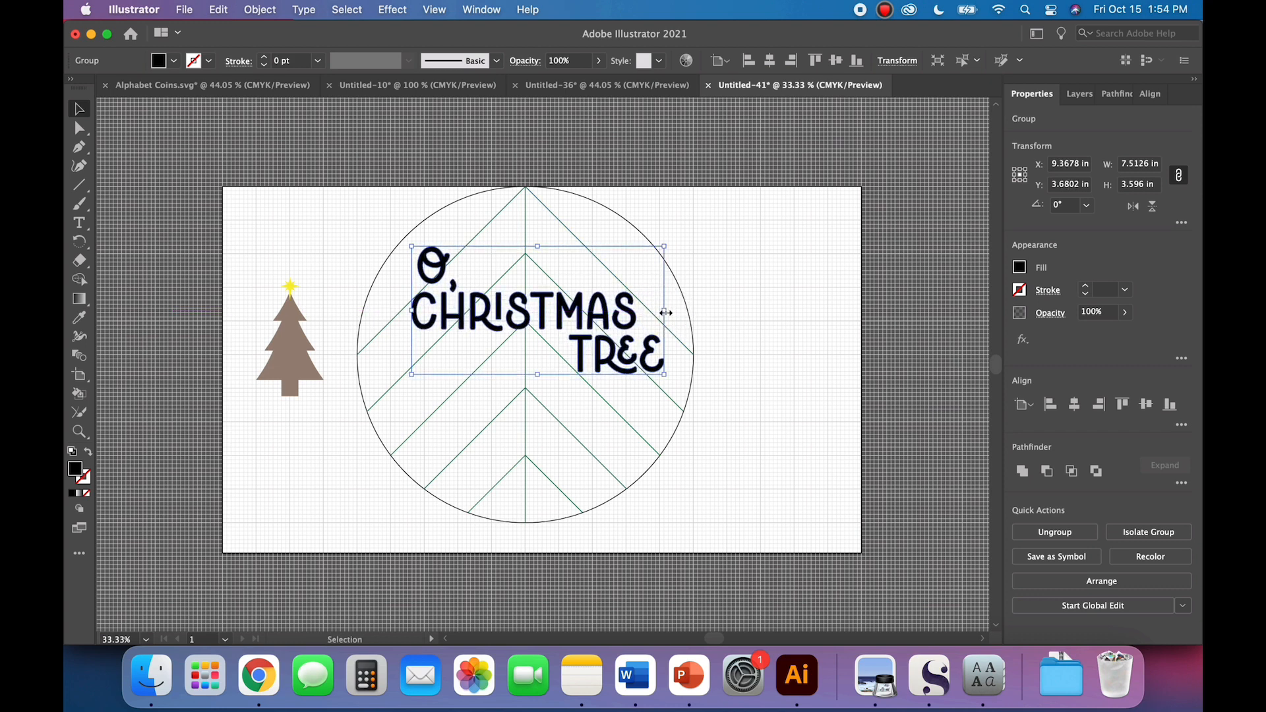
left_click(738, 346)
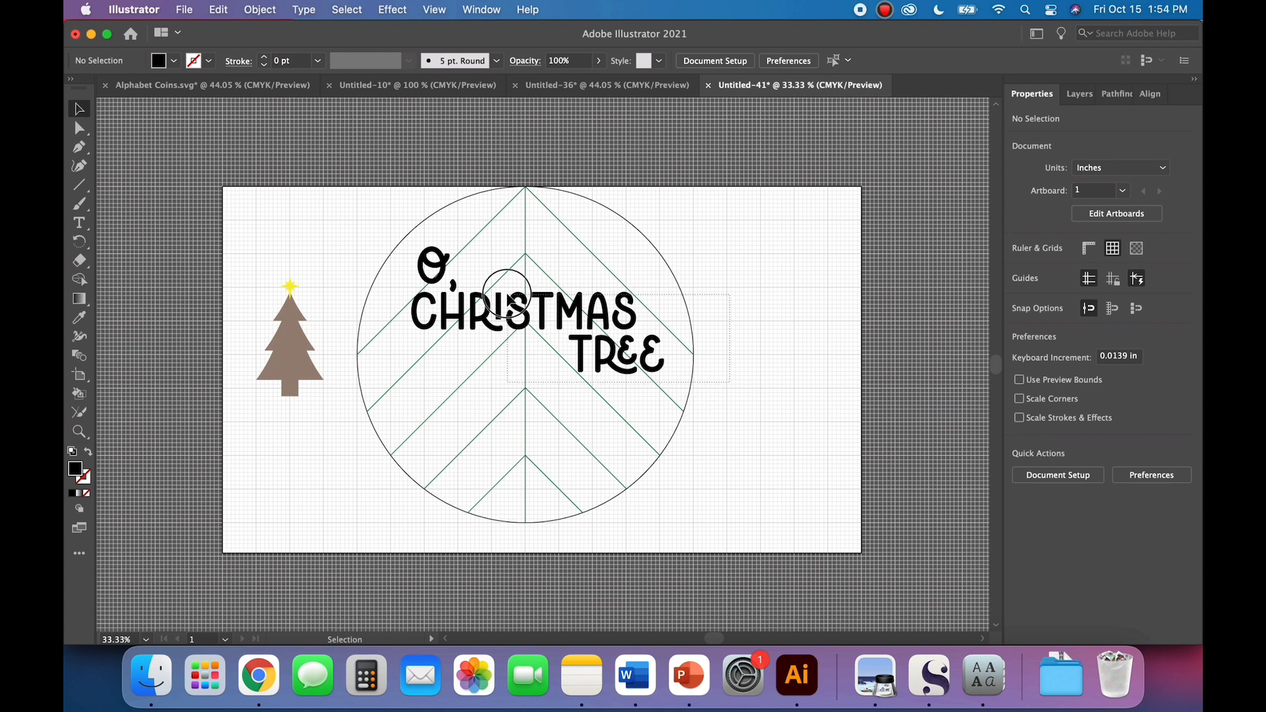
Step: Align the lettering, the circle and its chevron lines on their horizontal centres
left_click(564, 370)
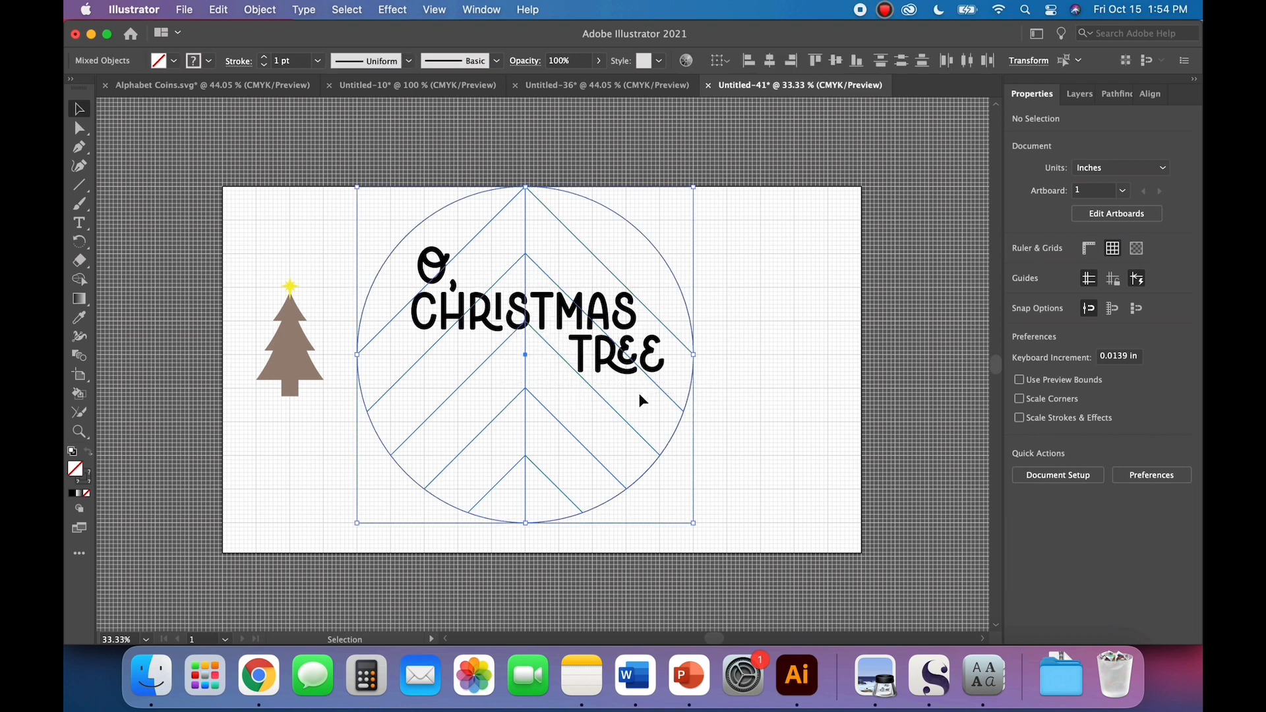
left_click(608, 415)
left_click_drag(715, 438, 423, 211)
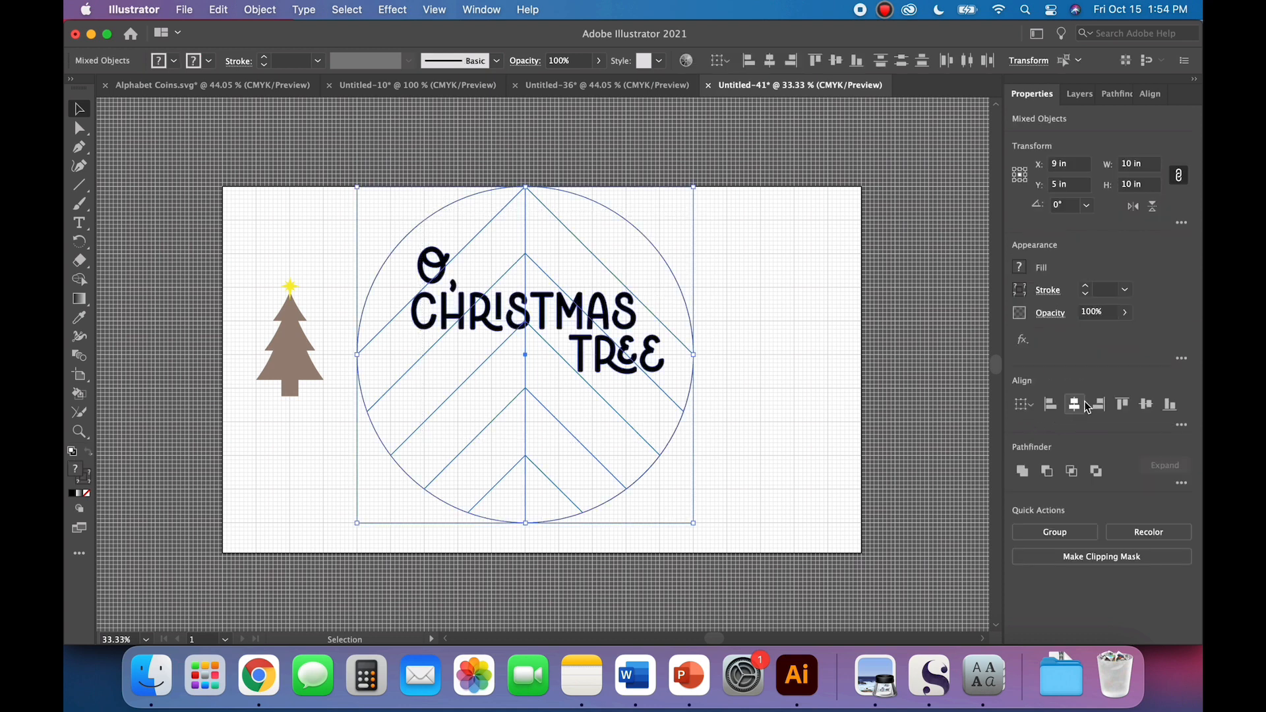
left_click(1076, 412)
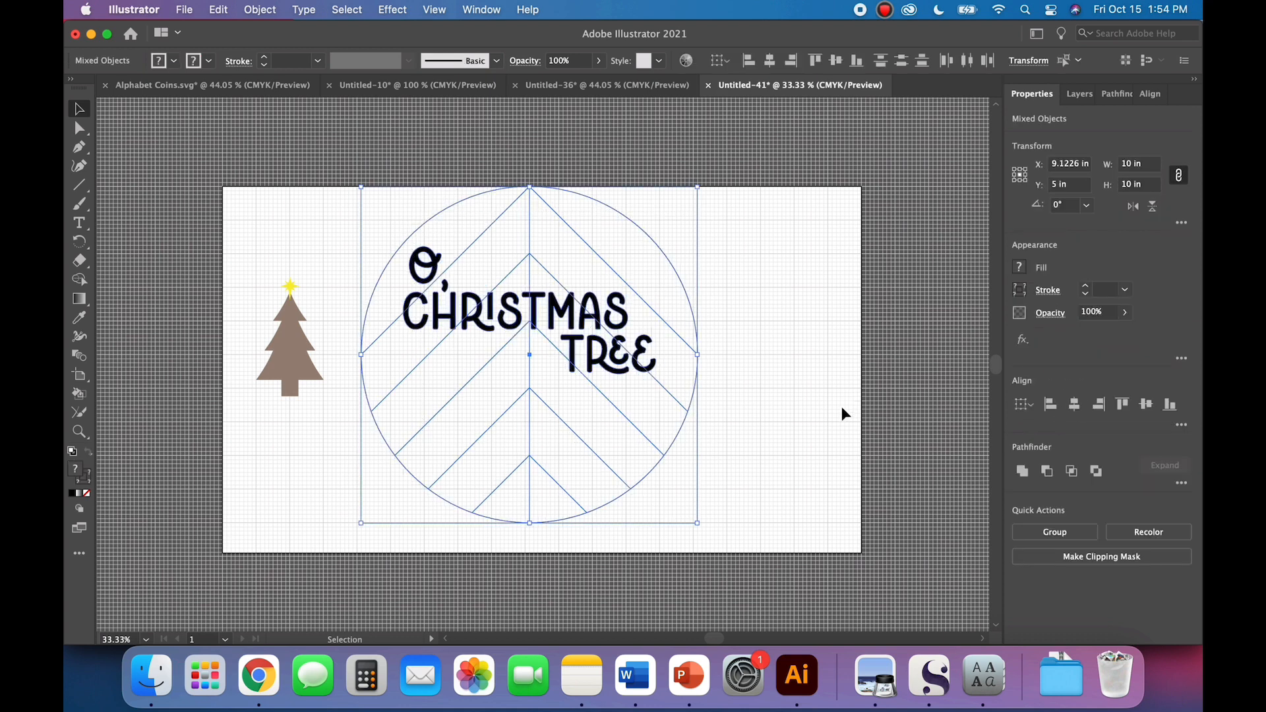
left_click(823, 419)
Step: Nudge the lettering slightly to the right within the circle
left_click(606, 373)
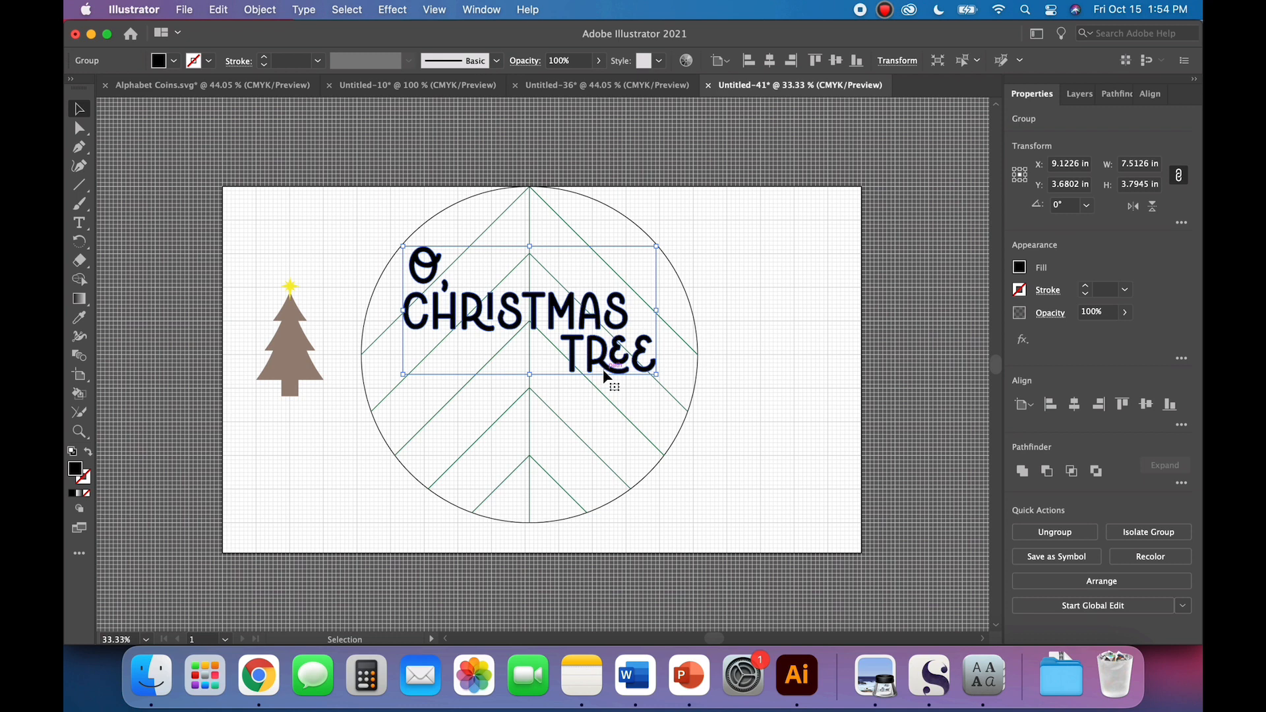
key("Right")
key("Right")
key("Right")
key("Right")
key("Right")
key("Right")
key("Right")
key("Right")
key("Right")
key("Right")
key("Right")
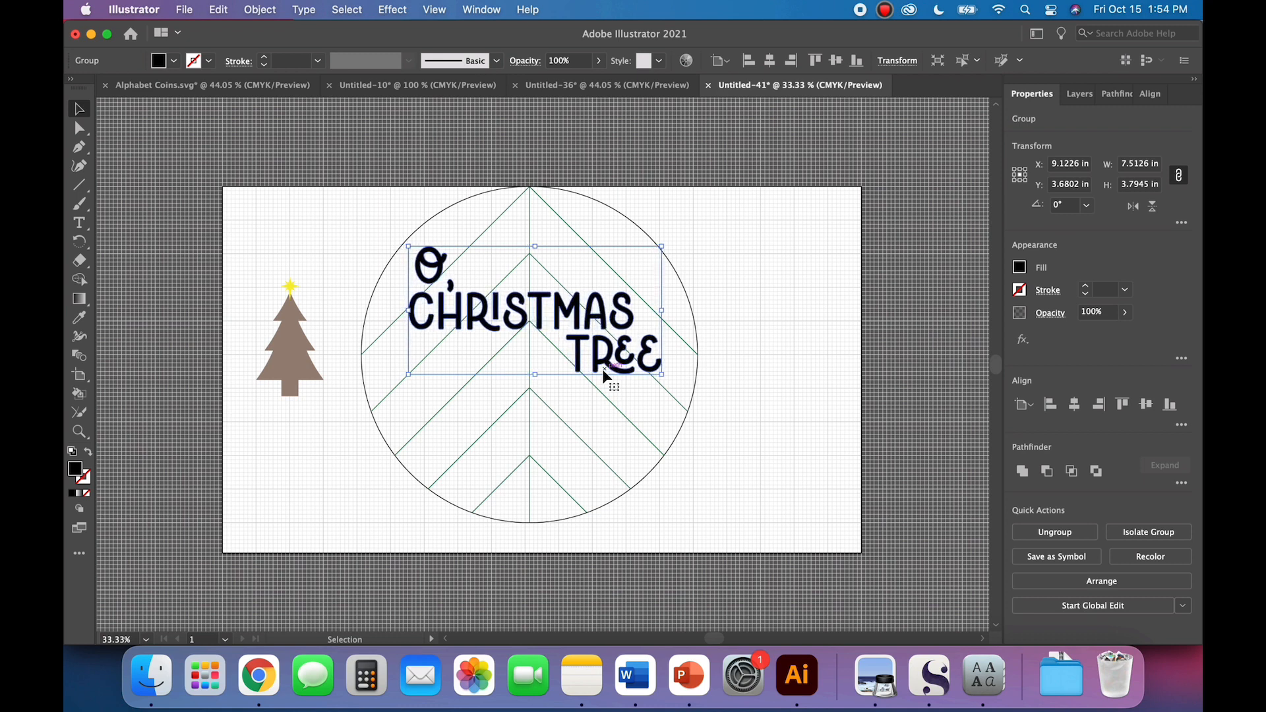
key("Right")
key("Right")
key("Right")
key("Right")
key("Right")
key("Right")
key("Right")
key("Right")
key("Right")
key("Right")
key("Right")
key("Right")
key("Right")
key("Right")
key("Right")
key("Right")
key("Right")
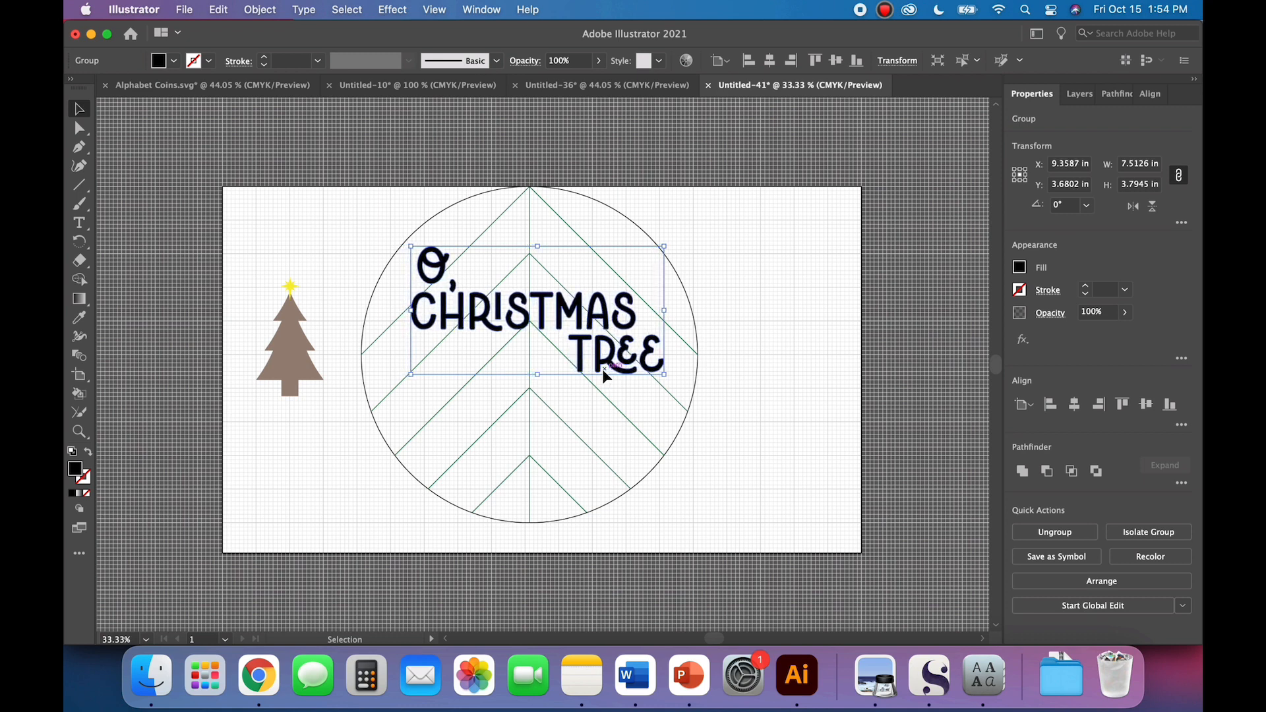
left_click(761, 437)
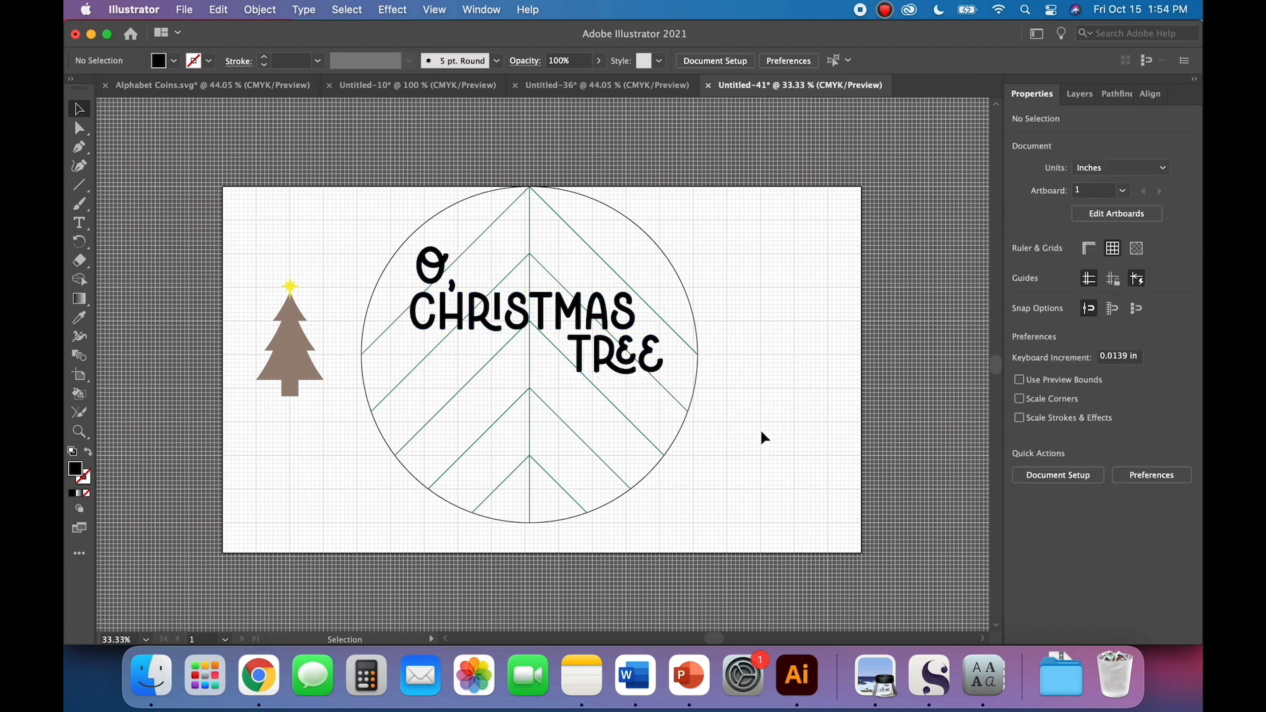
Step: Scale the tree and its star down to about 1.6 in tree width and place them in the circle beneath "CHRISTMAS"
left_click(283, 359)
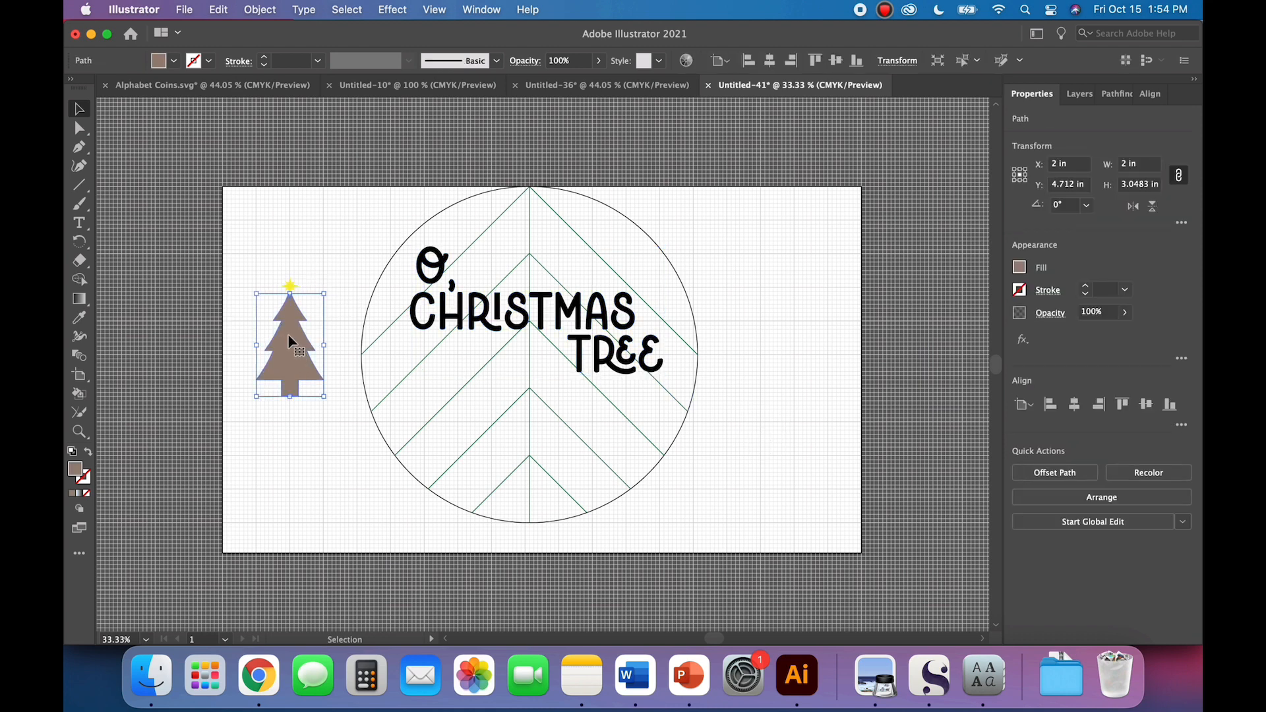
key("super+equal")
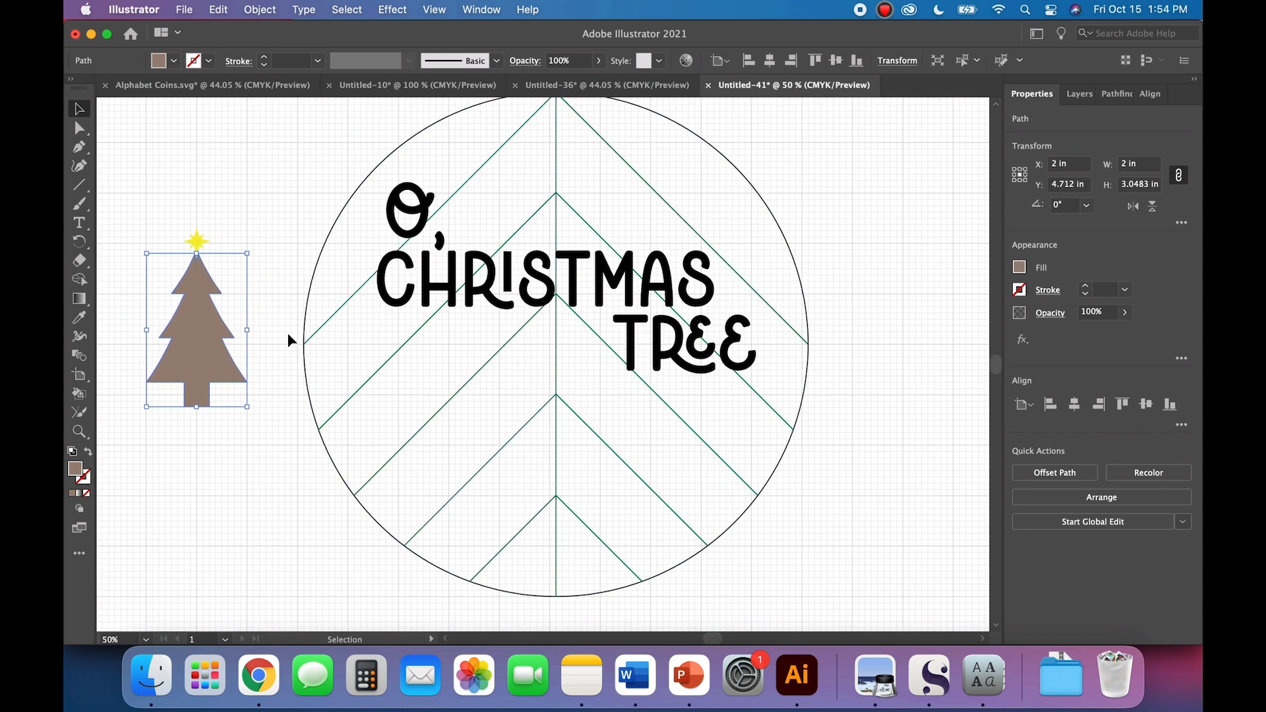
left_click(213, 220)
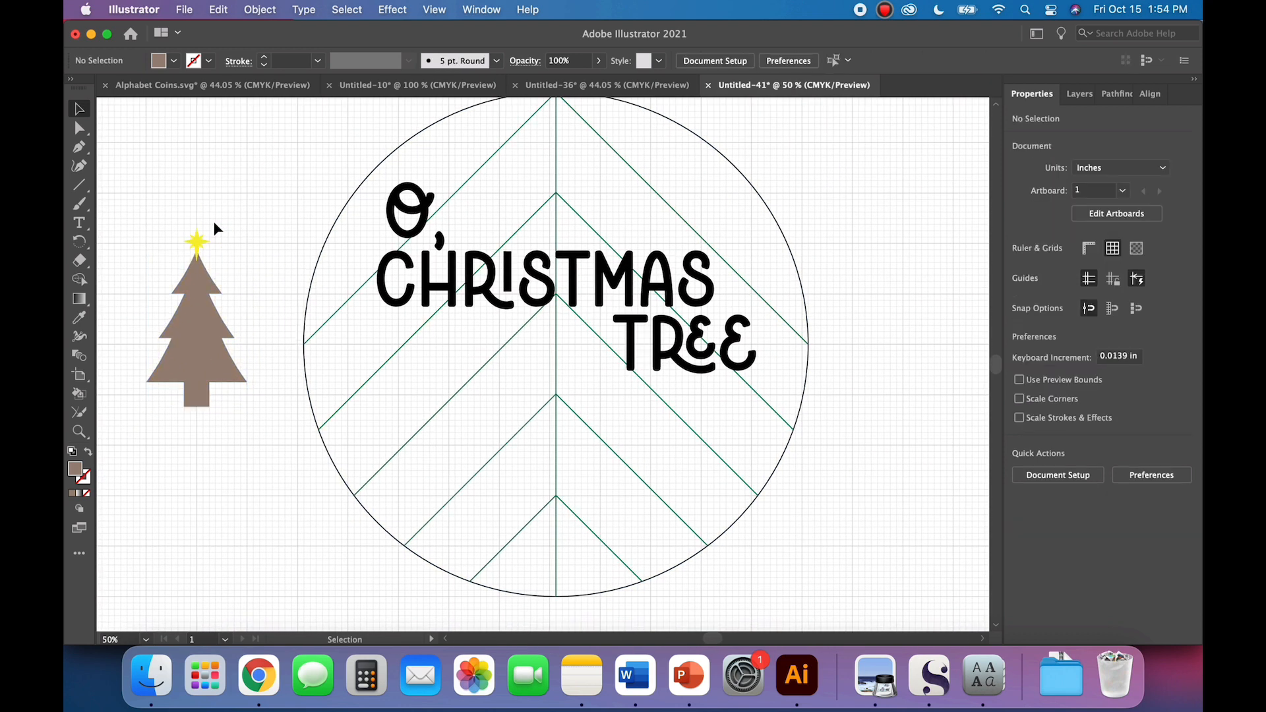
left_click(226, 376)
left_click_drag(197, 410, 481, 418)
left_click(287, 489)
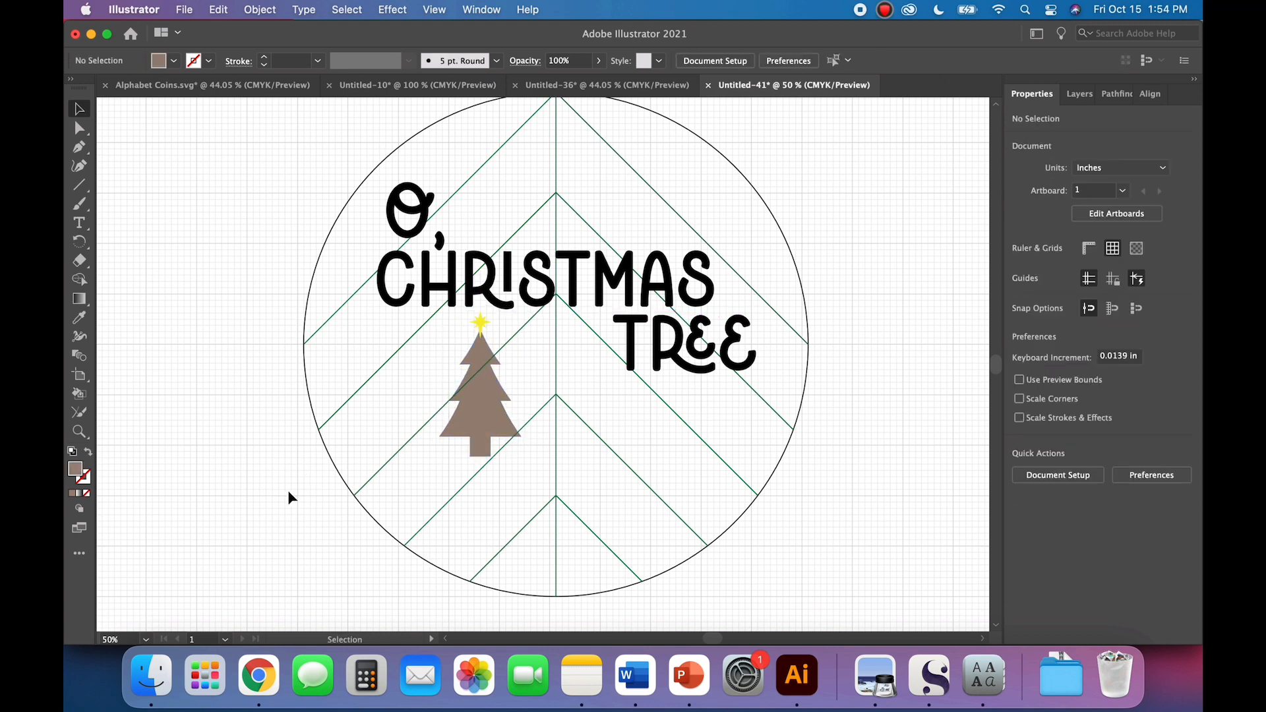
Step: Draw a rectangle about 11.2 by 3.9 in that covers the lower part of the circle from the tree's base down
scroll(288, 489, "right", 3)
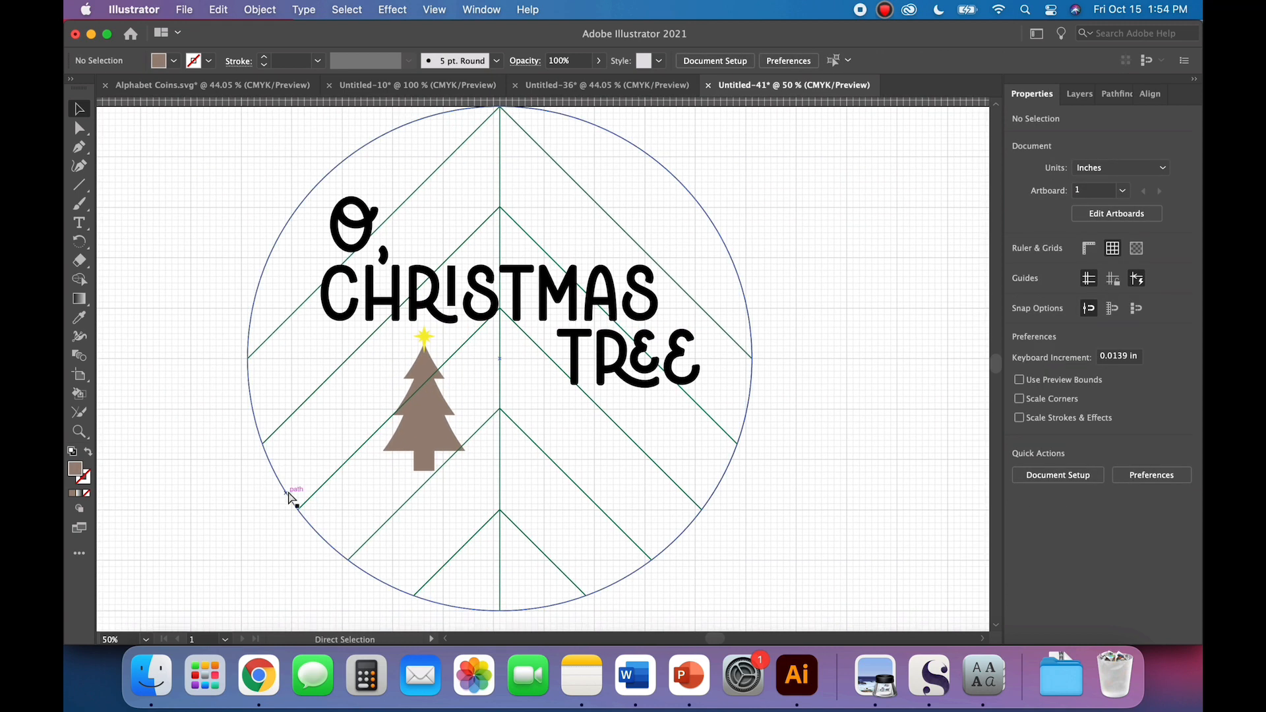
key("super+minus")
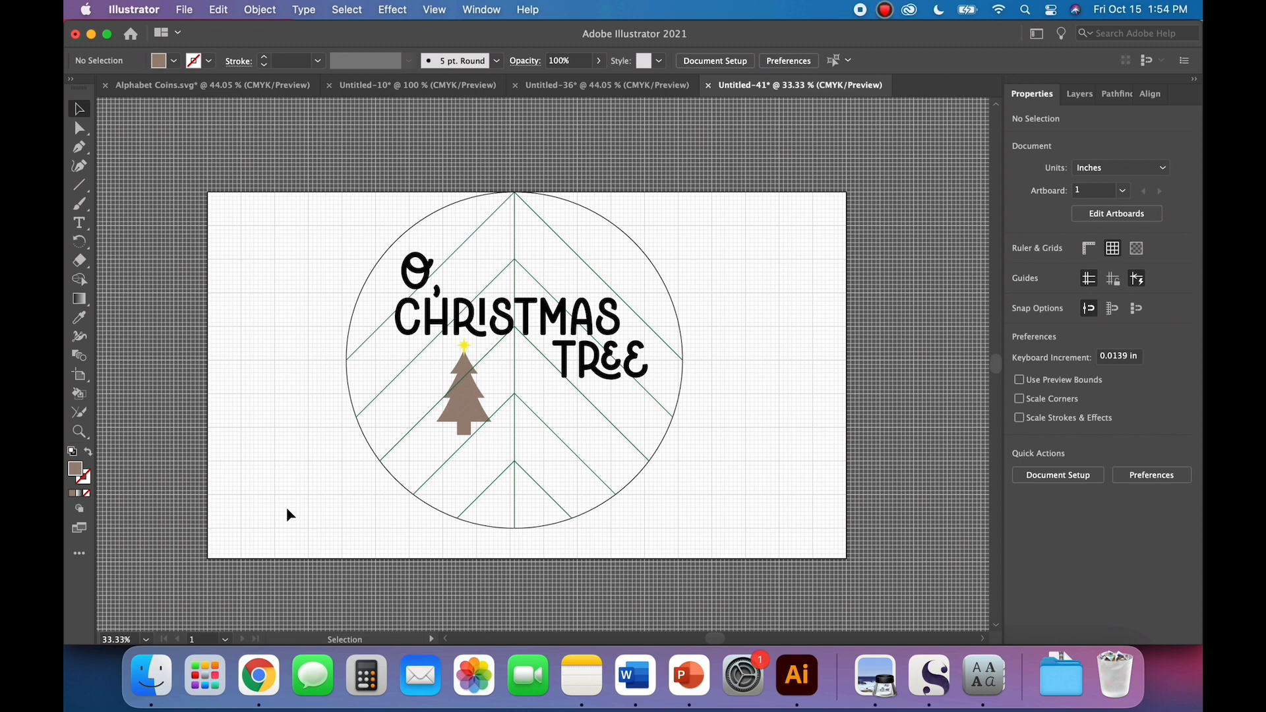
left_click(79, 188)
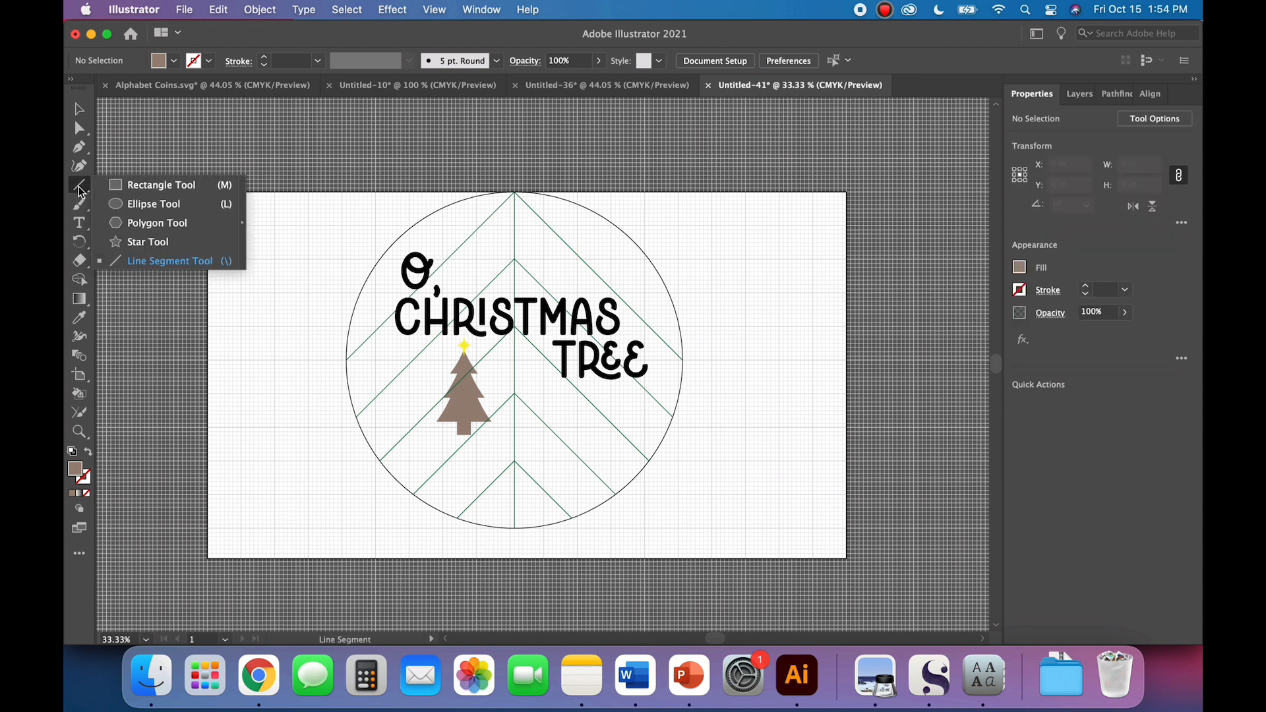
left_click(155, 185)
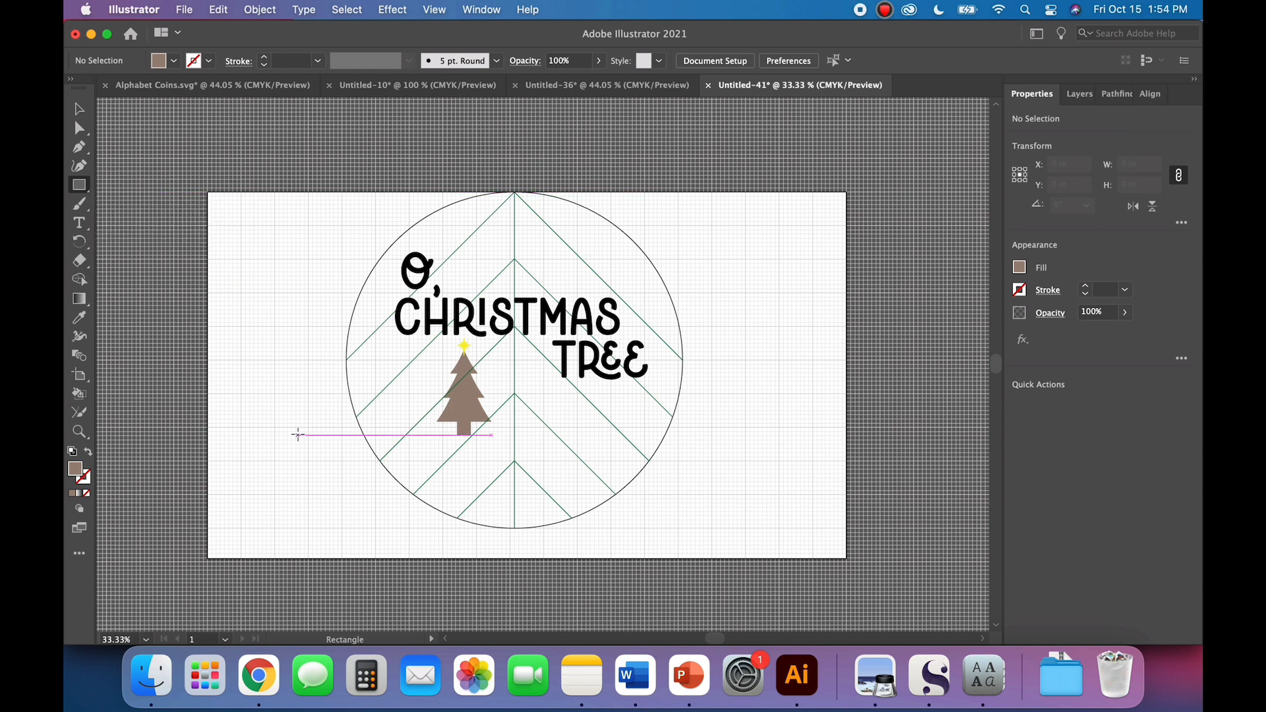
left_click(434, 422)
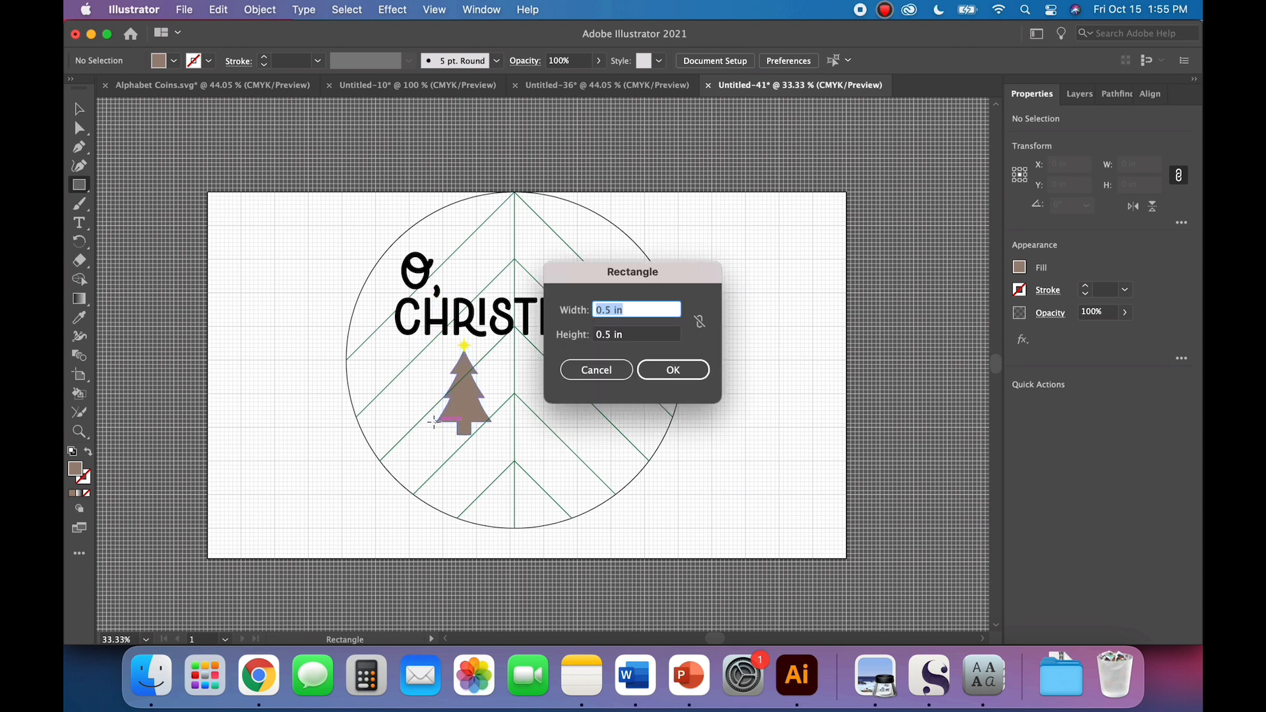
left_click(571, 373)
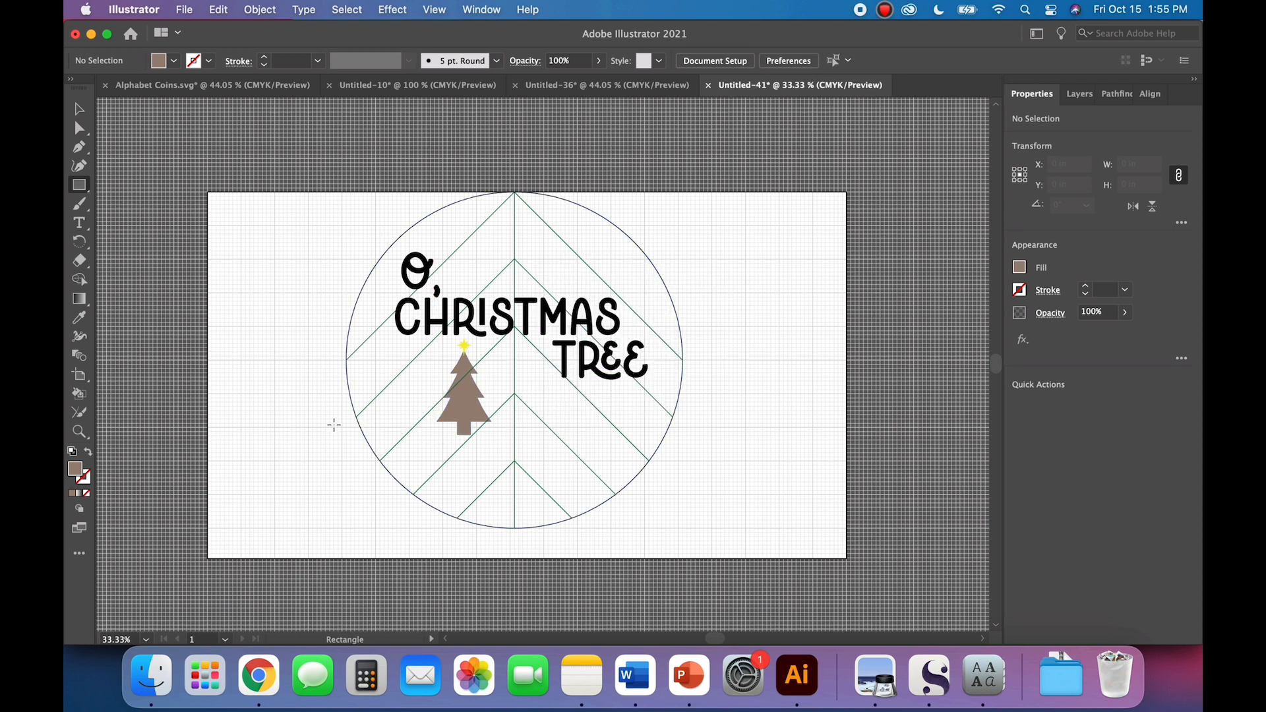
left_click_drag(334, 421, 711, 552)
Step: Fill the rectangle with a very light gray swatch
left_click(173, 60)
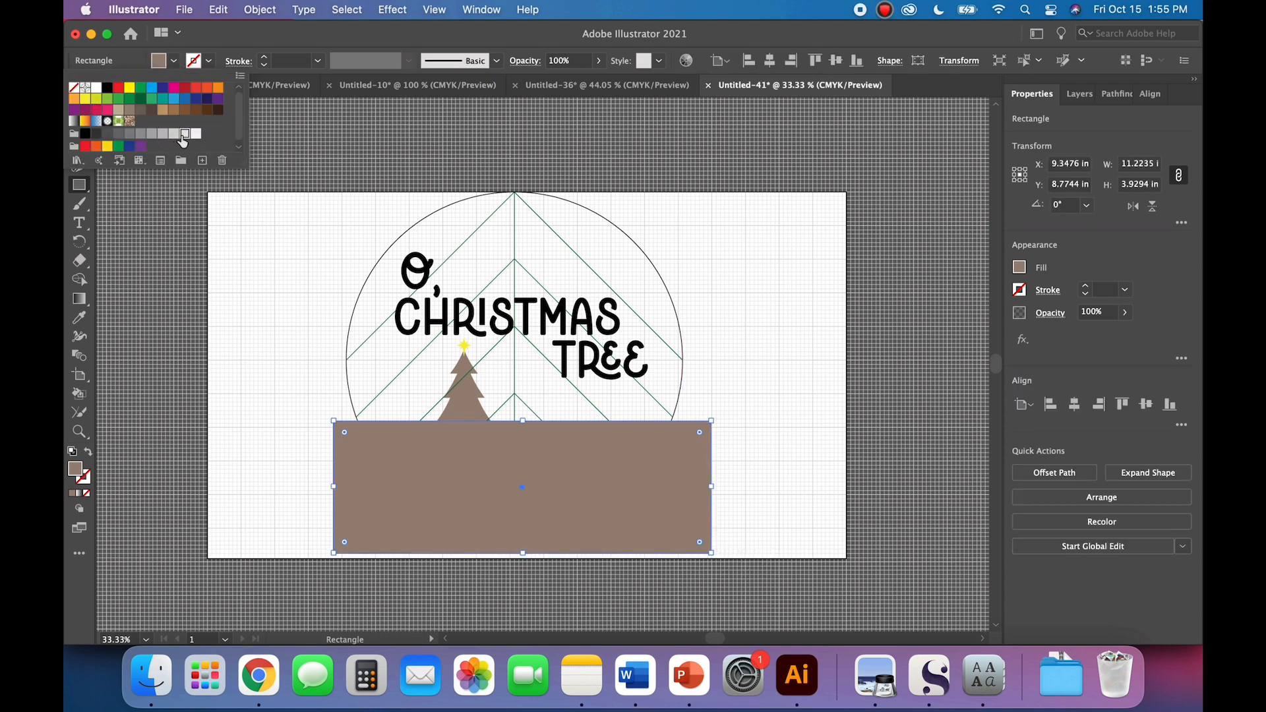
left_click(185, 135)
left_click(145, 243)
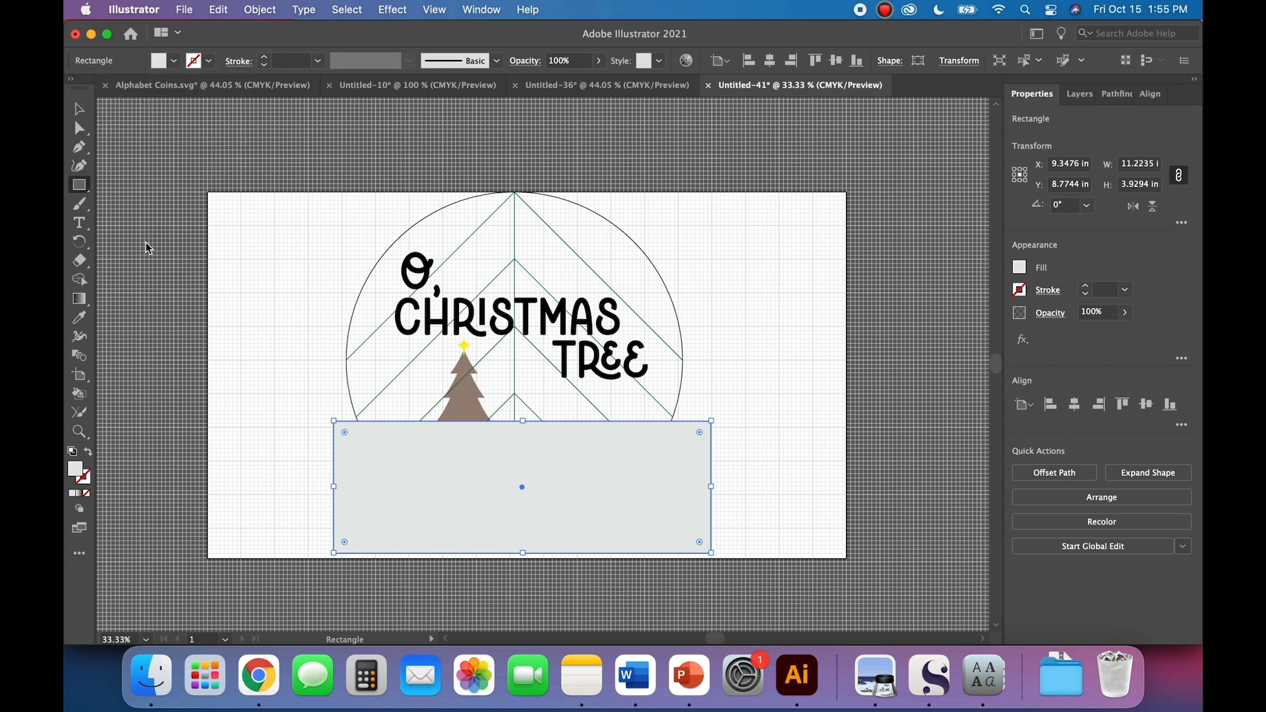
left_click(79, 109)
left_click(243, 366)
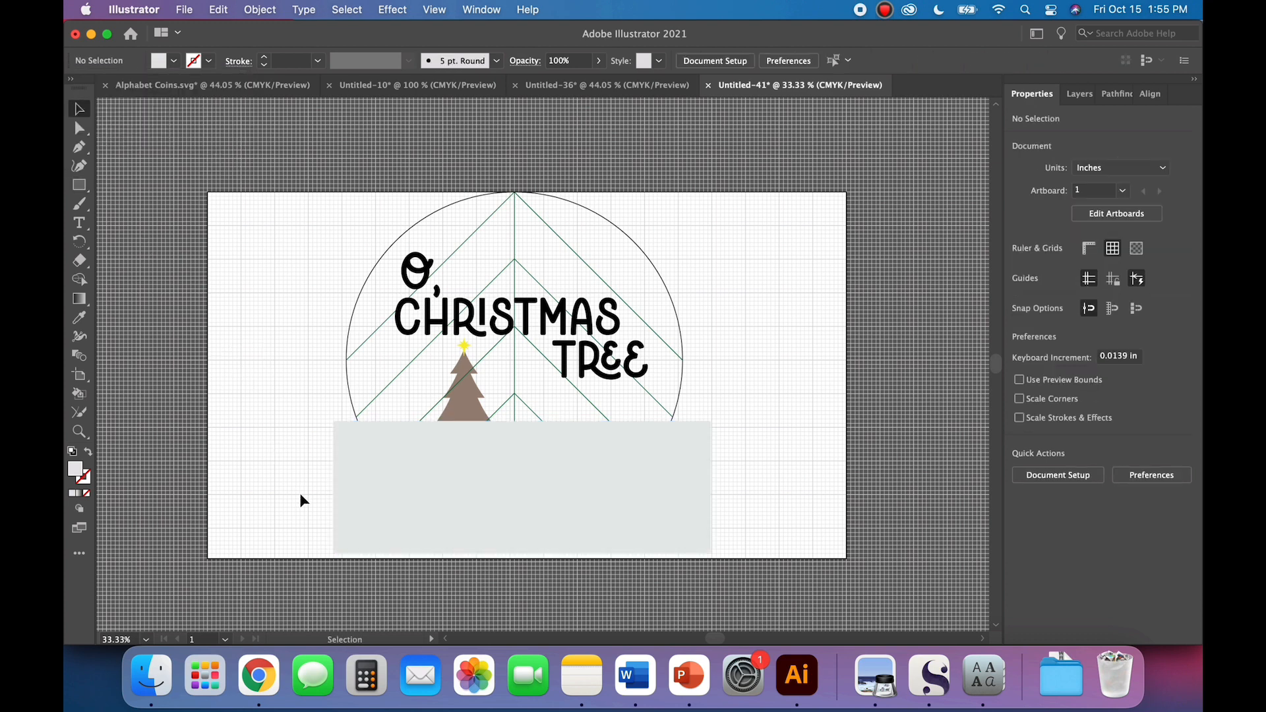
Step: Bend the rectangle's upper edge into a gentle wave with the Curvature tool and move the shape down slightly
left_click(405, 501)
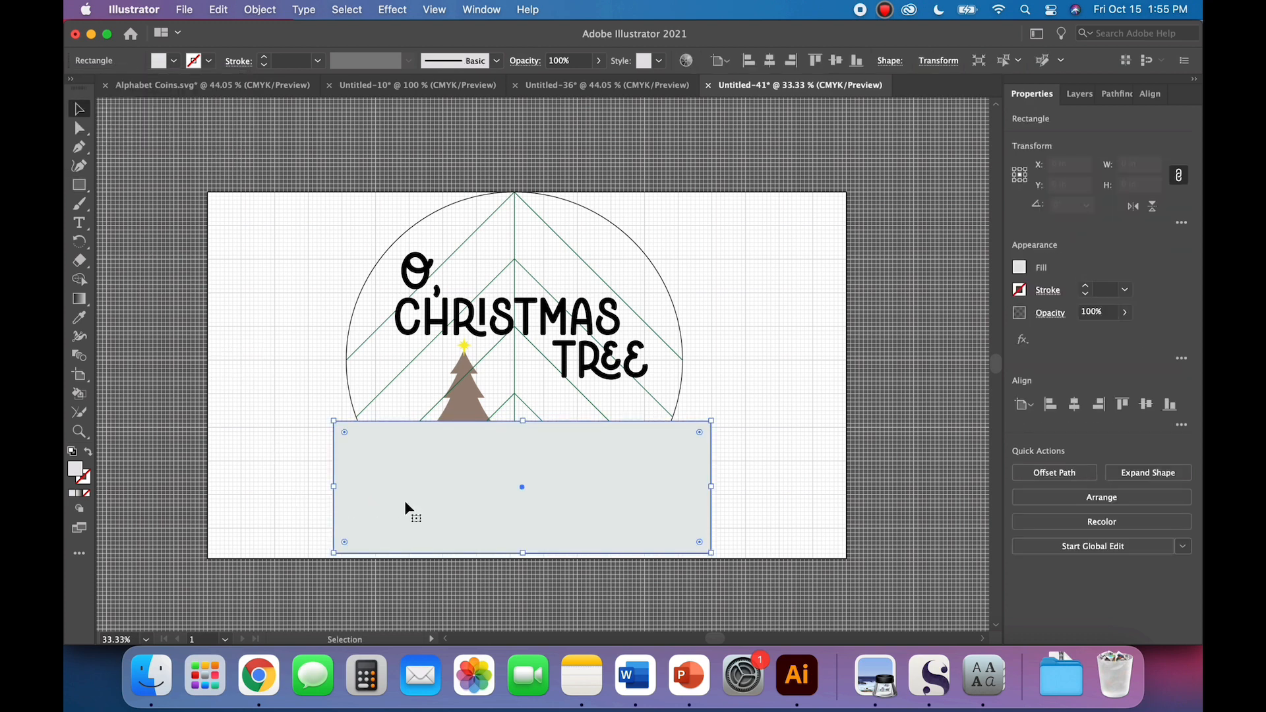
left_click(80, 170)
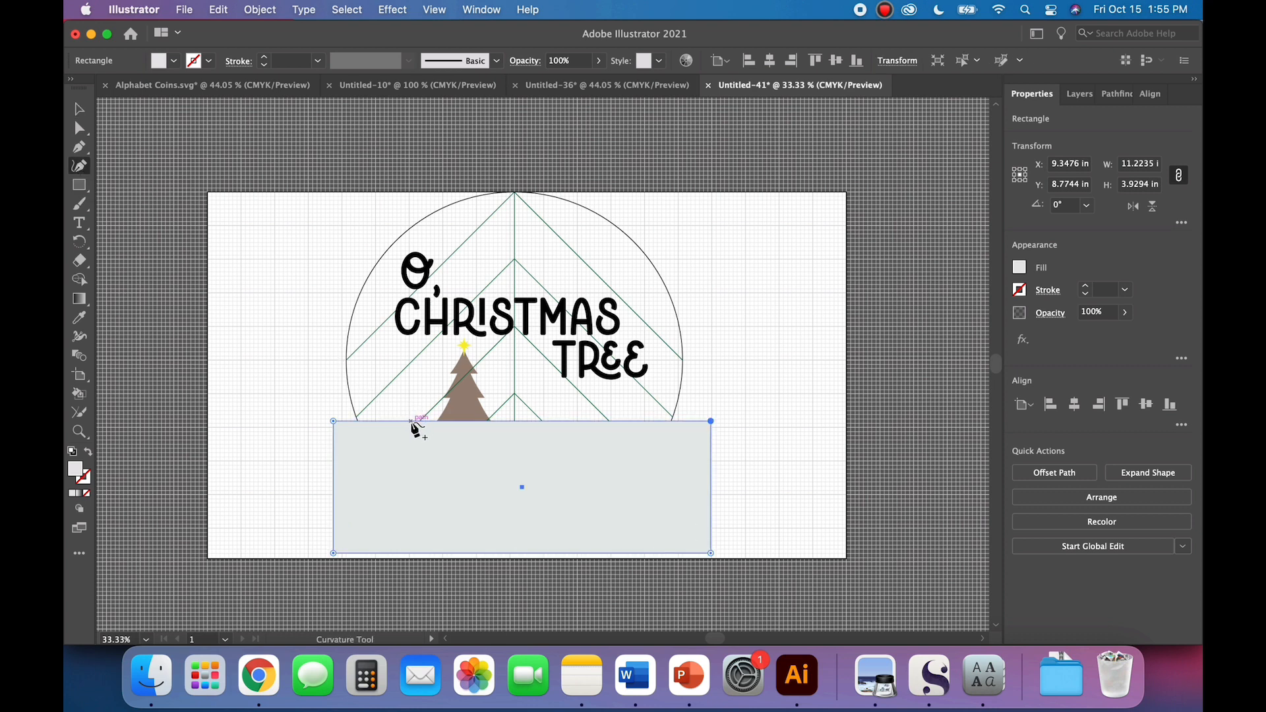
left_click_drag(411, 420, 414, 409)
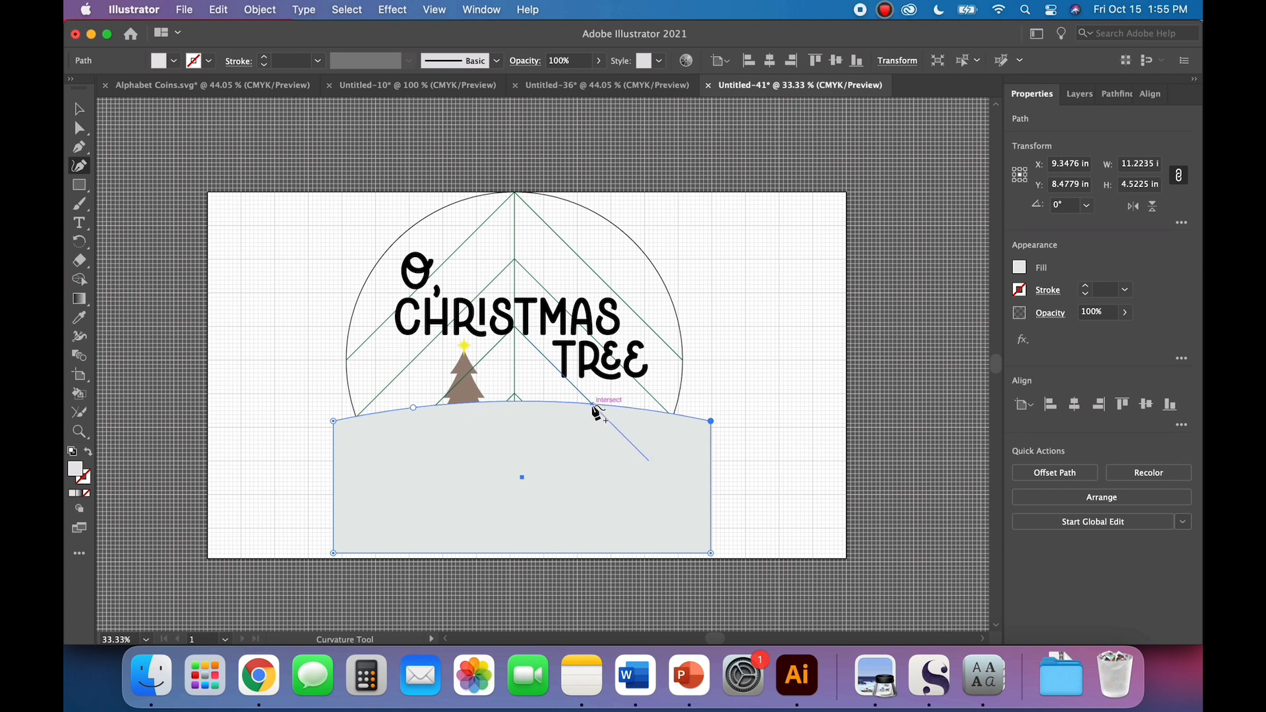
left_click_drag(594, 409, 591, 427)
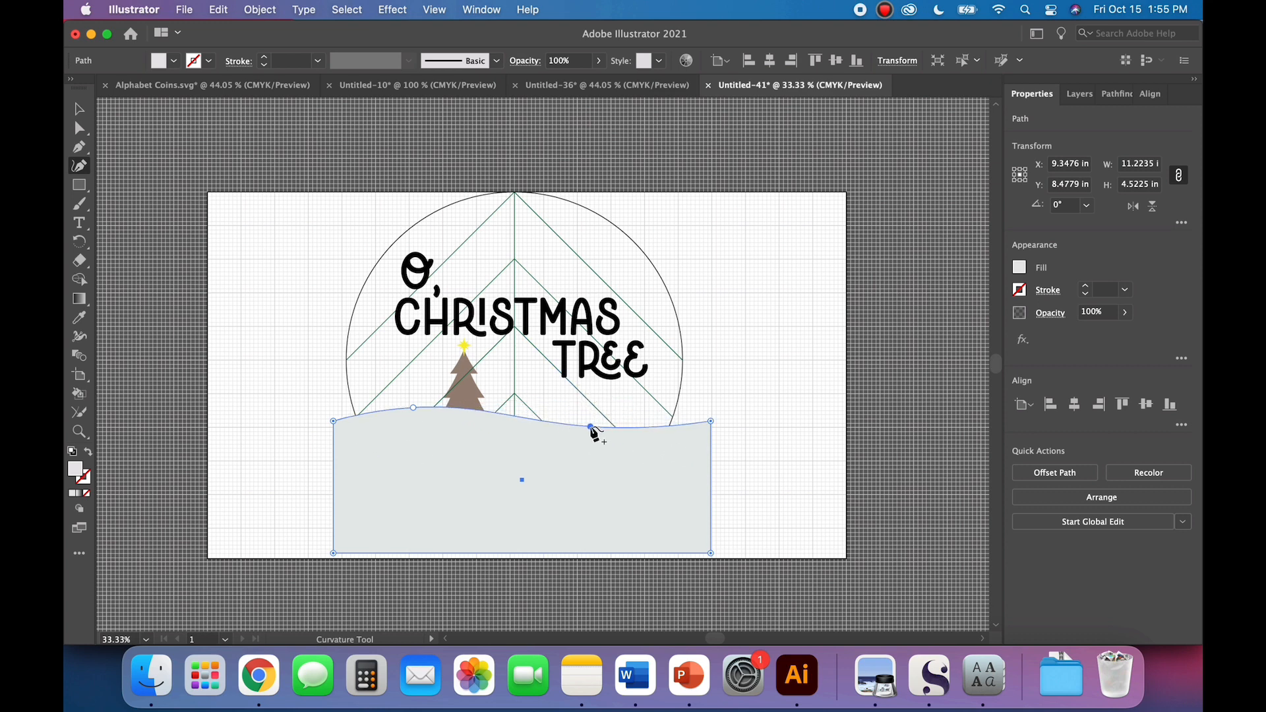
key("v")
left_click(223, 293)
left_click_drag(462, 472, 463, 492)
left_click(287, 473)
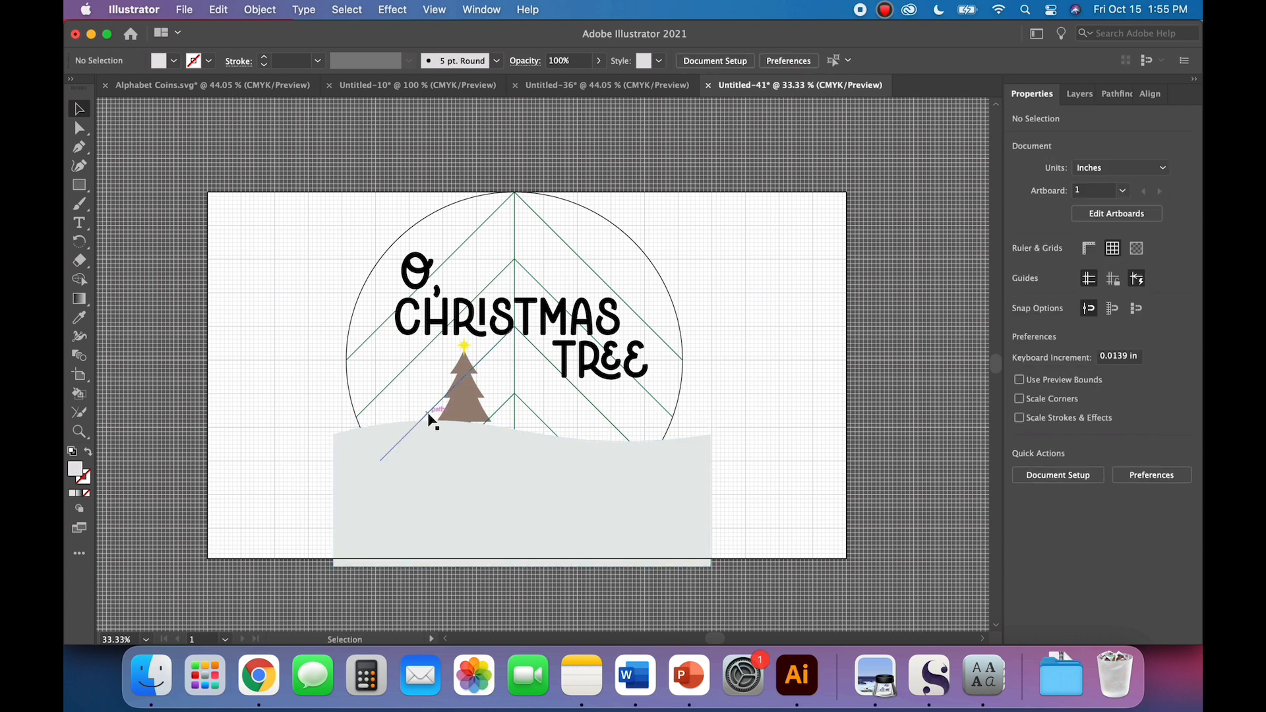
Step: Bring the tree to the front so its trunk overlaps the gray hill
left_click(462, 407)
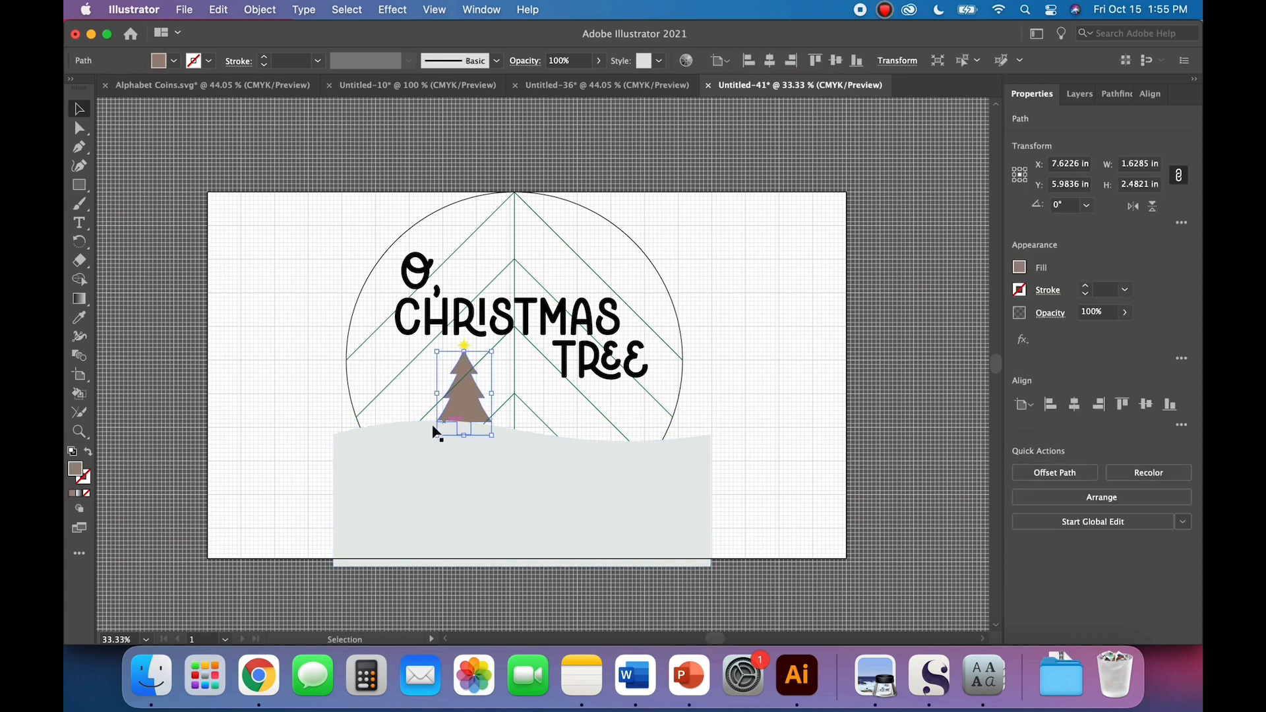
left_click(254, 11)
mouse_move(264, 46)
left_click(600, 46)
left_click(319, 395)
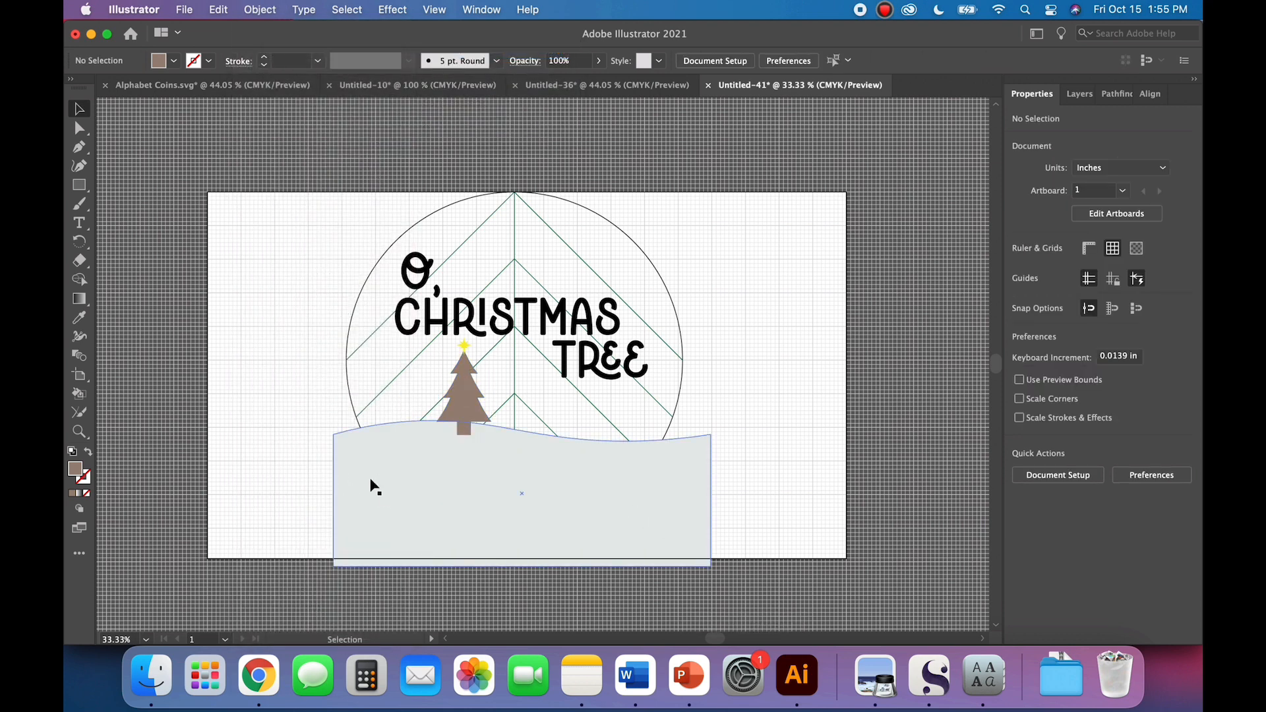
Step: Copy the tree and subtract its shape from the gray hill with Minus Front
key("super+plus")
scroll(279, 472, "down", 3)
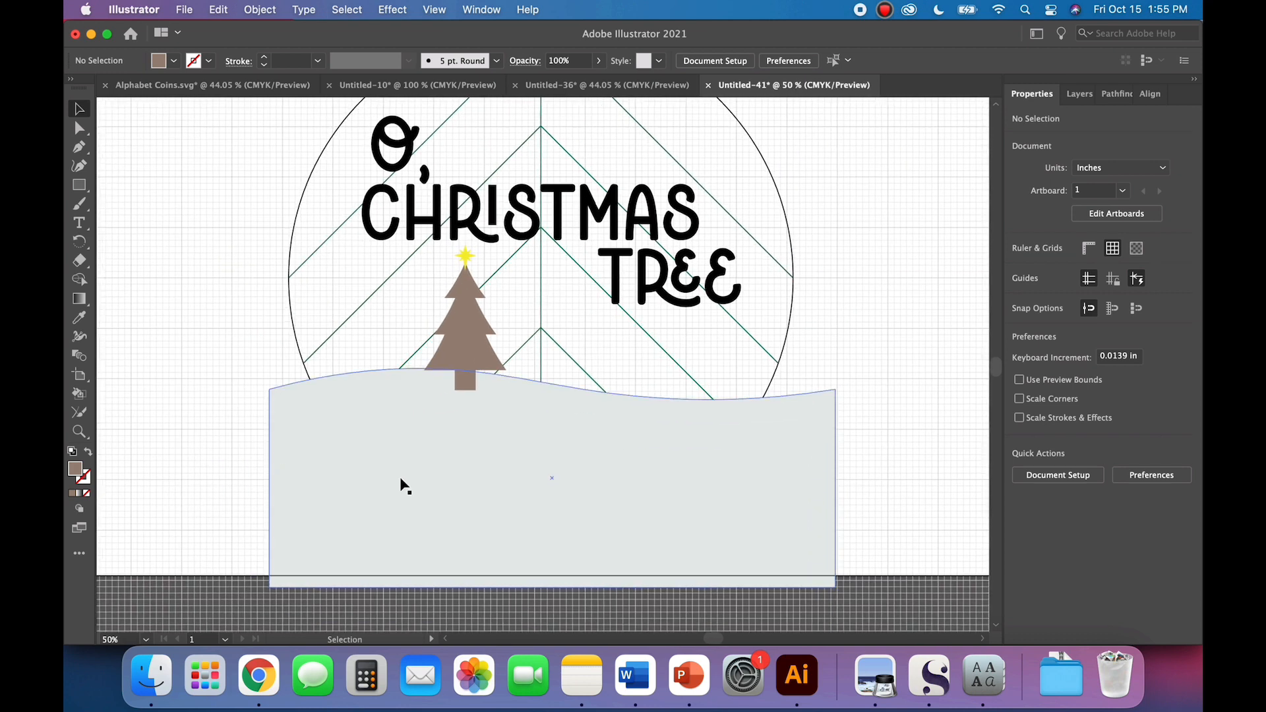
left_click(434, 458)
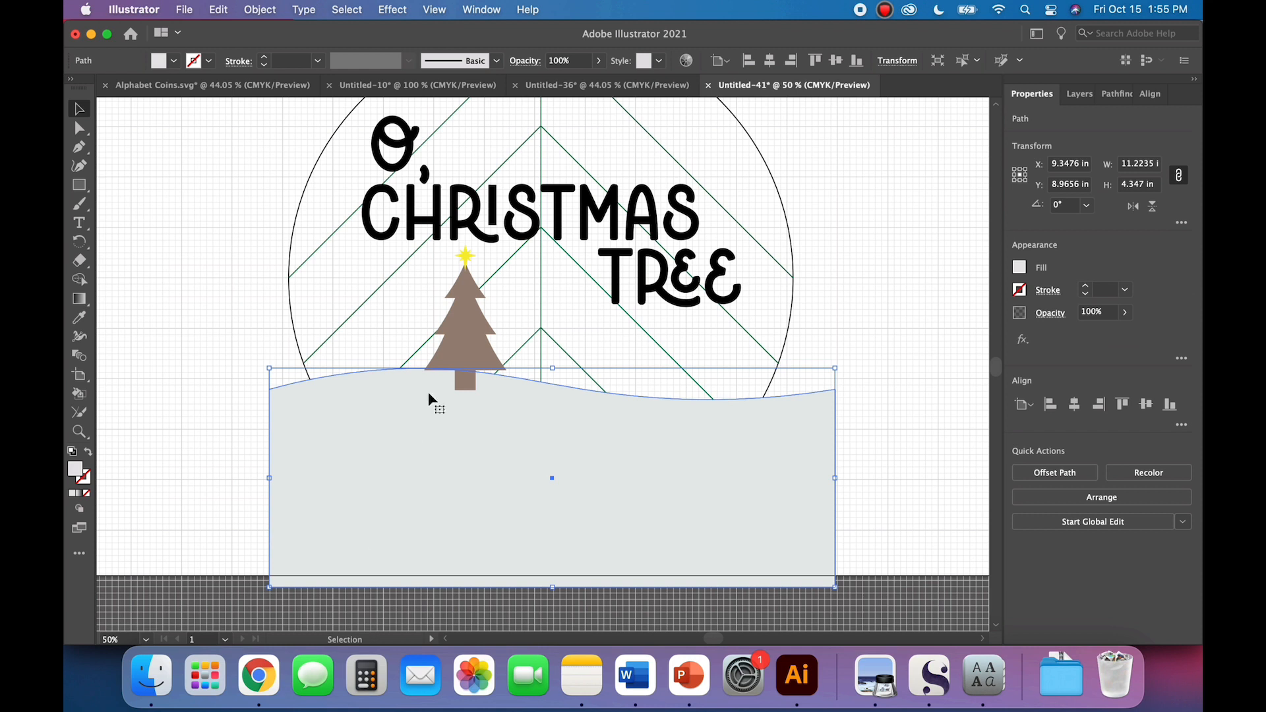
left_click(465, 355, "shift")
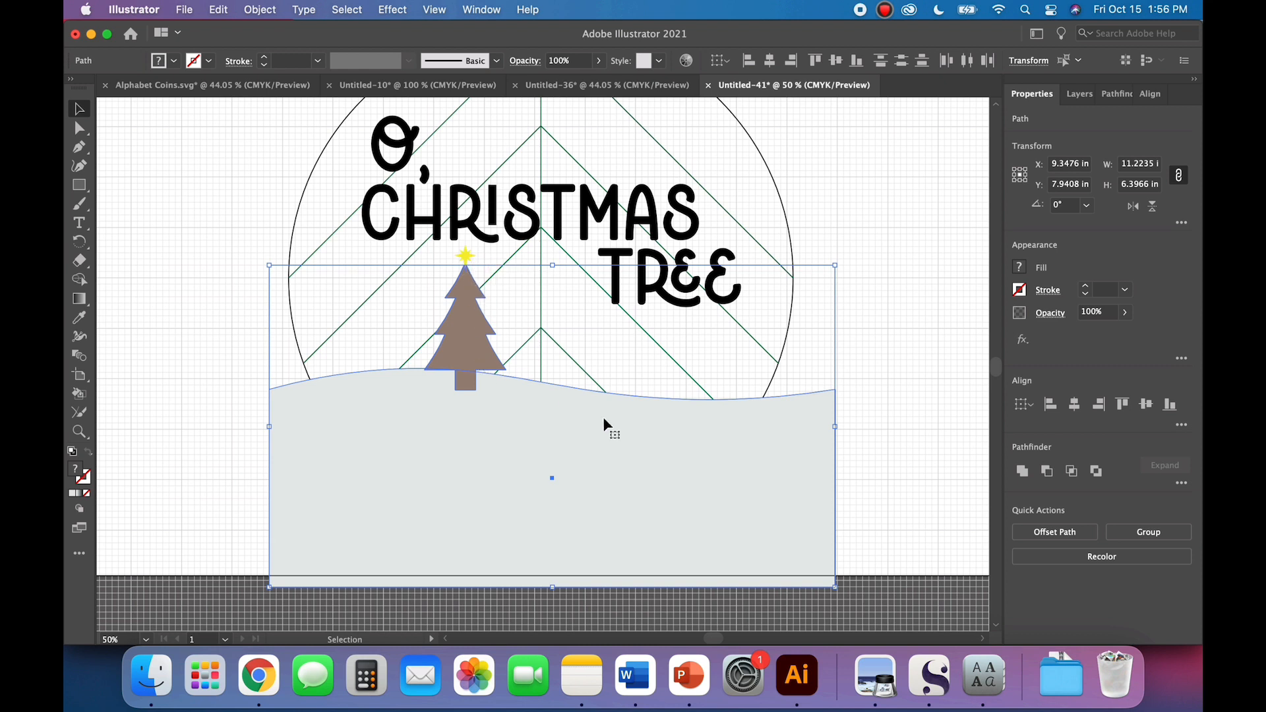
left_click(208, 448)
left_click(469, 350)
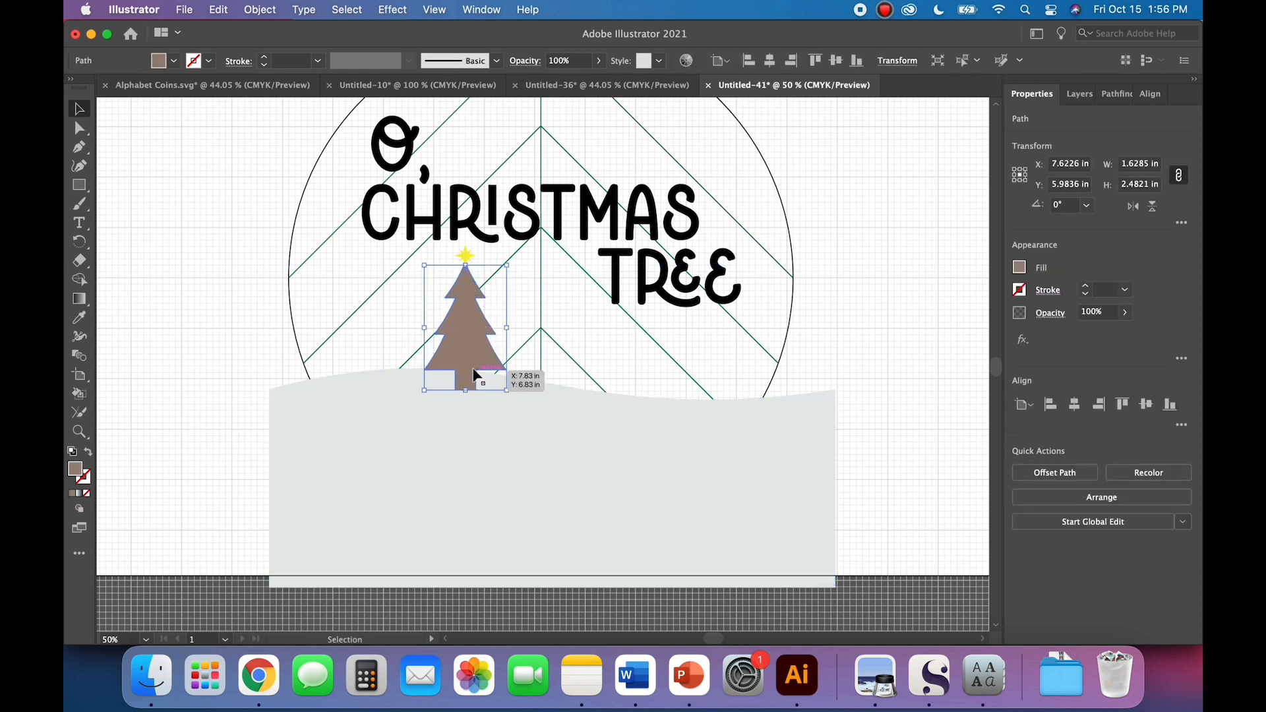
left_click(220, 402)
left_click(429, 446)
left_click(459, 336, "shift")
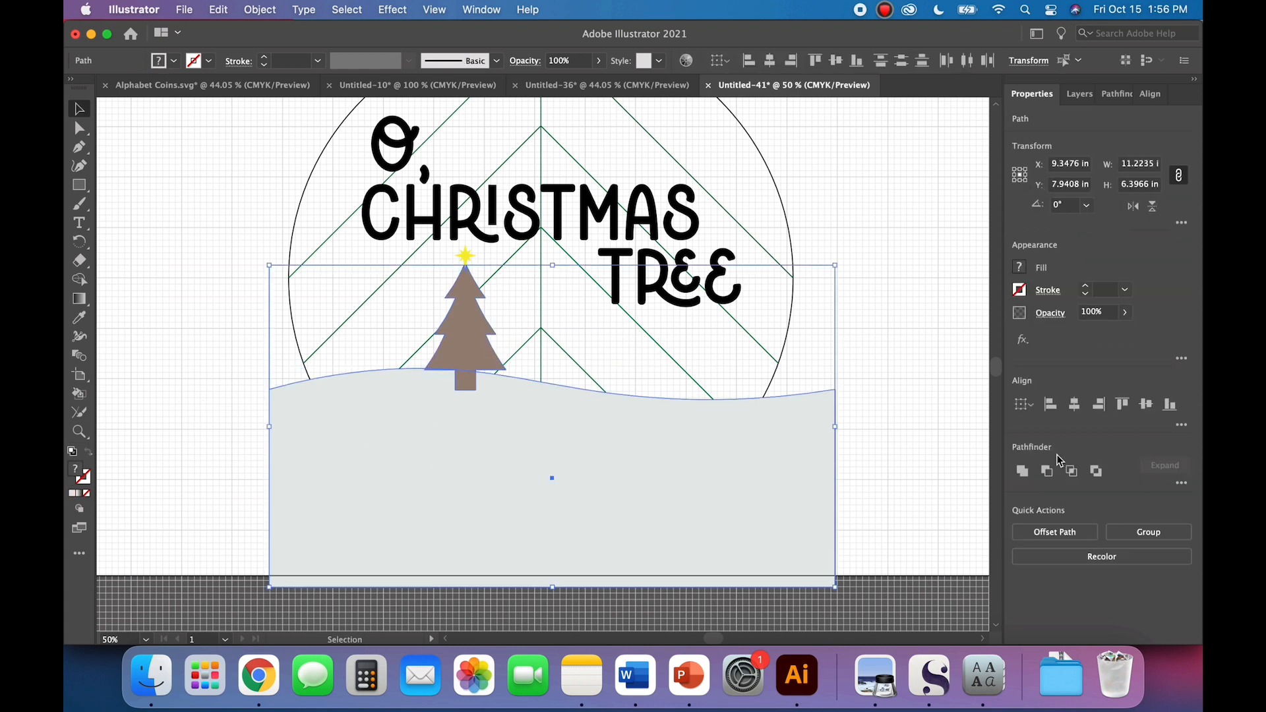
left_click(1047, 465)
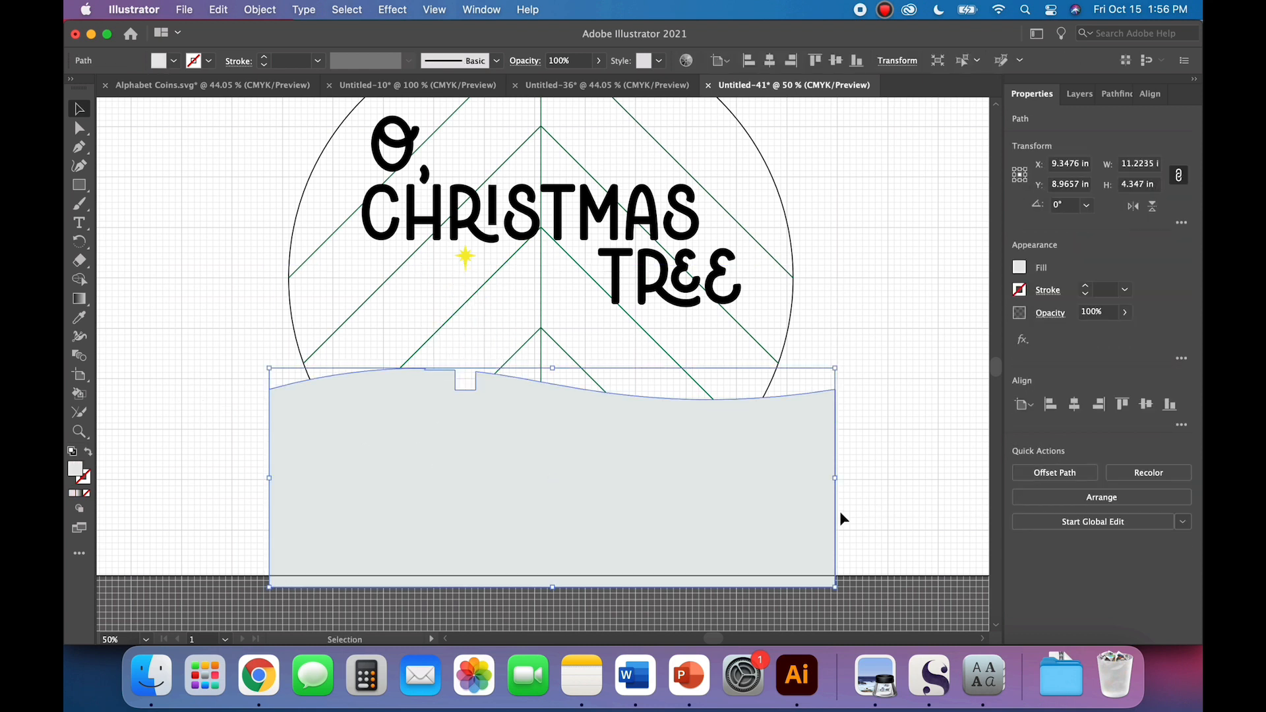
Step: Paste the copied tree in place so its trunk fills the notch in the hill
left_click(219, 9)
left_click(237, 162)
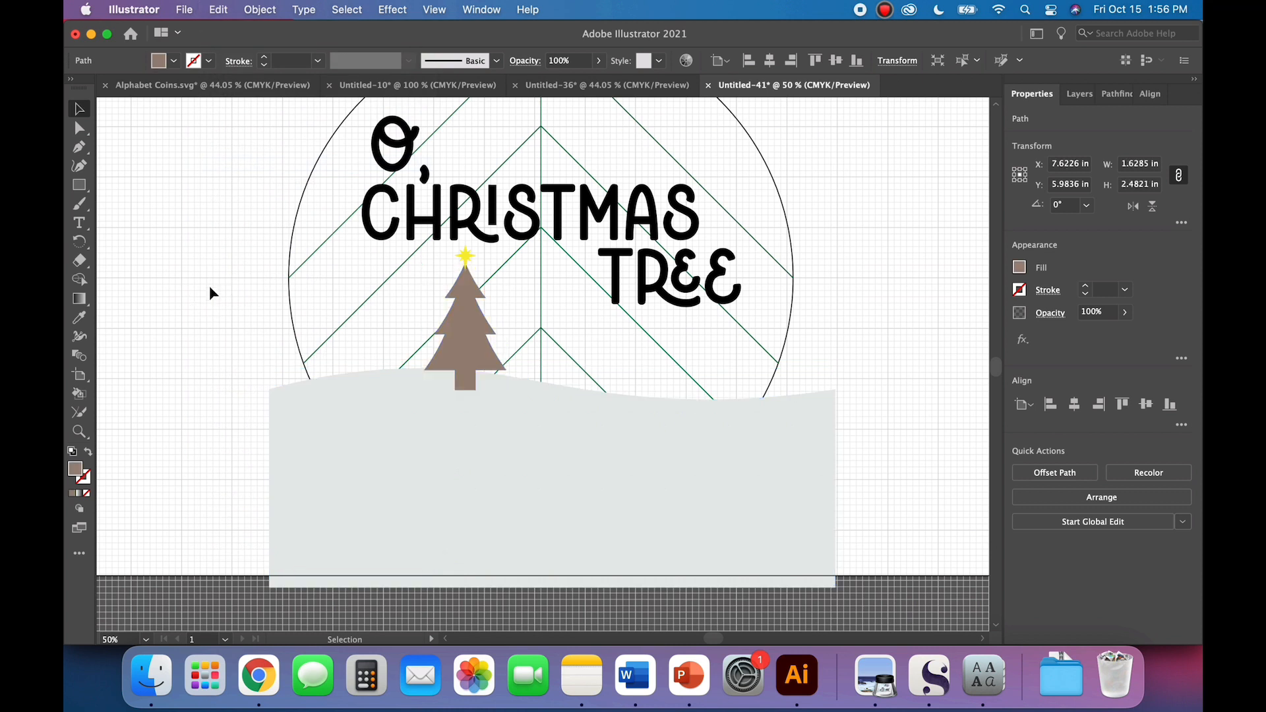
left_click(254, 408)
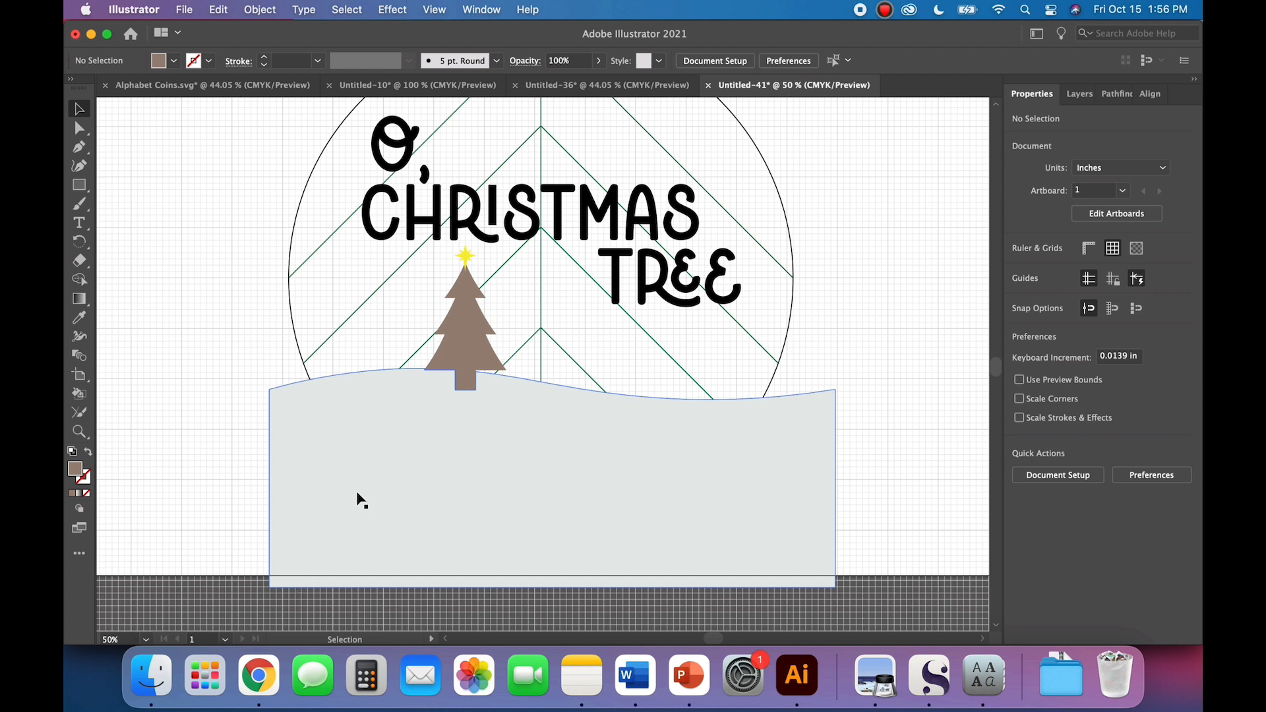
Step: Copy the 10 in circle outline that surrounds the design
scroll(189, 484, "up", 3)
scroll(189, 484, "right", 3)
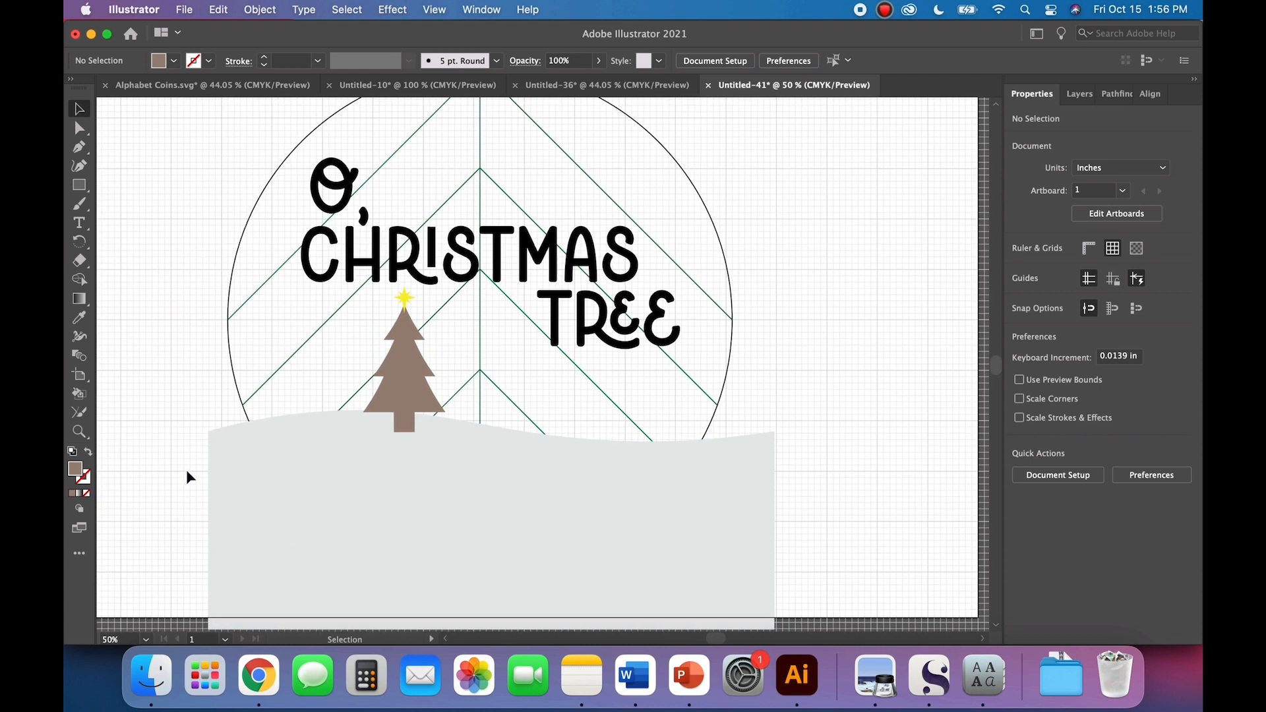
key("super+minus")
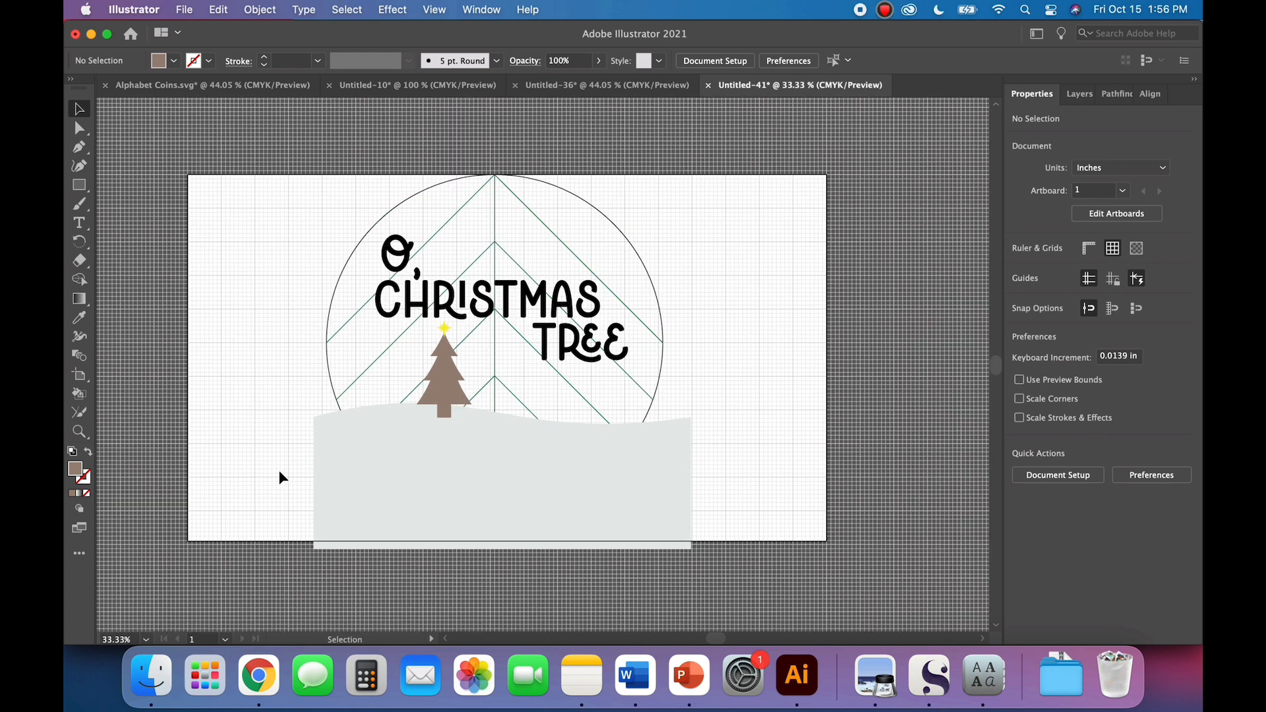
scroll(278, 470, "up", 2)
scroll(279, 469, "right", 3)
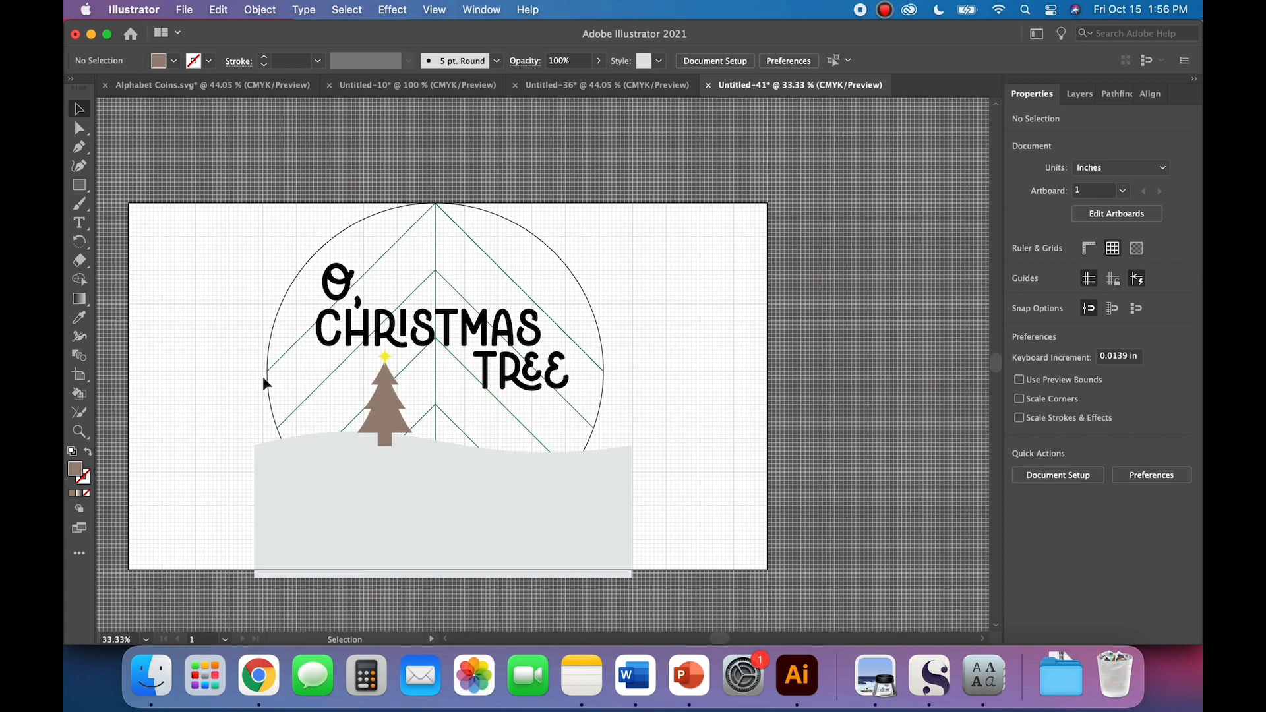
left_click(265, 383)
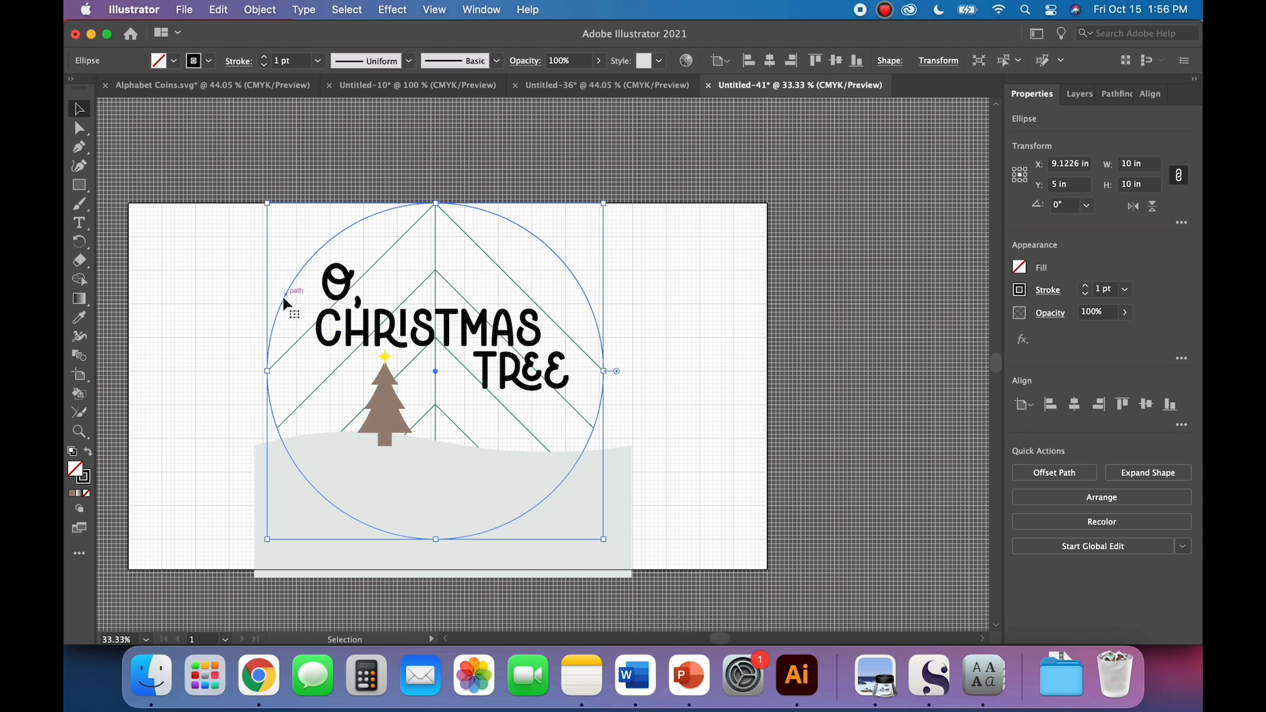
left_click(217, 432)
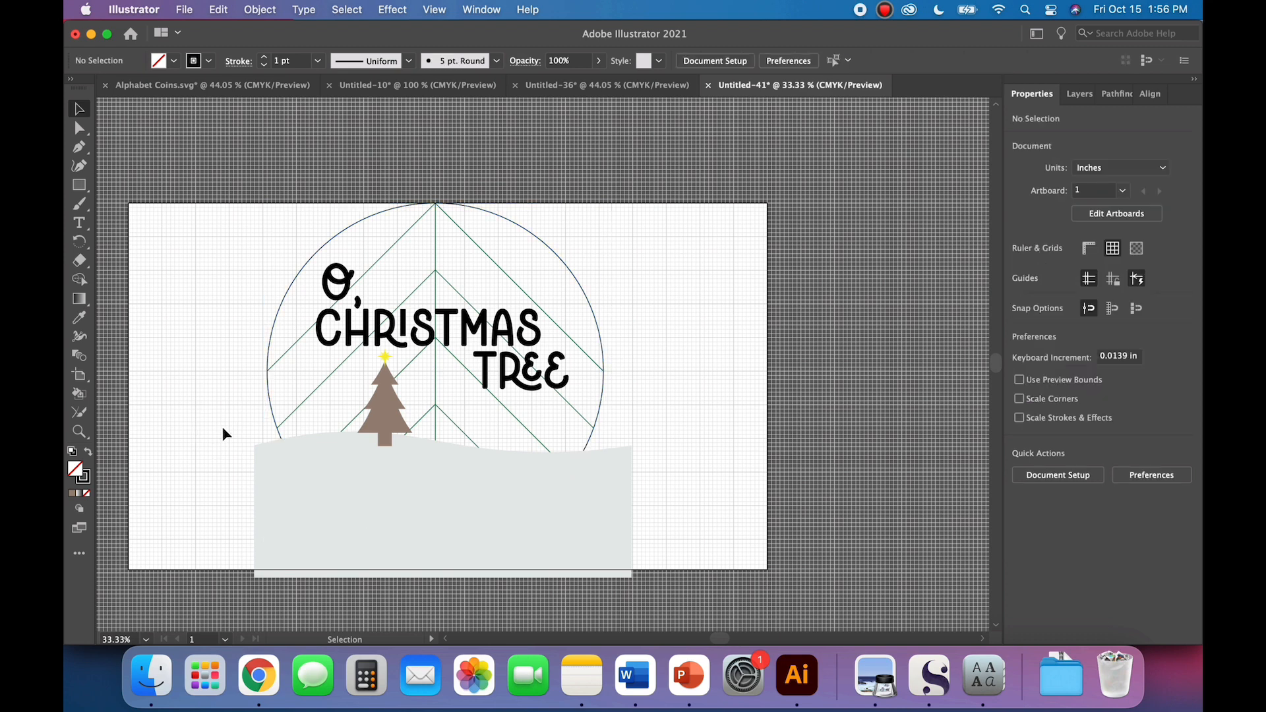
left_click(274, 423)
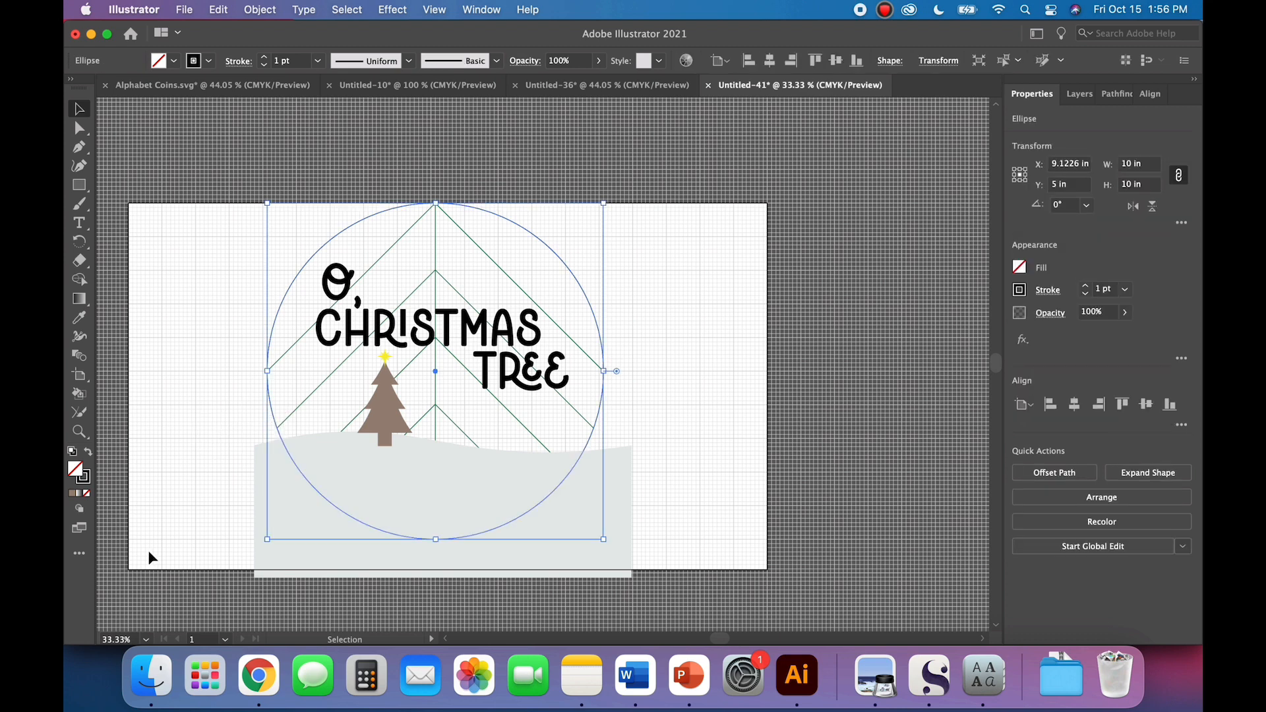
key("a")
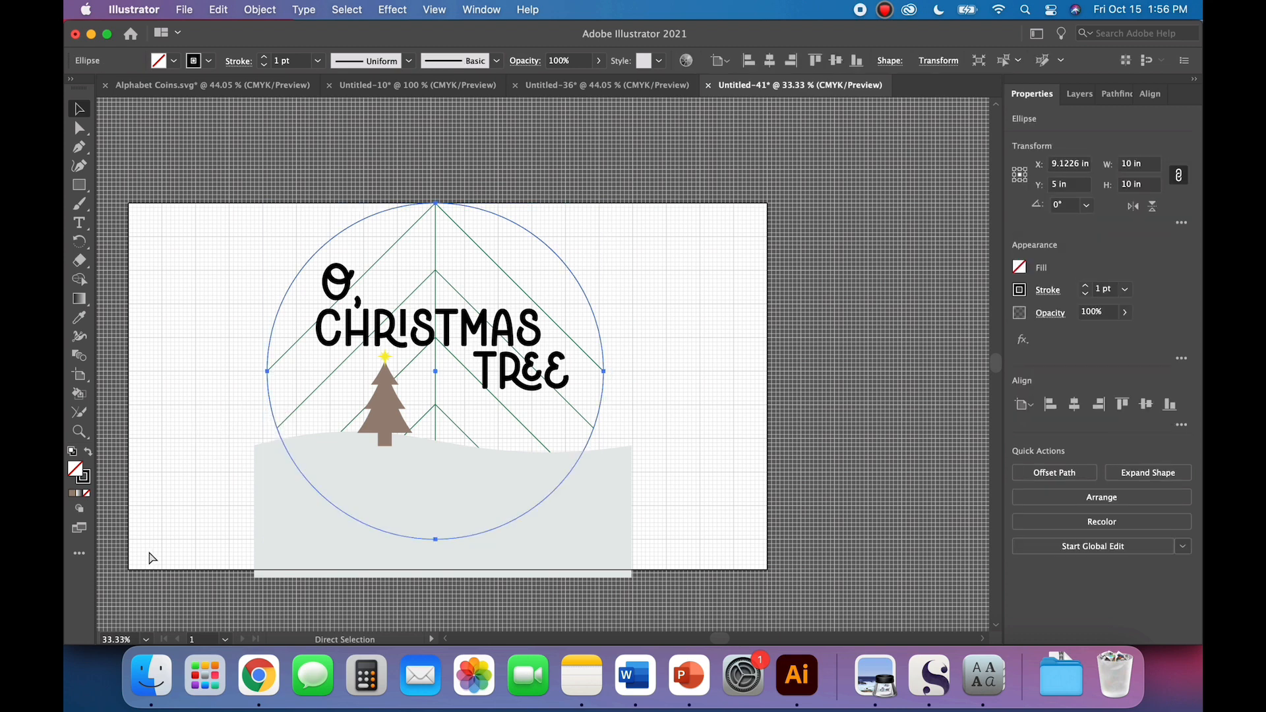
key("v")
left_click(149, 558)
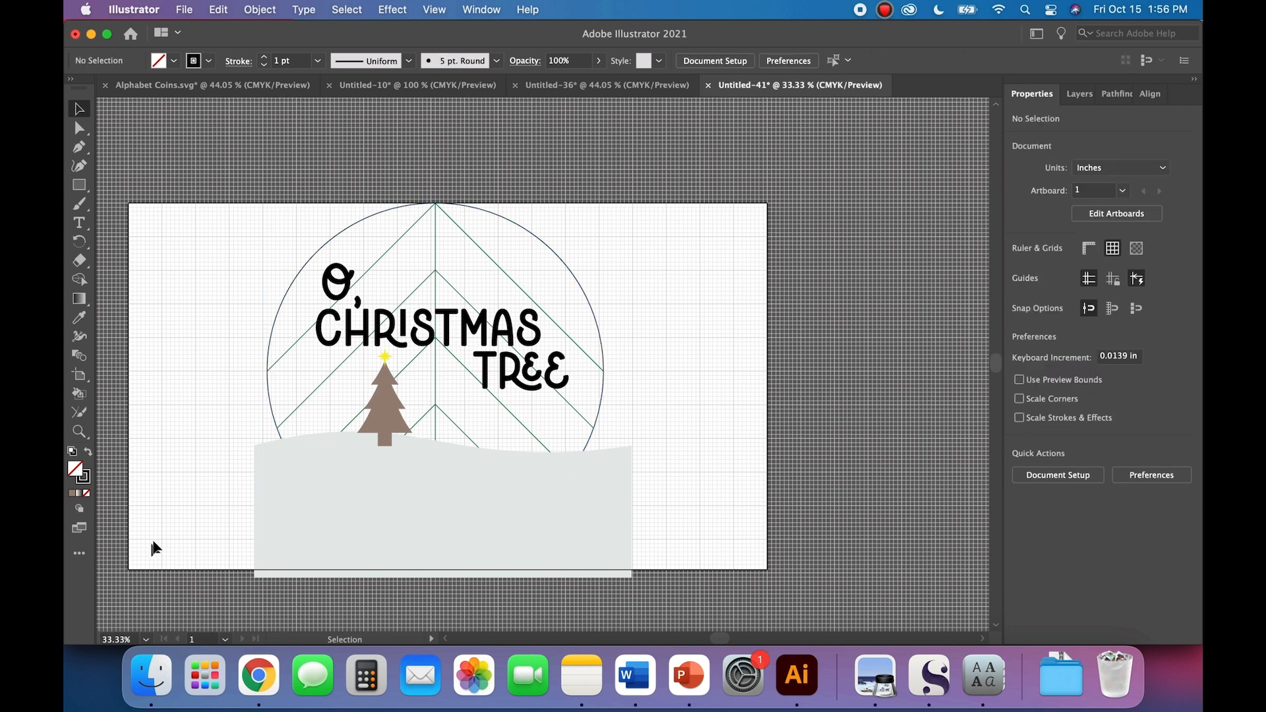
Step: Try to trim the hill with the unfilled circle using the Pathfinder Crop operation
left_click(267, 402)
left_click(257, 493, "shift")
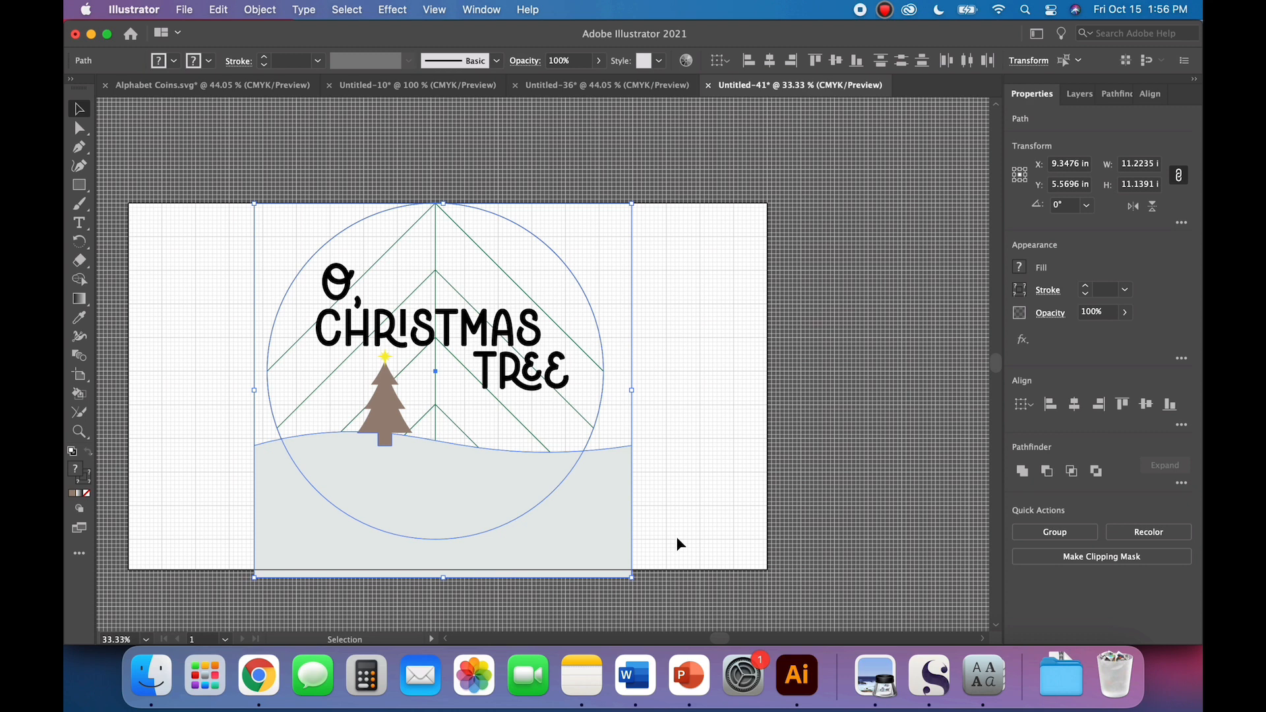
left_click(670, 462)
left_click(597, 469)
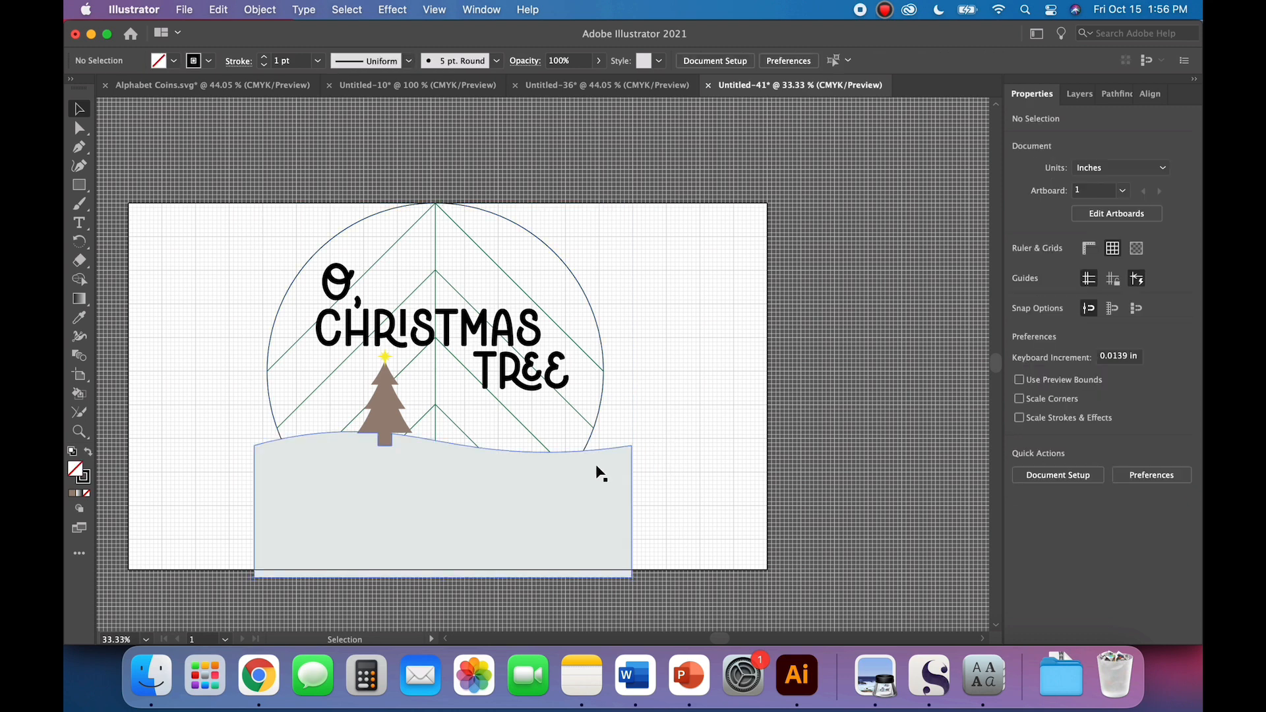
left_click(674, 449)
left_click(597, 331)
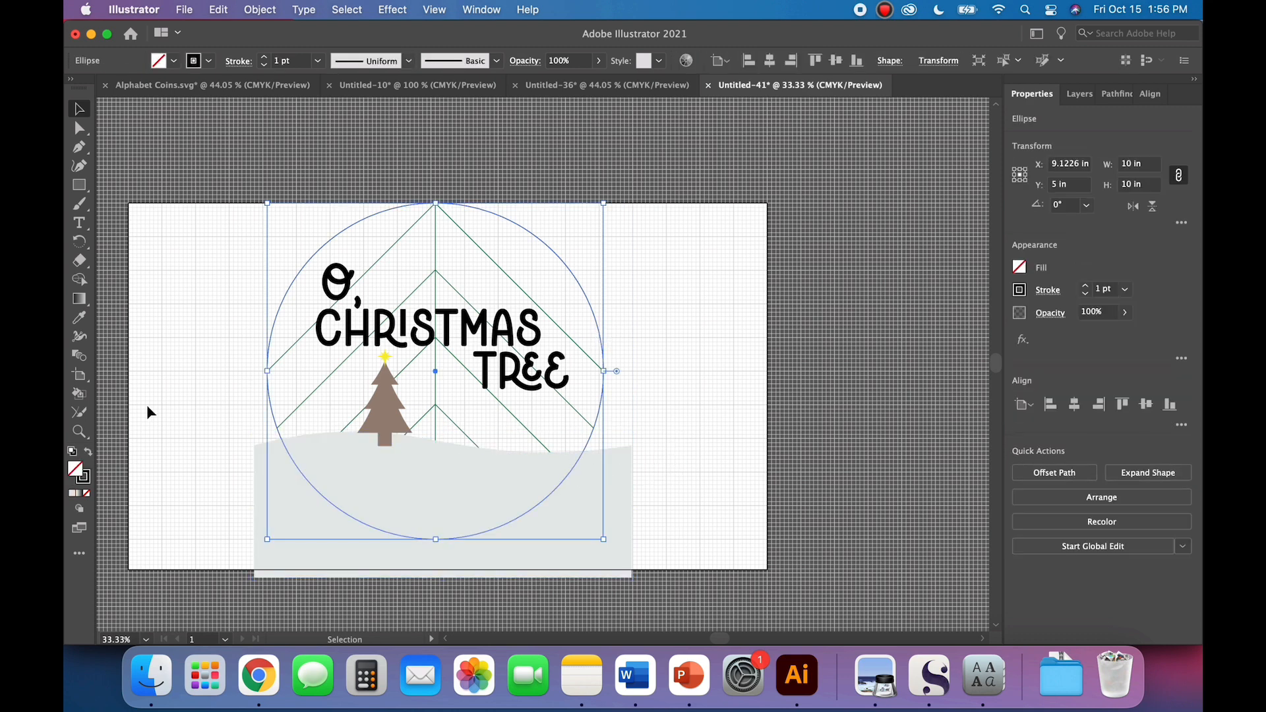
left_click(260, 513, "shift")
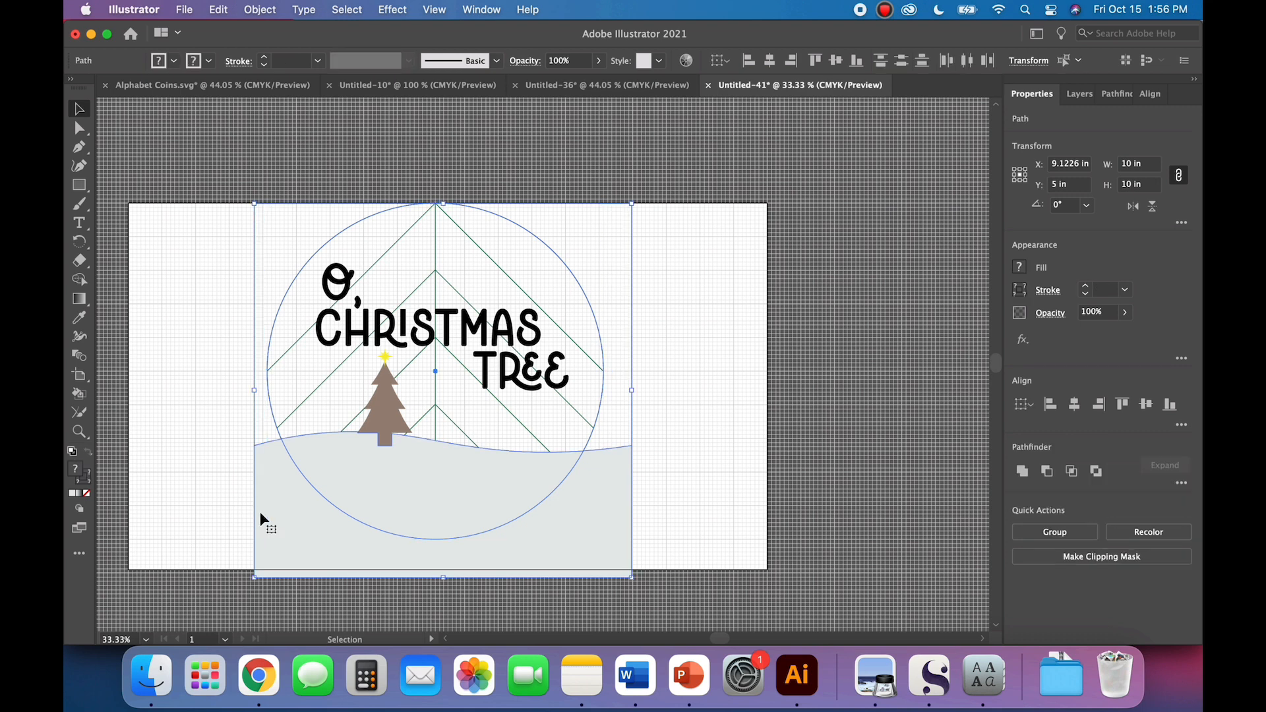
left_click(1116, 94)
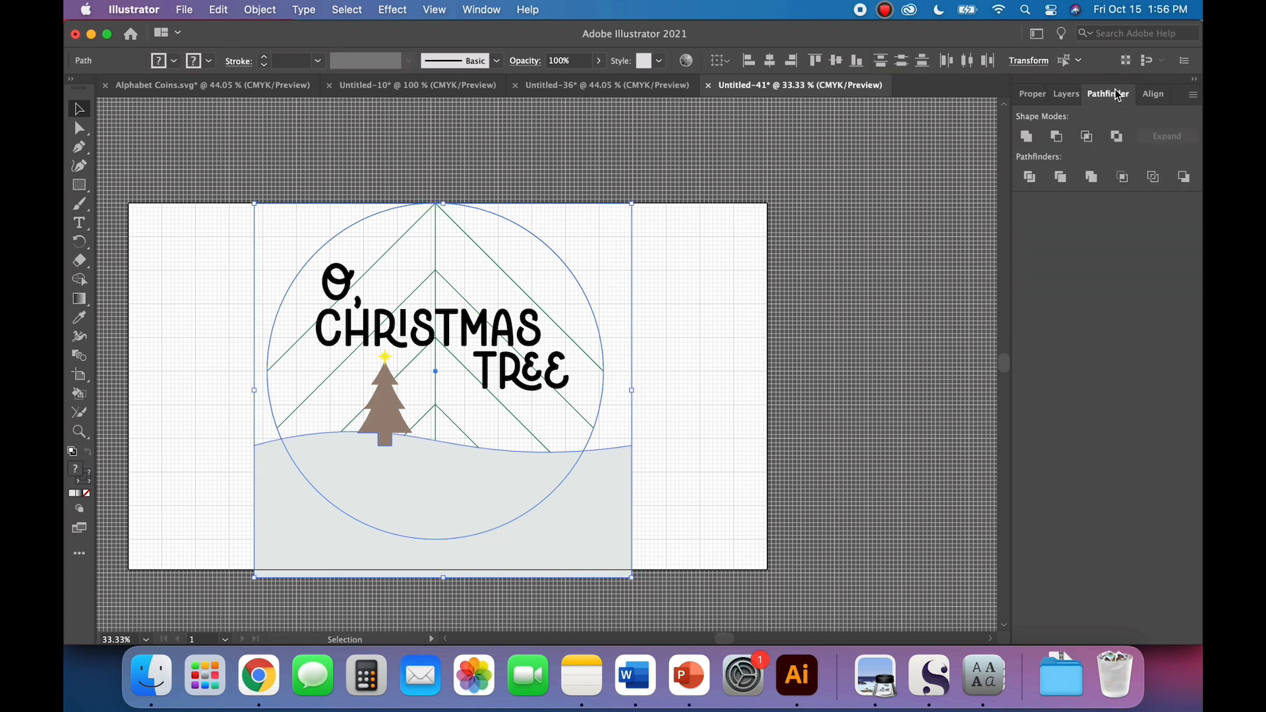
left_click(1126, 184)
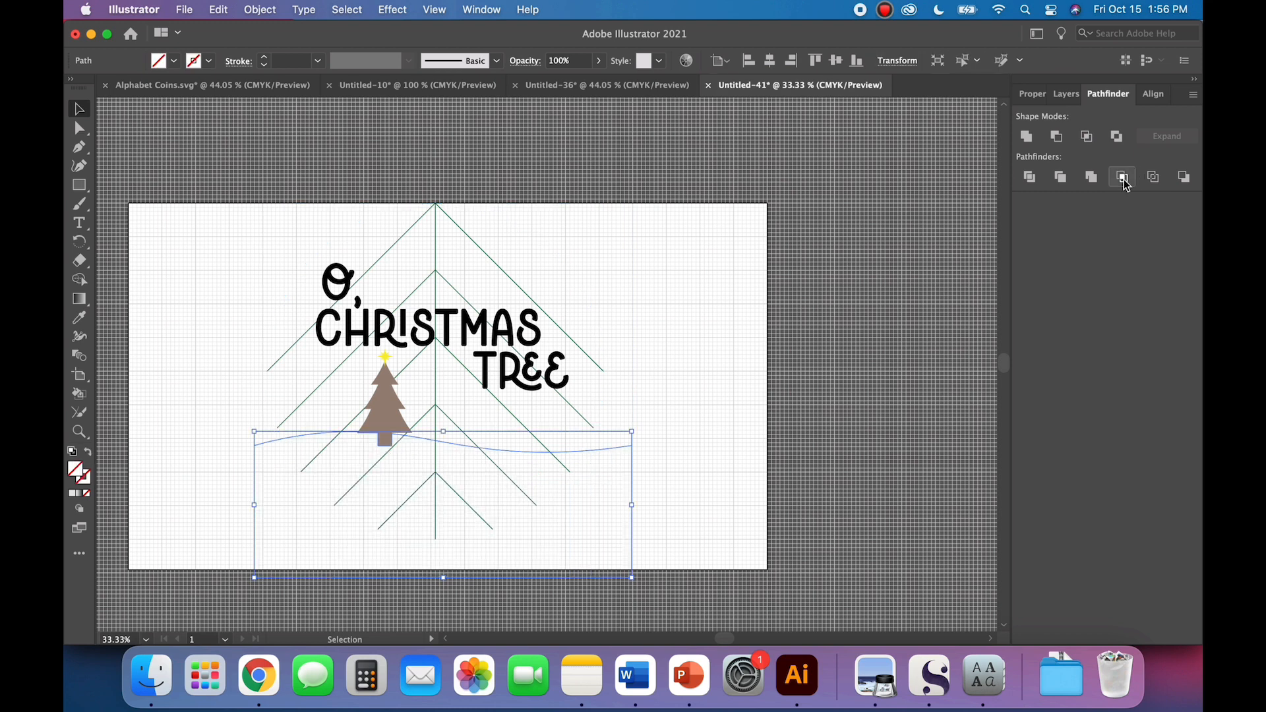
key("super+z")
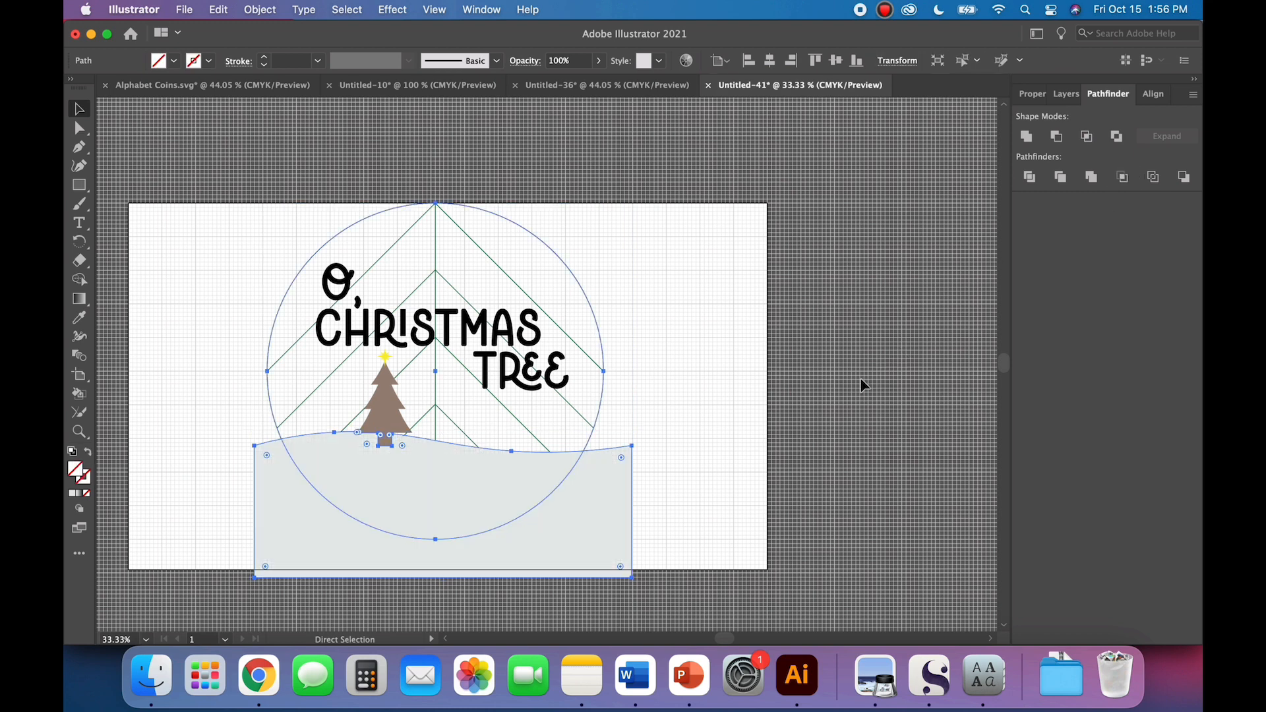
Step: Swap the circle's fill and stroke so it has a solid black fill and no outline
left_click(696, 391)
left_click(595, 319)
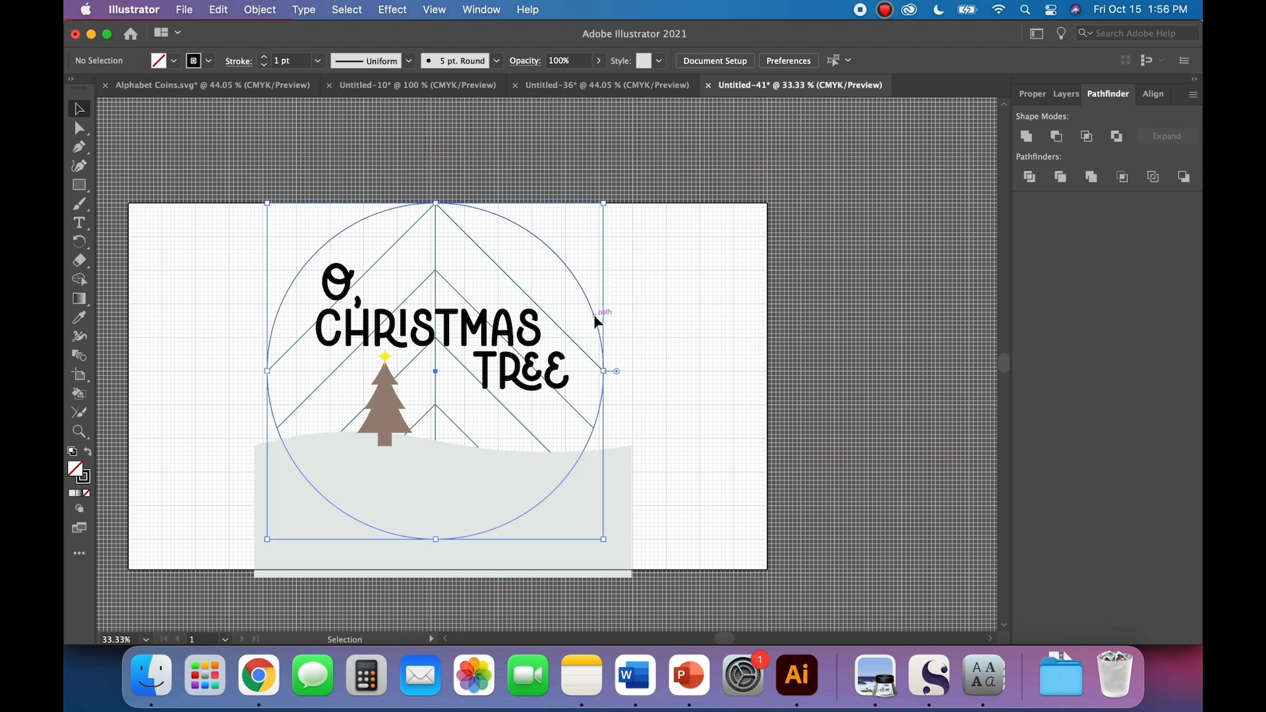
left_click(89, 454)
left_click(175, 416)
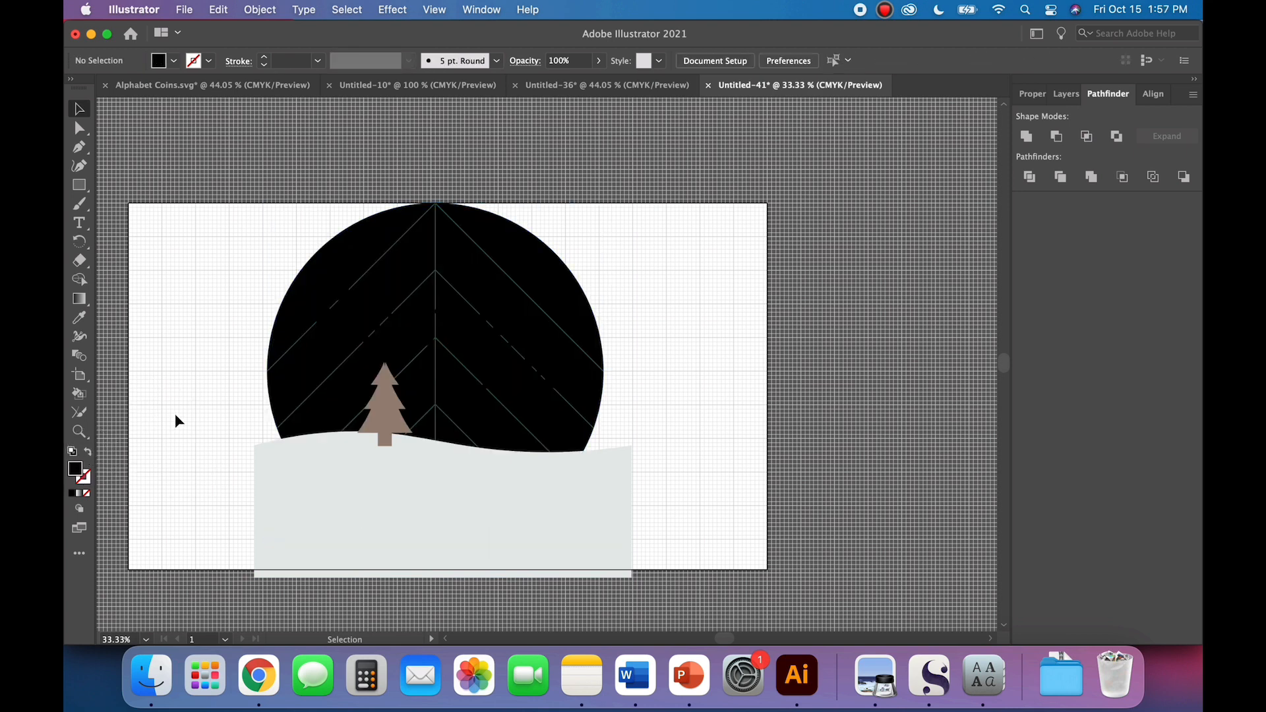
Step: Crop the black circle and the gray hill to their overlapping area with Pathfinder Crop
left_click(283, 323)
left_click(272, 568)
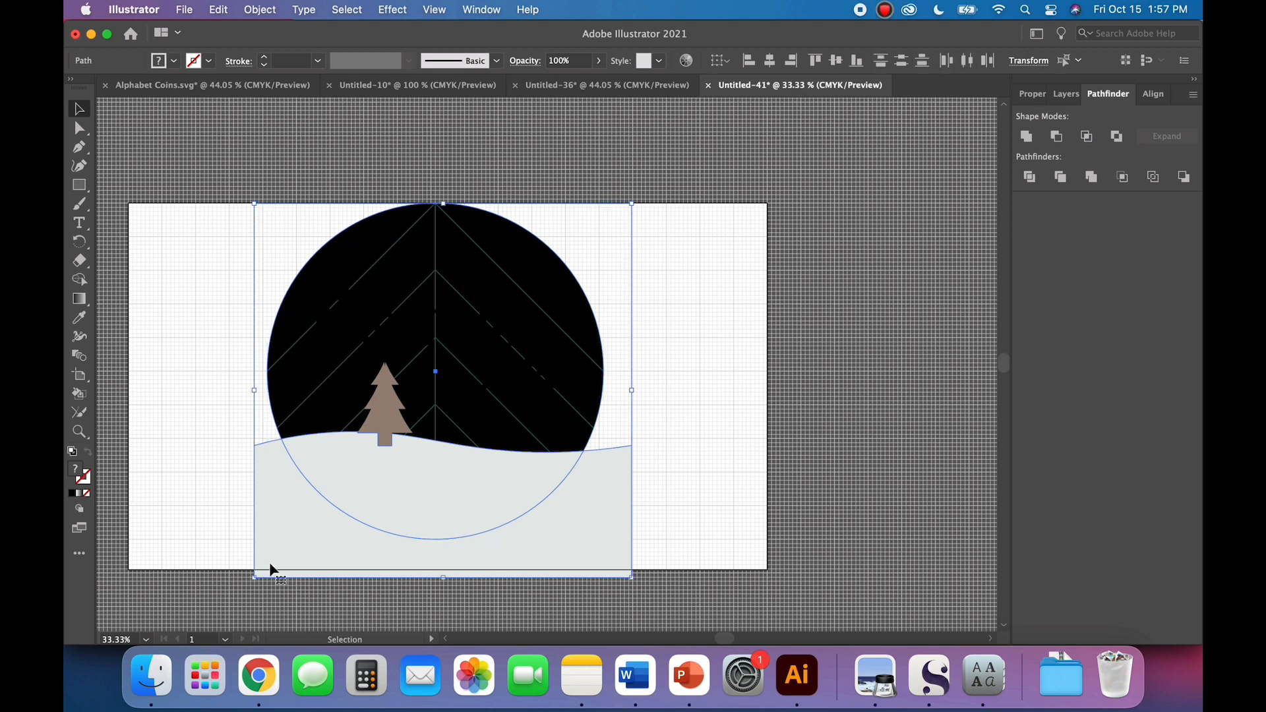
left_click(1123, 179)
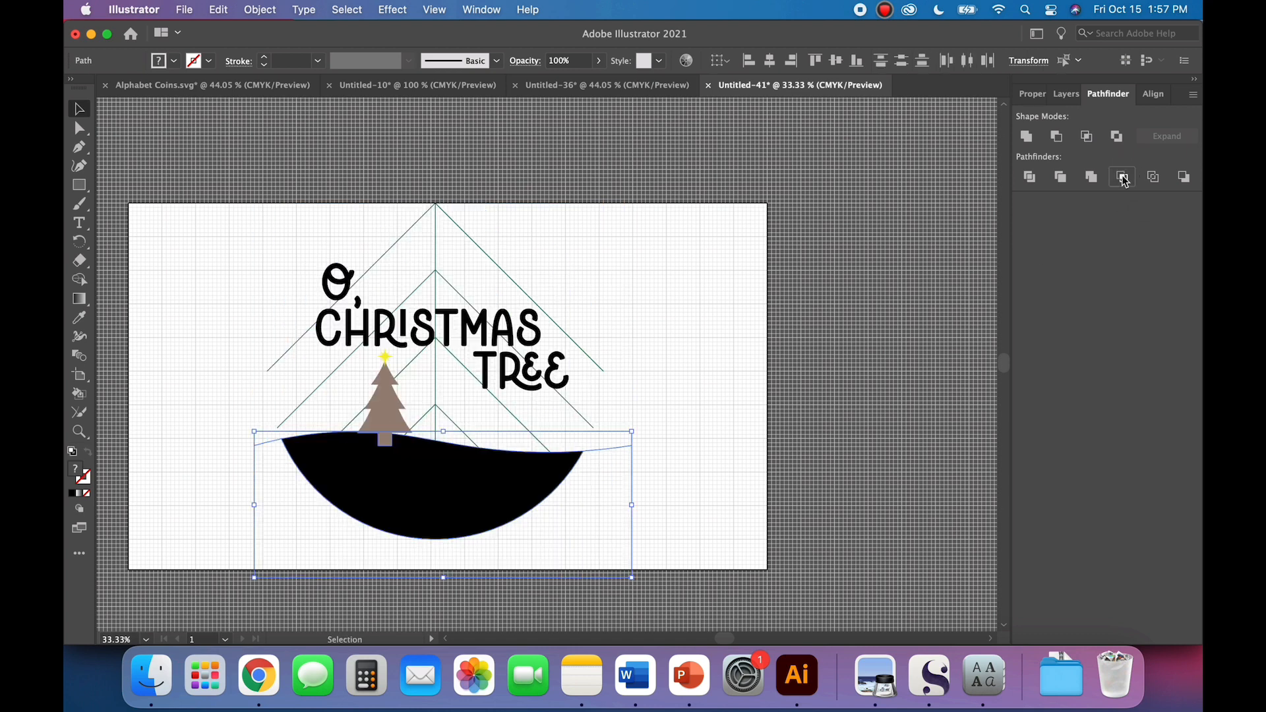
left_click(684, 420)
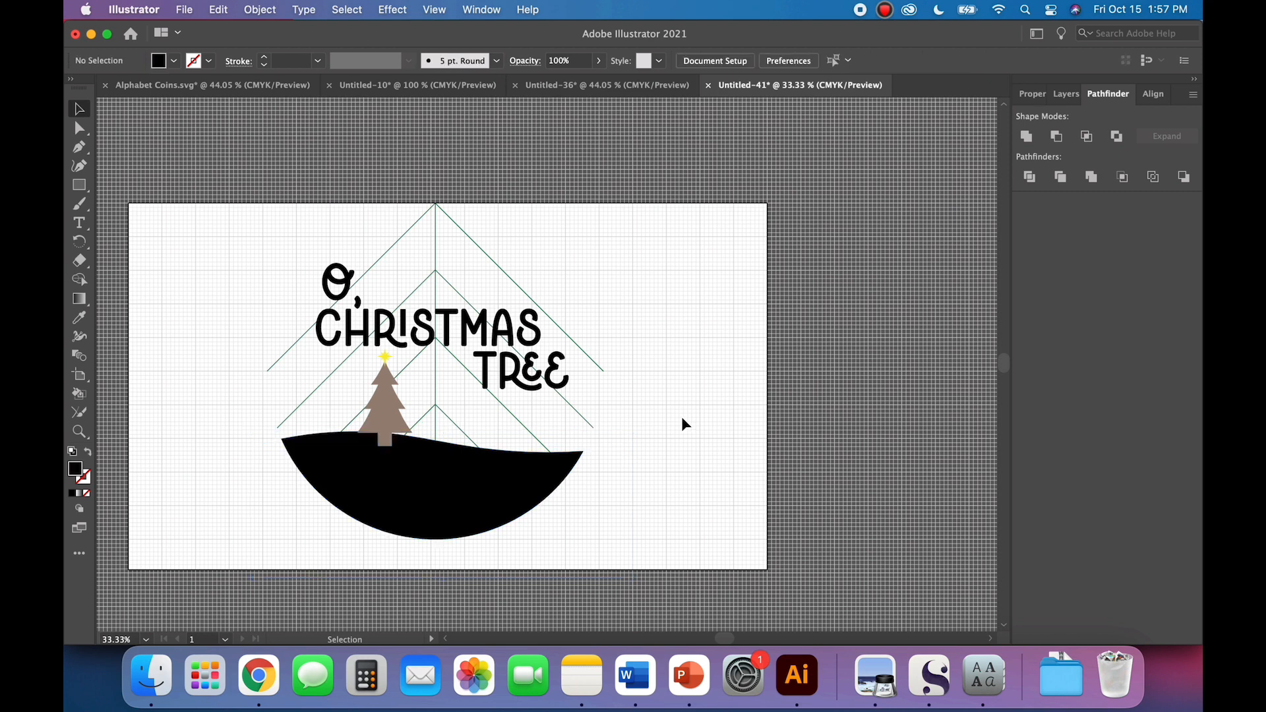
Step: Ungroup the cropped hill and delete the leftover invisible outline around it
left_click(255, 522)
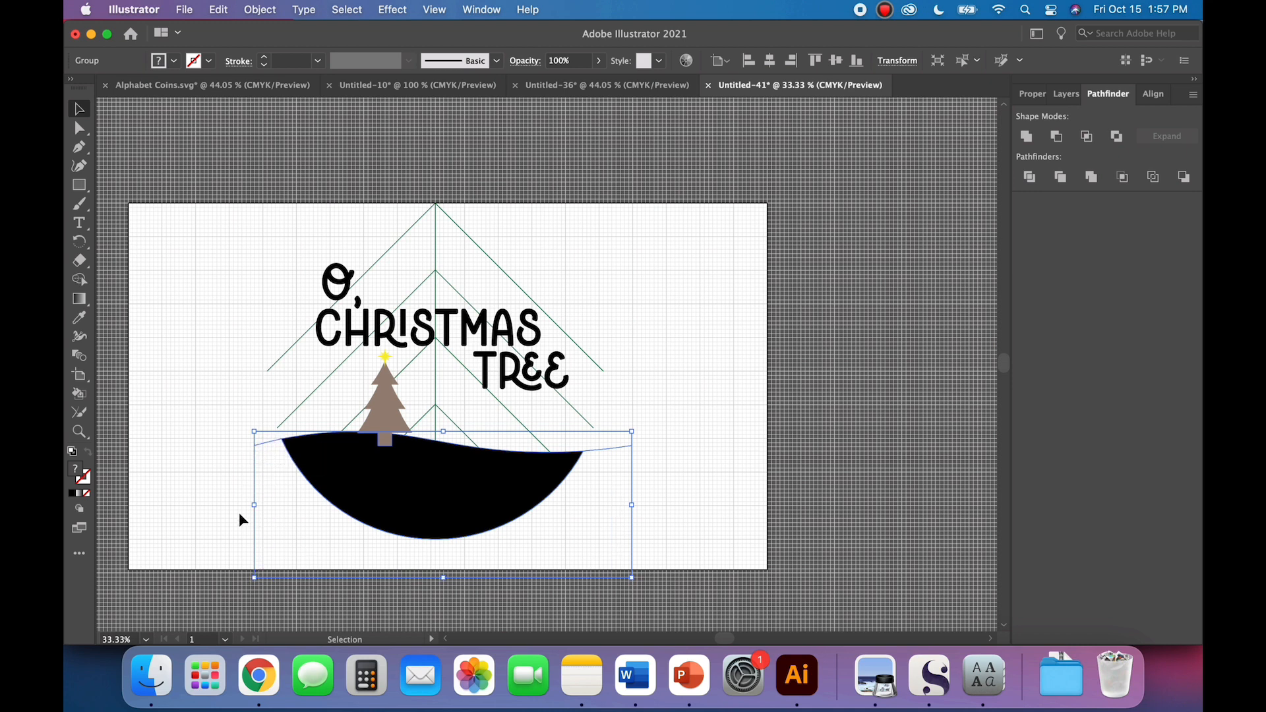
left_click(270, 9)
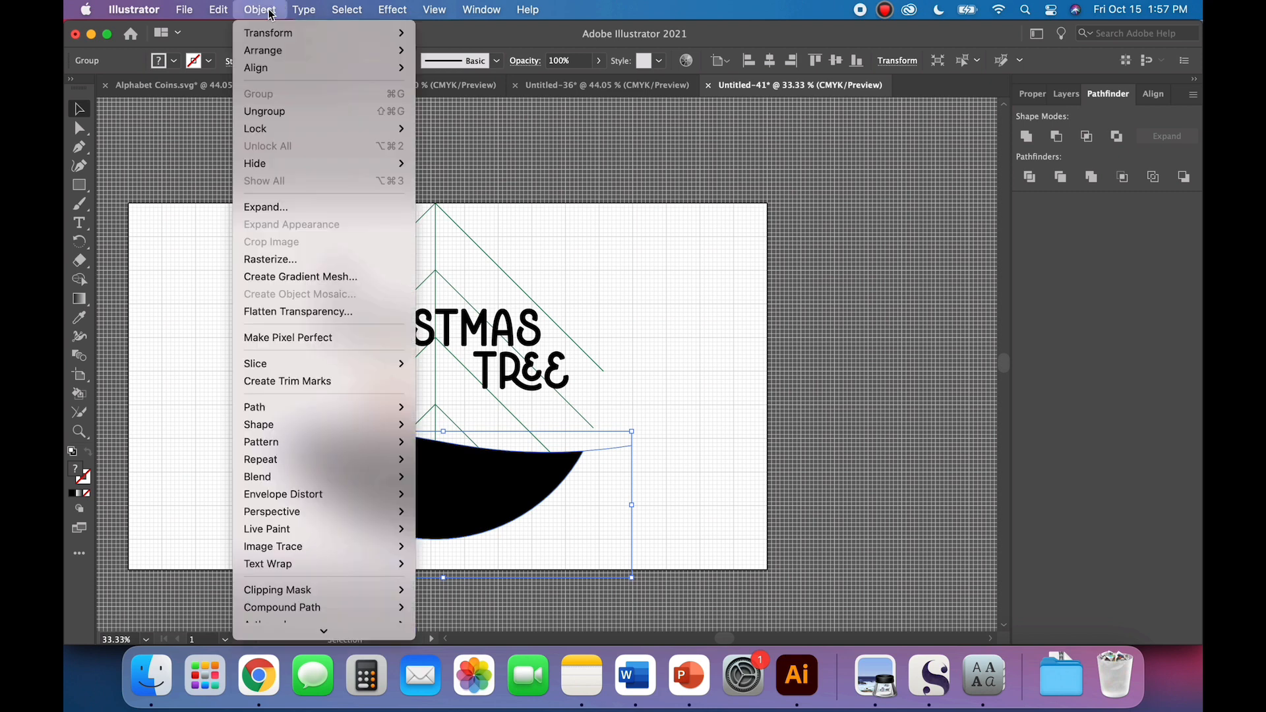
left_click(270, 114)
left_click(173, 447)
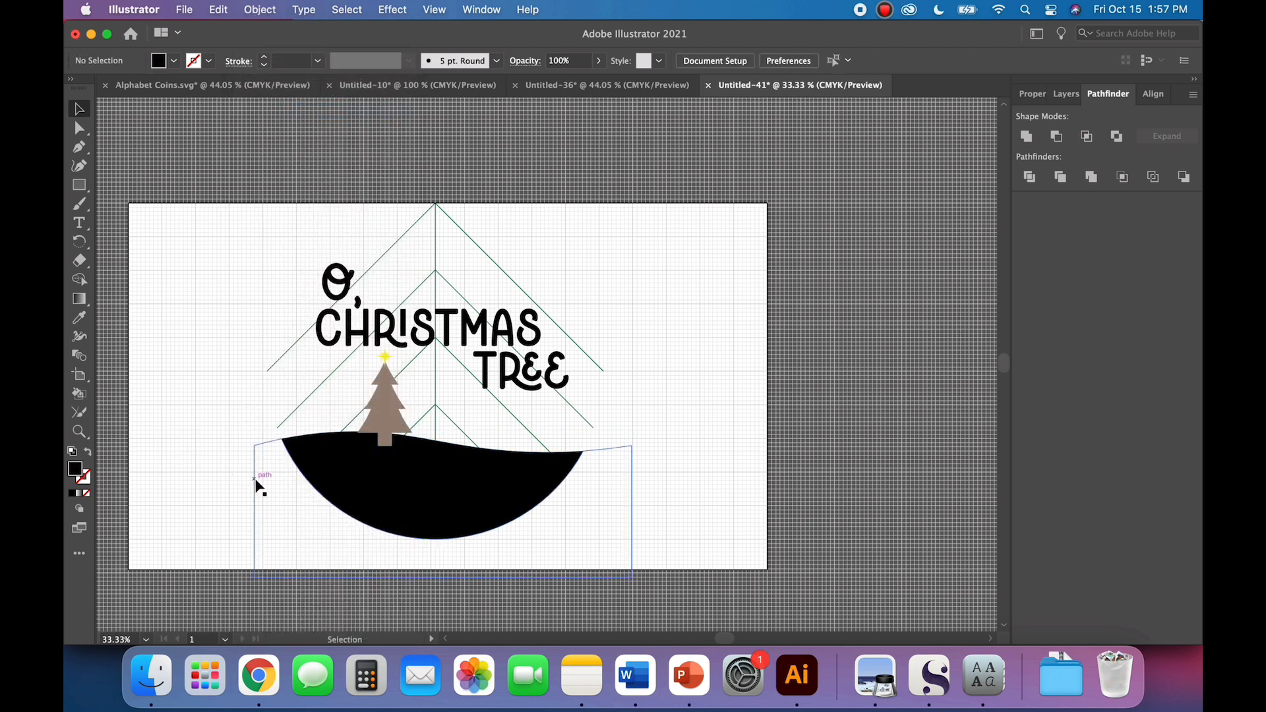
left_click(254, 484)
key("Delete")
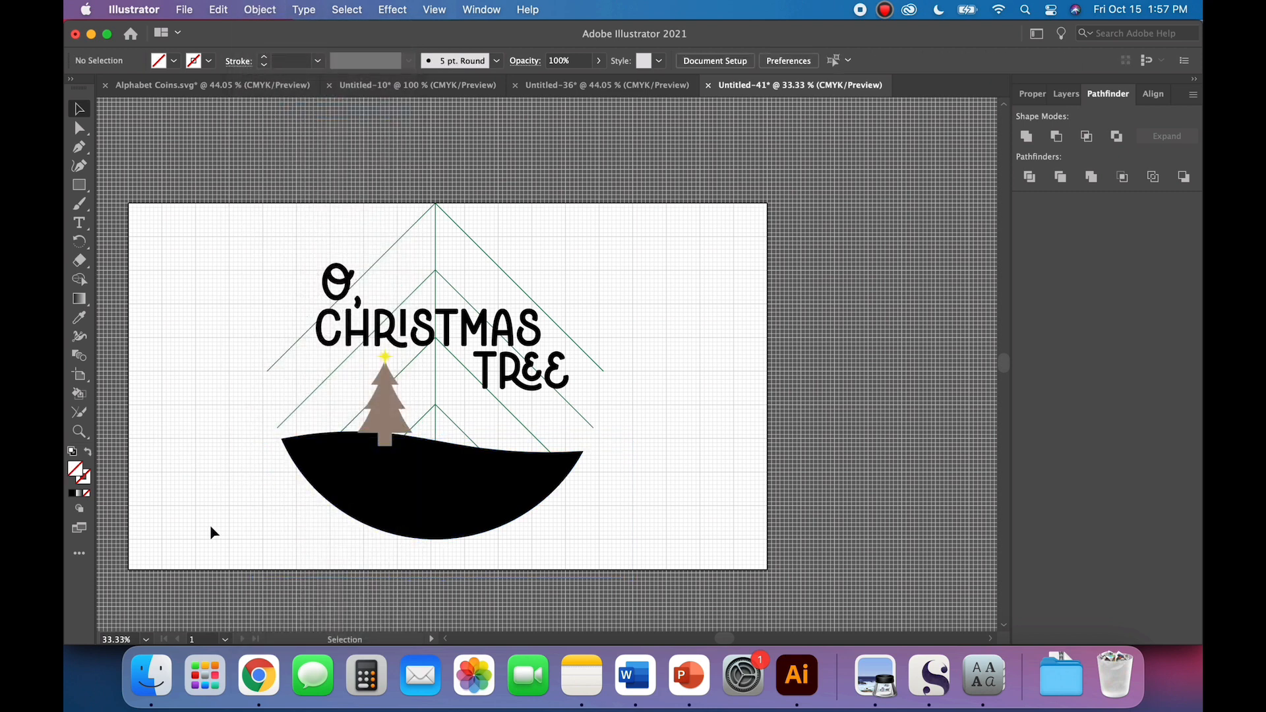
Step: Paste the copied circle outline back in place around the design
left_click(218, 10)
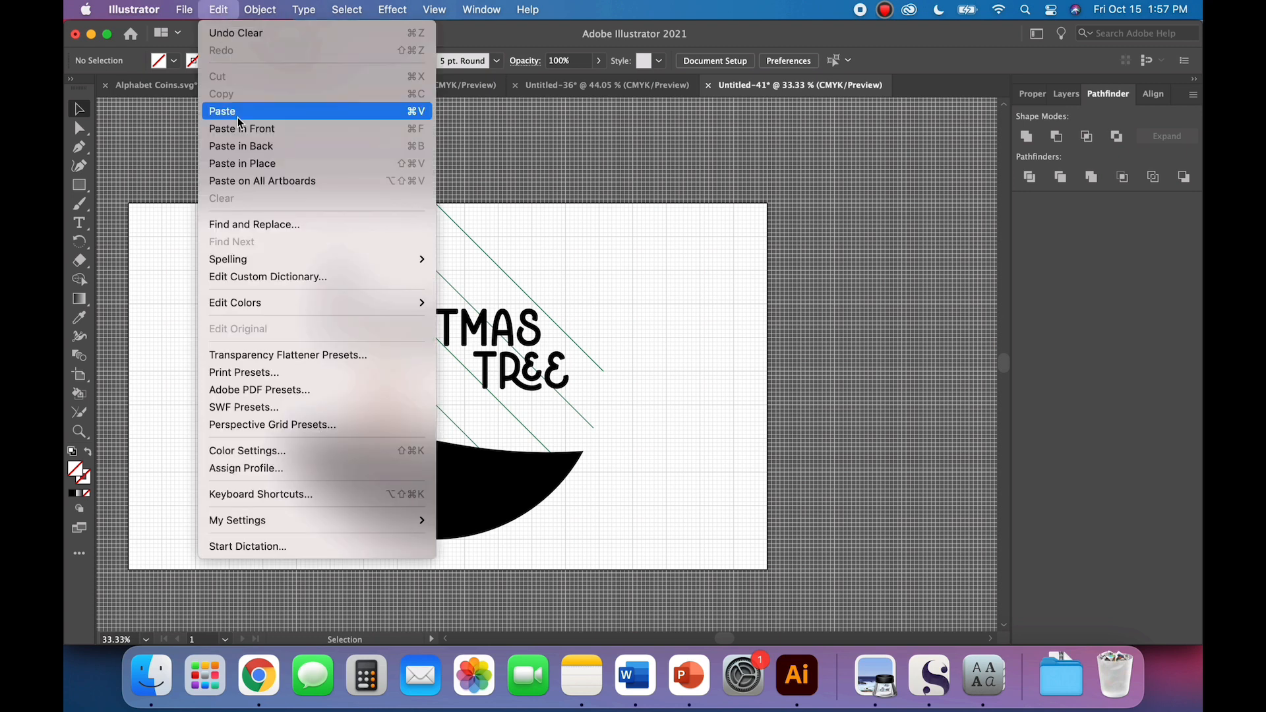
left_click(247, 163)
left_click(221, 352)
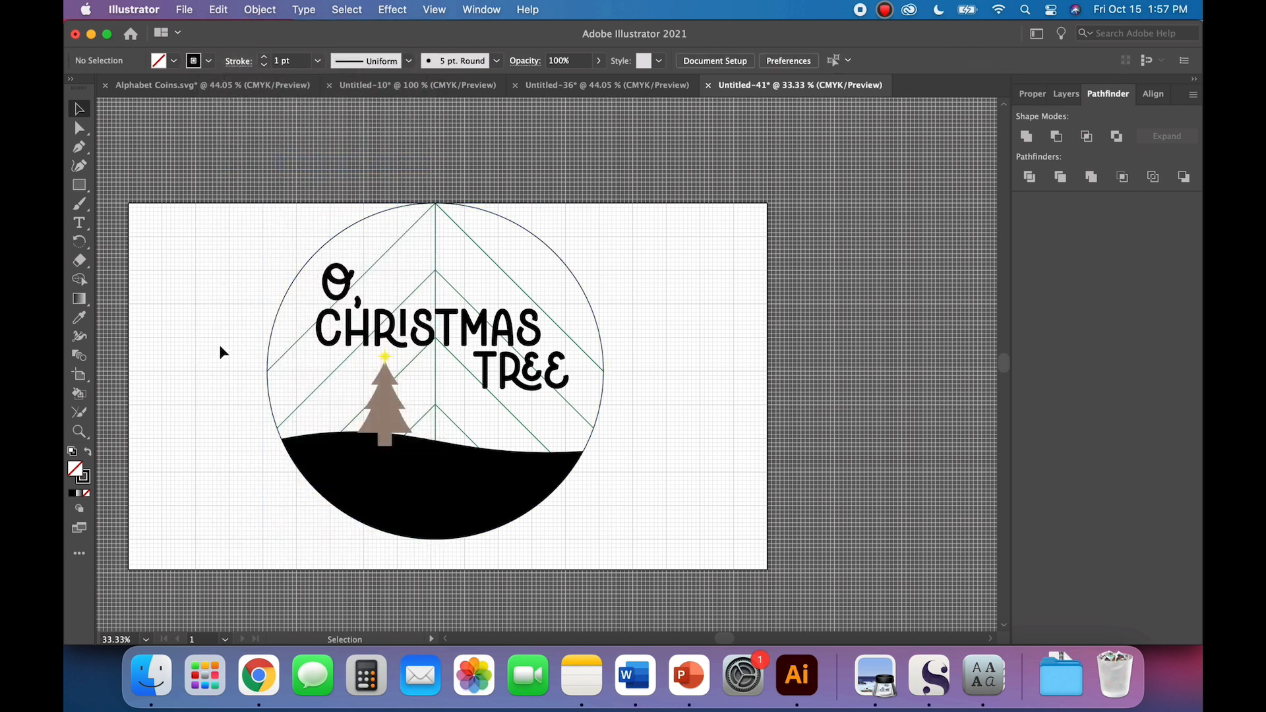
Step: Fill the black cropped hill with a very light gray swatch
left_click(337, 470)
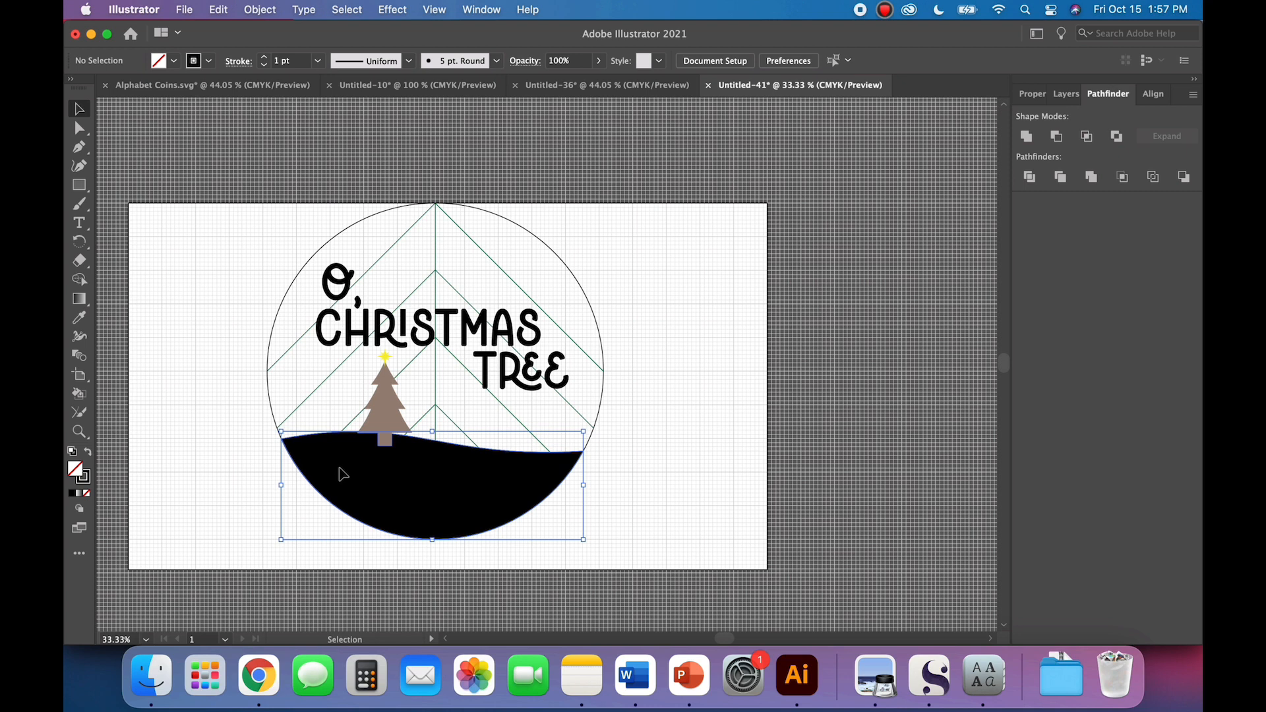
left_click(173, 60)
left_click(179, 133)
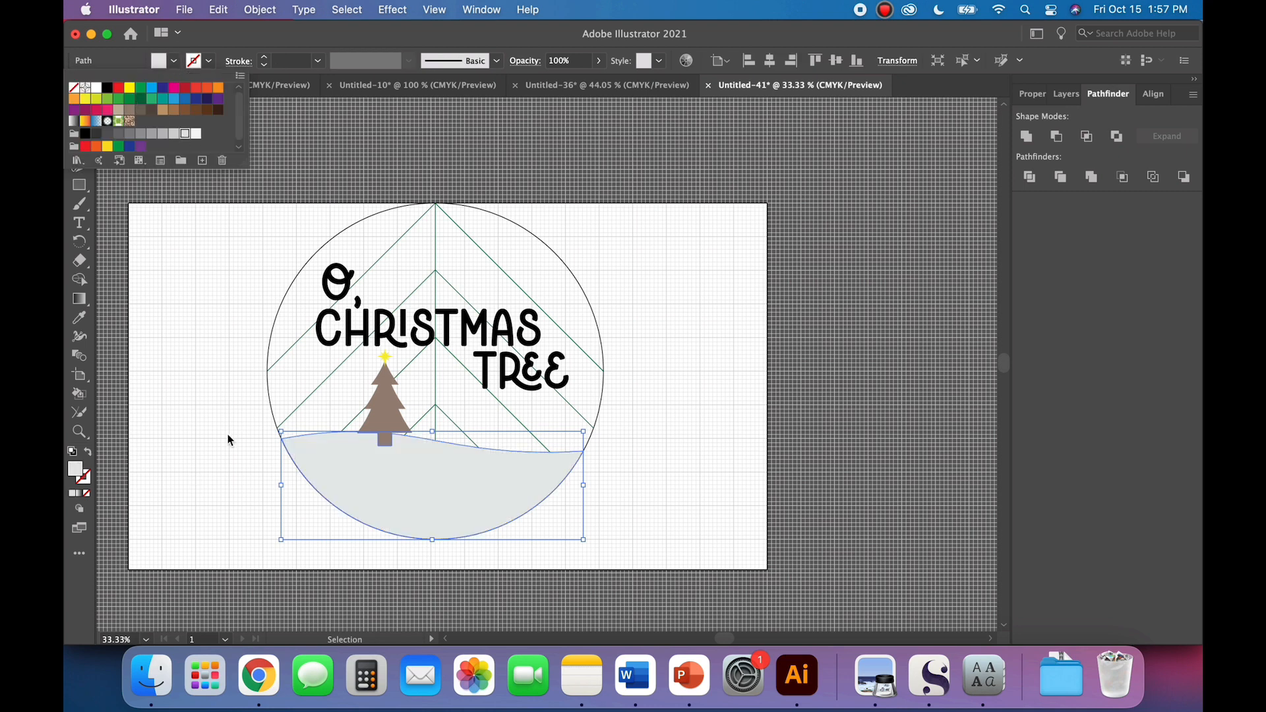
left_click(220, 457)
left_click(219, 457)
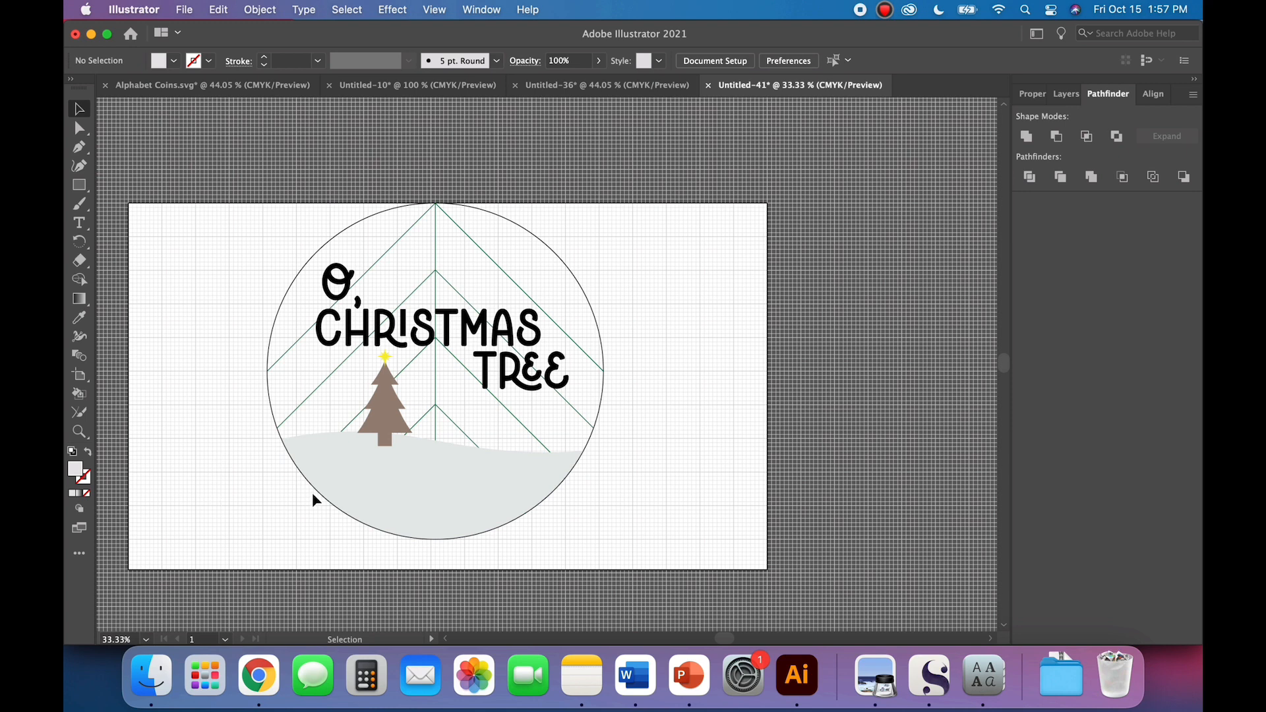
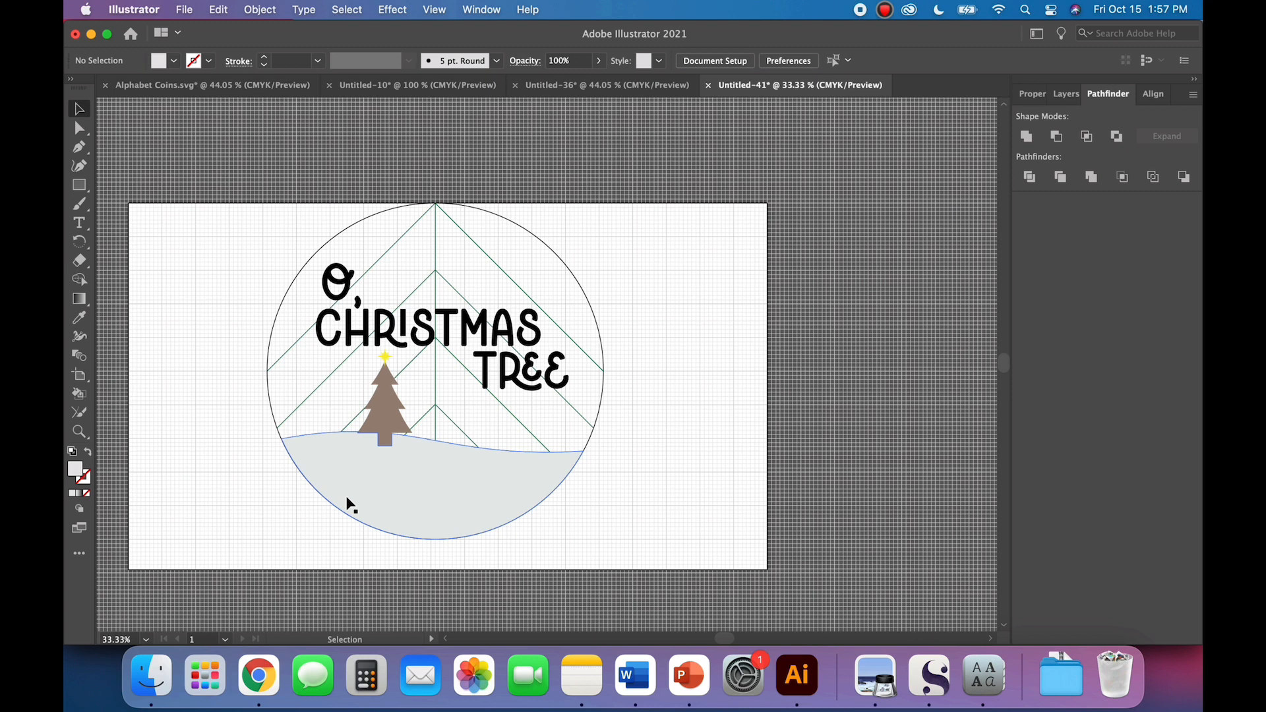
Step: Fill the circle outline with the brown swatch C=30 M=50 Y=75 K=10 and remove its stroke
left_click(359, 506)
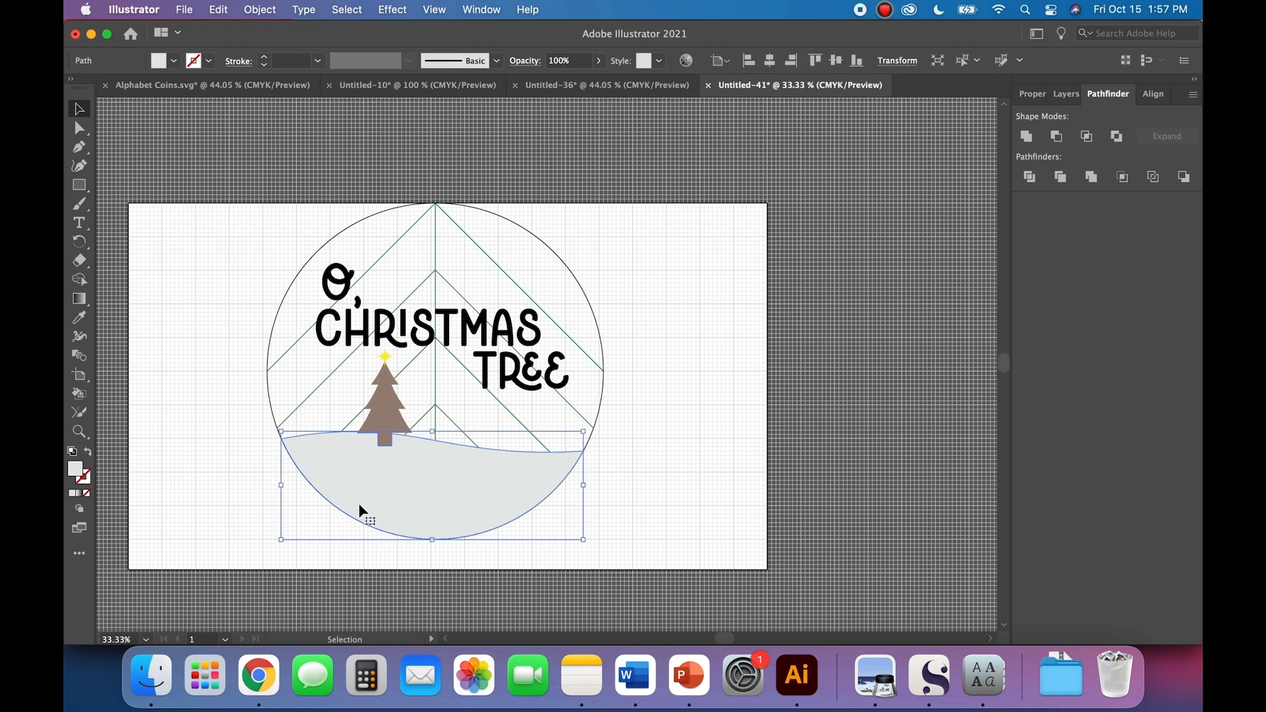
left_click(287, 374)
left_click(269, 394)
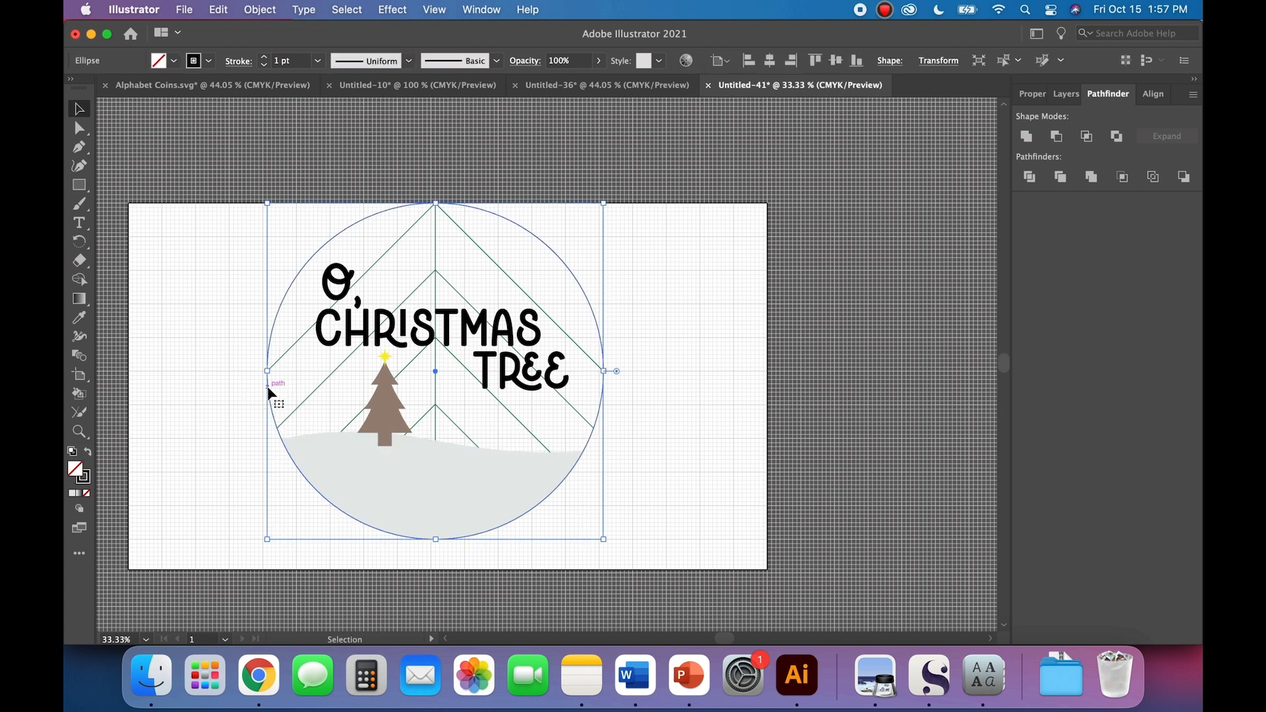
left_click(174, 61)
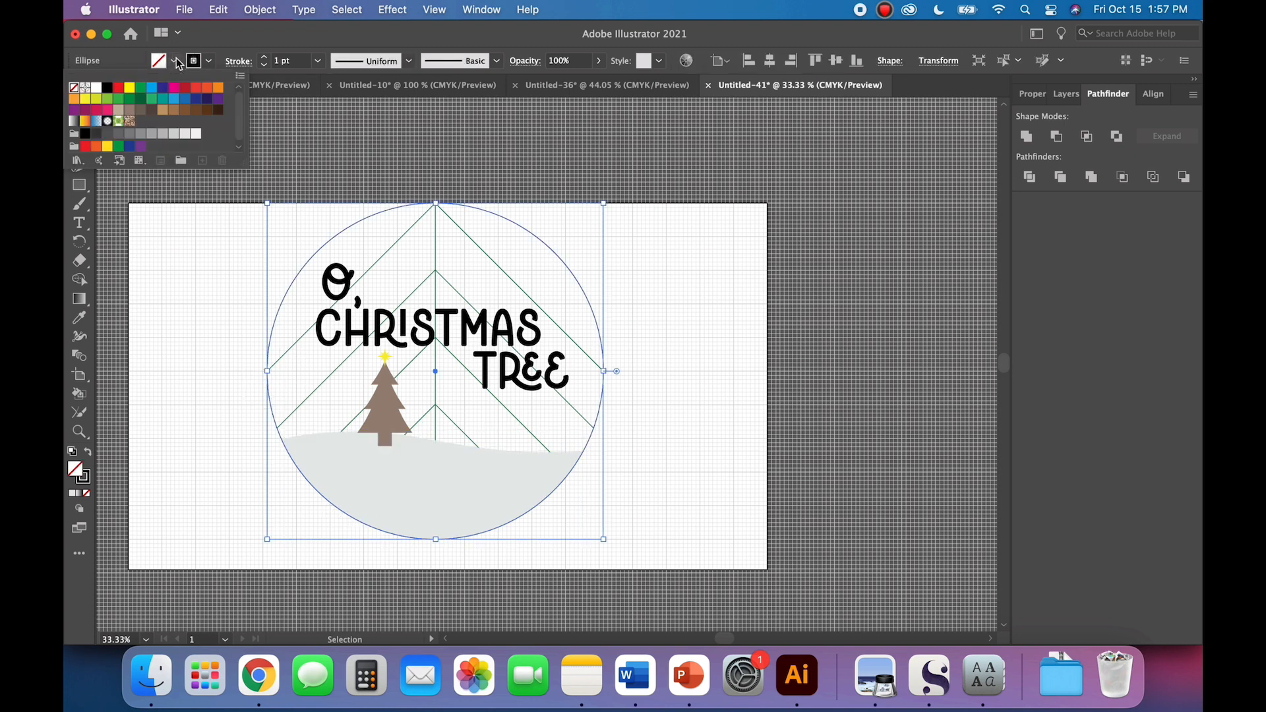
left_click(173, 110)
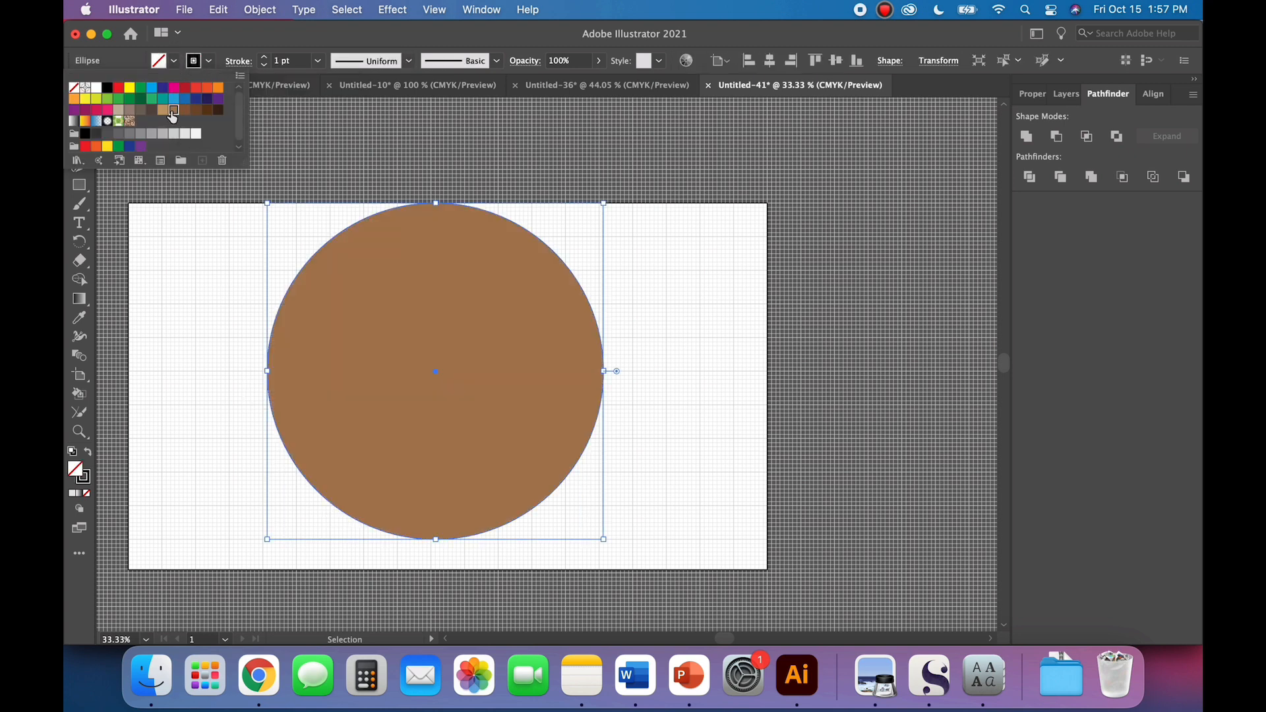
left_click(89, 454)
left_click(89, 454)
left_click(89, 454)
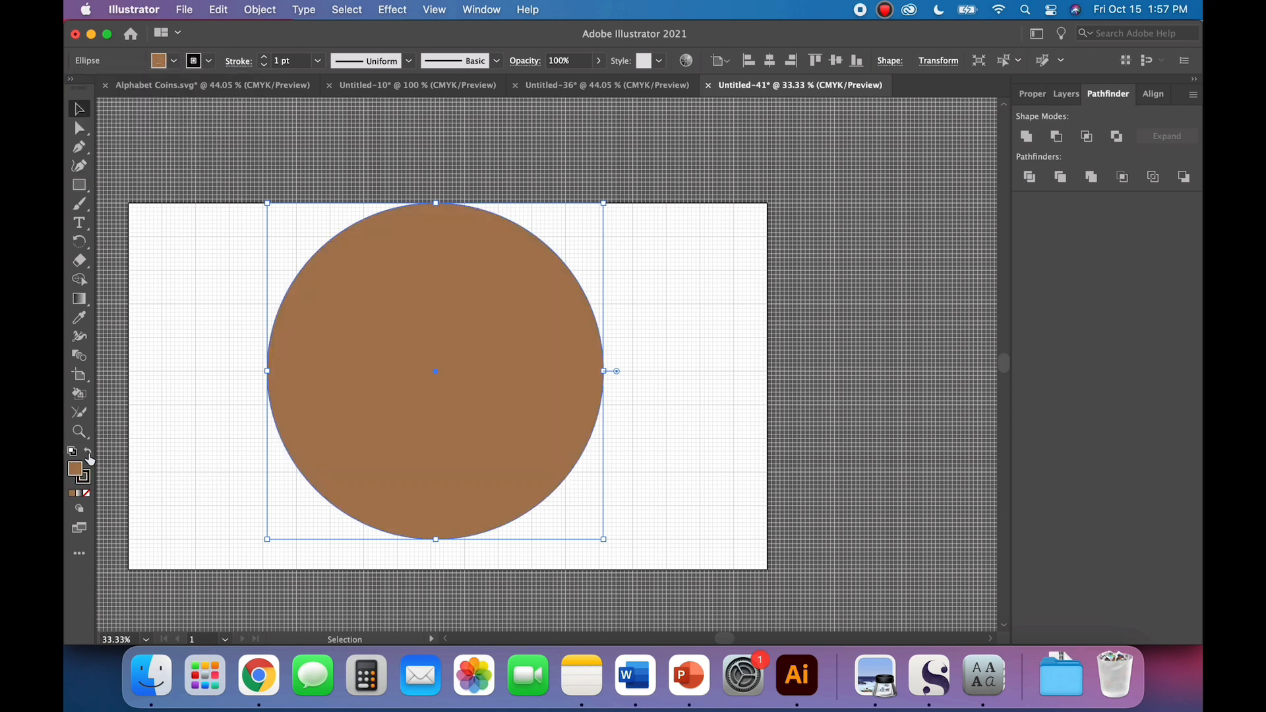
left_click(208, 61)
left_click(74, 87)
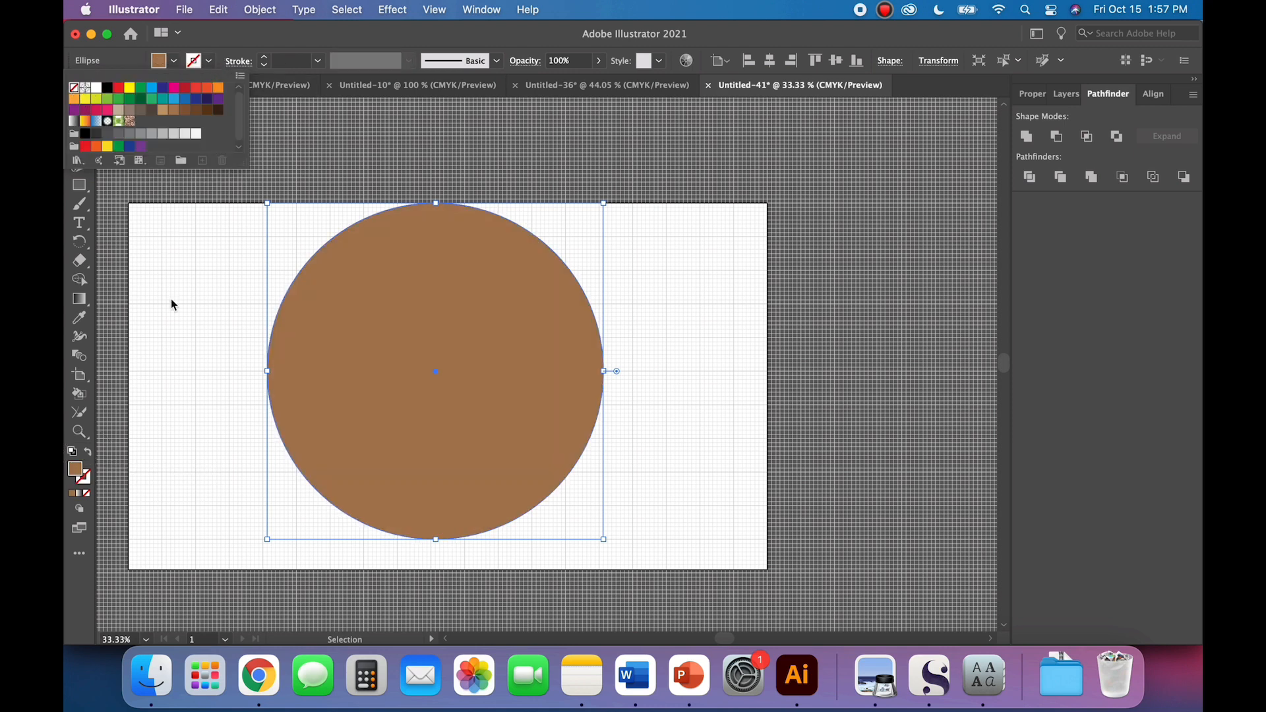
key("Escape")
Step: Send the brown circle to the back, behind the chevron lines, lettering, tree and hill
left_click(260, 10)
mouse_move(370, 50)
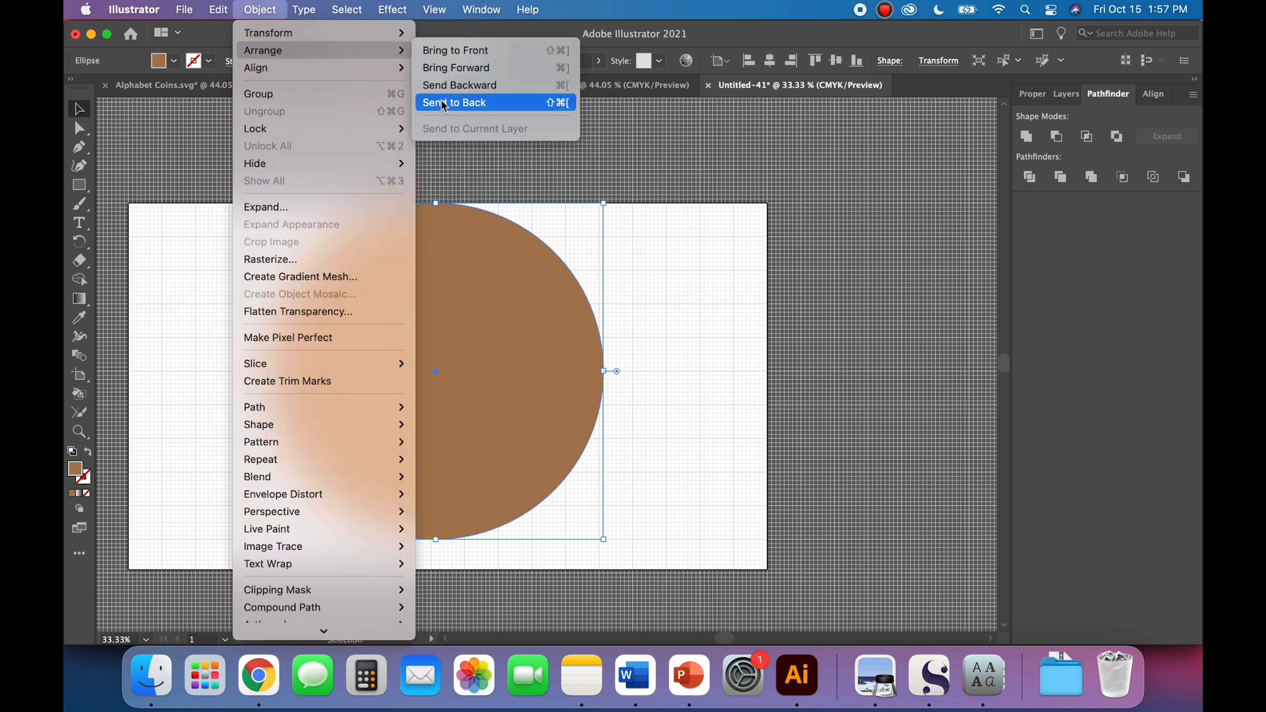
left_click(443, 104)
left_click(212, 364)
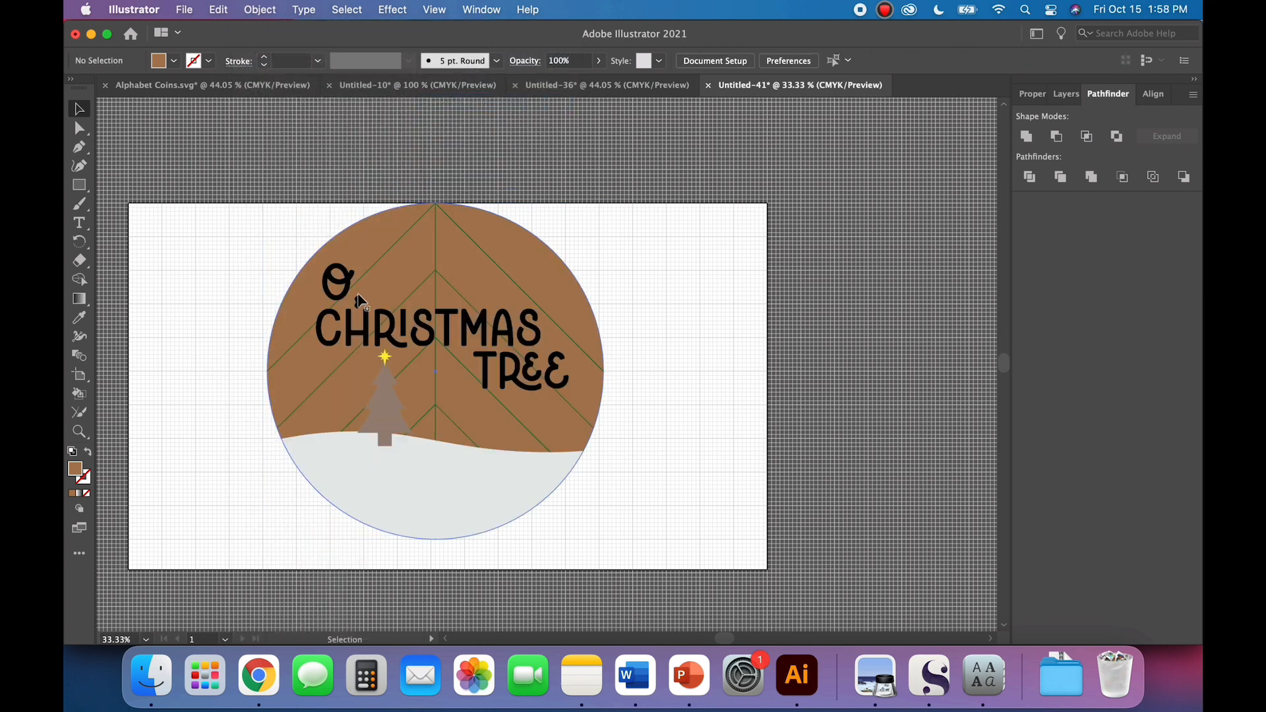
Step: Fill the "O, CHRISTMAS TREE" lettering and the snow hill with the same very light gray swatch
left_click(481, 335)
left_click(455, 486, "shift")
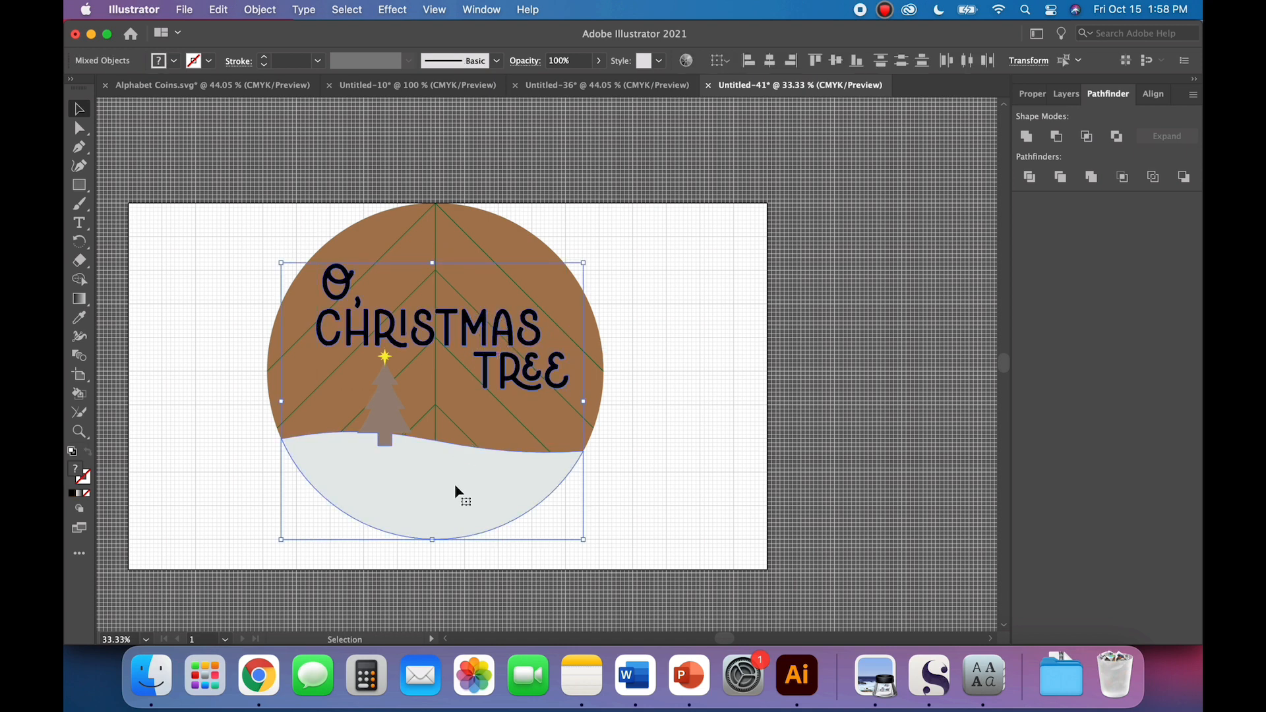
left_click(176, 62)
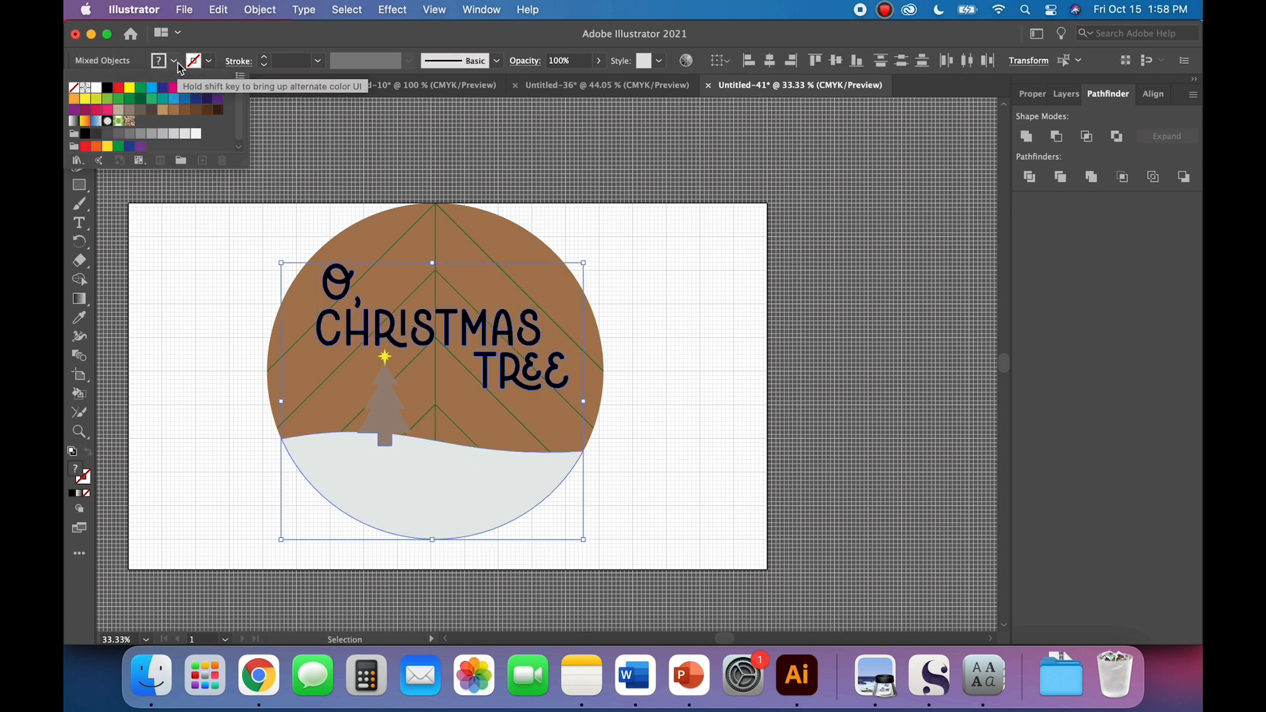
left_click(185, 134)
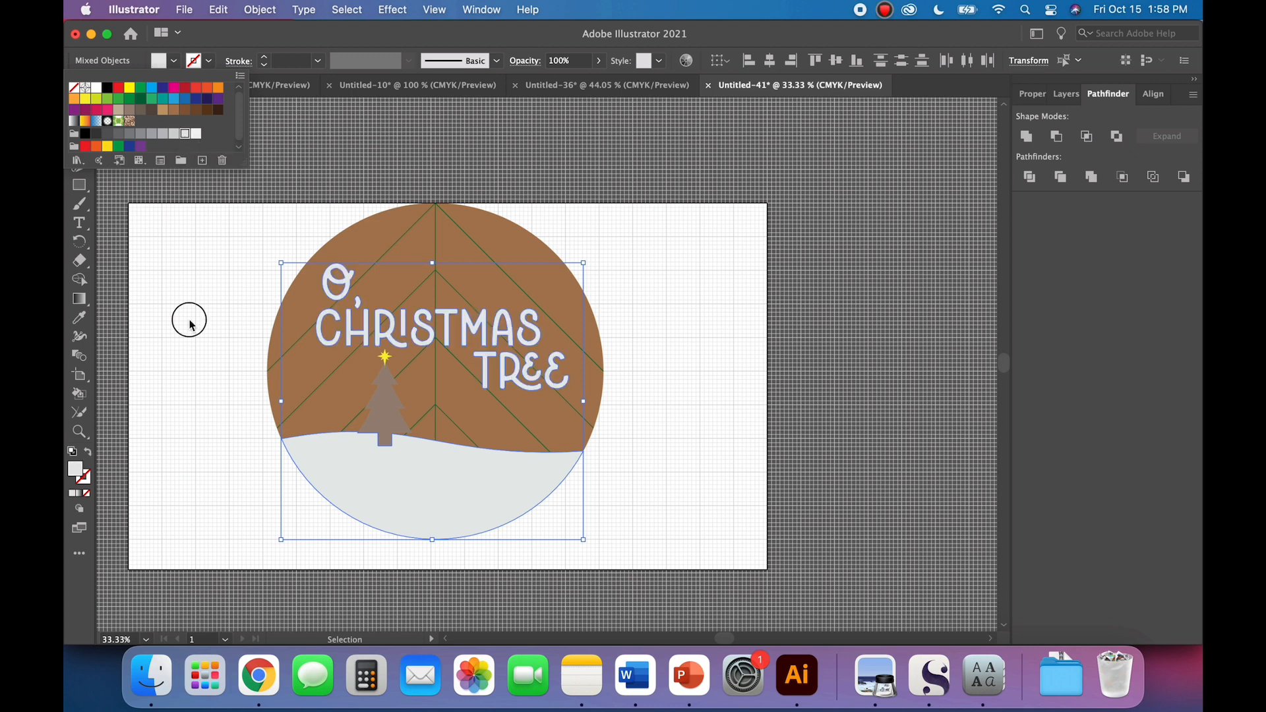
left_click(367, 417)
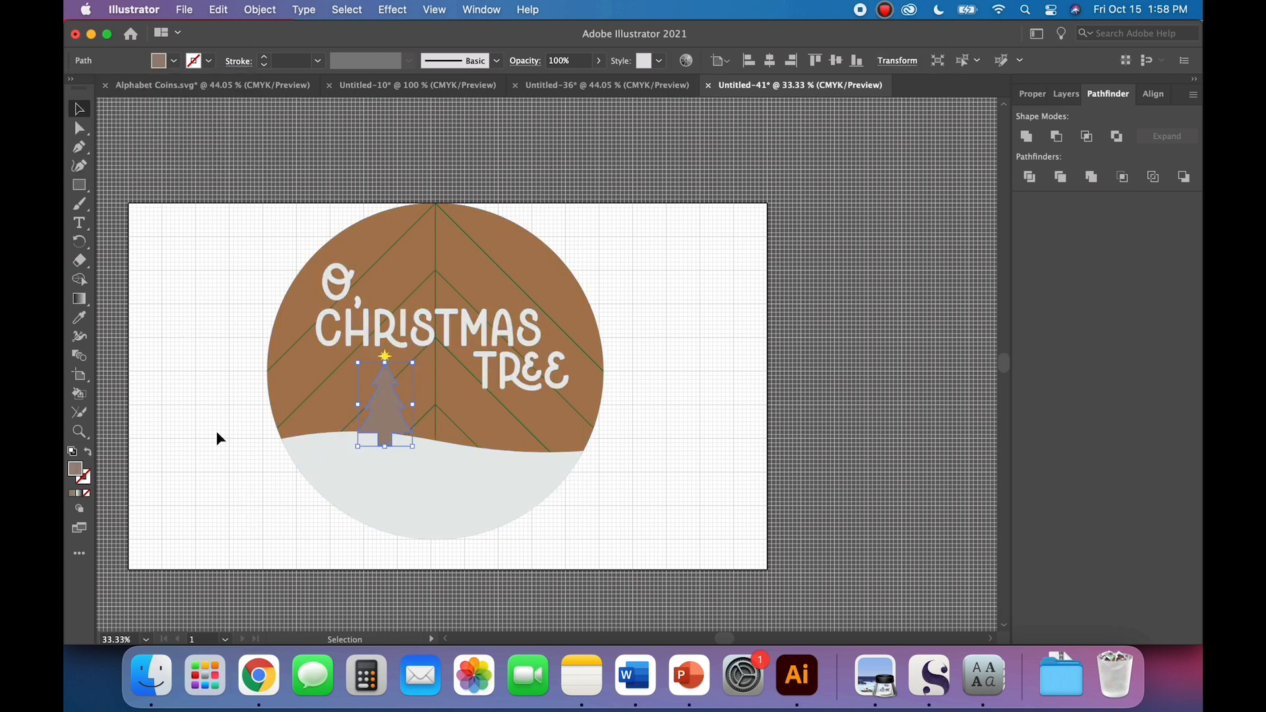
left_click(189, 440)
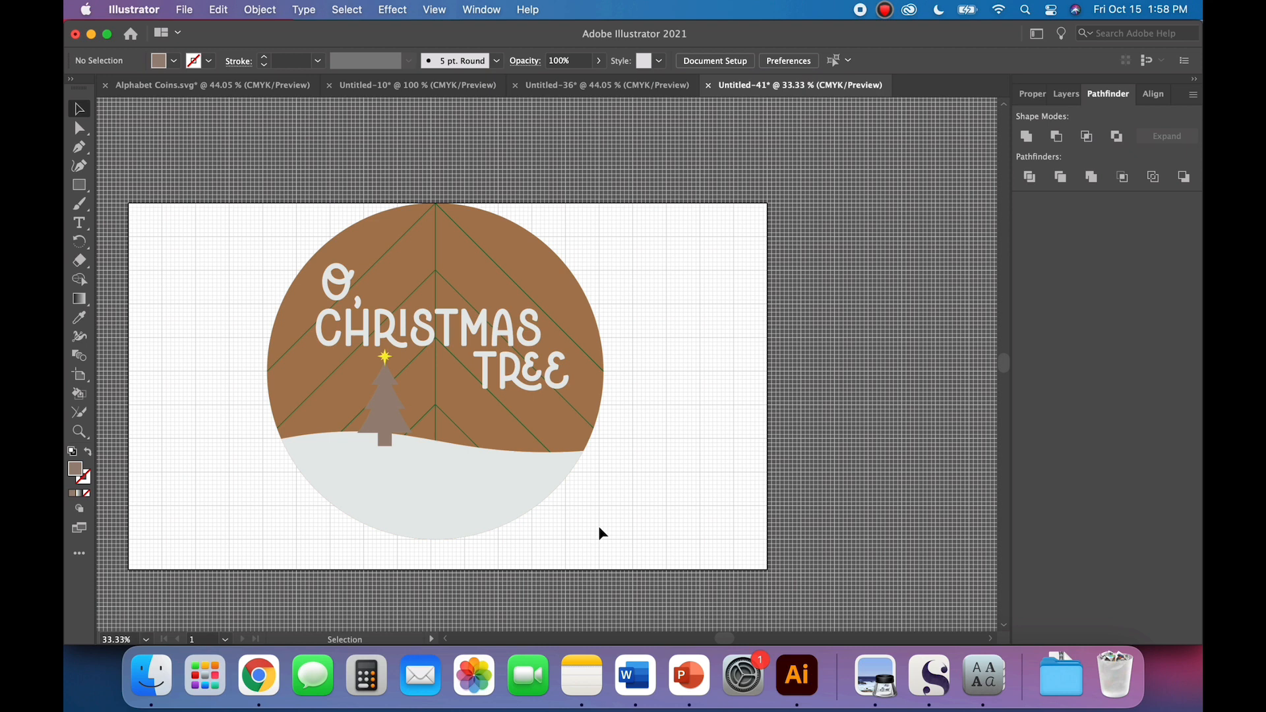
Step: Hide the grid on the artboard
left_click_drag(600, 528, 260, 192)
left_click(240, 190)
left_click(435, 9)
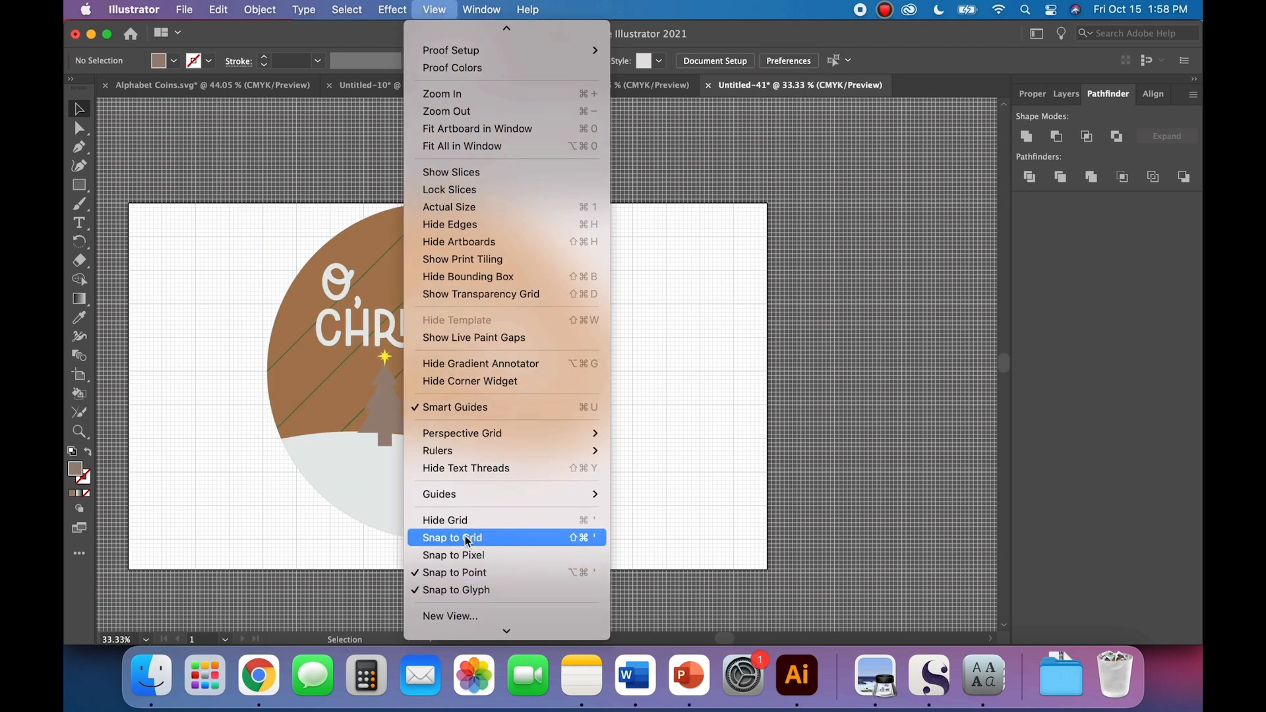
left_click(464, 521)
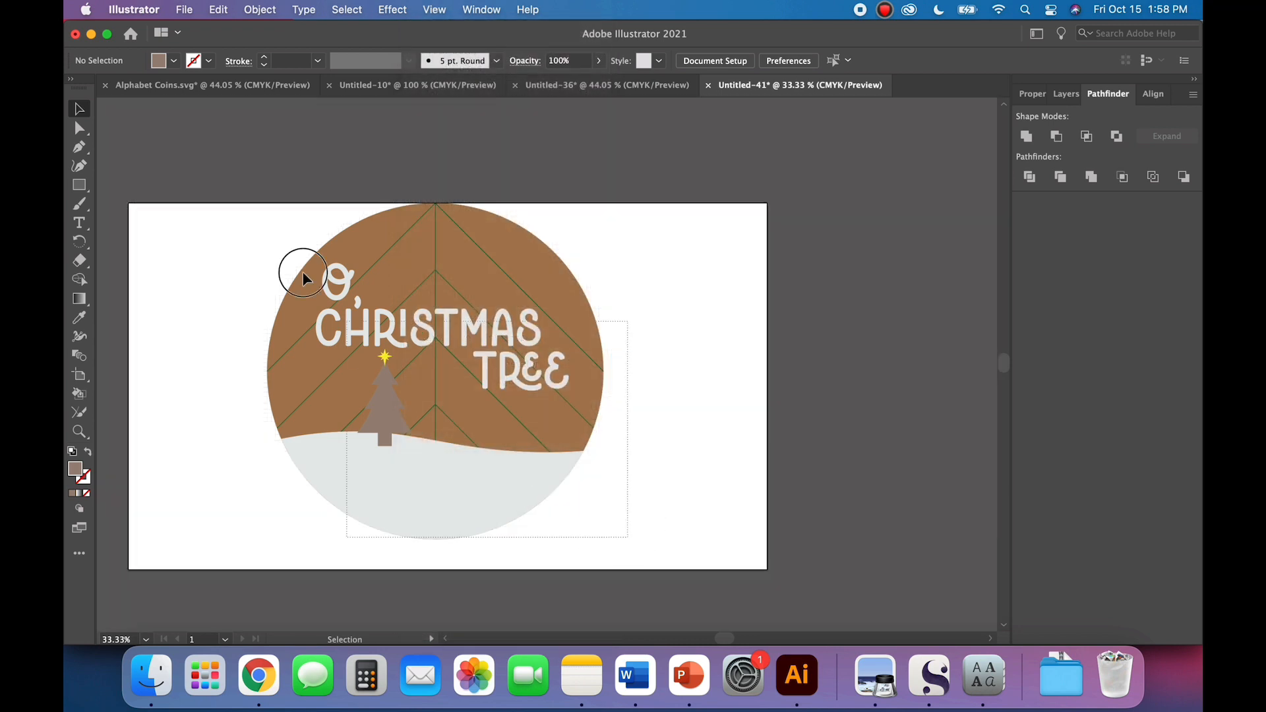
Step: Move the whole round design to the left side of the artboard to free space beside it
left_click(303, 277)
left_click_drag(416, 263, 280, 264)
left_click(528, 311)
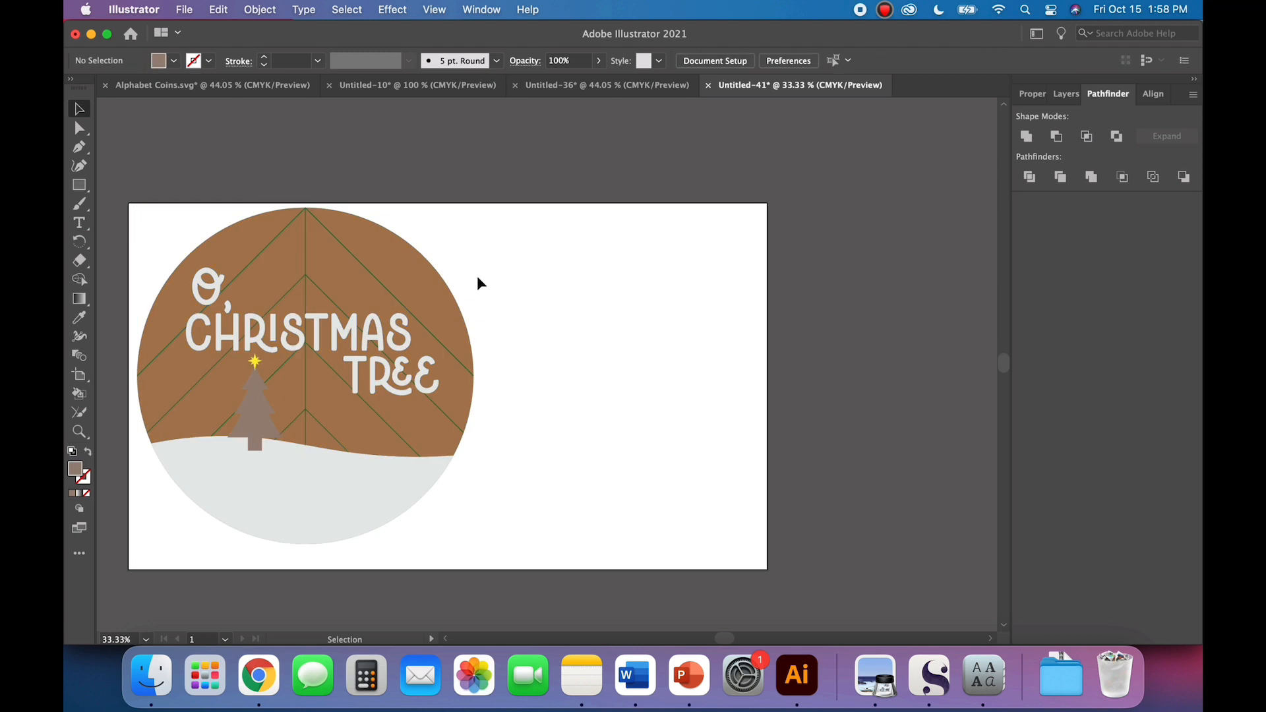
scroll(477, 275, "down", 2)
scroll(479, 282, "down", 2)
scroll(478, 283, "left", 2)
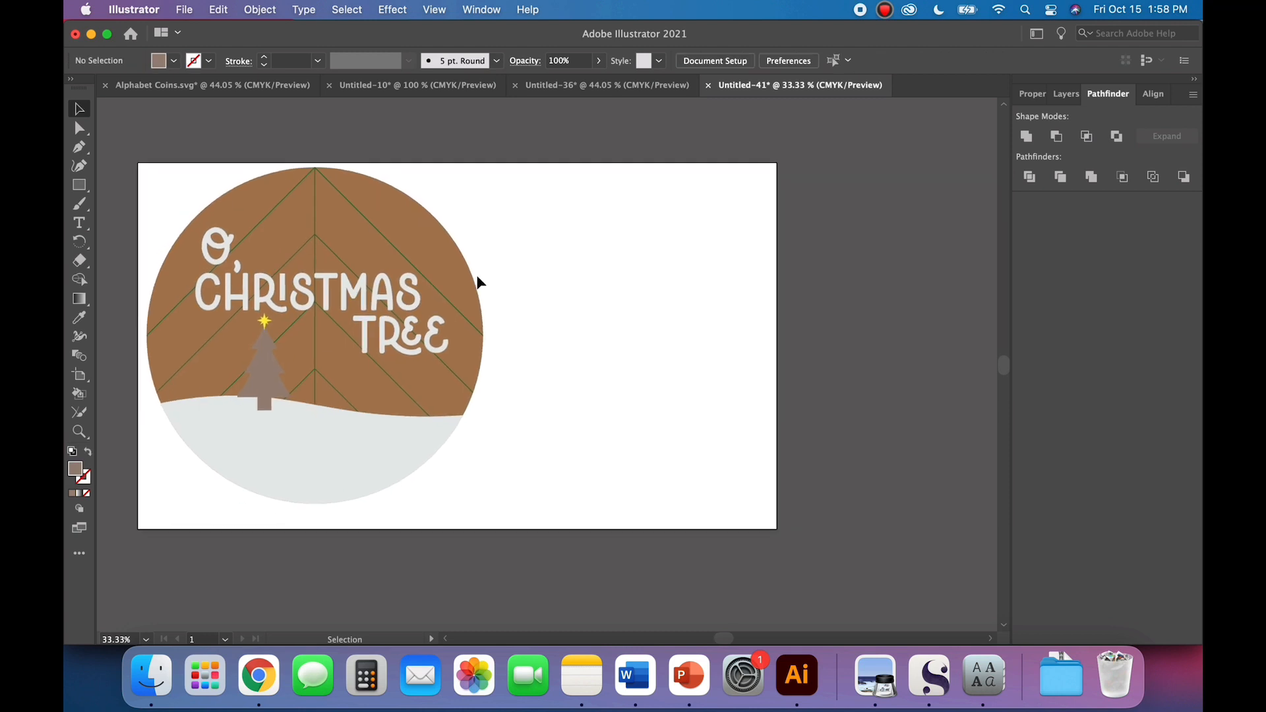
Step: Copy the lettering and snow hill into a new 19 x 10.9 in landscape document
left_click(401, 300)
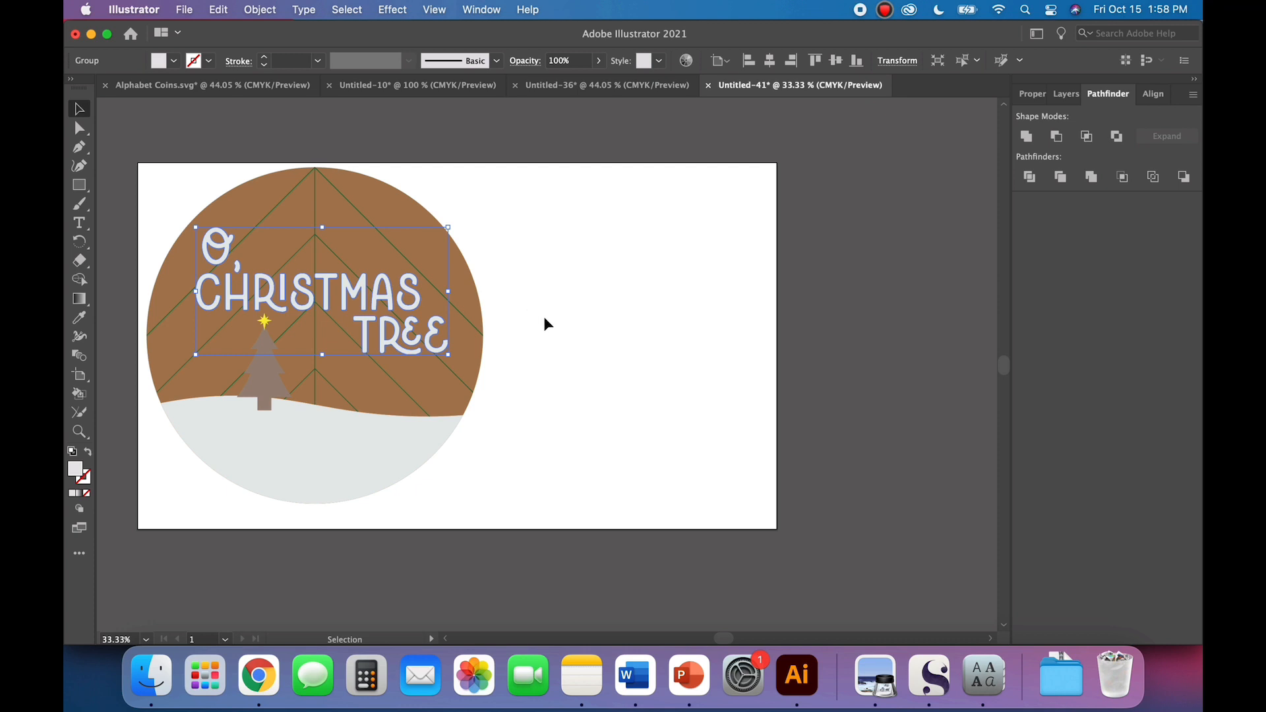
left_click(399, 448, "shift")
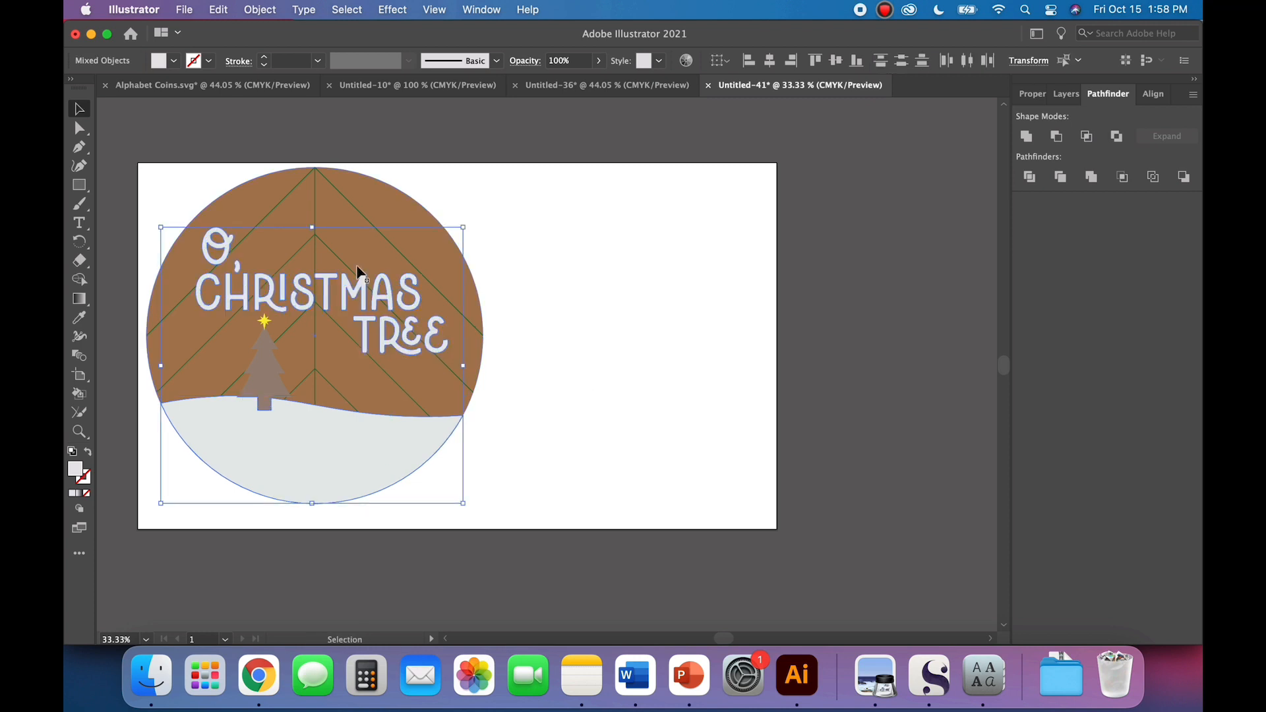
left_click(185, 10)
left_click(191, 34)
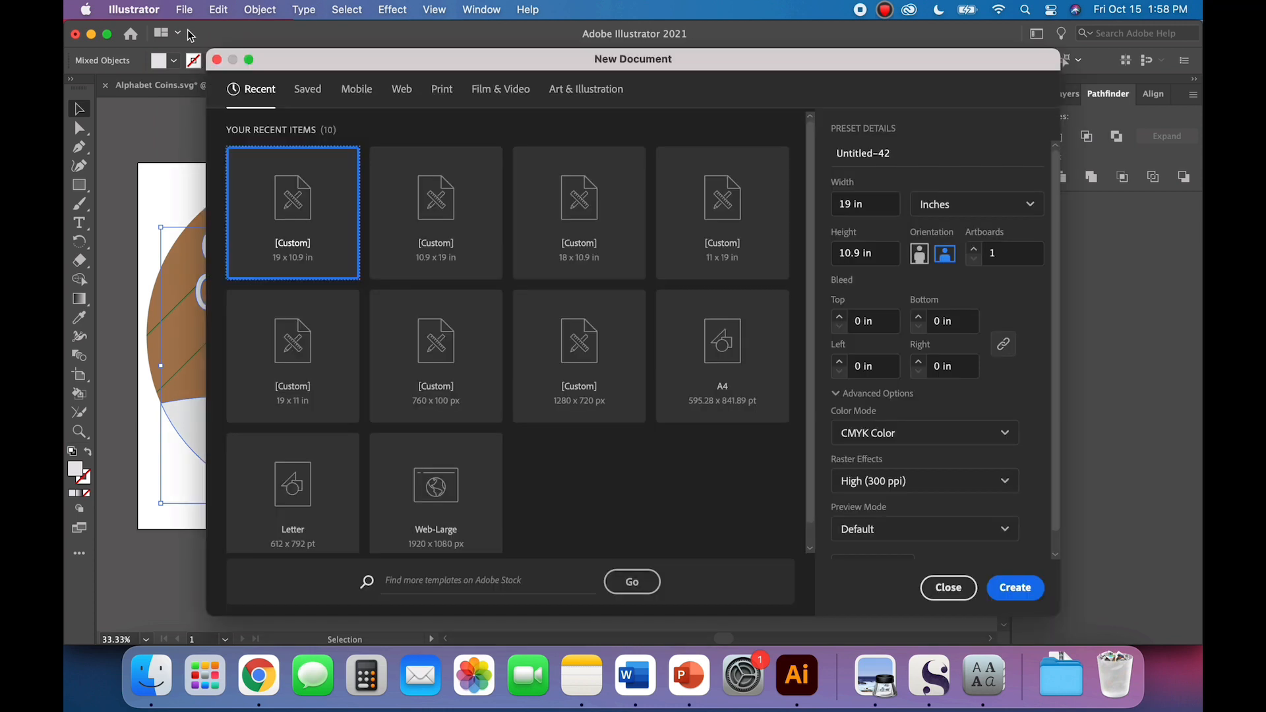
key("Escape")
key("super+v")
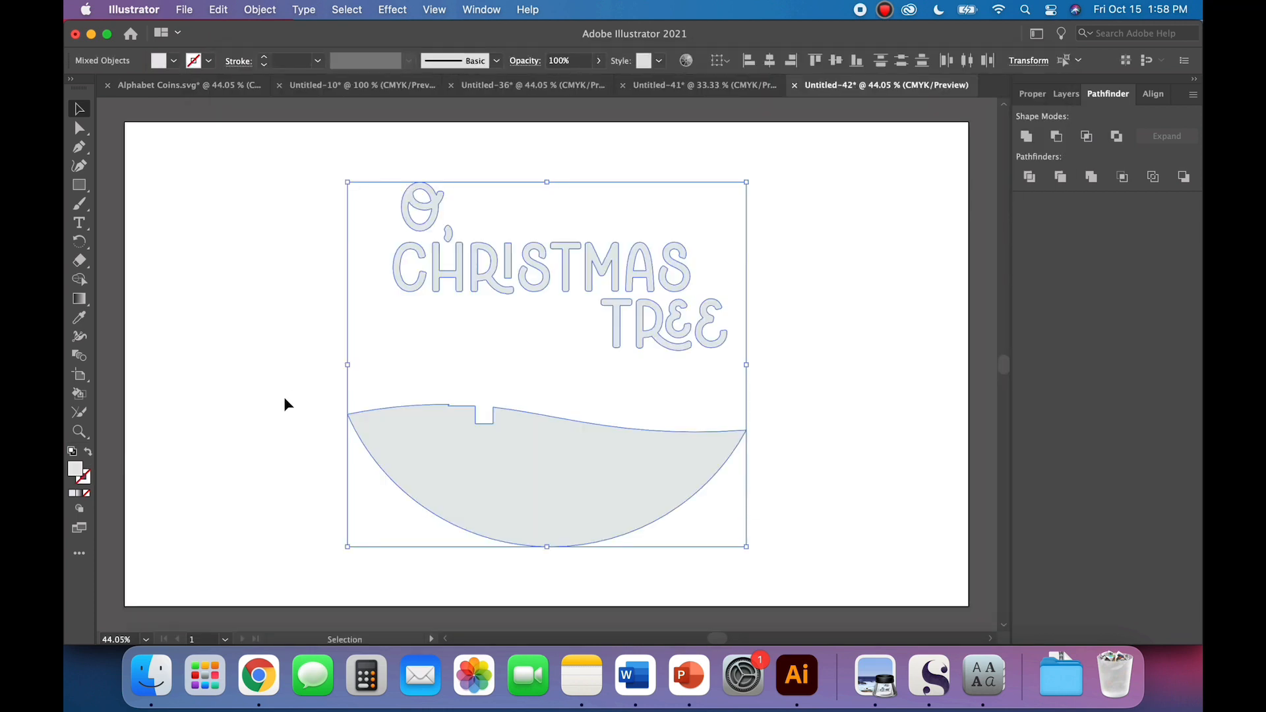
Step: Turn the pasted lettering and hill into unfilled shapes with black outlines, and move the hill up close beneath the lettering
left_click(88, 452)
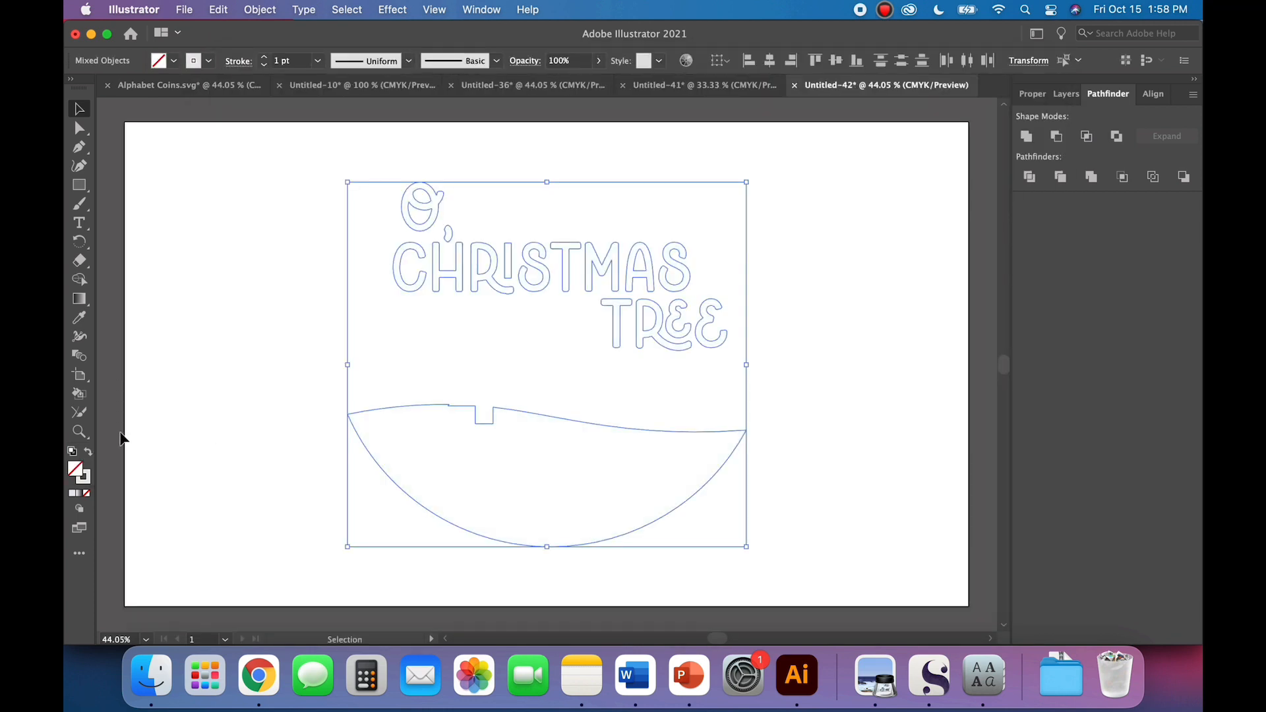
left_click(208, 61)
left_click(107, 90)
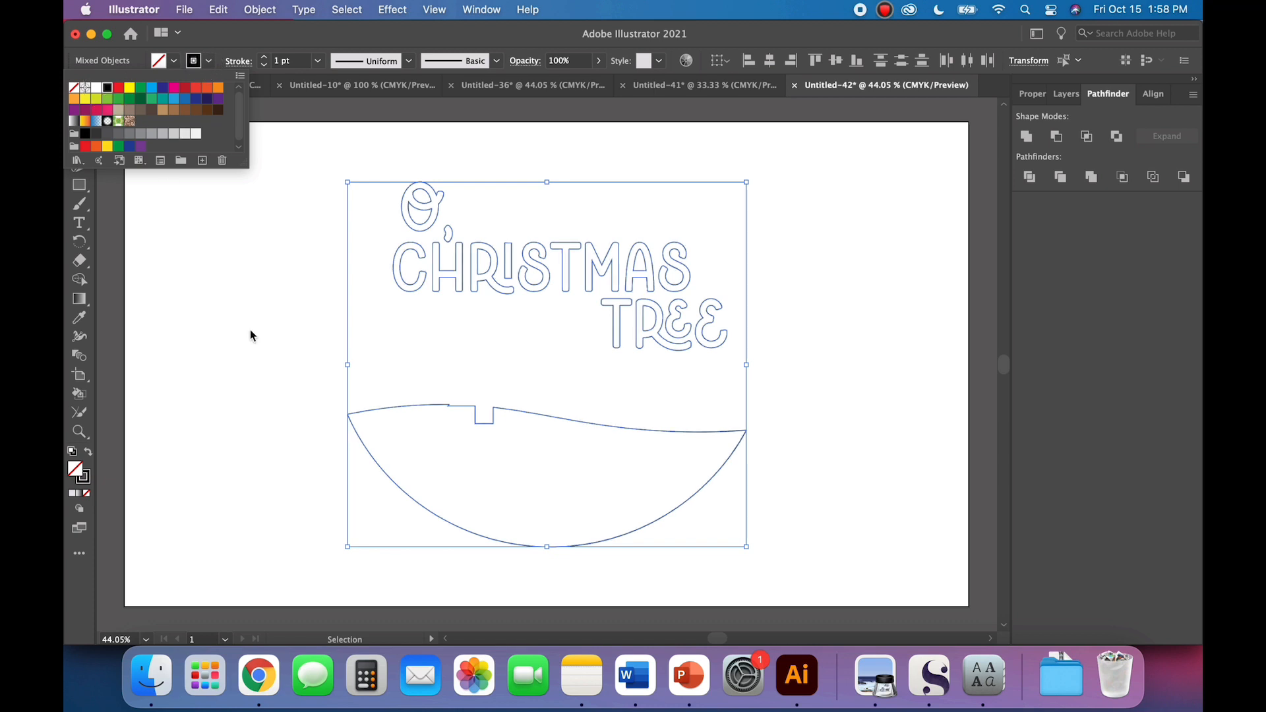
left_click(253, 364)
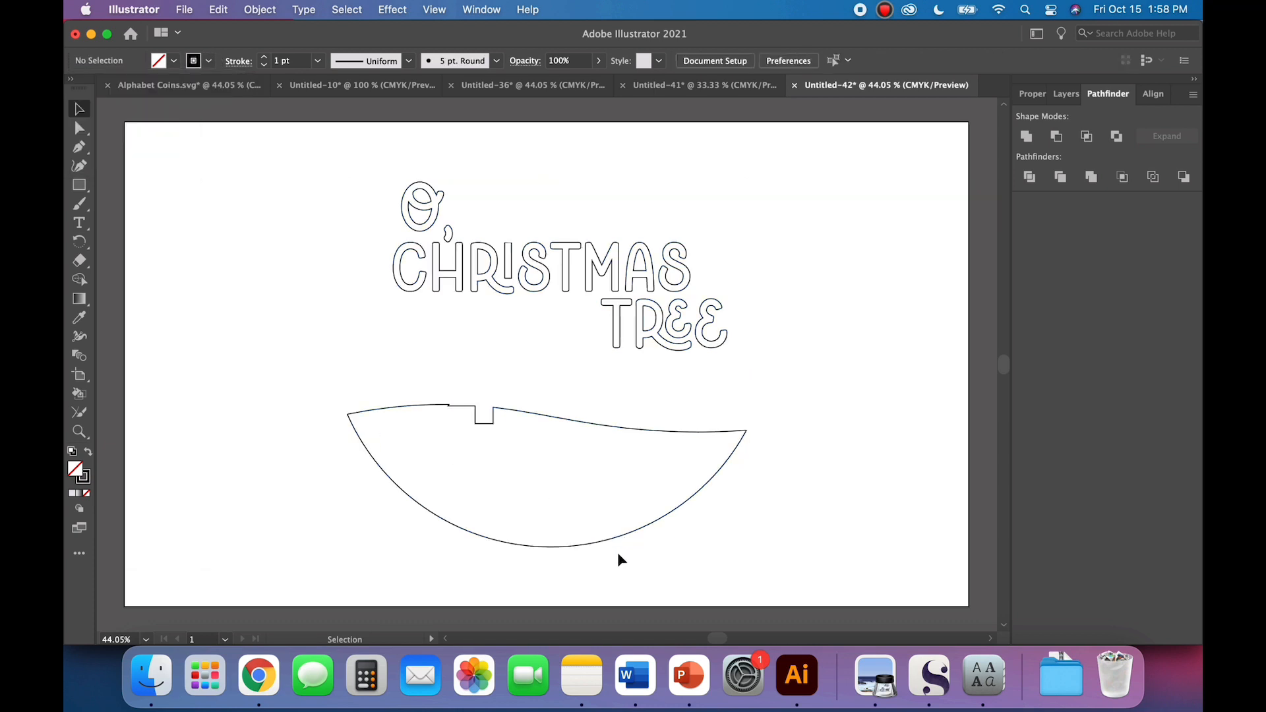
left_click_drag(614, 545, 621, 465)
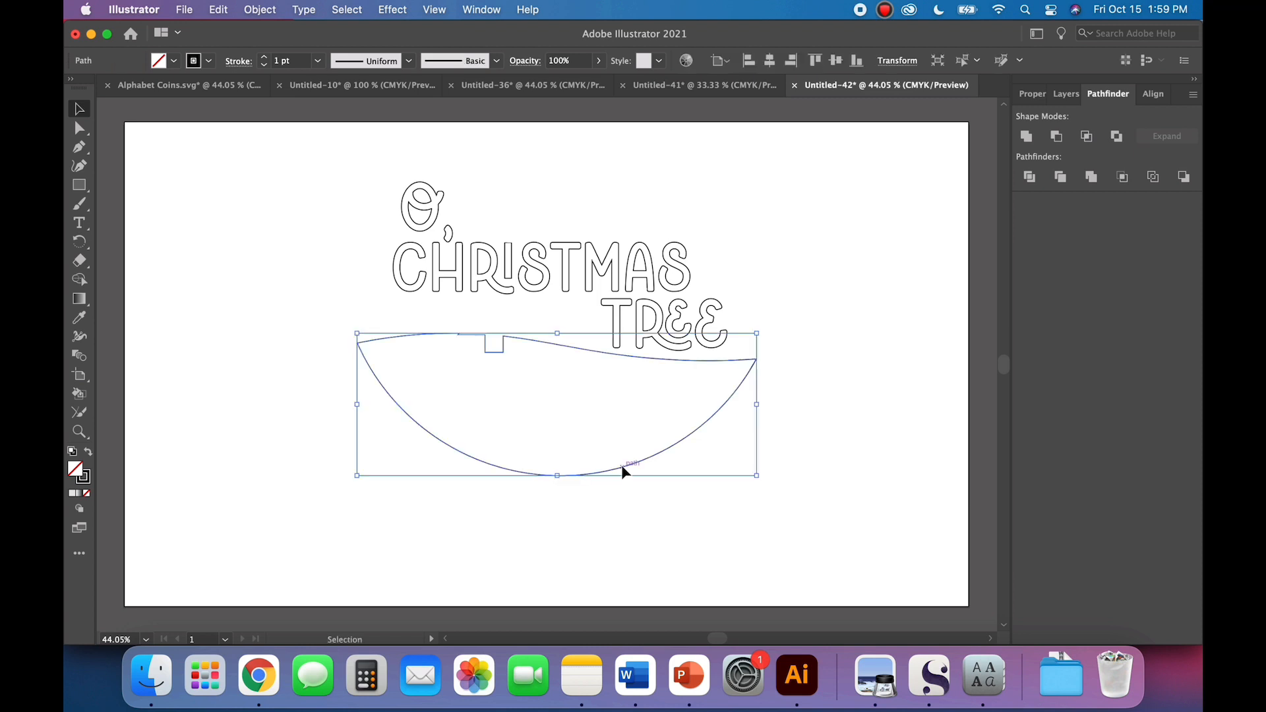
left_click(766, 528)
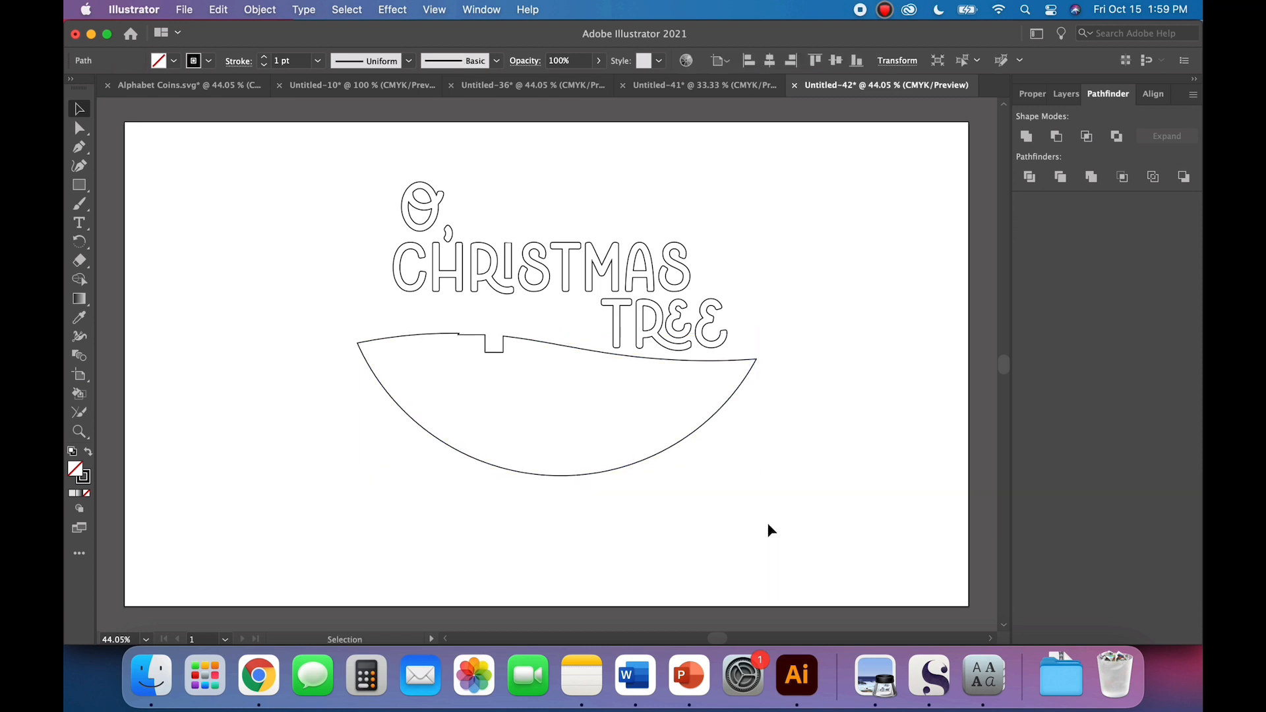
Step: Ungroup the outlined lettering into separate letters
left_click(445, 267)
left_click(261, 9)
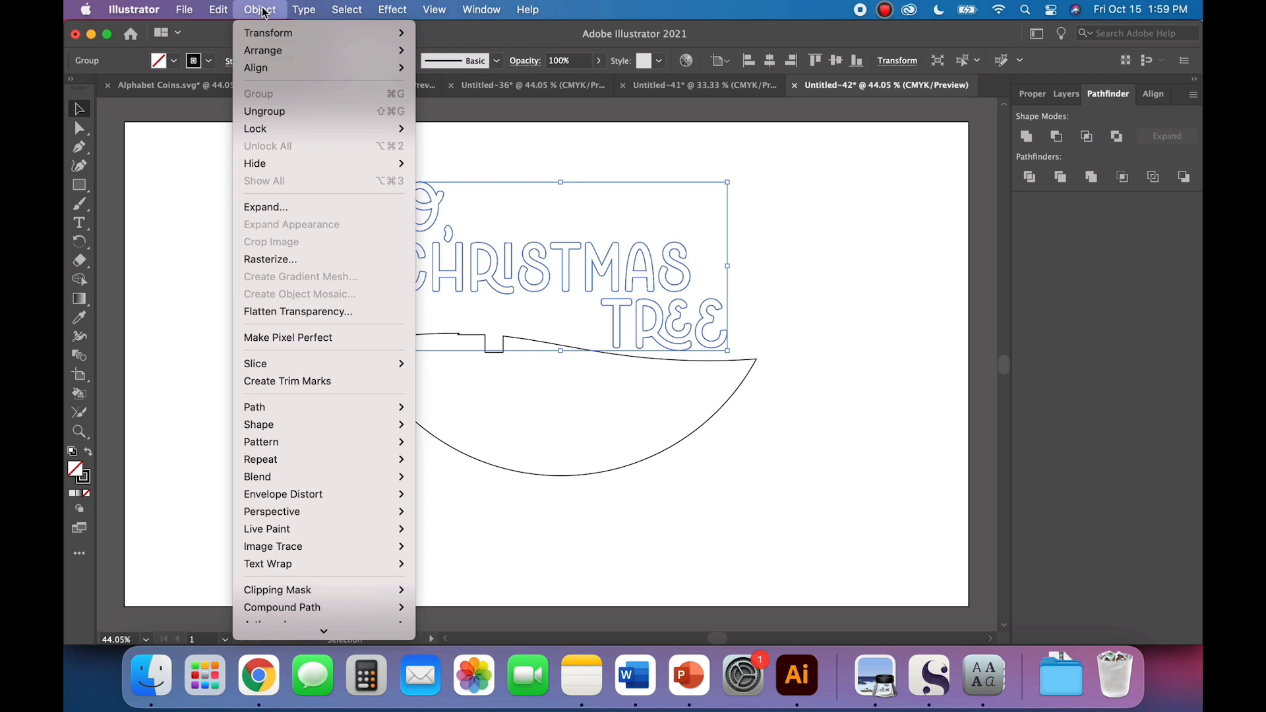
left_click(290, 111)
left_click(260, 10)
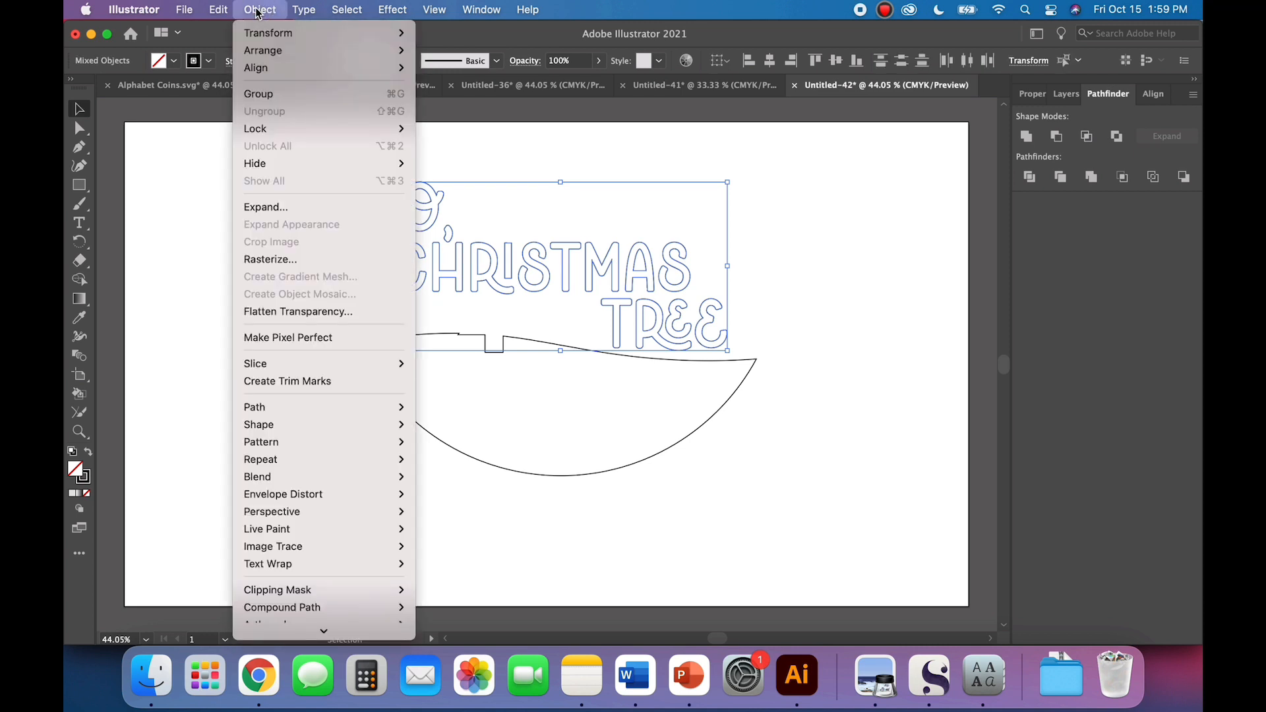
left_click(185, 165)
left_click(215, 216)
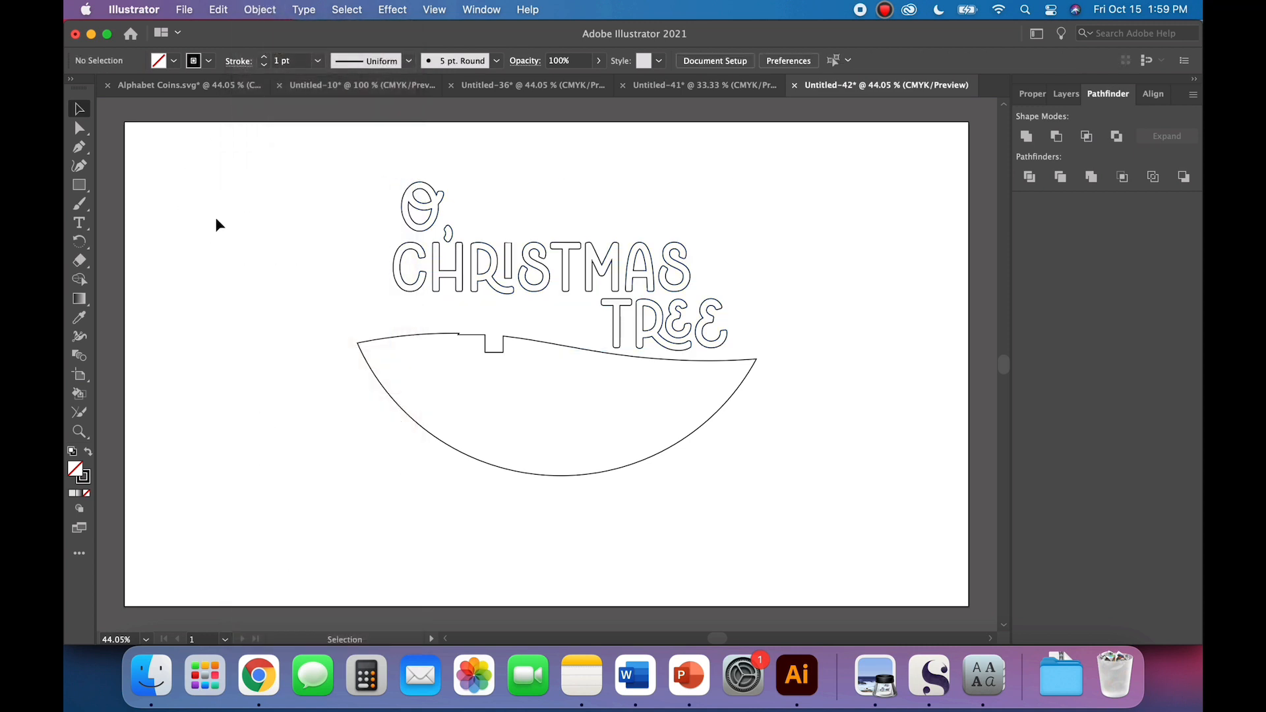
Step: Move the "O," and "CHRIST" letters down together until they sit just above the hill outline
left_click(496, 283)
left_click(533, 324)
left_click_drag(572, 326, 354, 174)
left_click_drag(472, 277, 469, 311)
left_click(503, 243)
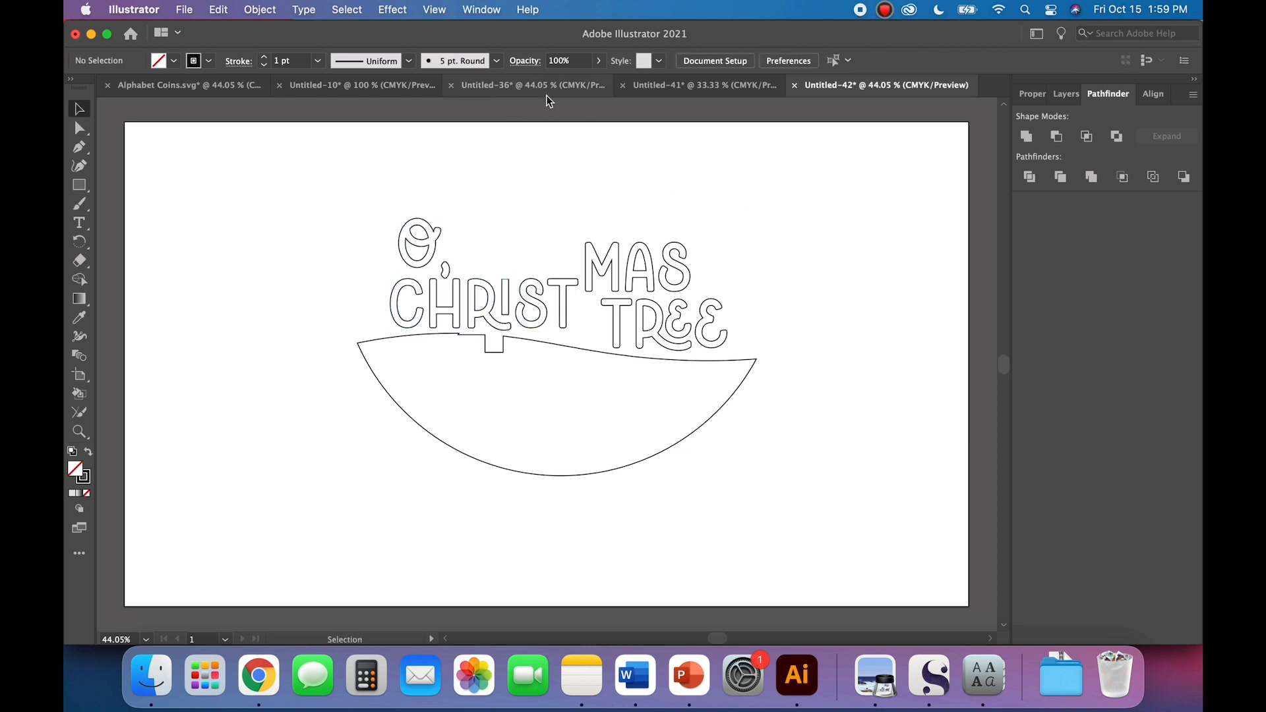
Step: Return to the Untitled-41 document and place a copy of the tree on the empty area beside the round design
left_click(690, 91)
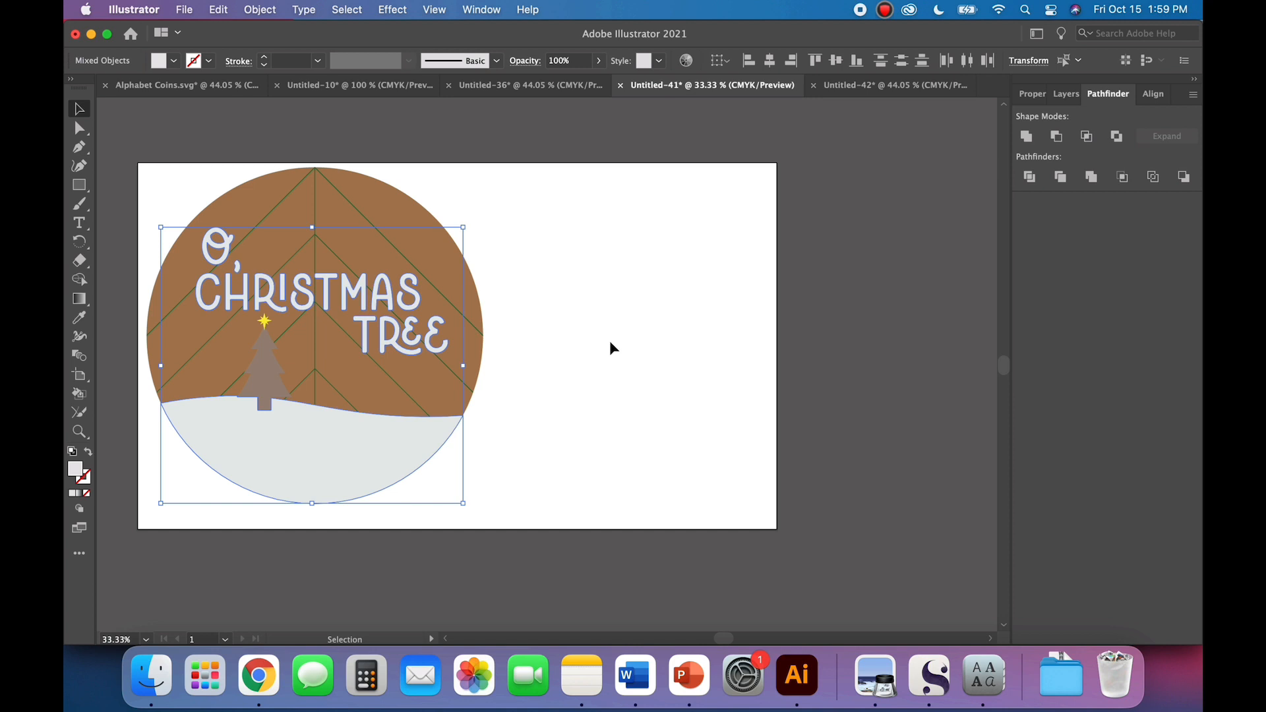
left_click(559, 387)
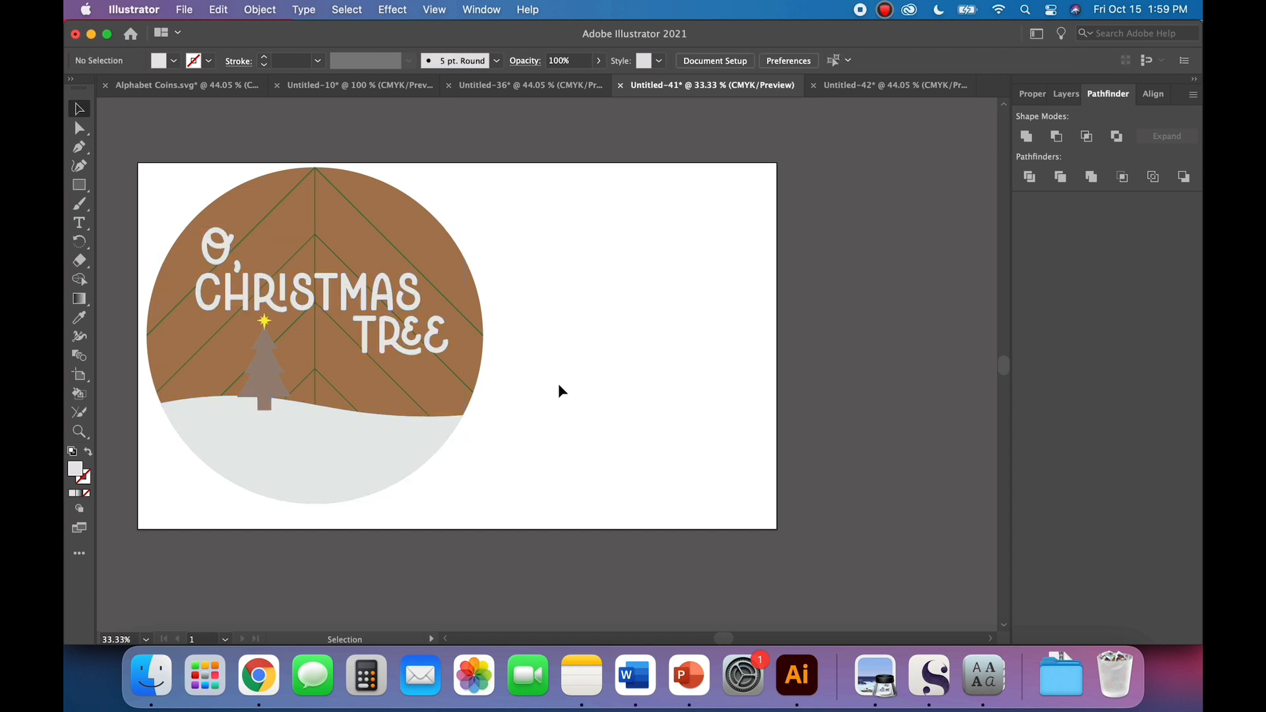
left_click(289, 374)
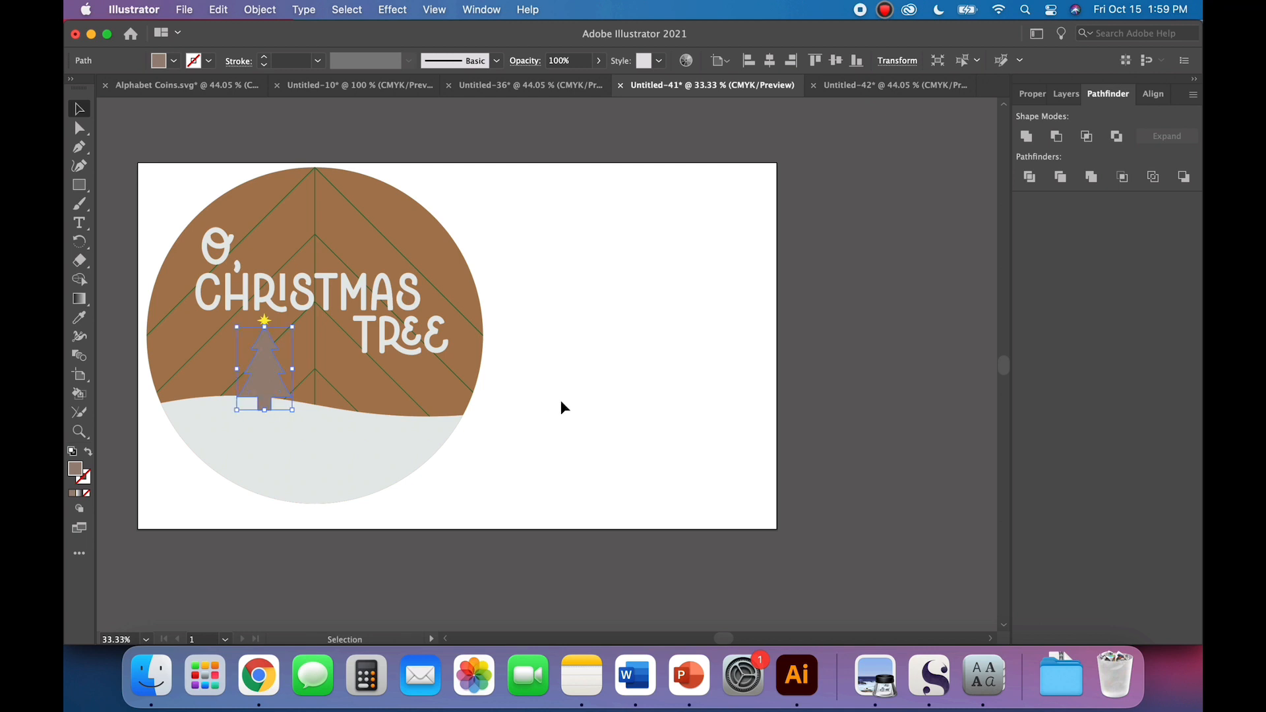
key("super+v")
left_click(648, 398)
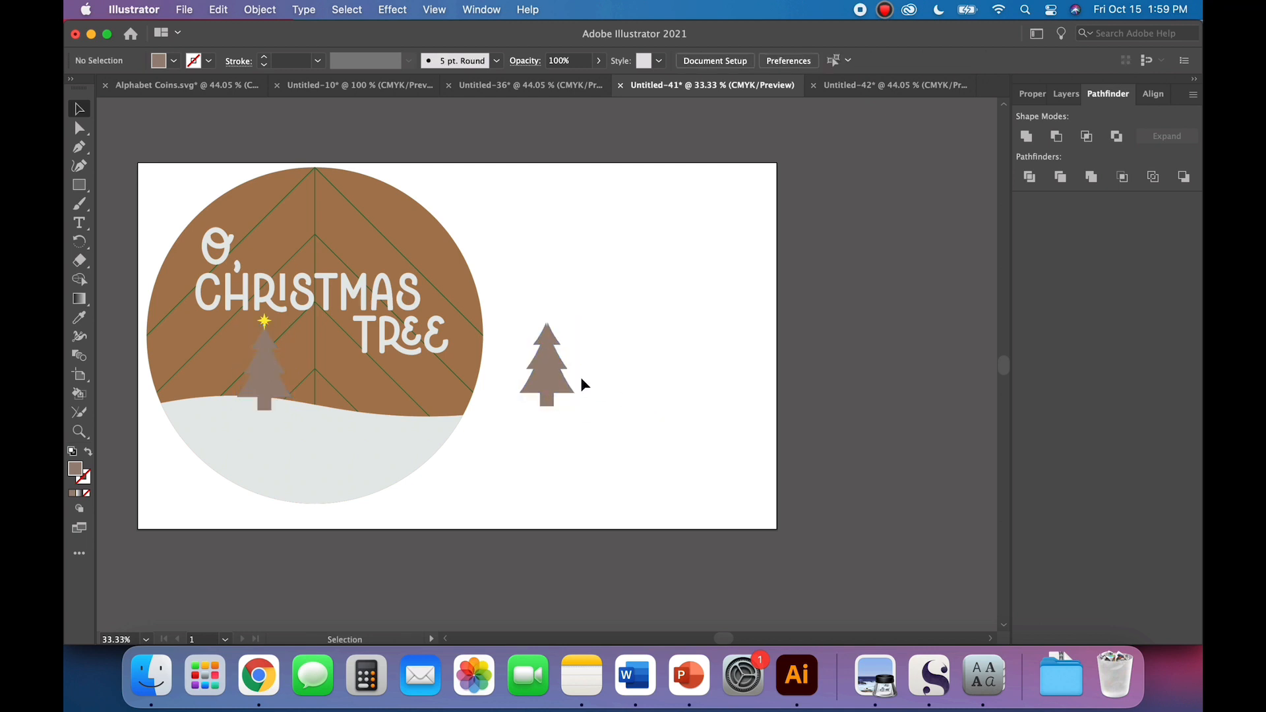
Step: Turn the tree copy beside the round design into an unfilled shape with a black outline
left_click(555, 388)
left_click(89, 452)
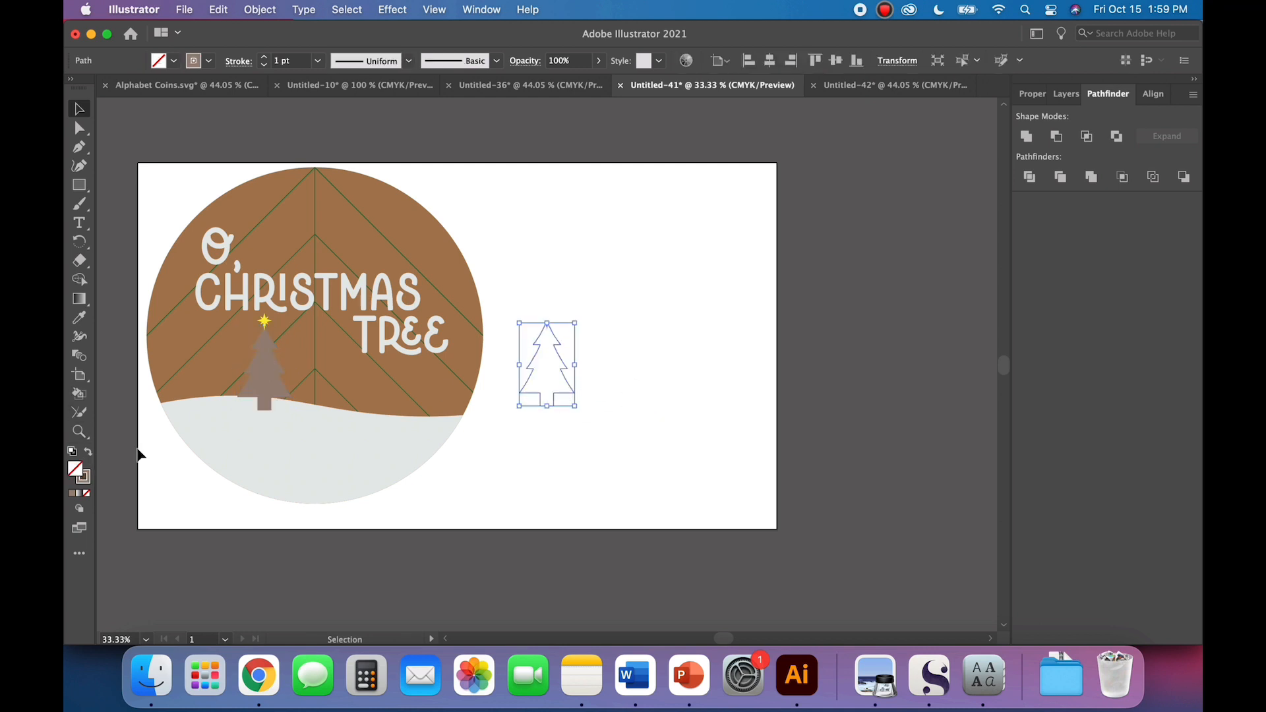
left_click(208, 62)
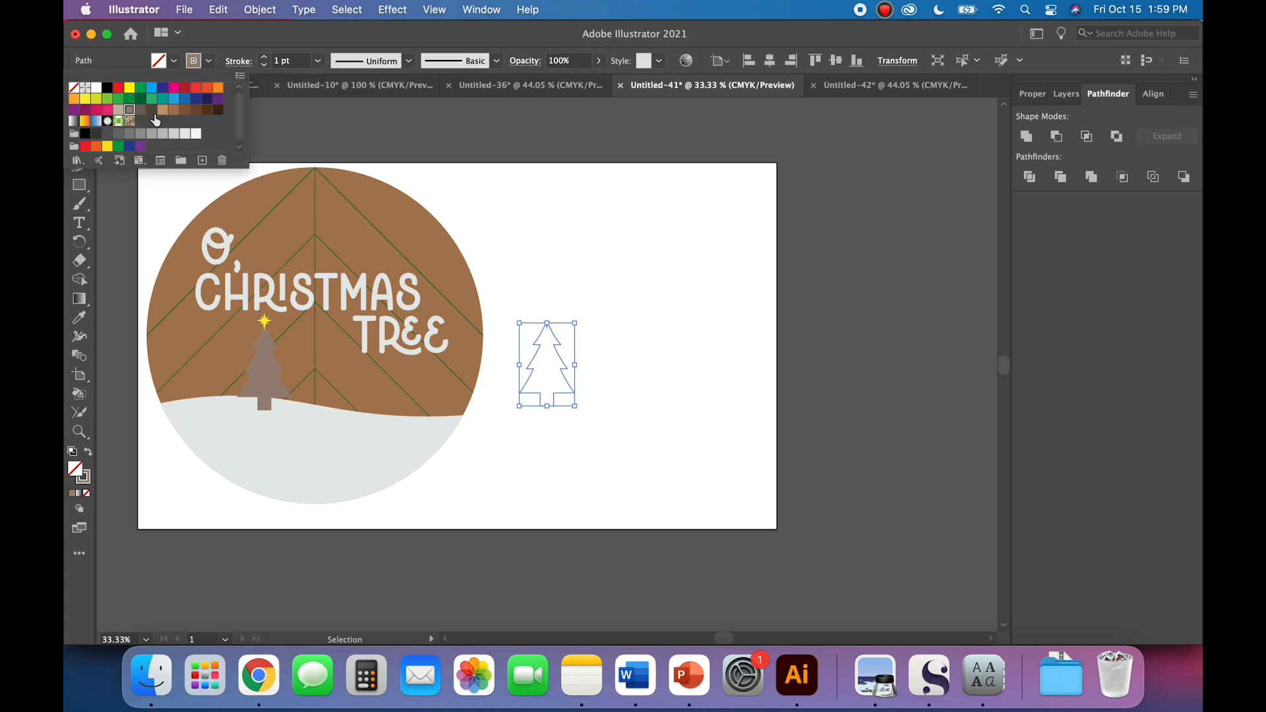
left_click(107, 88)
left_click(677, 227)
left_click(611, 247)
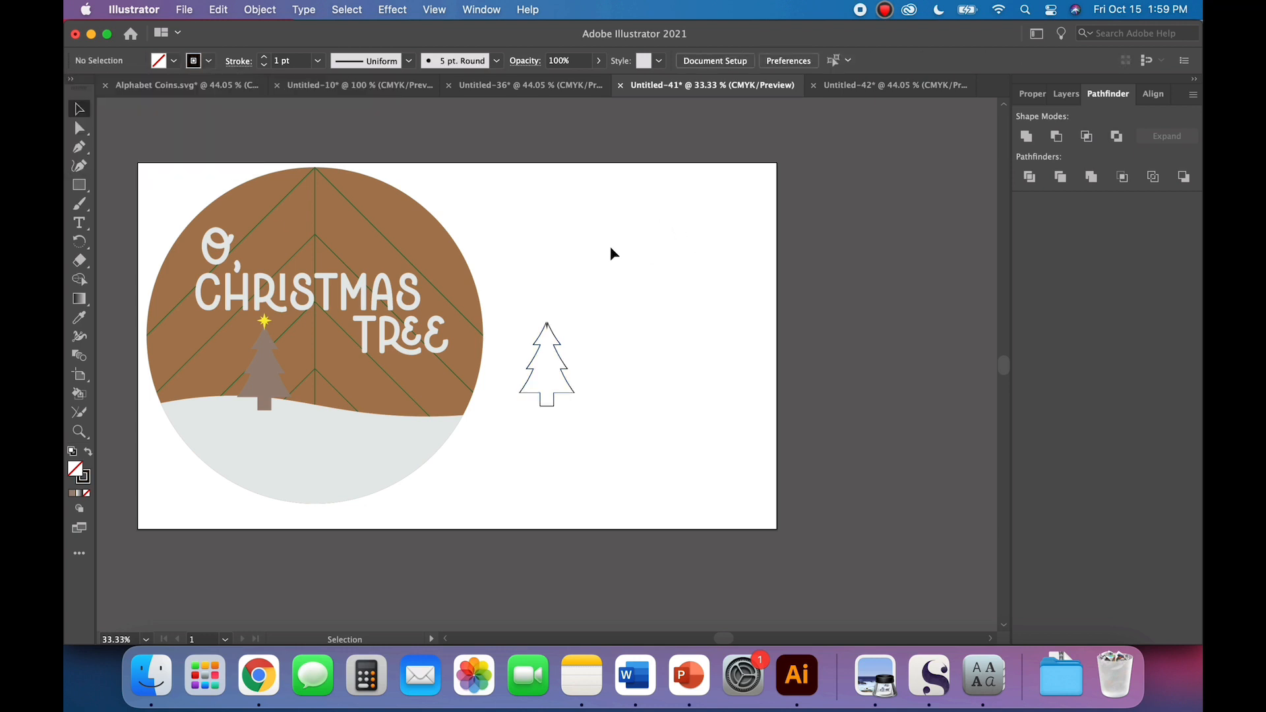
Step: Place a copy of the yellow star on the empty area beside the tree outline
left_click(263, 321)
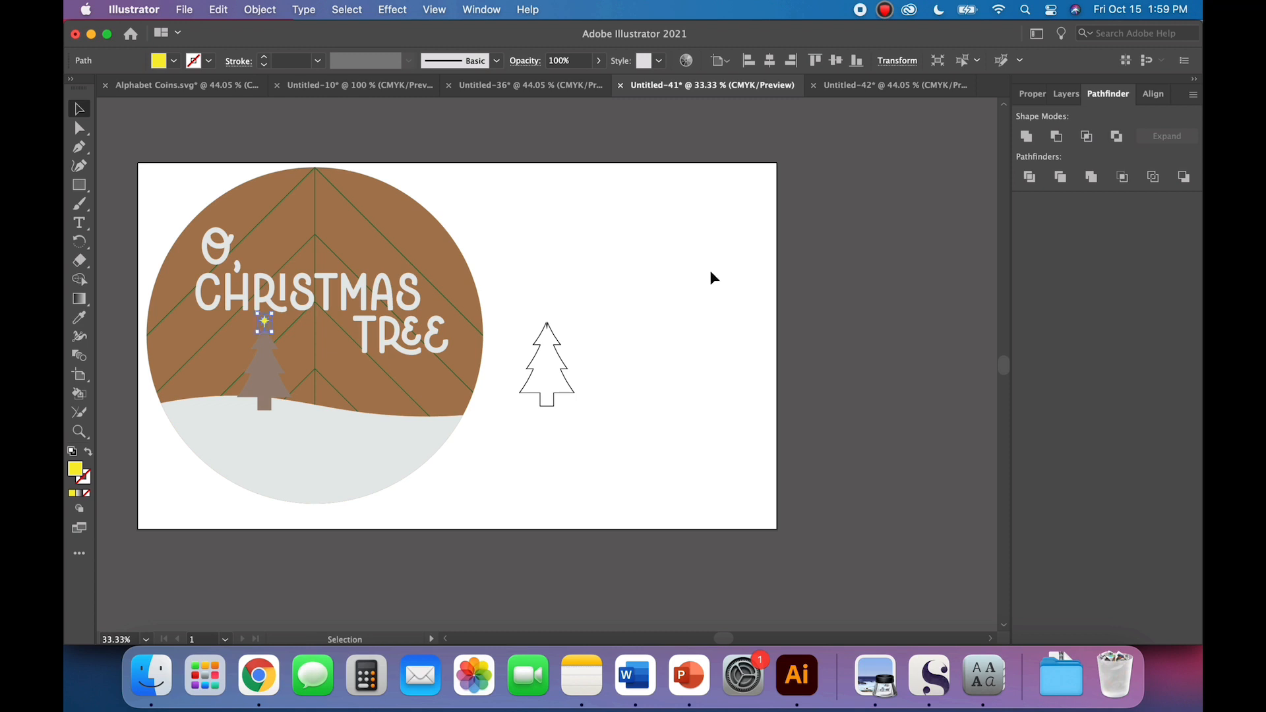
key("ctrl+v")
left_click_drag(545, 362, 722, 274)
key("super+equal")
key("super+equal")
Step: Give the star copy a black outline and no fill
left_click(88, 452)
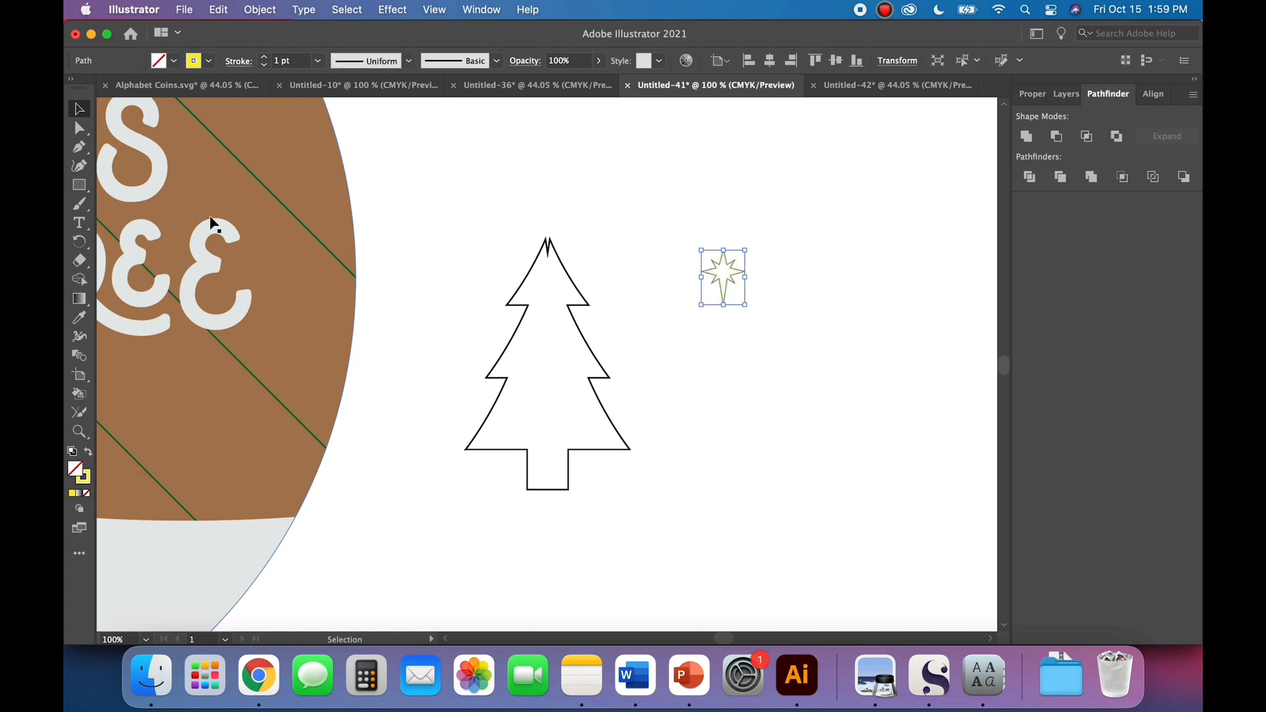
left_click(195, 62)
left_click(108, 87)
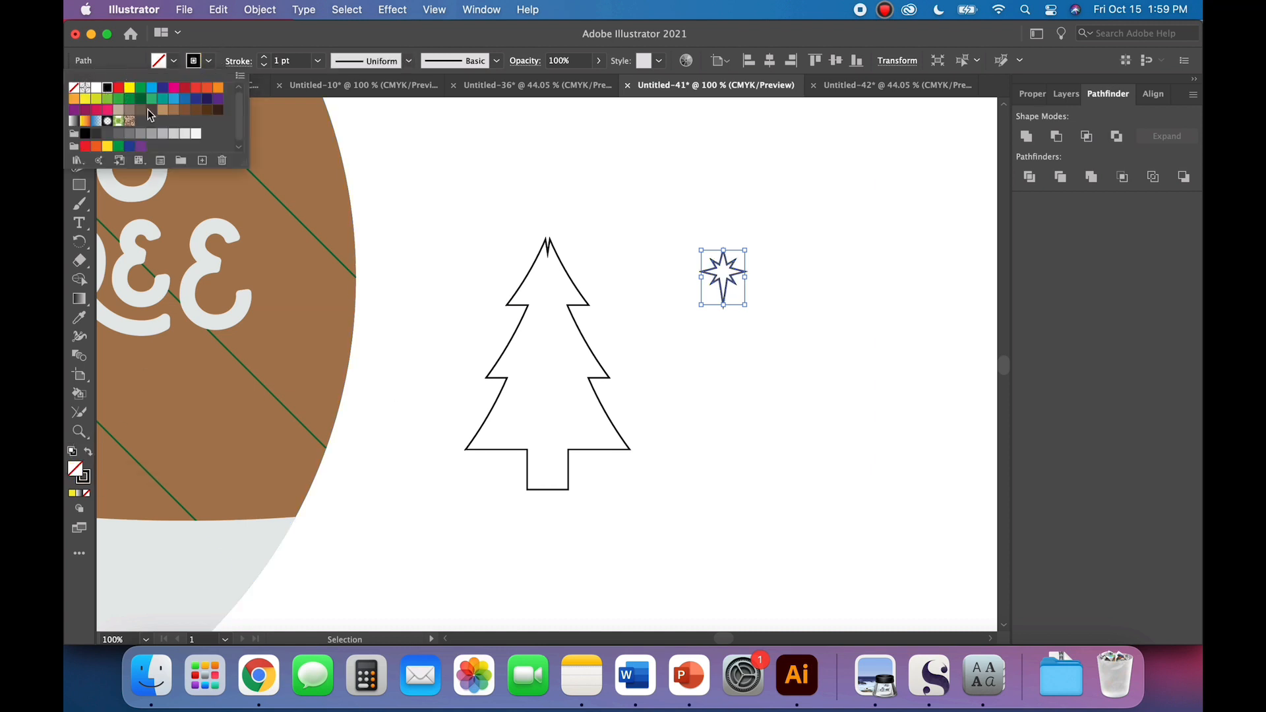
left_click(373, 427)
key("super+minus")
key("super+minus")
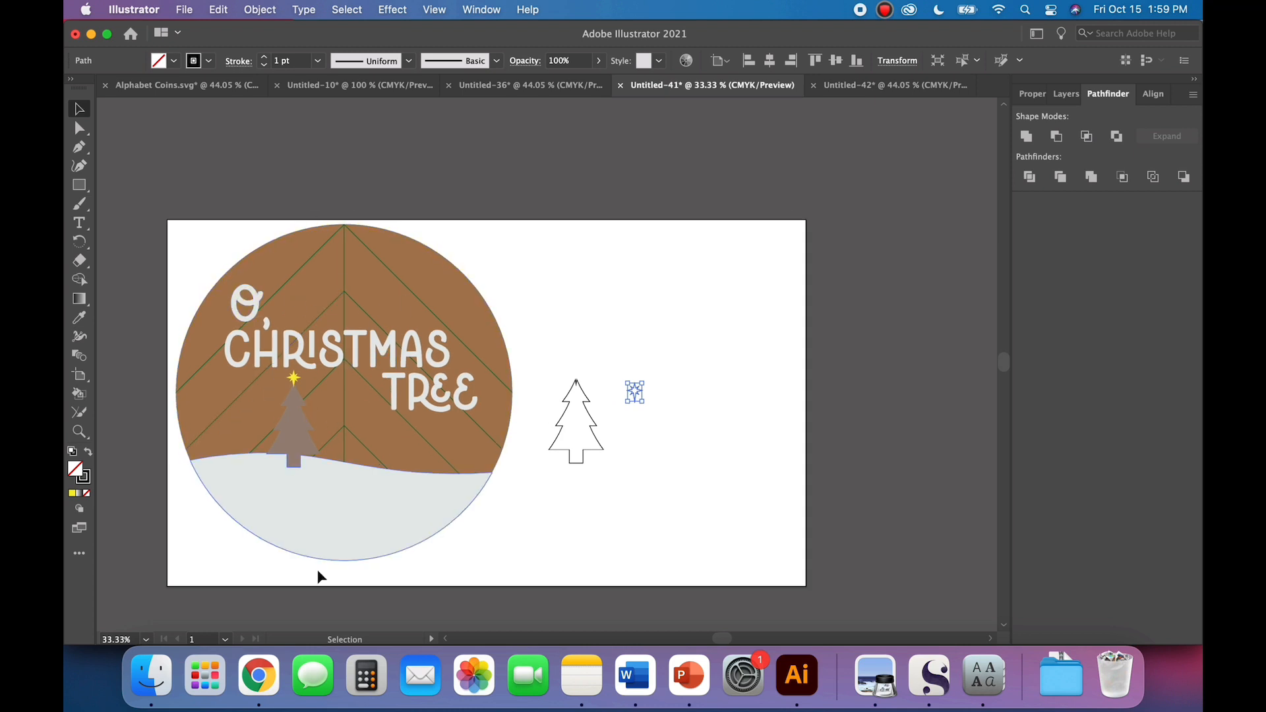
left_click(627, 518)
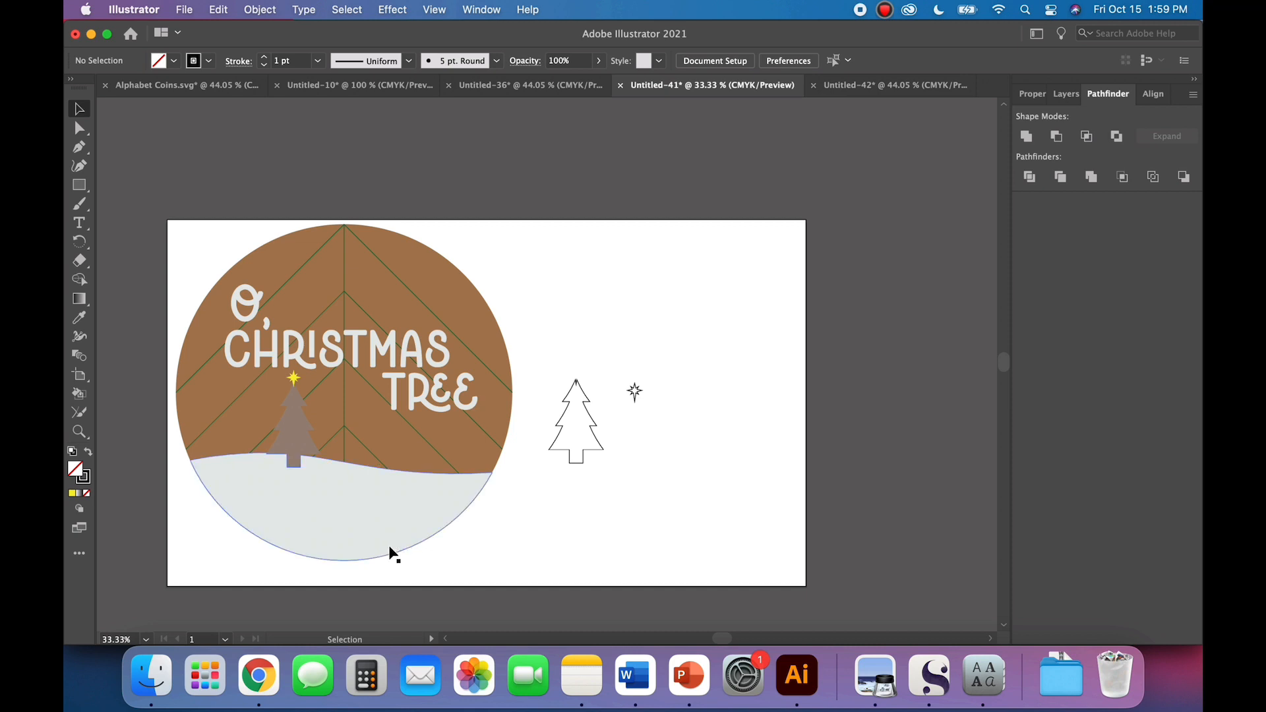
Step: Offset the paths of the hill, tree, star and lettering in the round design by -0.04 in with Miter joins
left_click(341, 526)
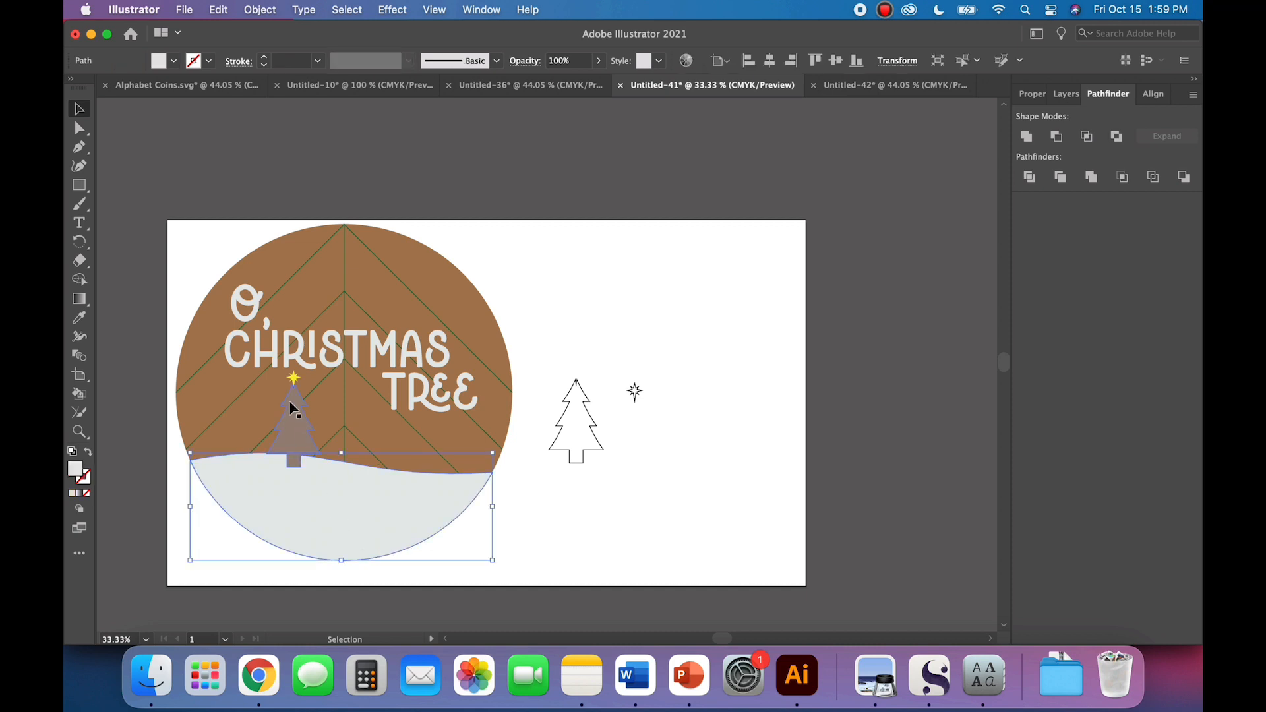
left_click(294, 378, "shift")
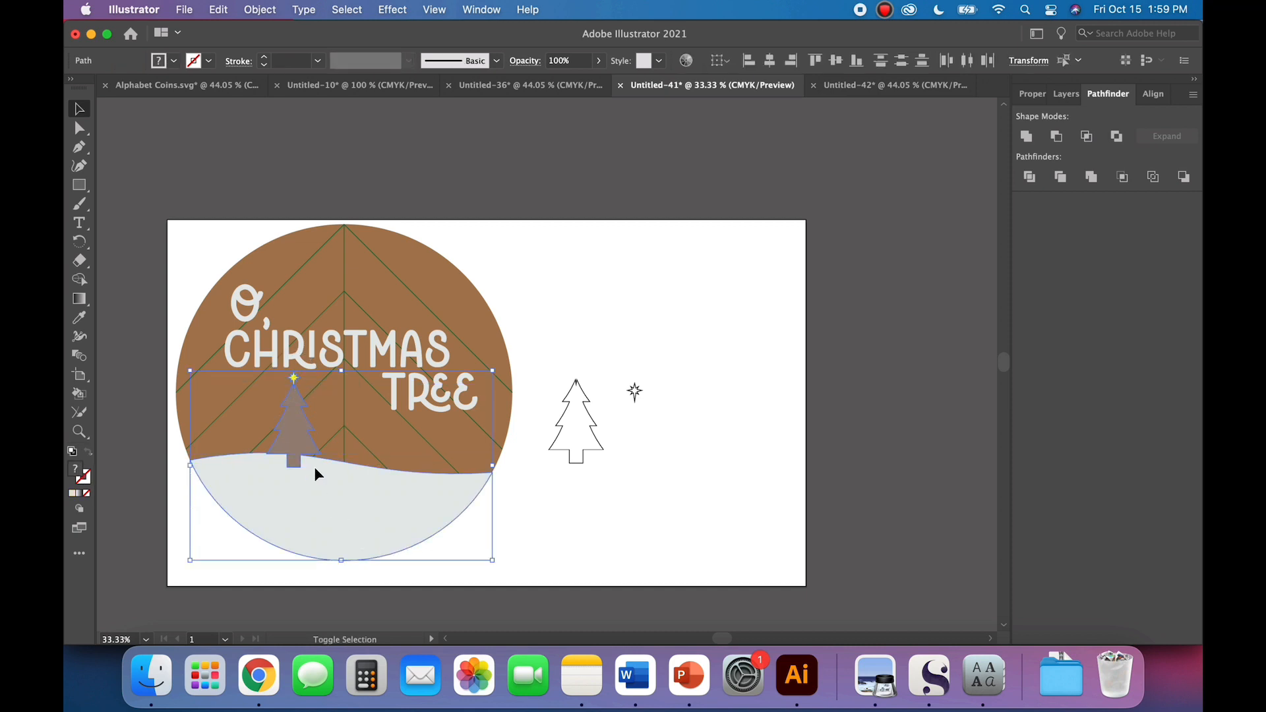
left_click(273, 355, "shift")
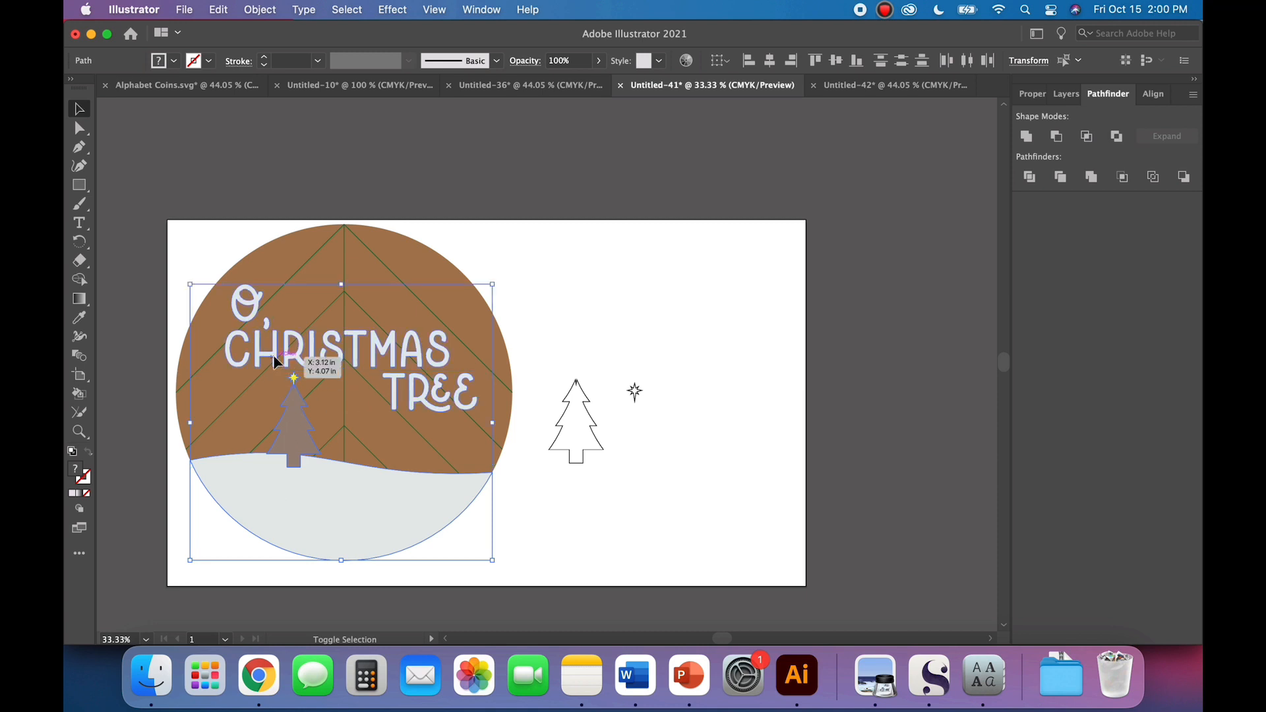
left_click(267, 12)
mouse_move(389, 407)
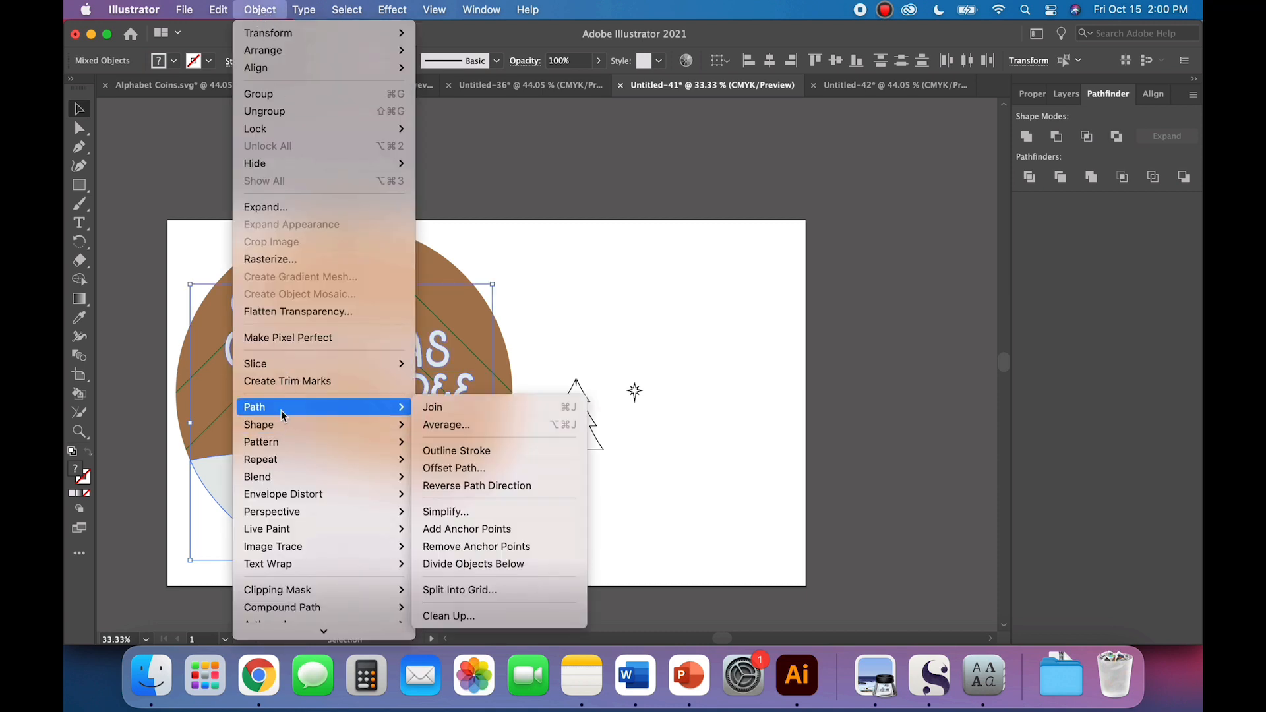
left_click(470, 466)
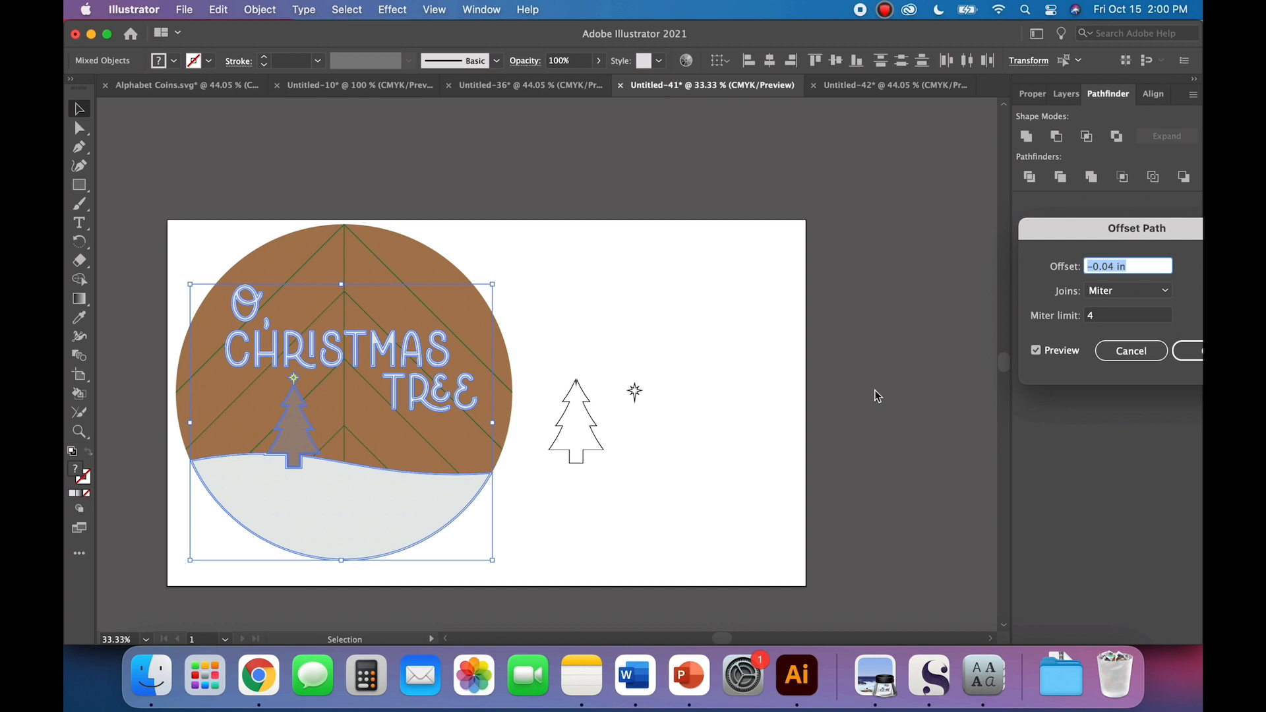
key("Return")
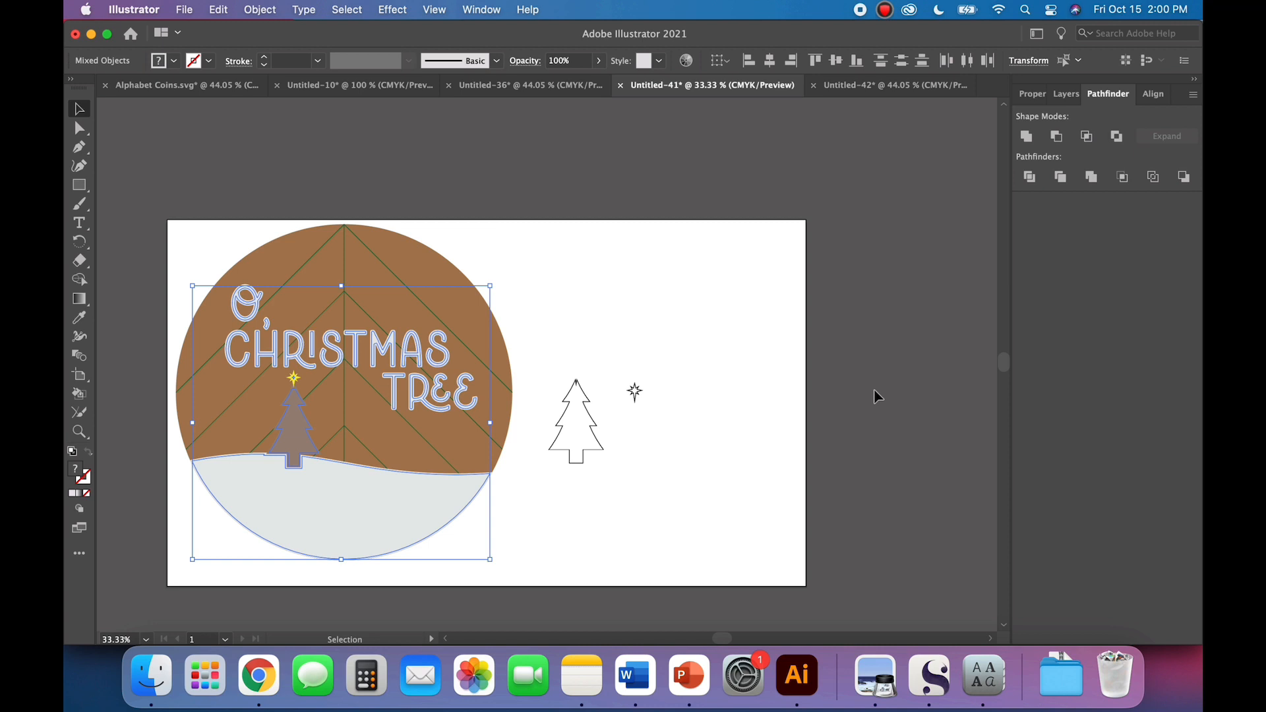
Step: Turn the inset paths into unfilled shapes with dark green outlines and cut them from the round design
left_click(174, 61)
left_click(141, 98)
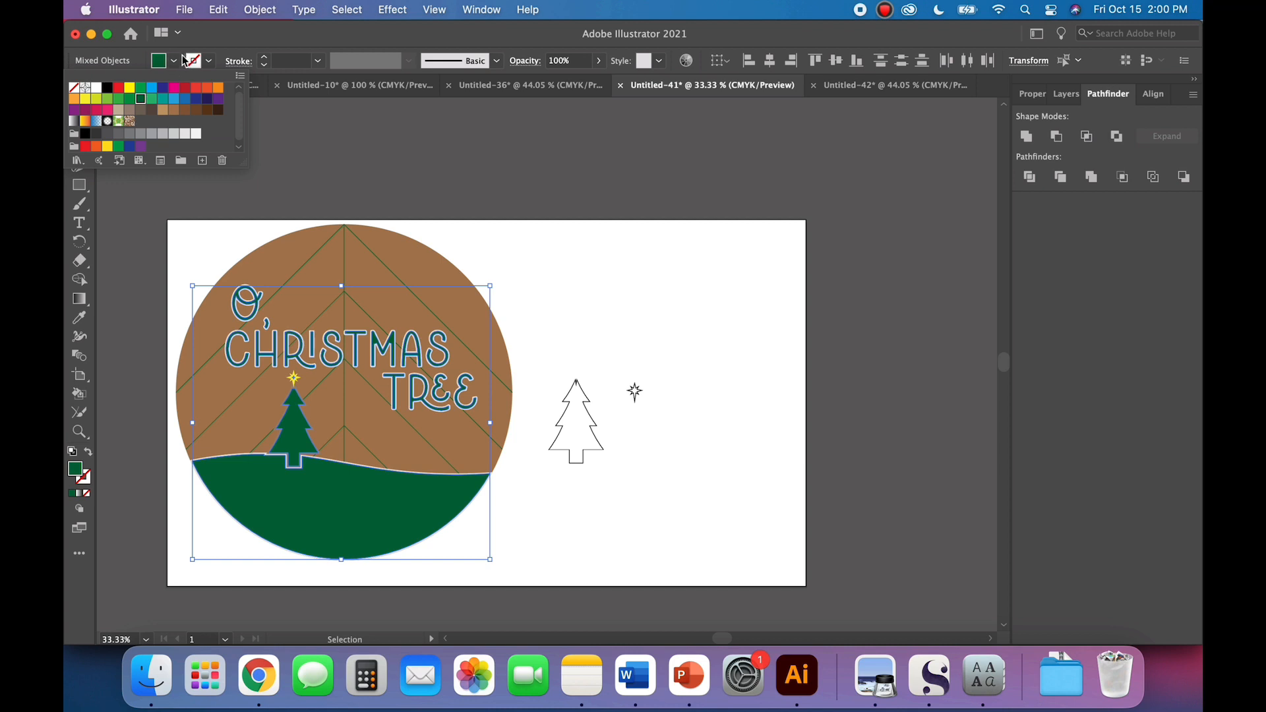
left_click(220, 51)
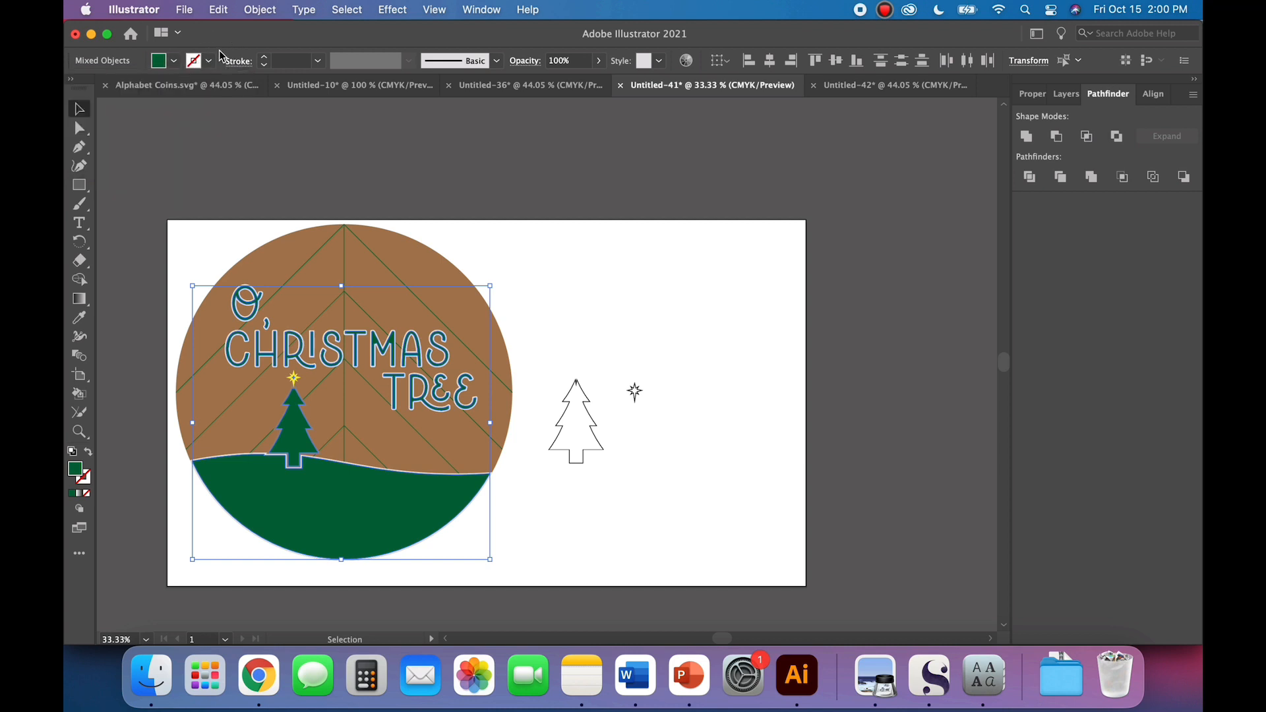
left_click(88, 453)
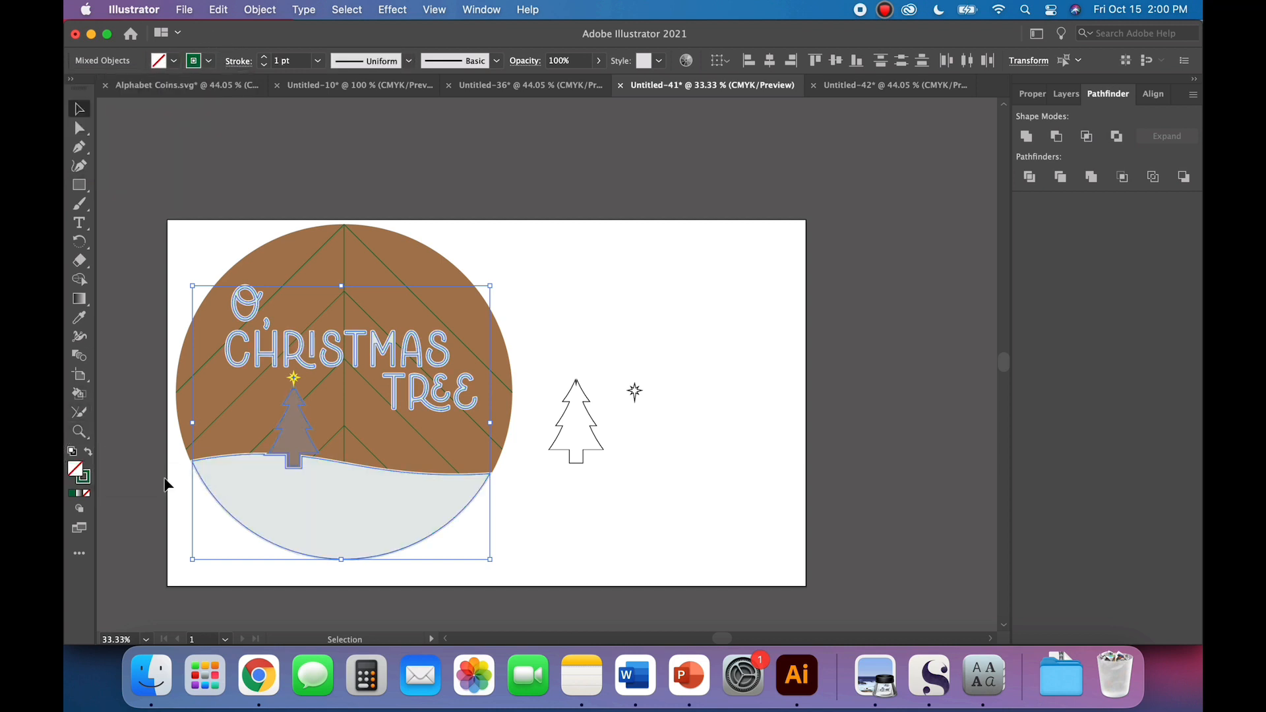
left_click(672, 543)
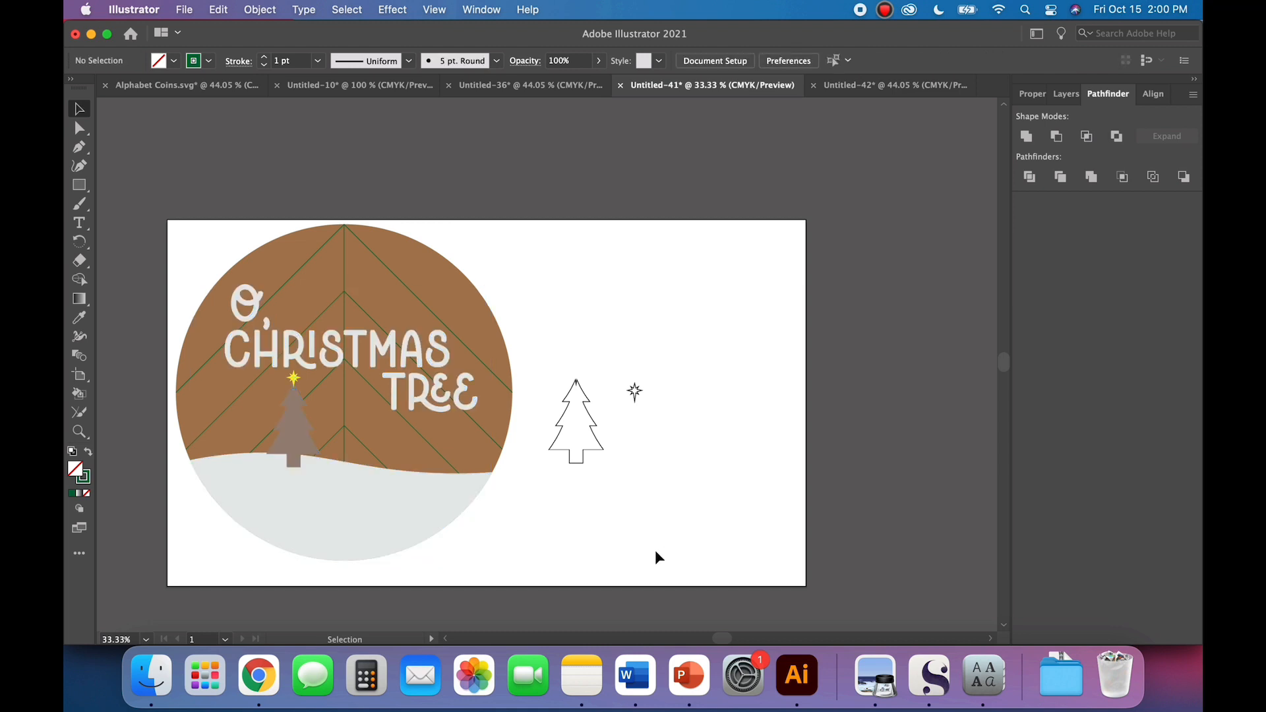
Step: Delete the original filled hill, tree, star and lettering from the round design
left_click(353, 519)
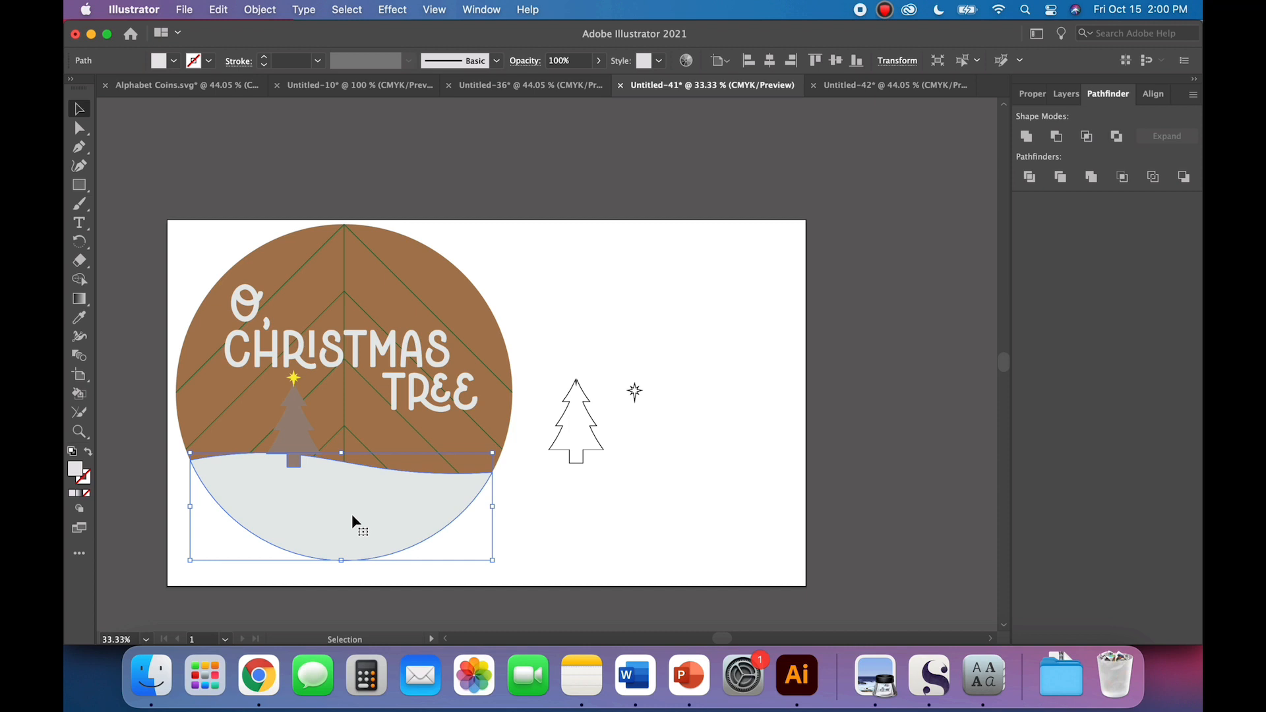
key("Delete")
left_click(302, 437)
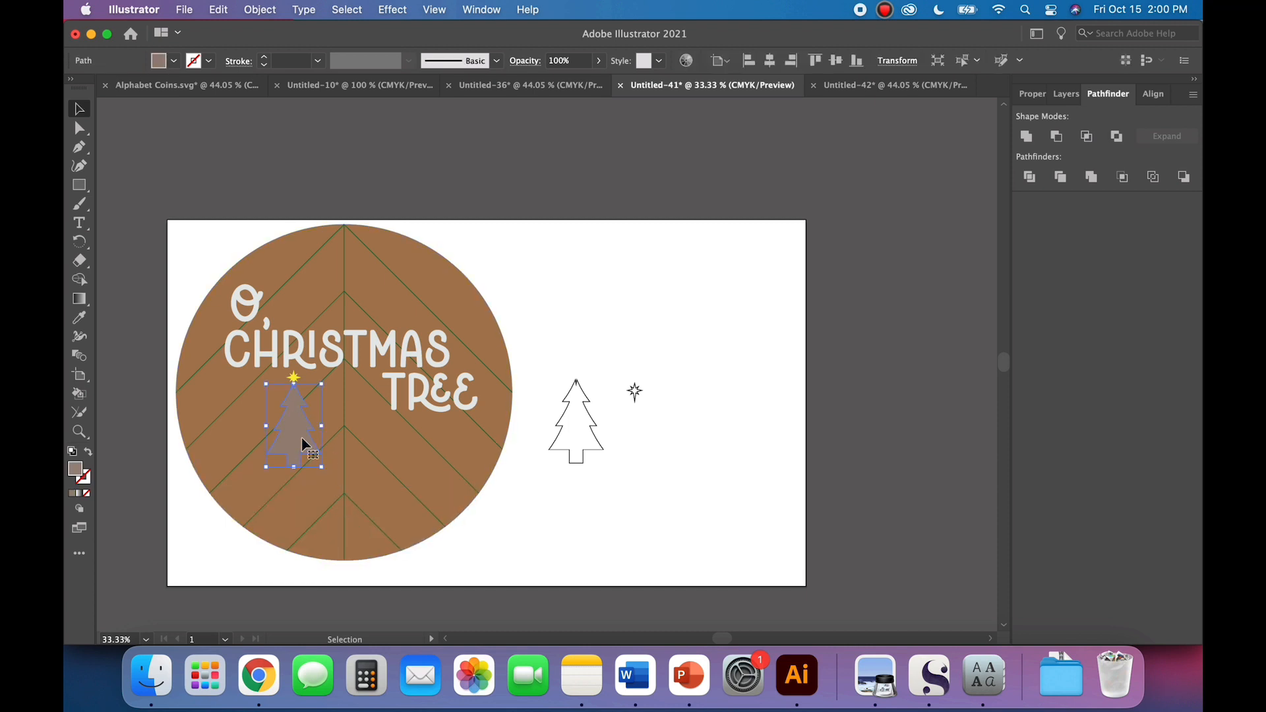
key("Delete")
left_click(295, 379)
key("Delete")
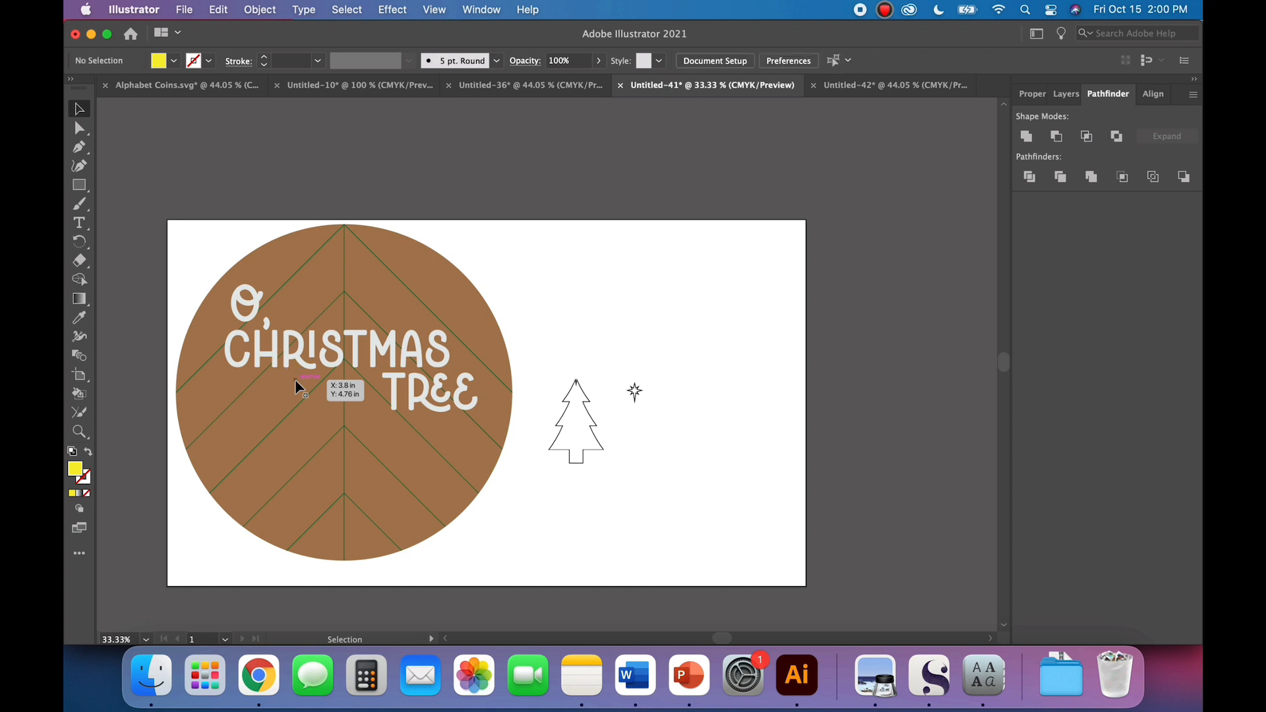
left_click(302, 377)
key("Delete")
Step: Paste the cut green inset outlines in place on the brown circle
left_click(219, 10)
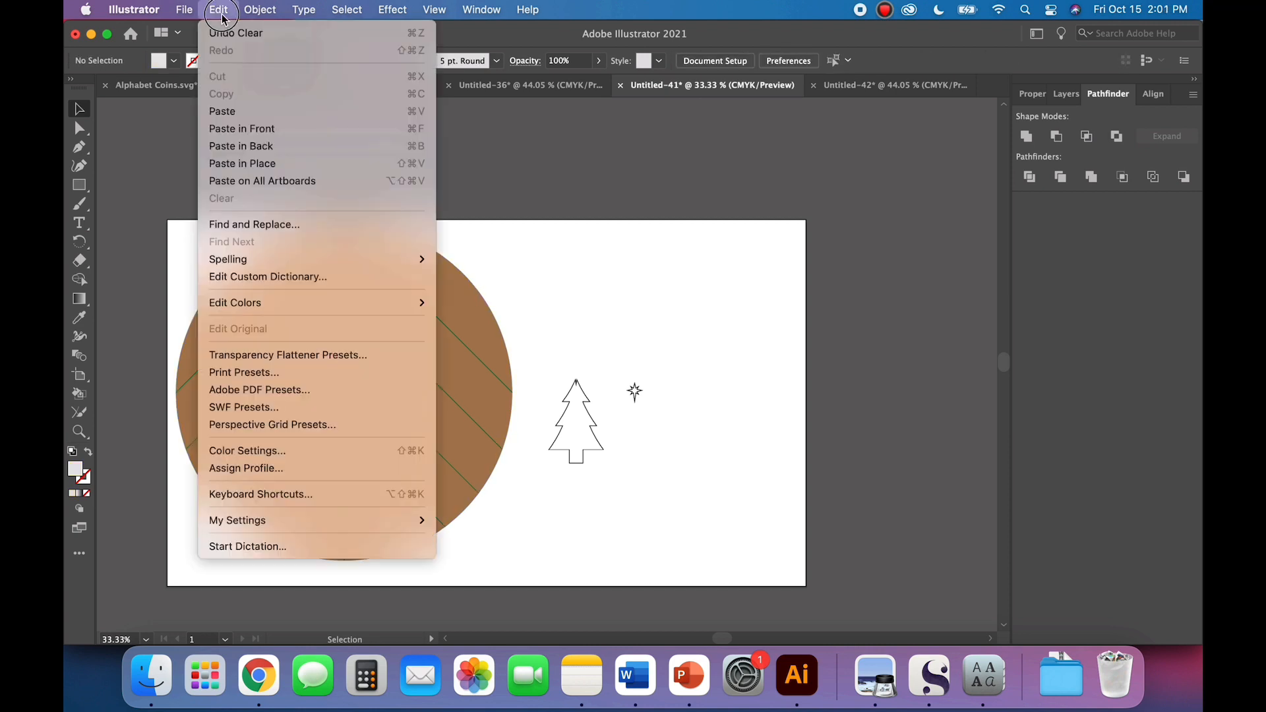
left_click(239, 164)
left_click(691, 318)
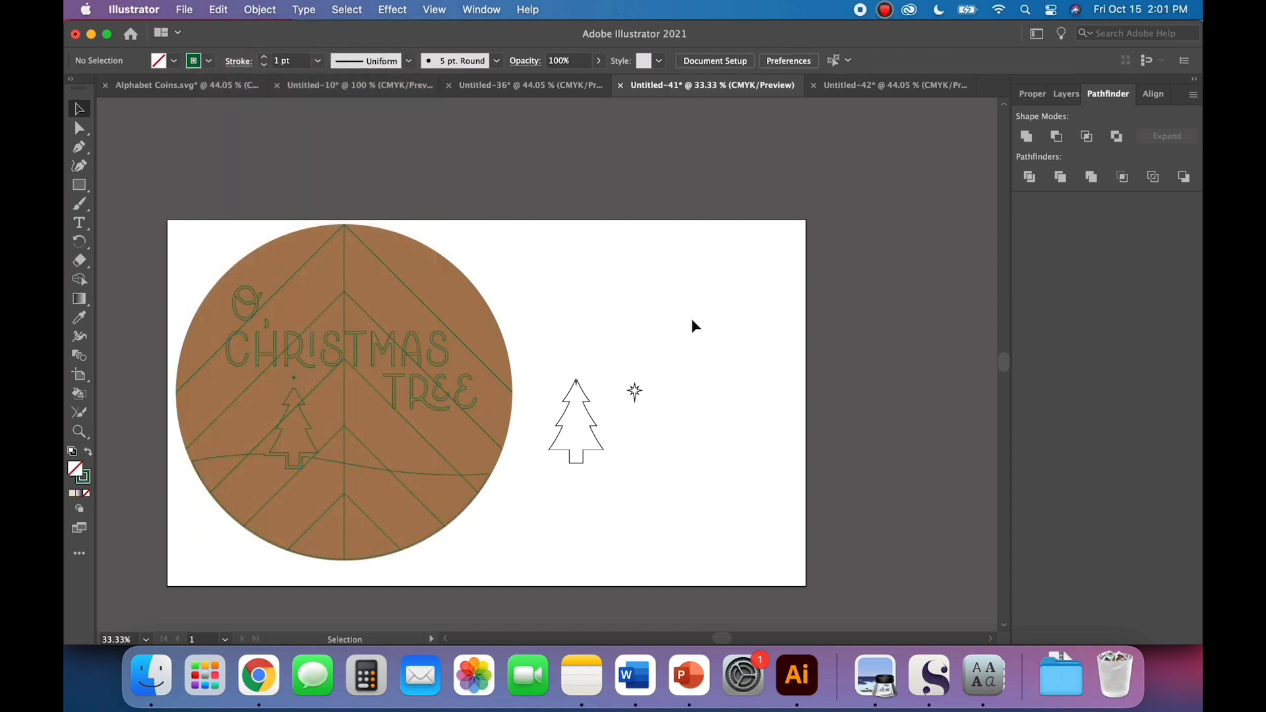
Step: Turn the brown background circle into an unfilled shape with a black outline
left_click(430, 274)
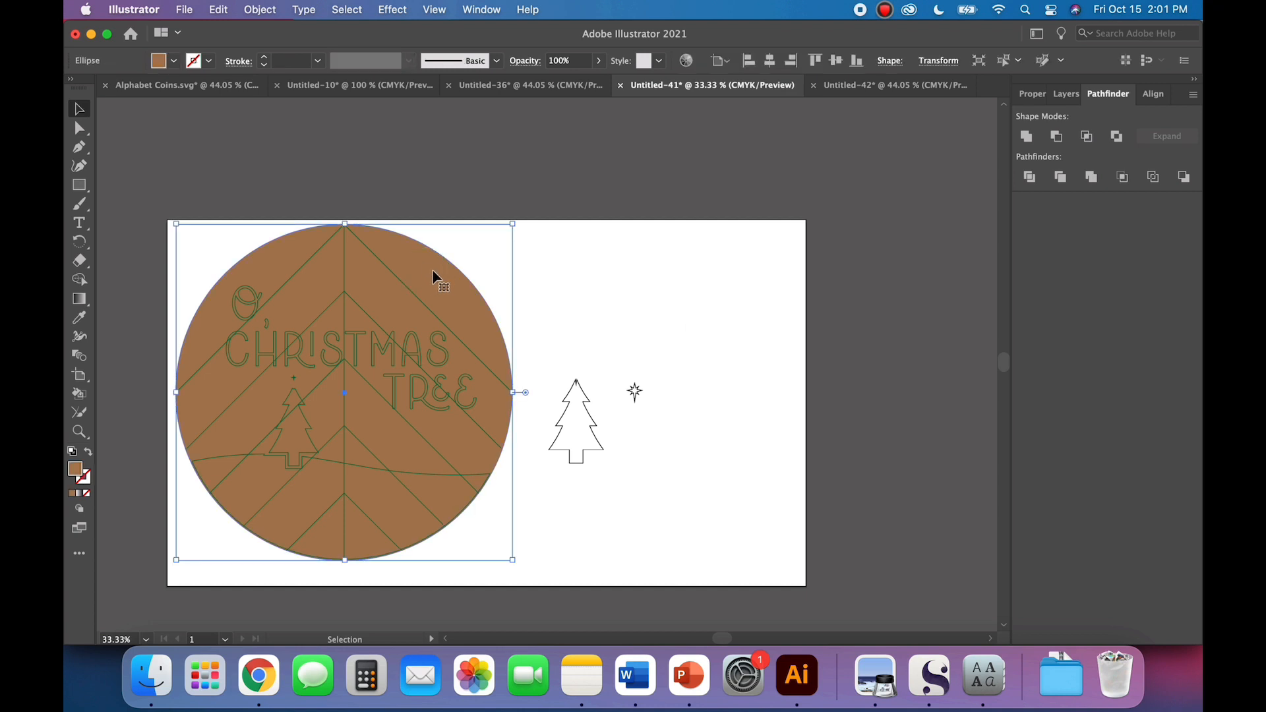
left_click(88, 453)
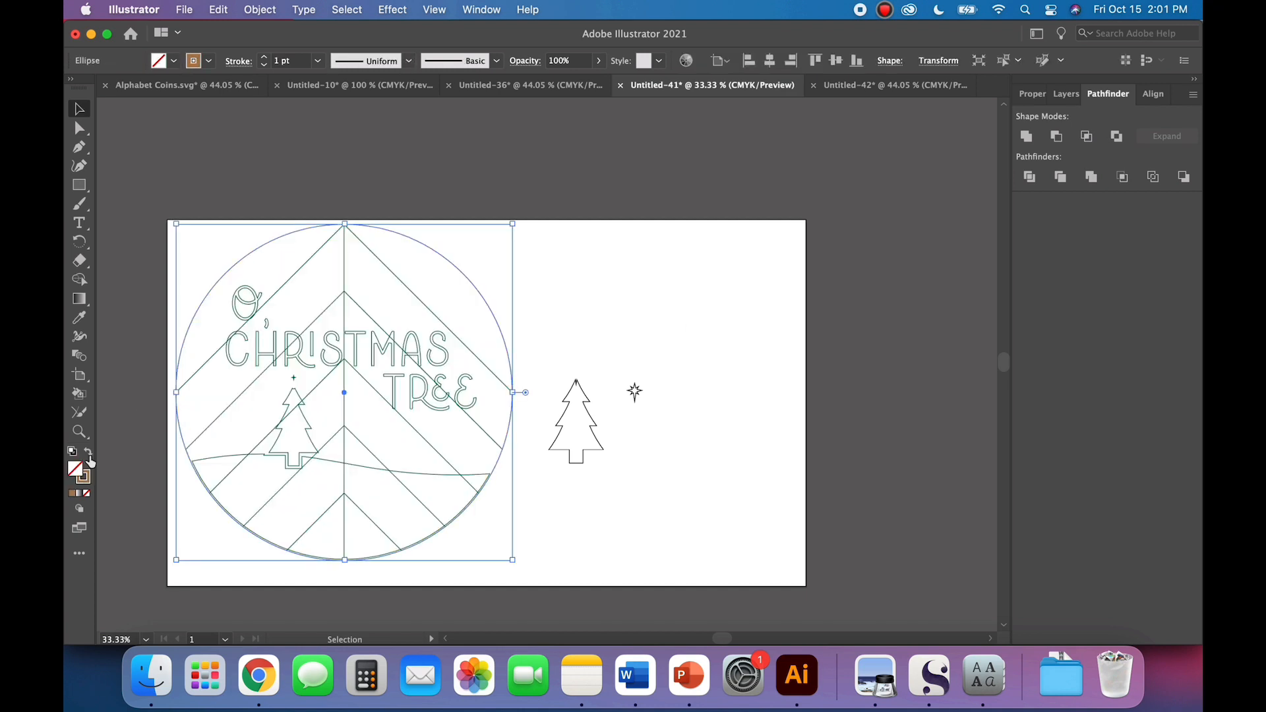
left_click(193, 64)
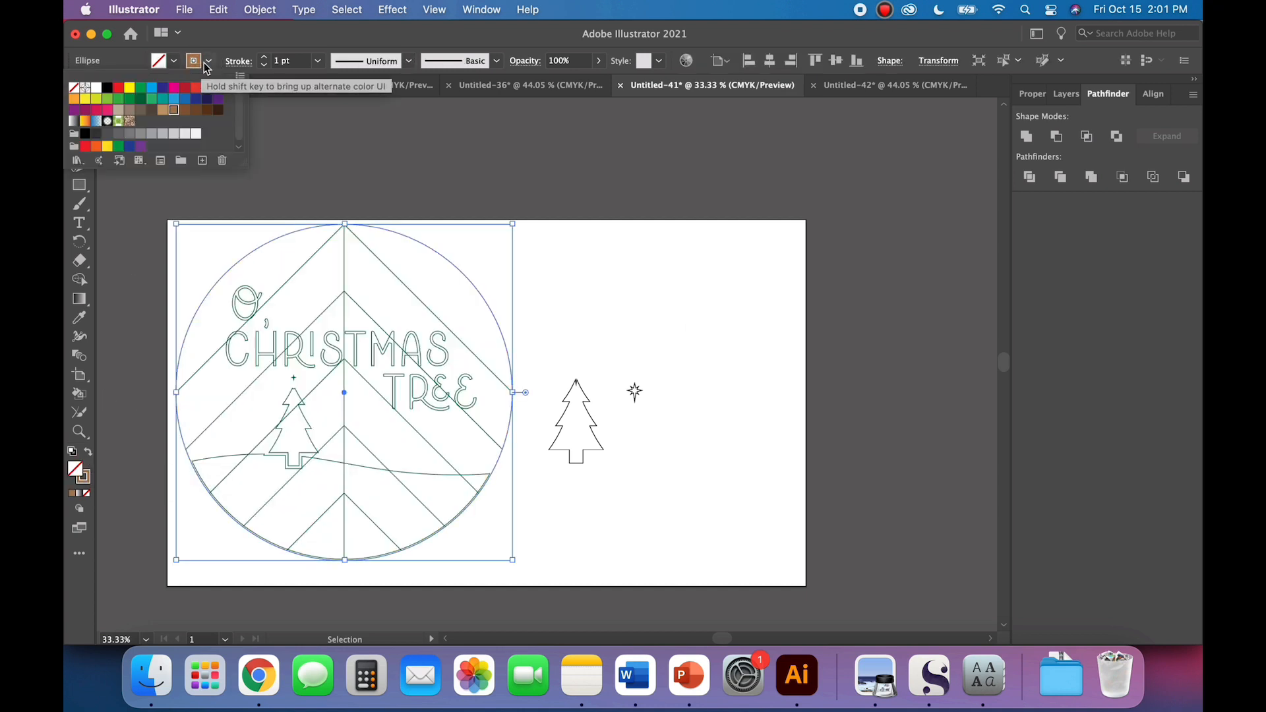
left_click(107, 88)
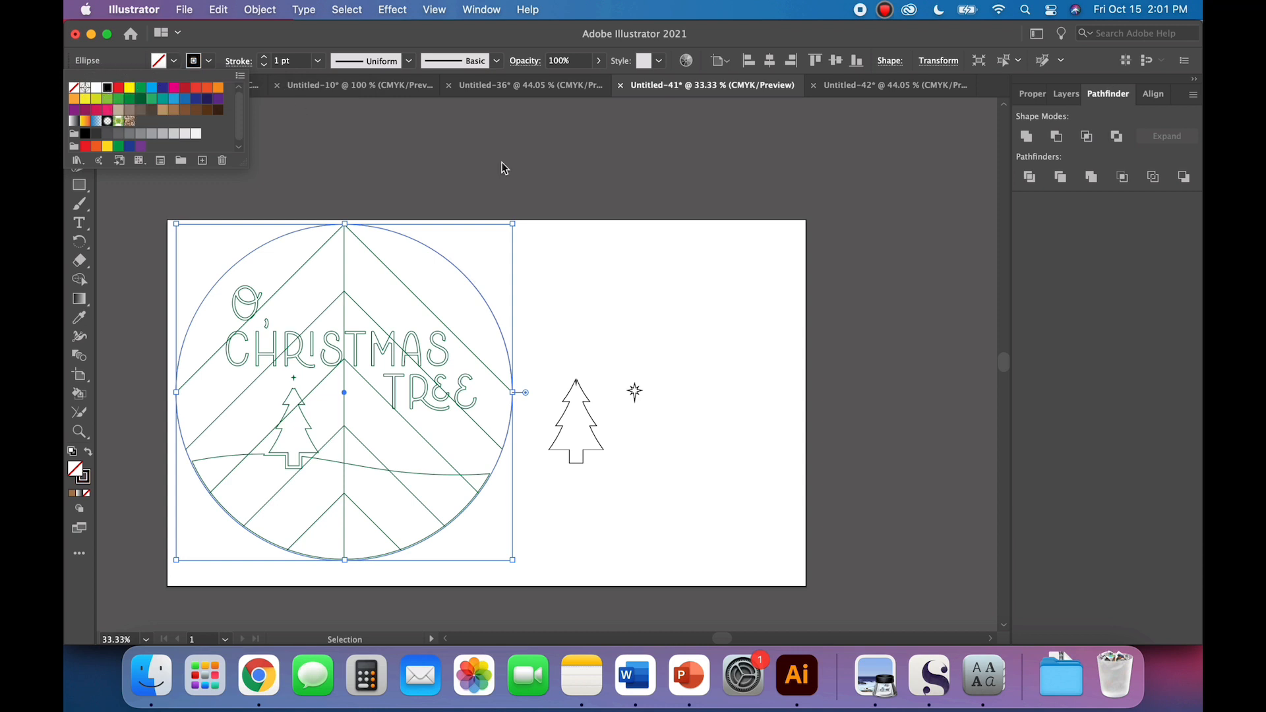
left_click(740, 217)
scroll(723, 328, "down", 1)
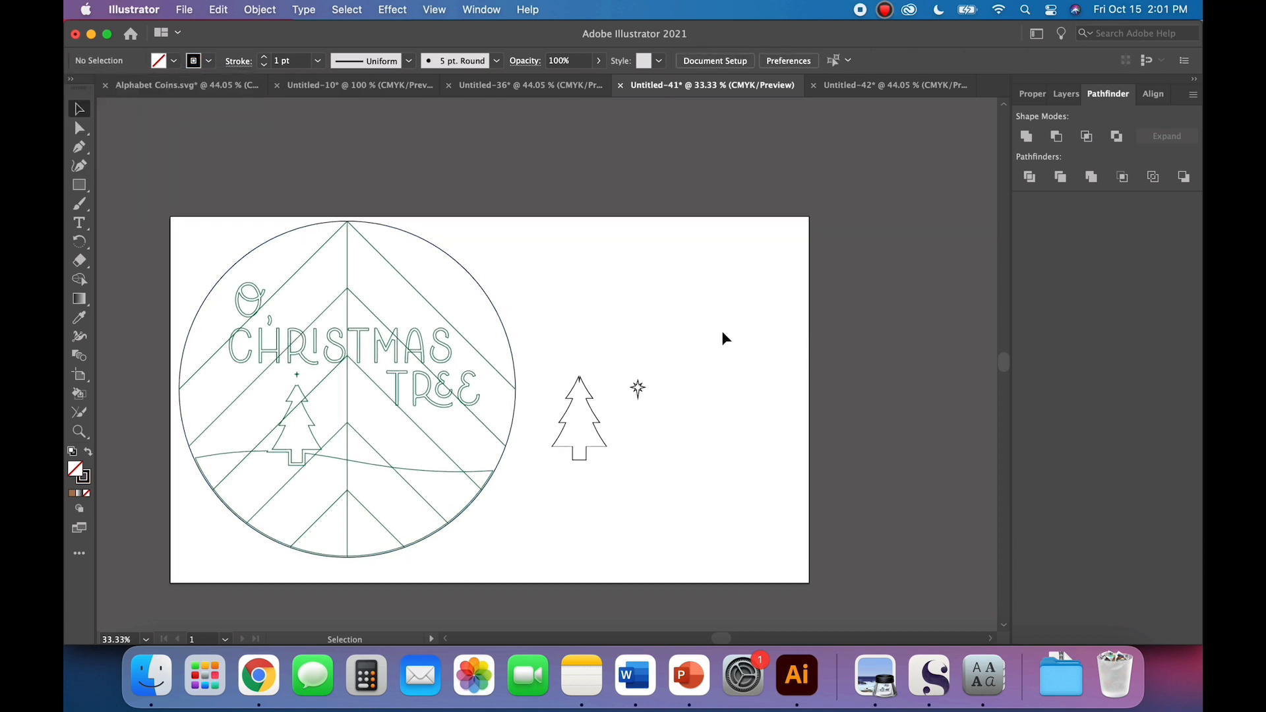